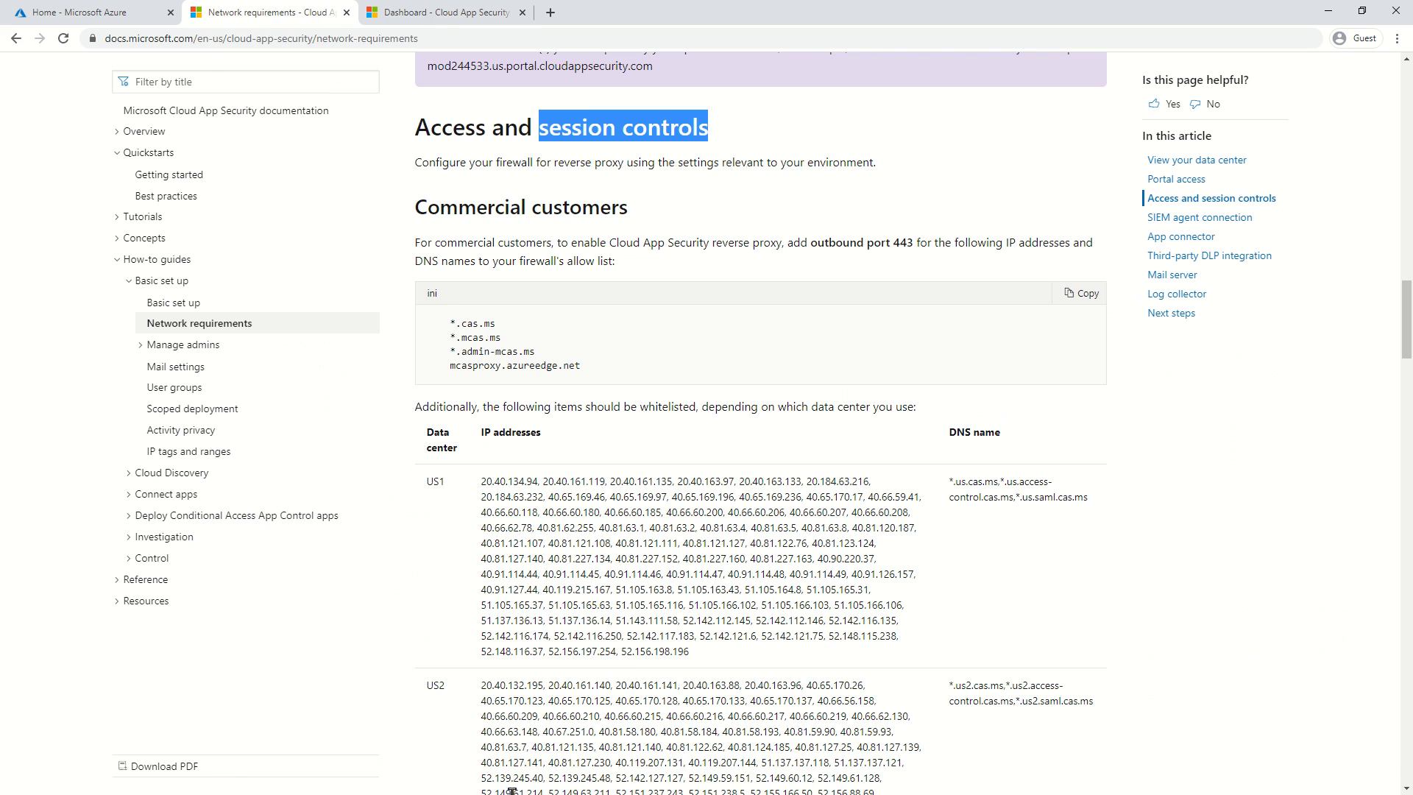
# Review the Portal access and *.cas.ms reverse-proxy domain lists in the network requirements documentation.
pyautogui.scroll(4, 829, 511)
pyautogui.scroll(9, 829, 511)
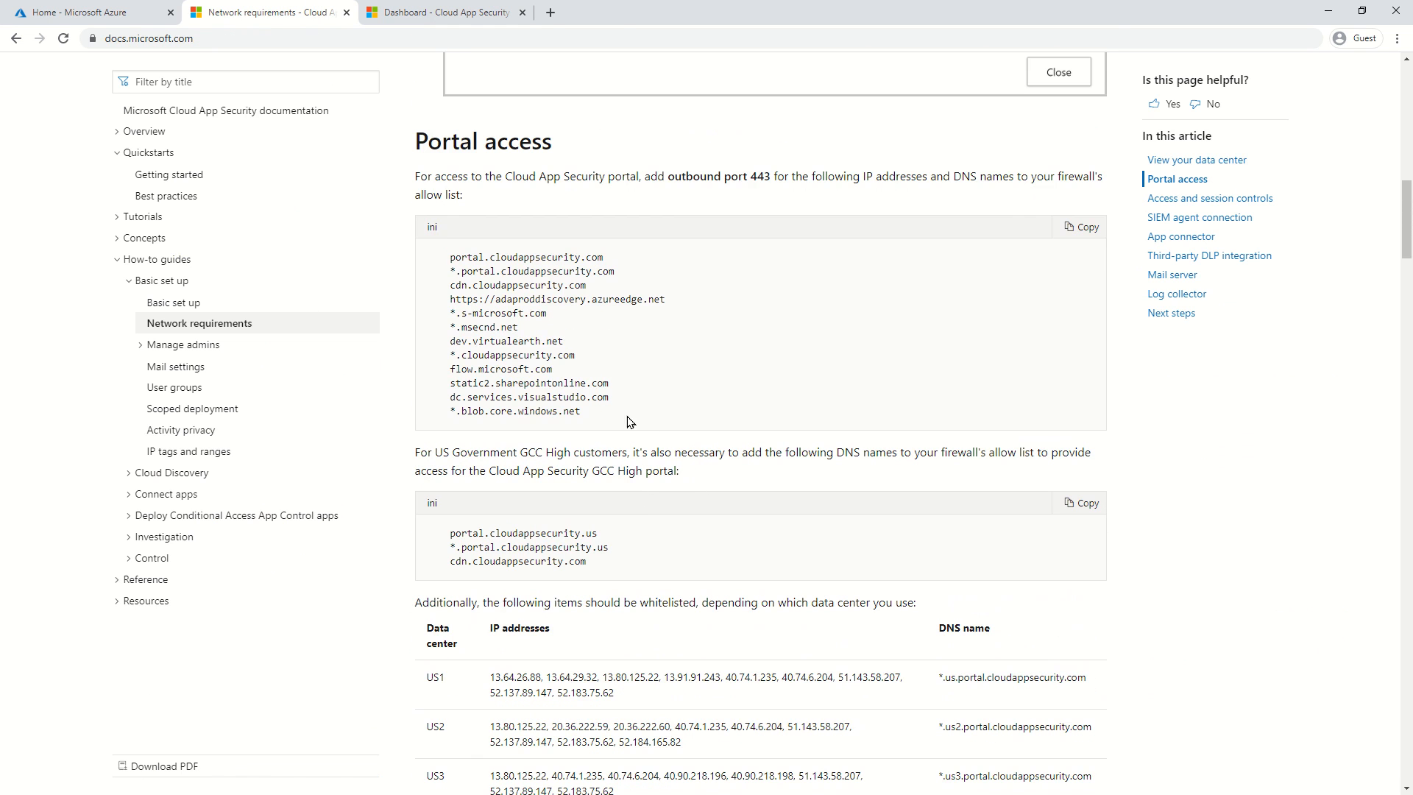
pyautogui.moveTo(630, 420); pyautogui.dragTo(452, 250)
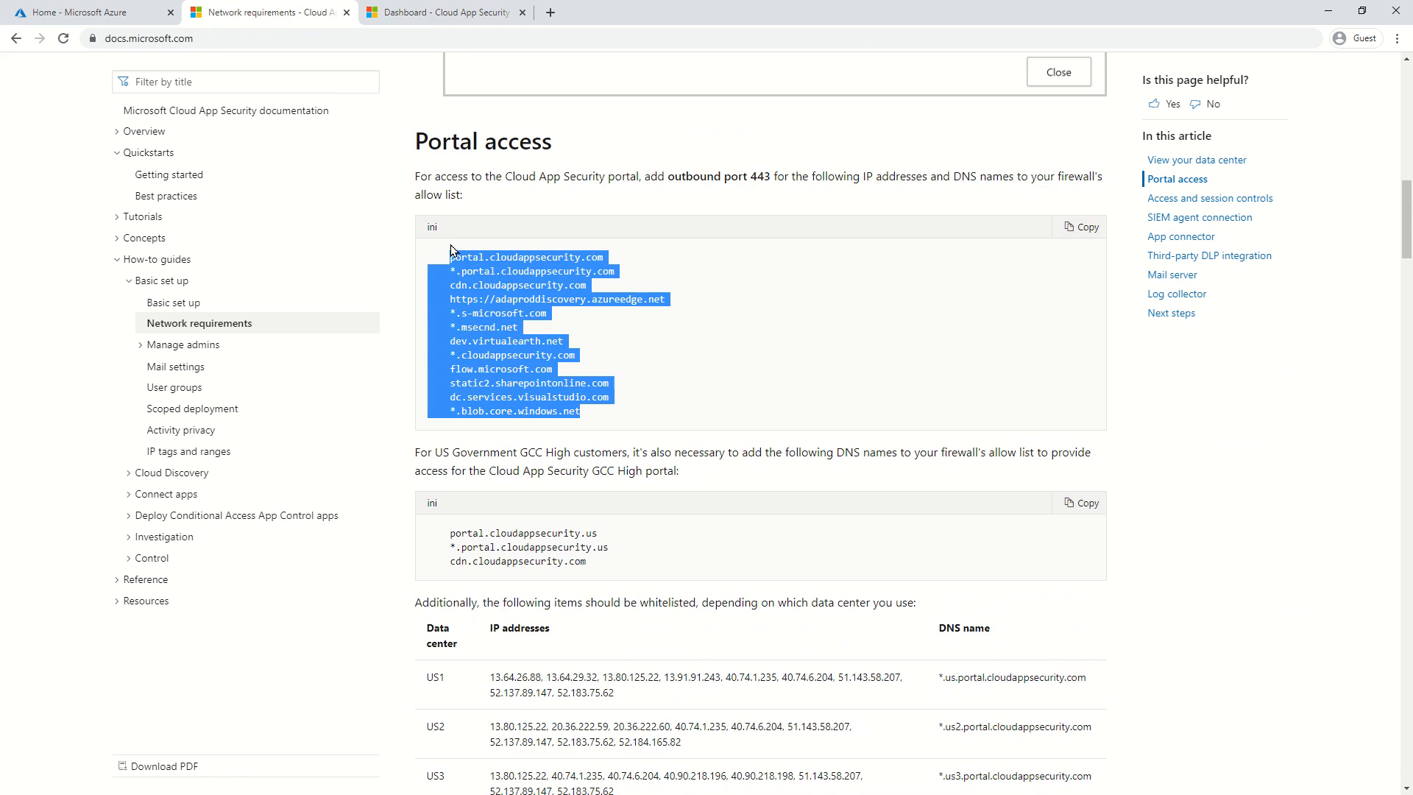
pyautogui.click(732, 342)
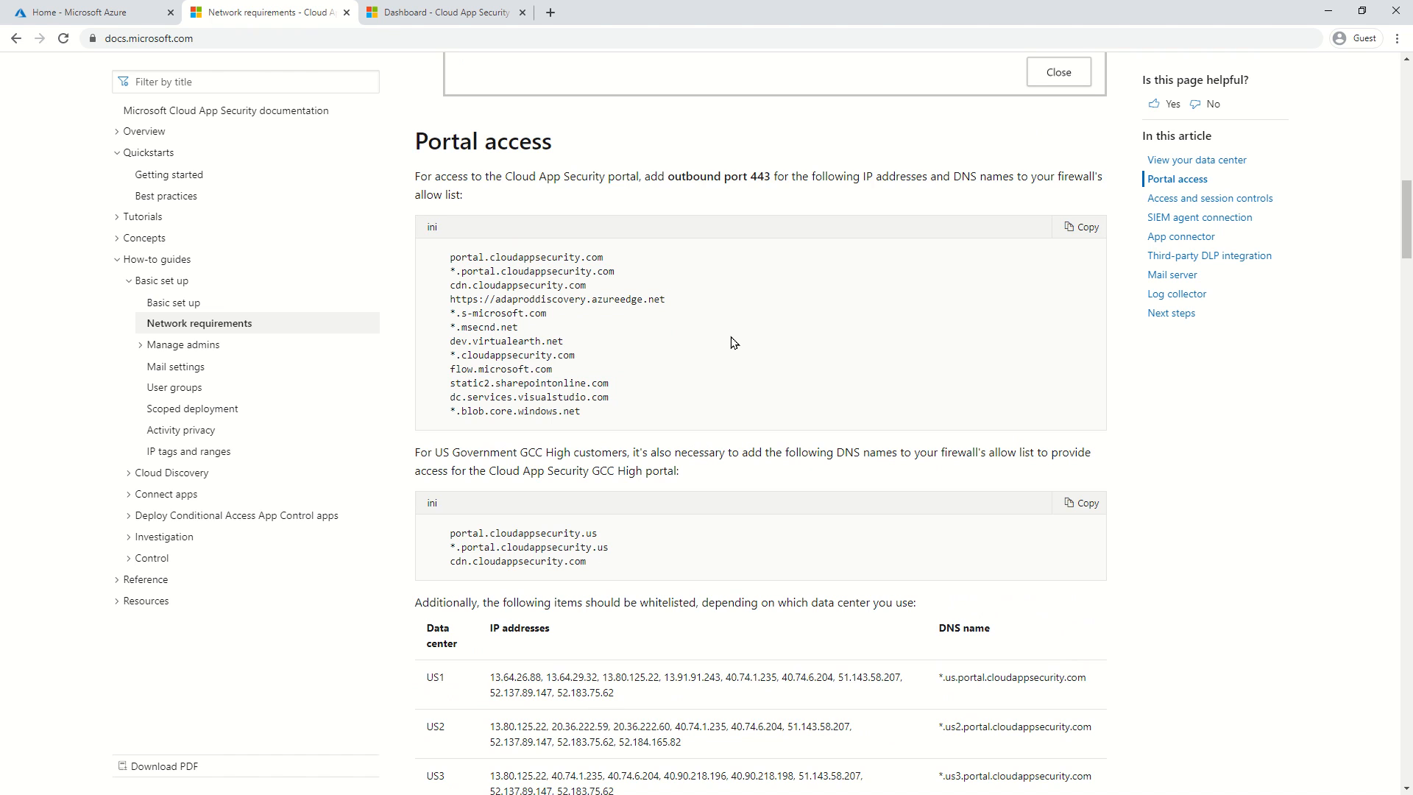
pyautogui.click(485, 18)
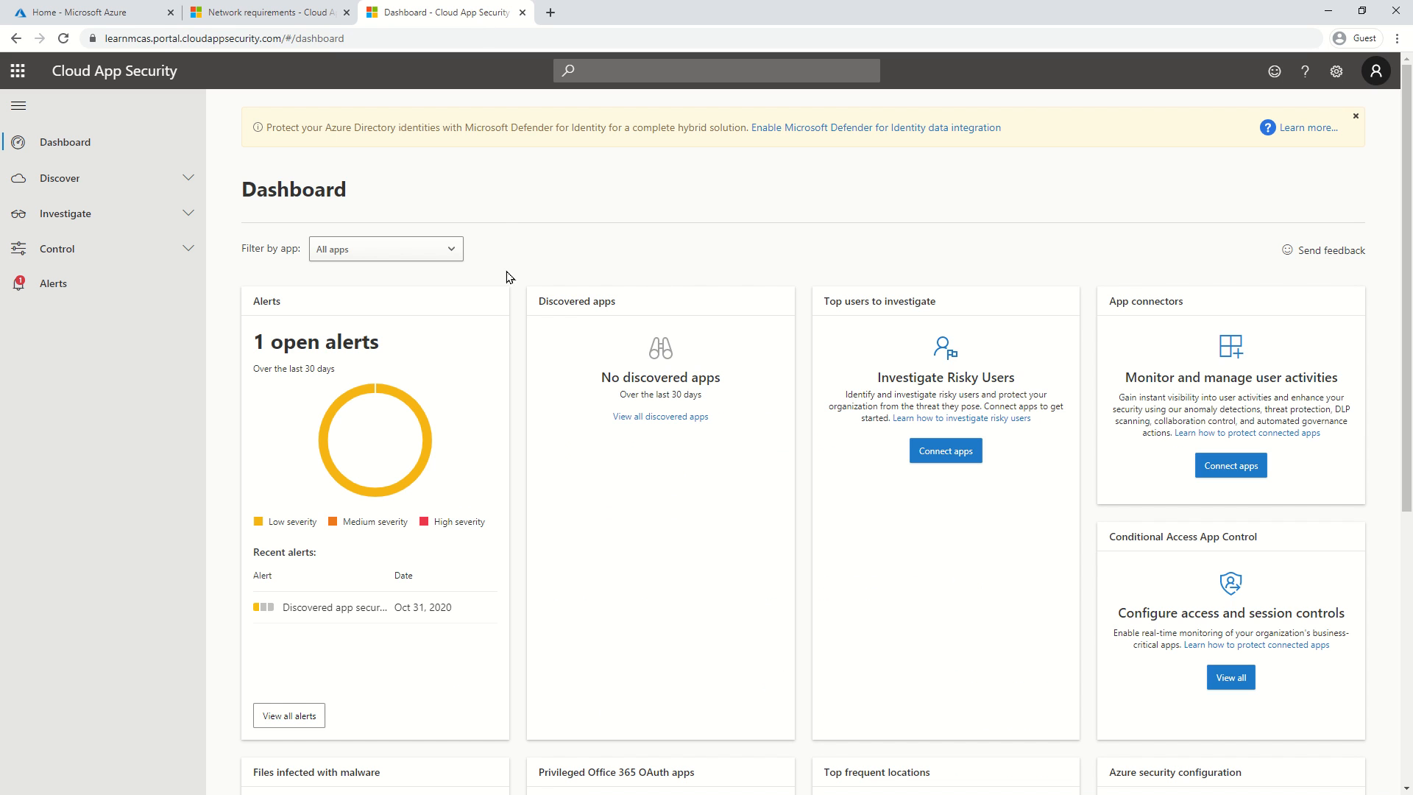
pyautogui.click(235, 8)
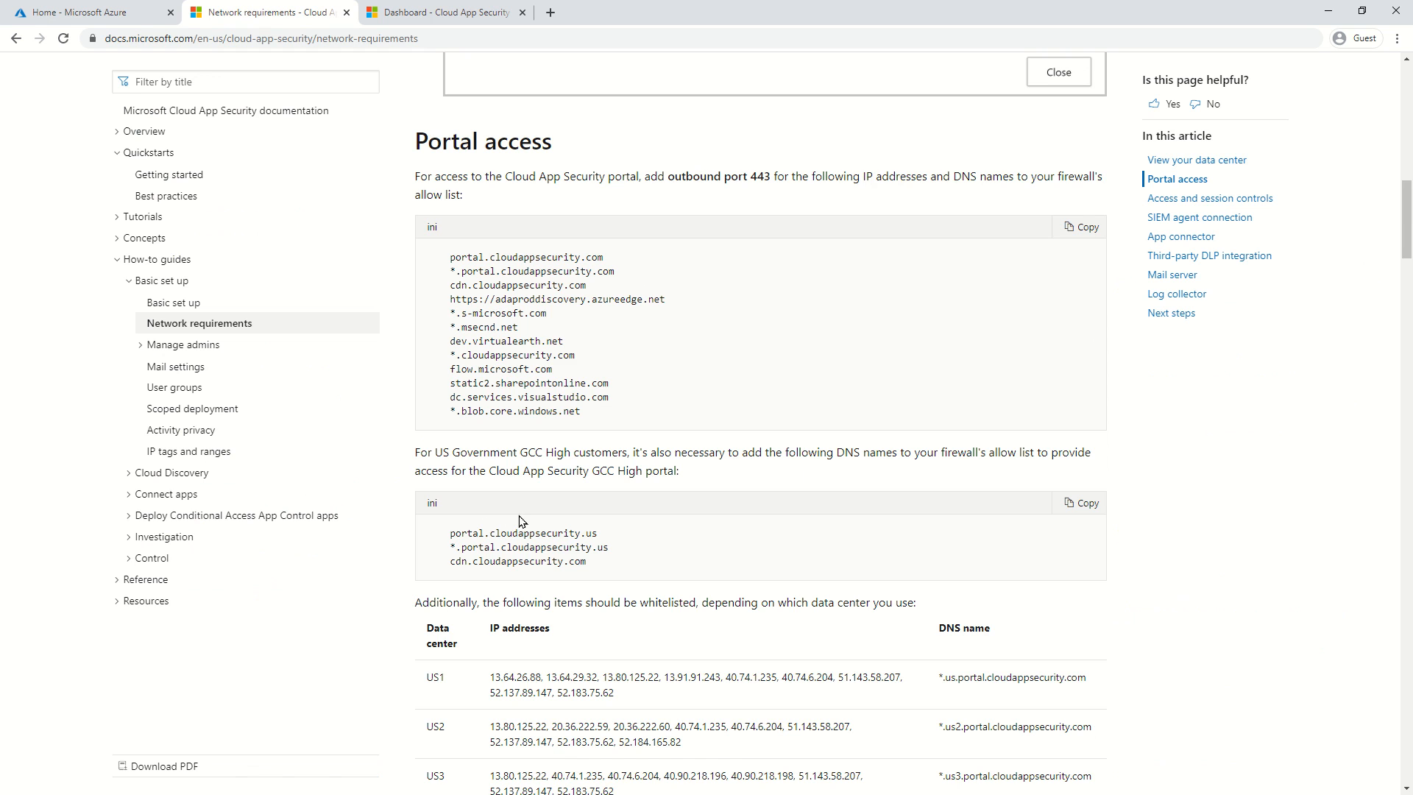
pyautogui.scroll(-9, 537, 548)
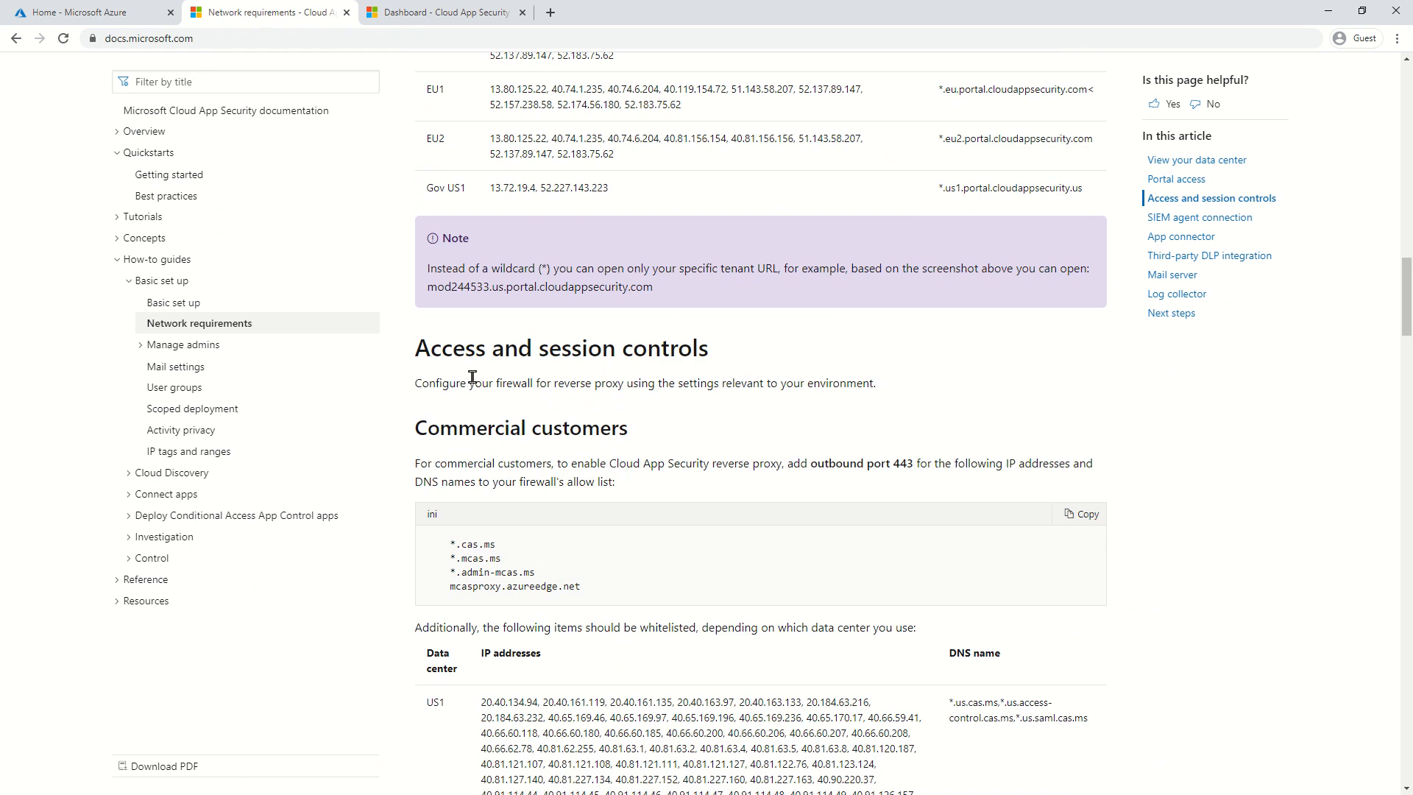
pyautogui.moveTo(438, 351); pyautogui.dragTo(677, 347)
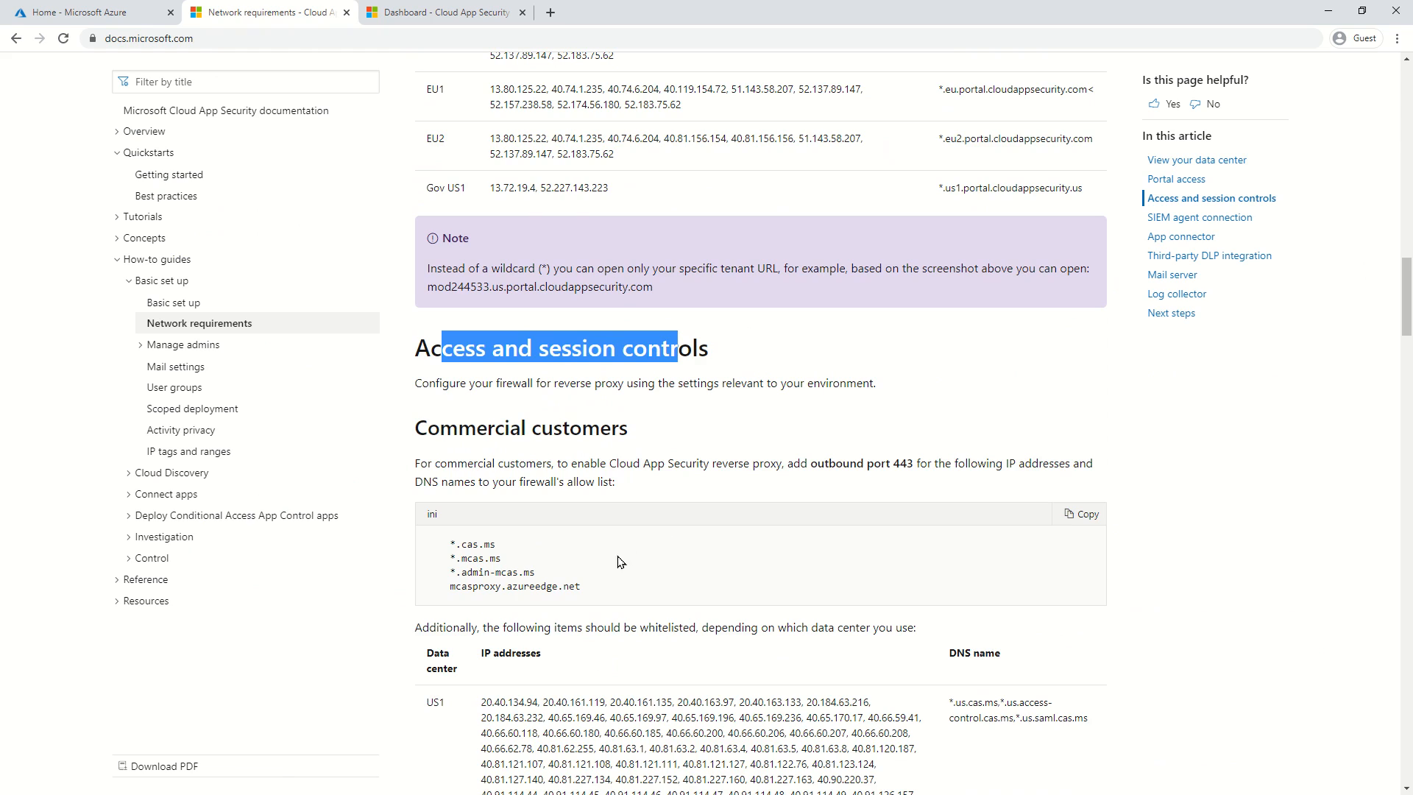
pyautogui.moveTo(611, 590); pyautogui.dragTo(436, 540)
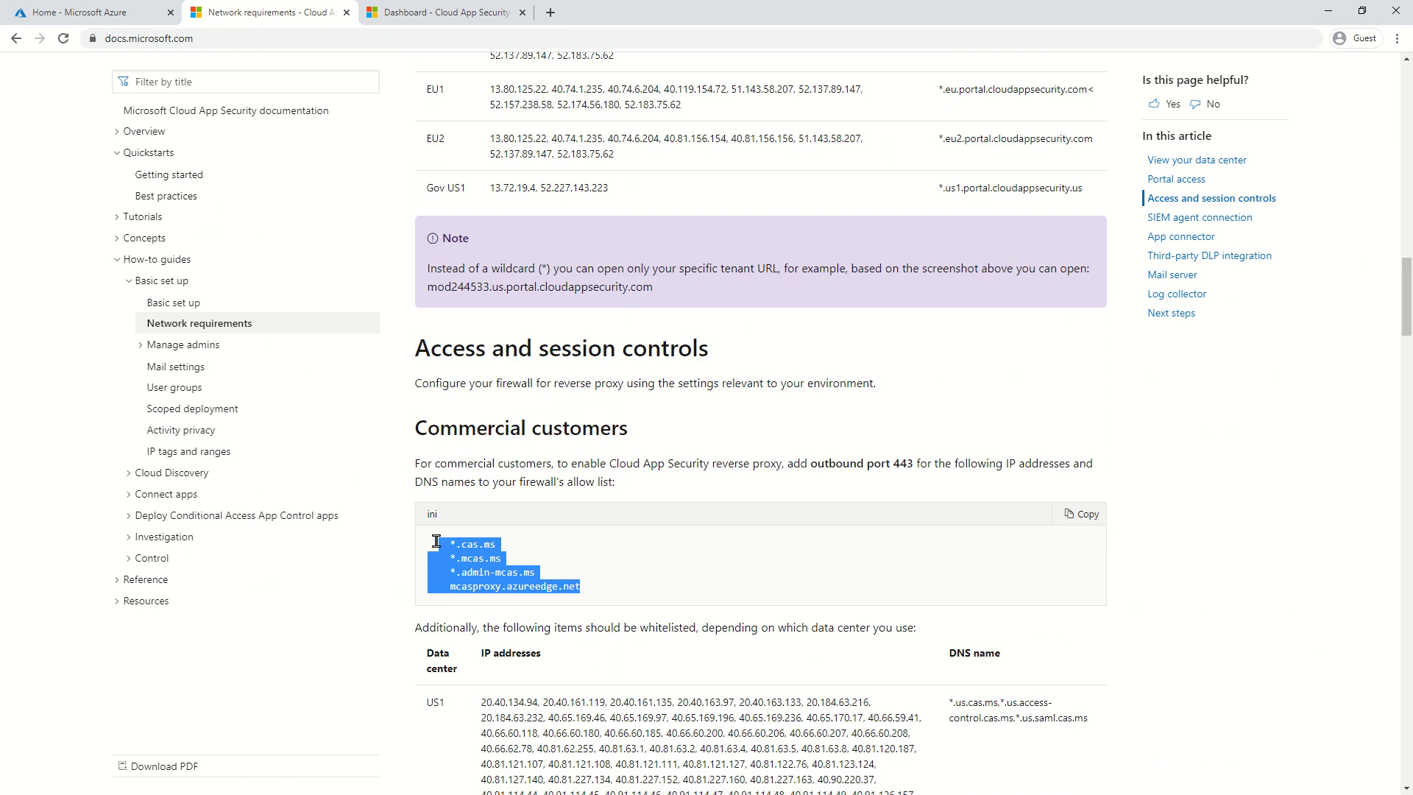
pyautogui.click(557, 581)
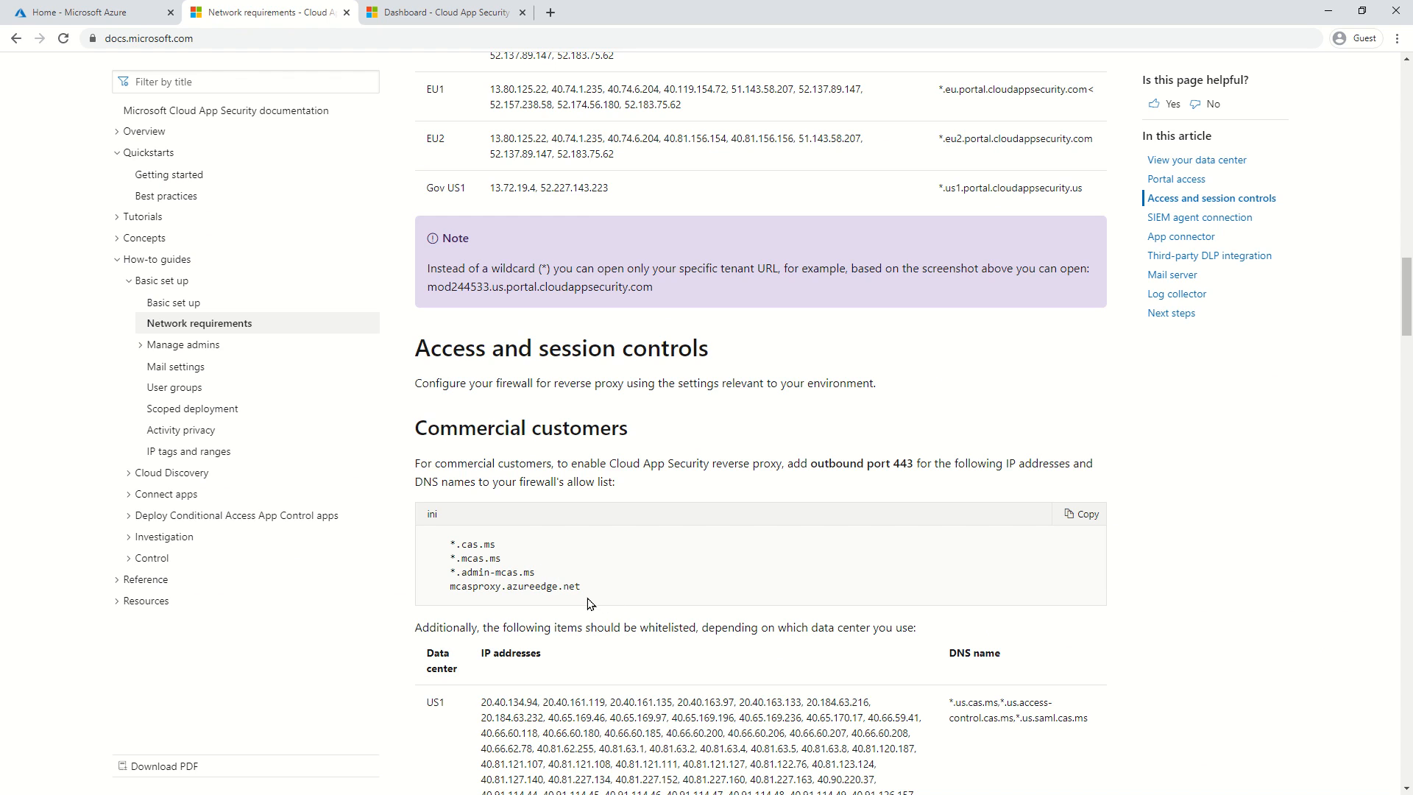
# Start a new session policy from Cloud App Security's Control > Policies page.
pyautogui.click(103, 15)
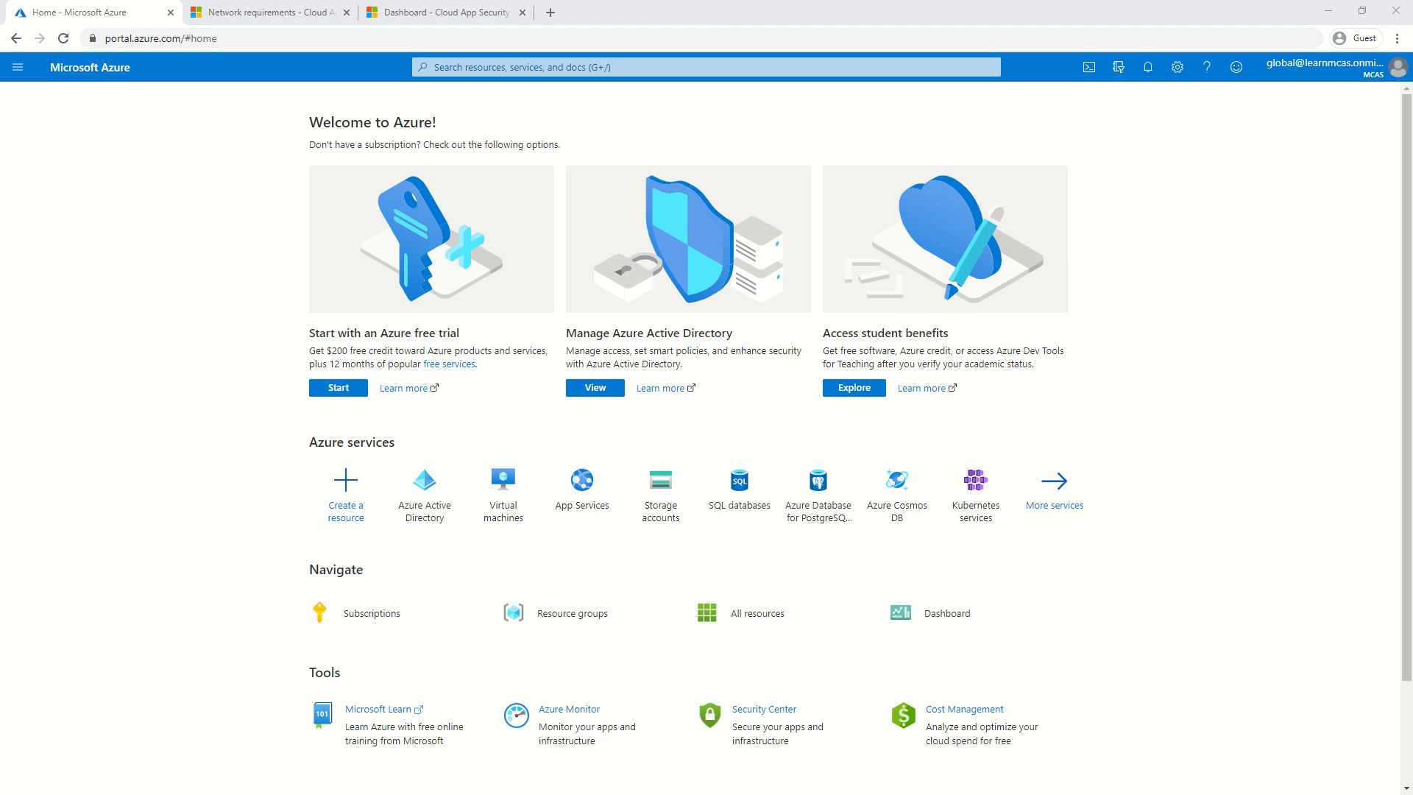
pyautogui.click(407, 8)
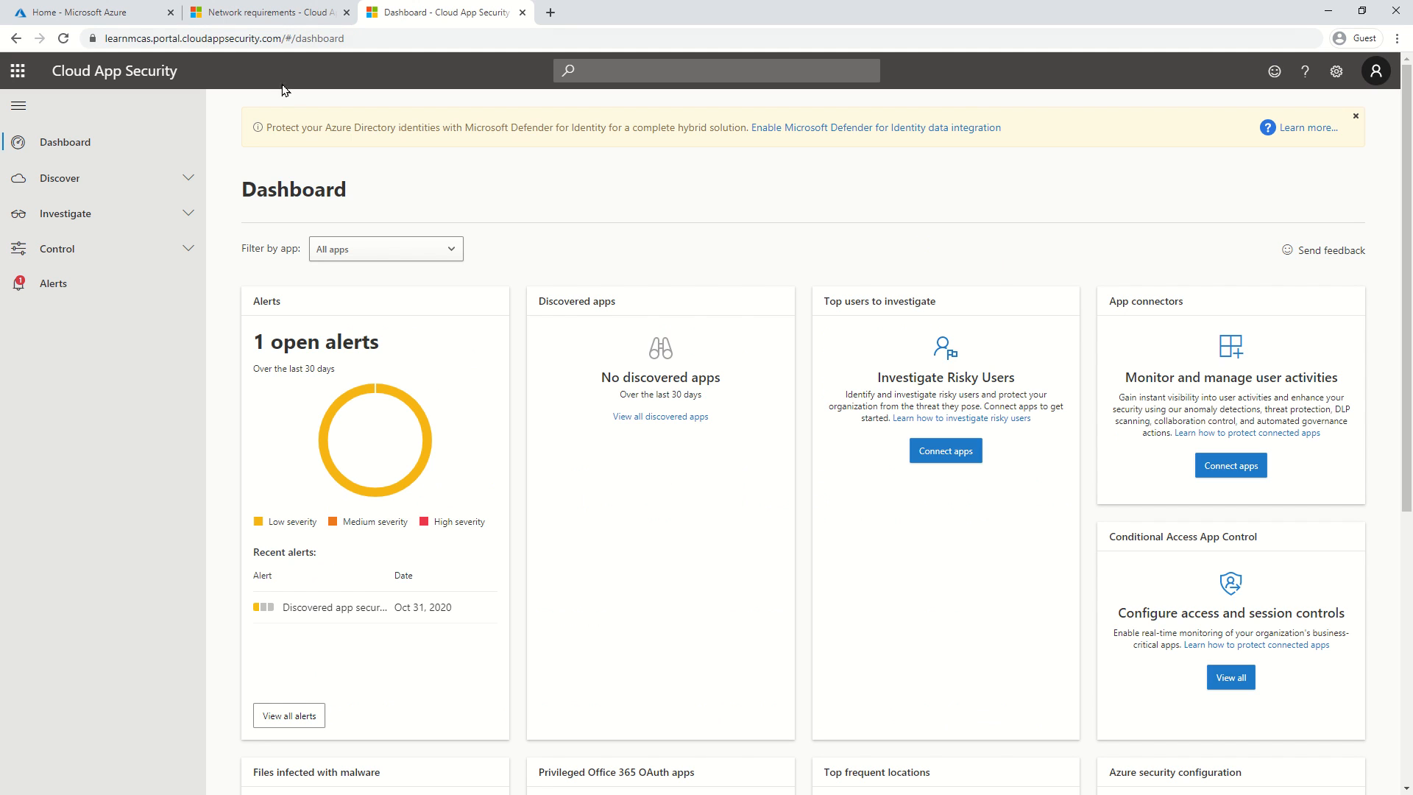
pyautogui.click(114, 250)
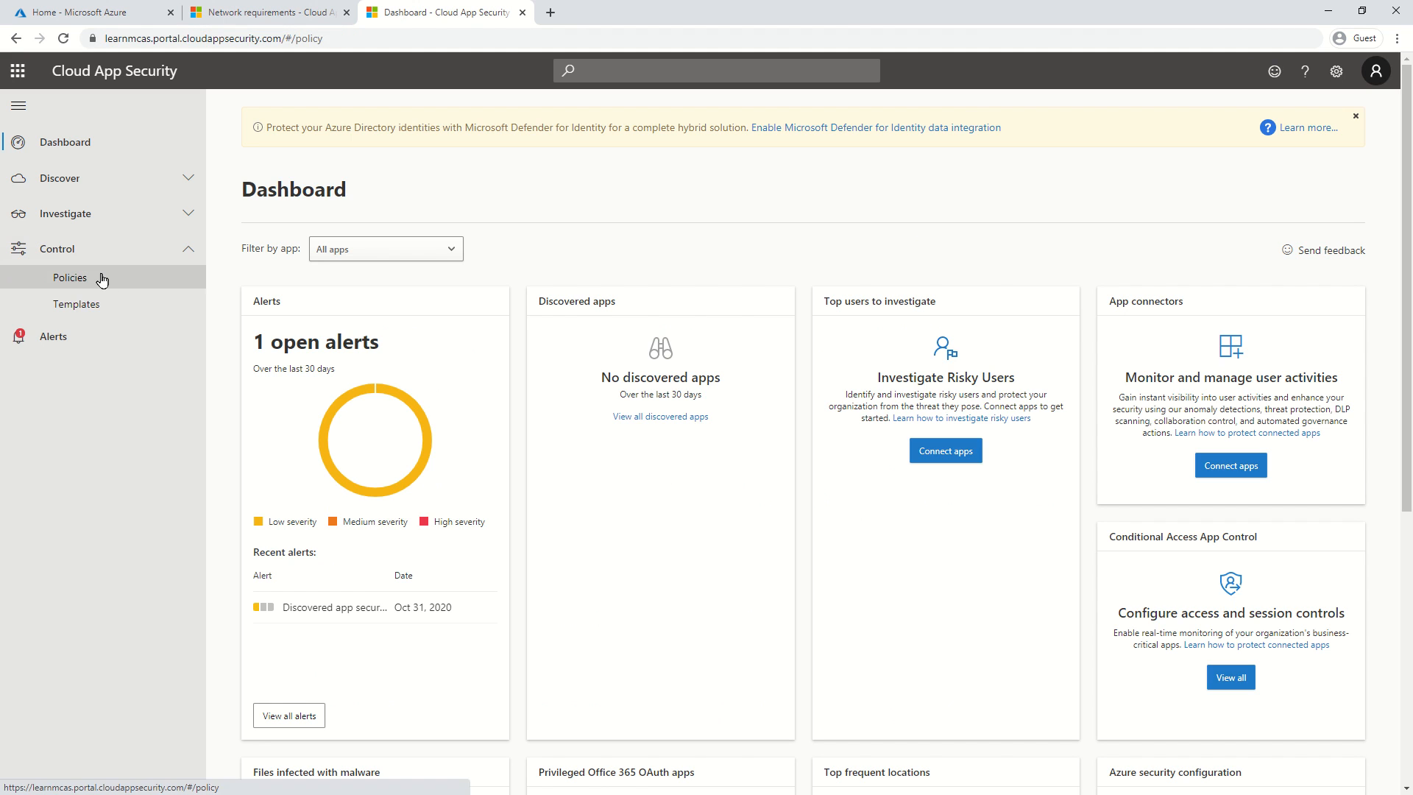
pyautogui.click(102, 280)
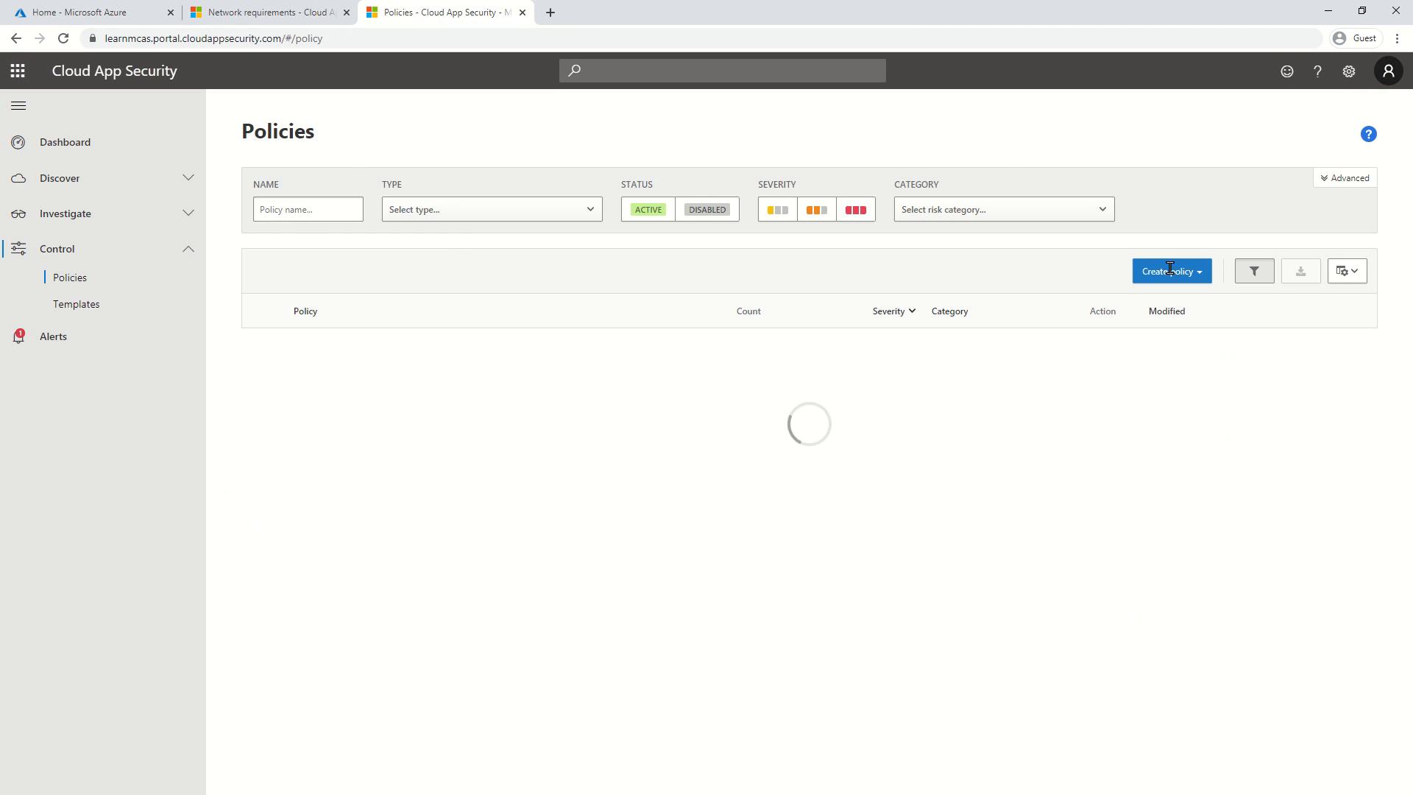
pyautogui.click(1155, 327)
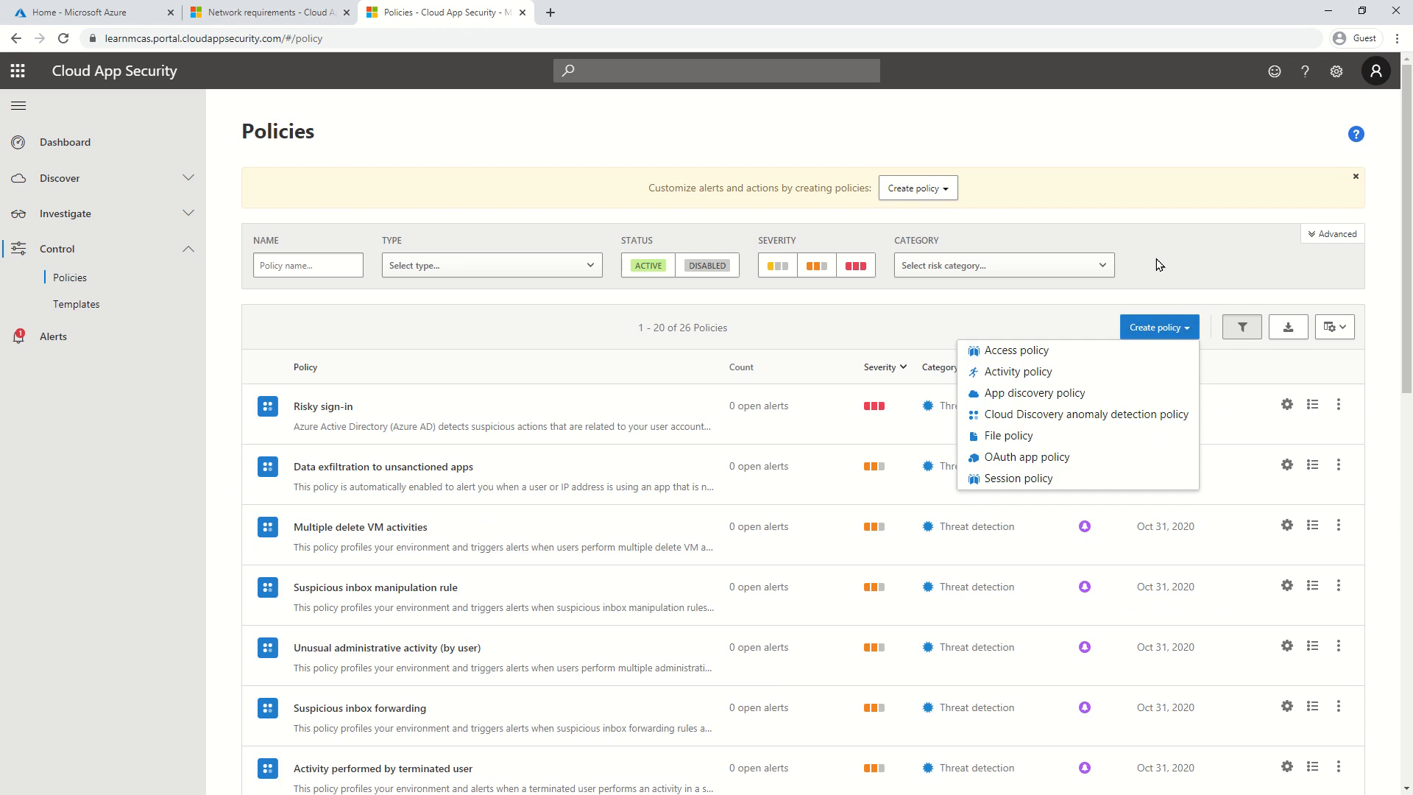
pyautogui.click(1063, 478)
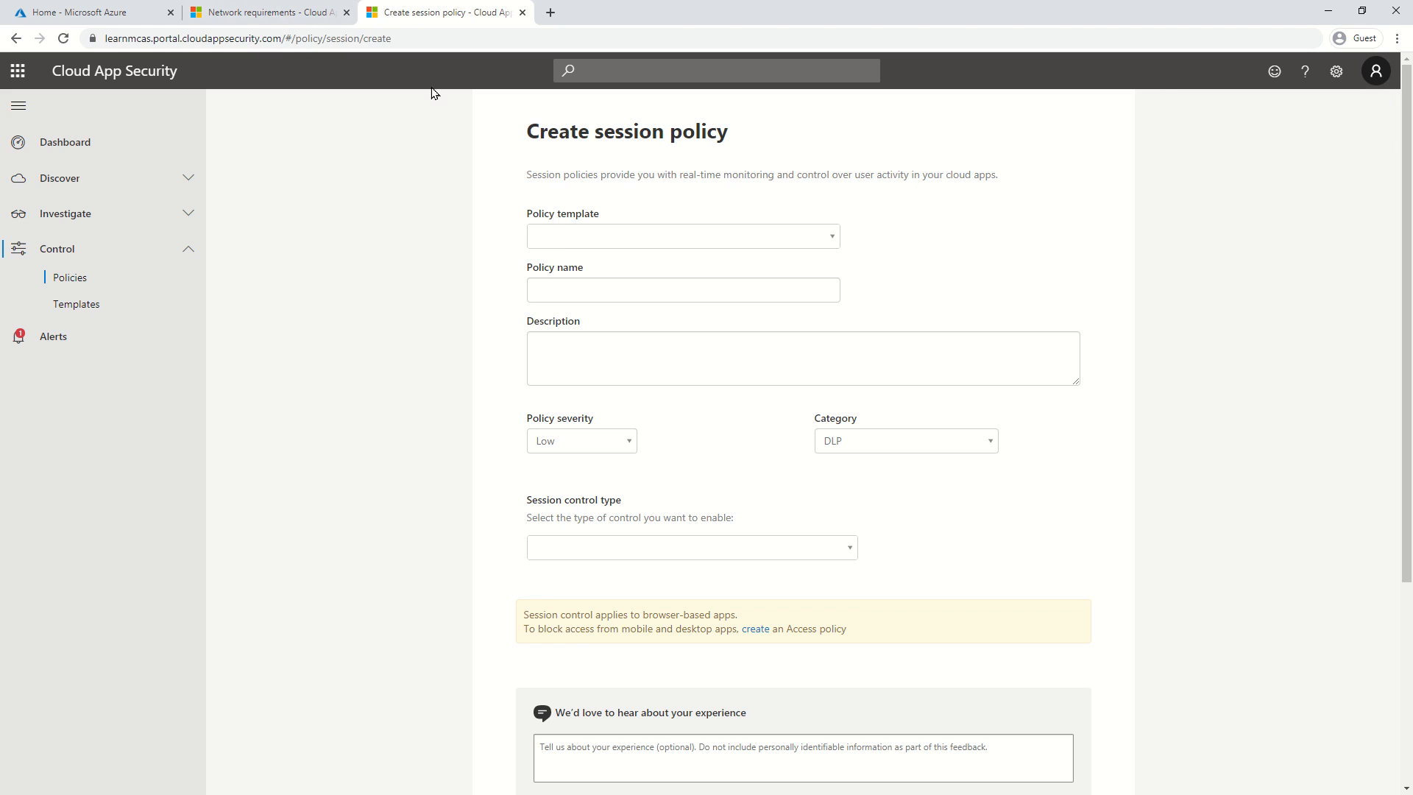
pyautogui.click(108, 11)
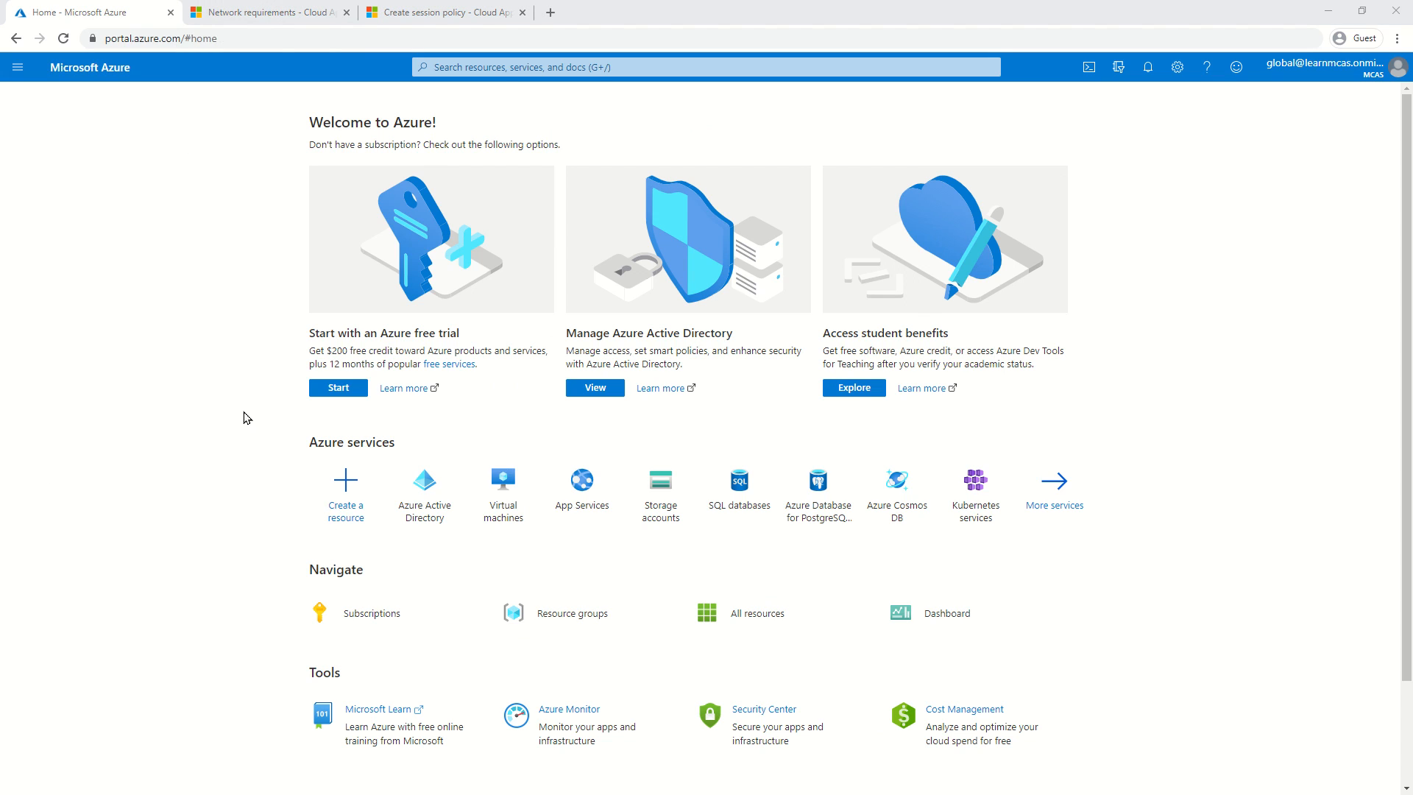
# From Azure AD Security > Conditional Access, start a new policy named 'Block - exchange'.
pyautogui.click(403, 507)
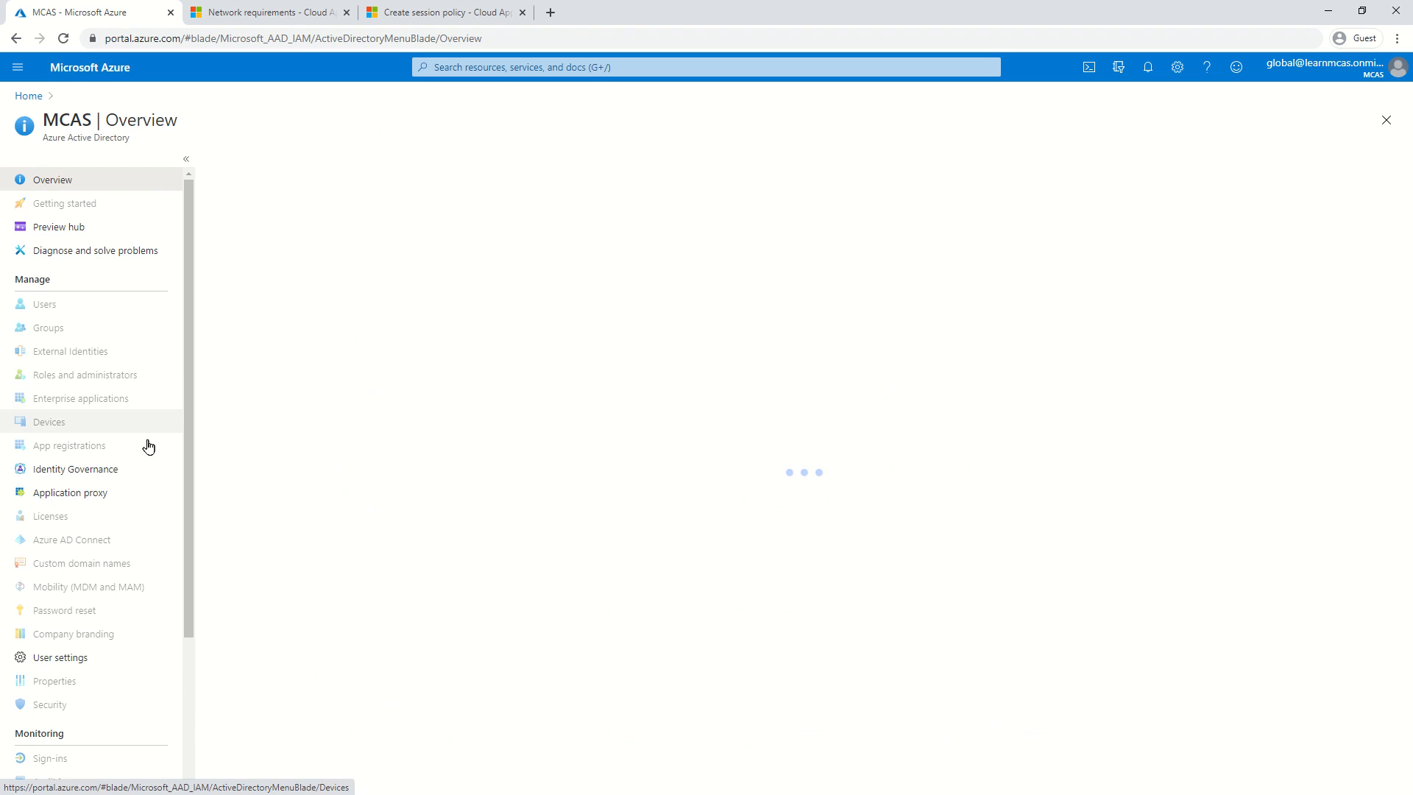
pyautogui.scroll(-2, 111, 629)
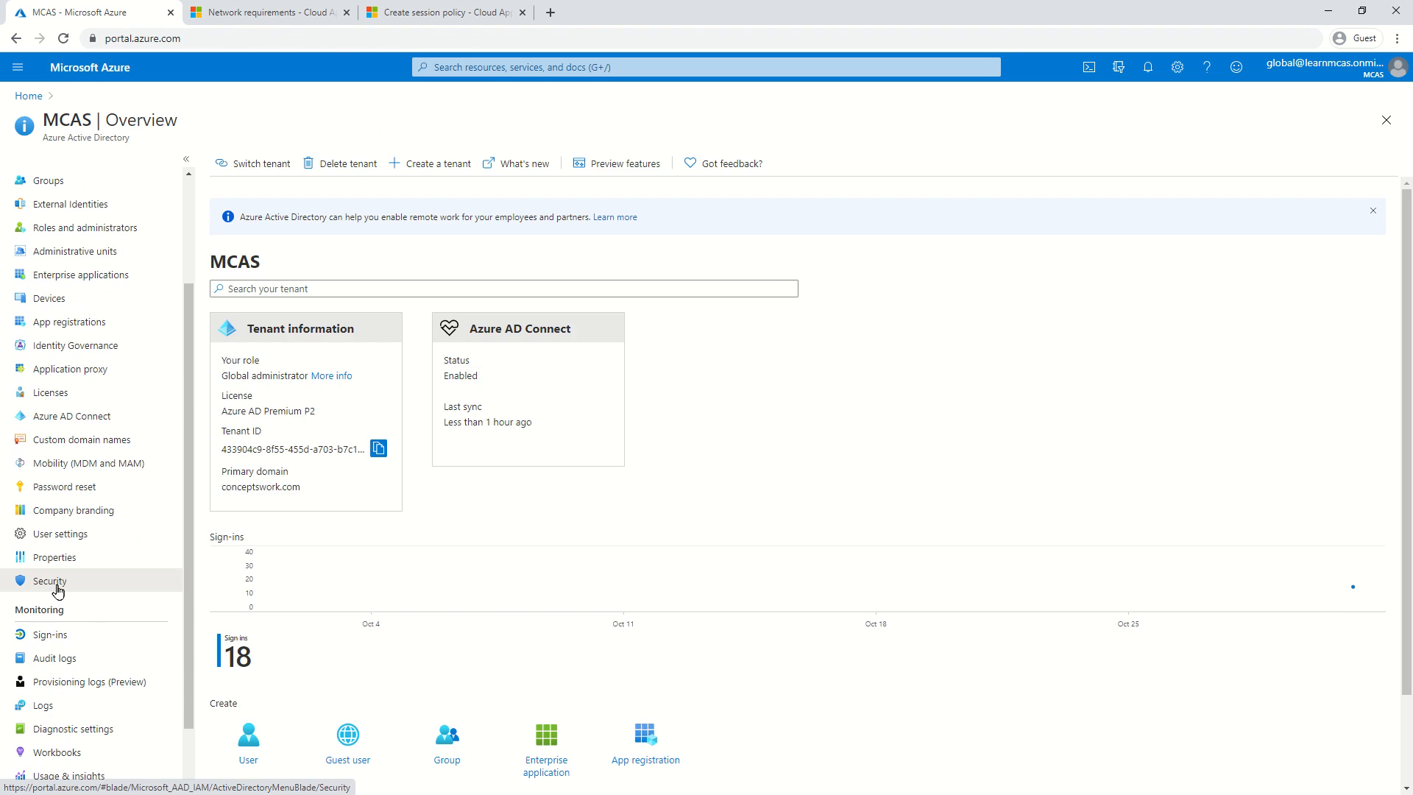
pyautogui.click(58, 587)
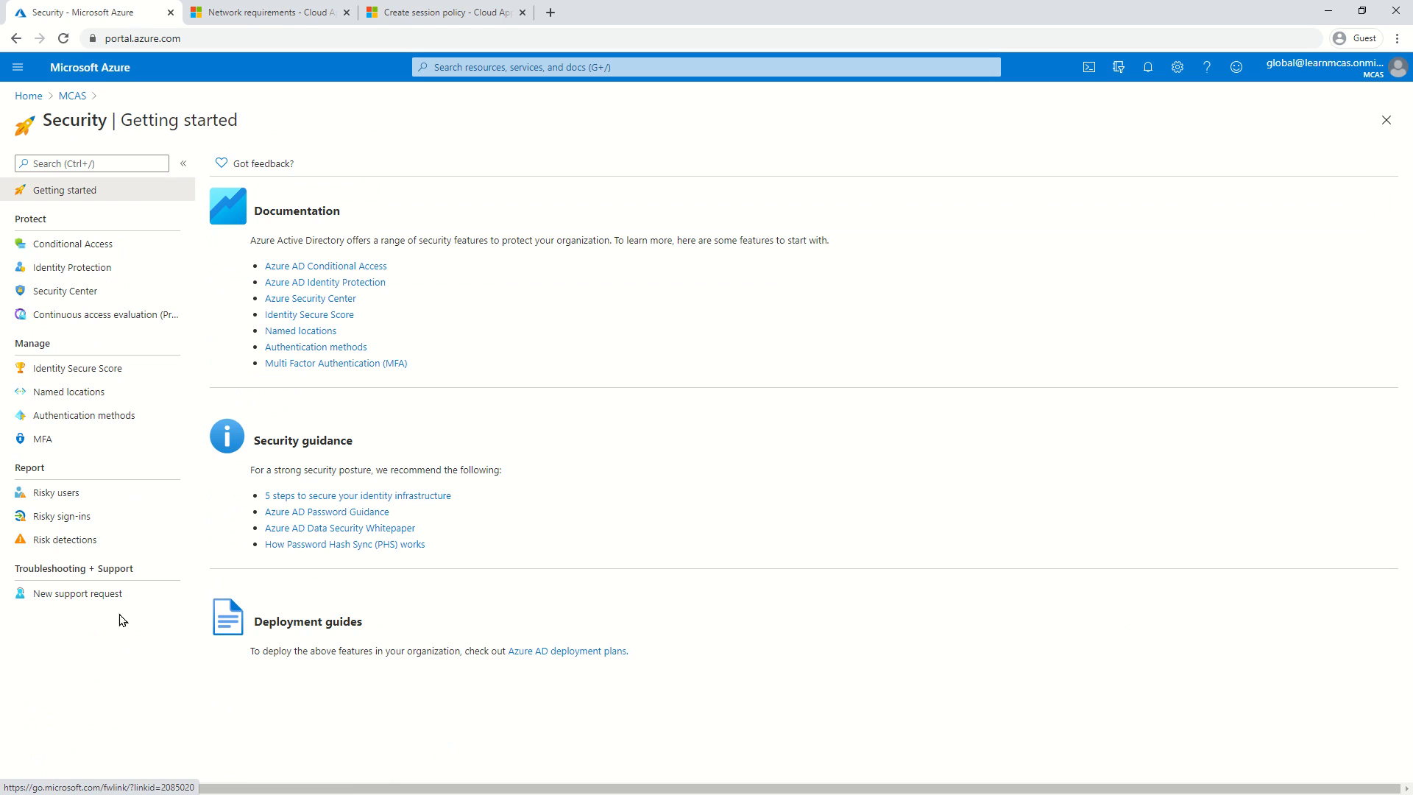
pyautogui.click(95, 245)
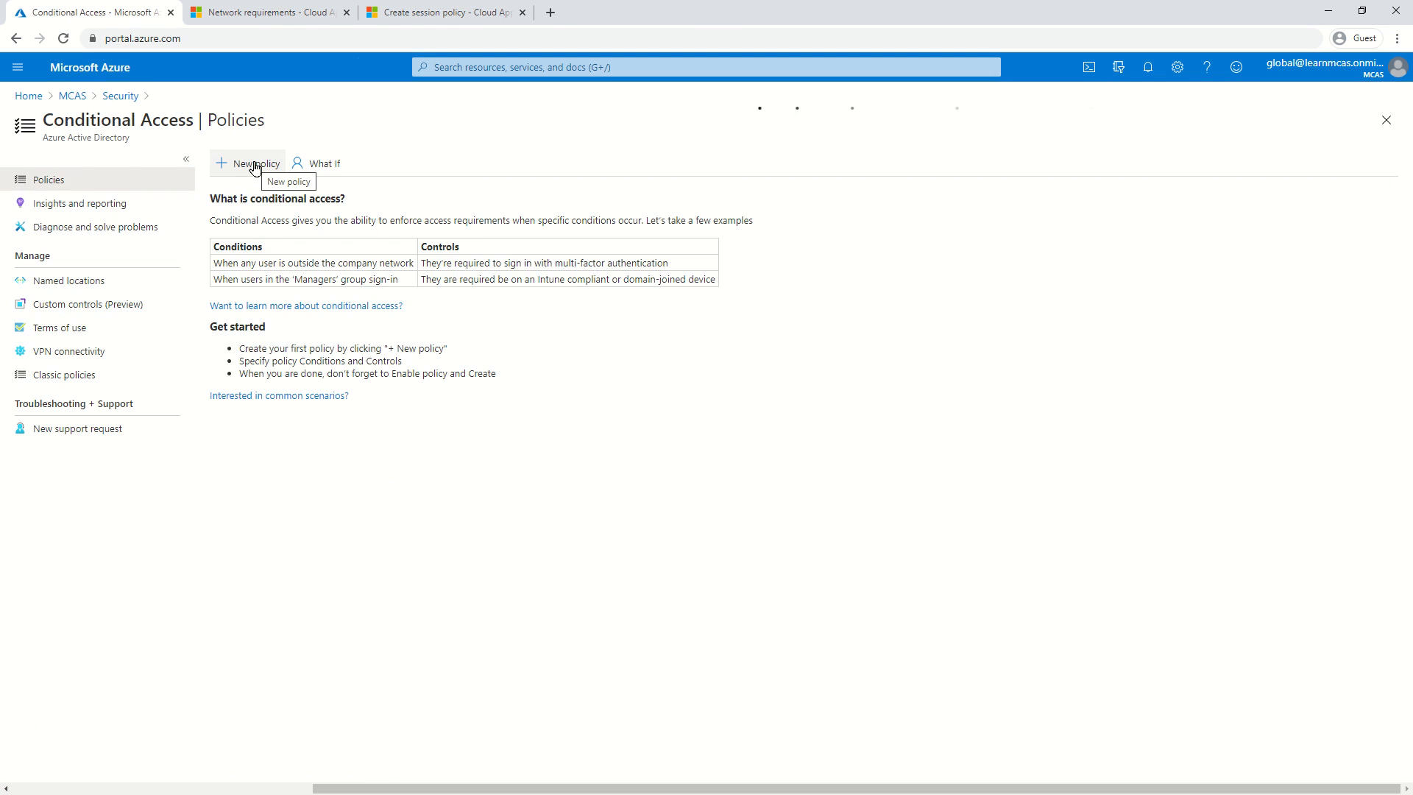
pyautogui.click(255, 168)
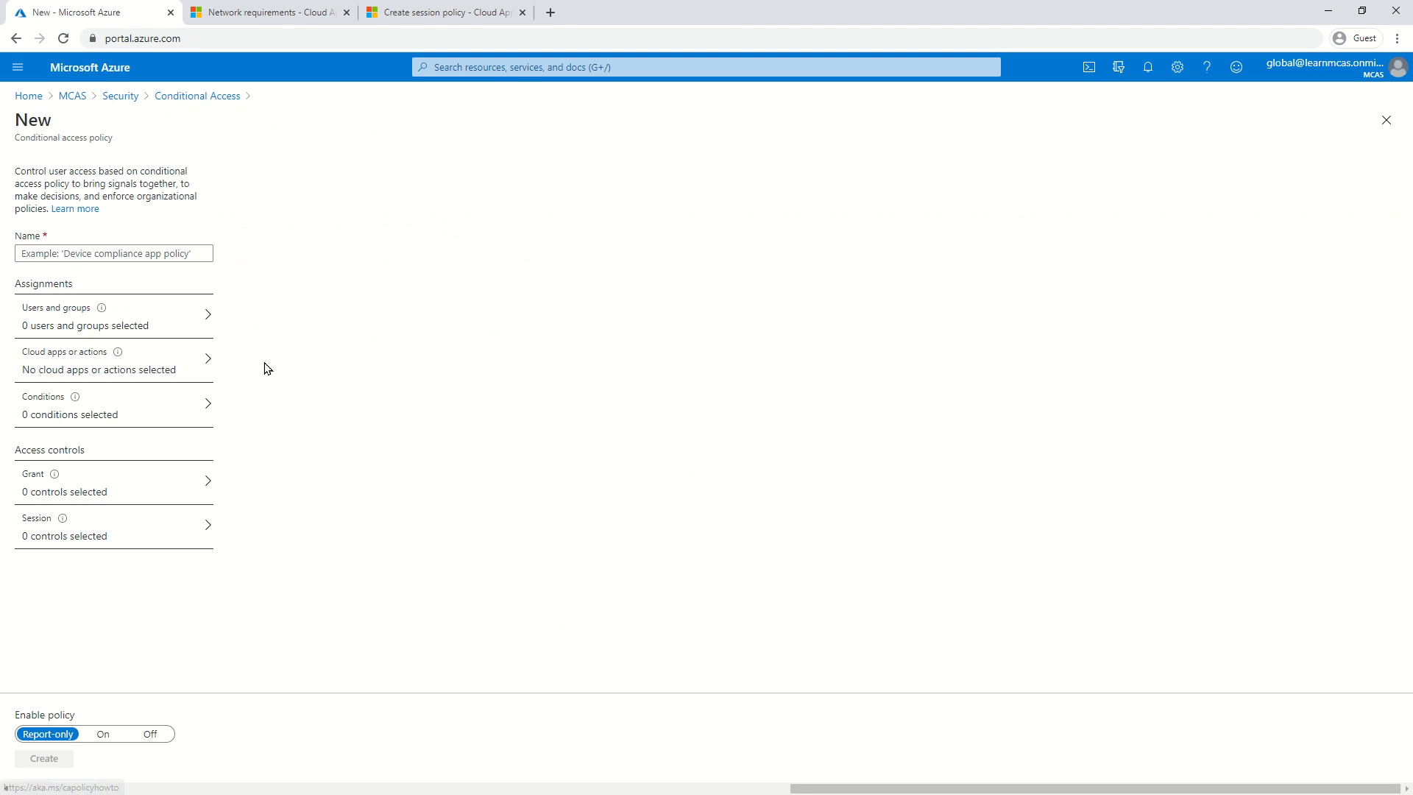
pyautogui.click(116, 256)
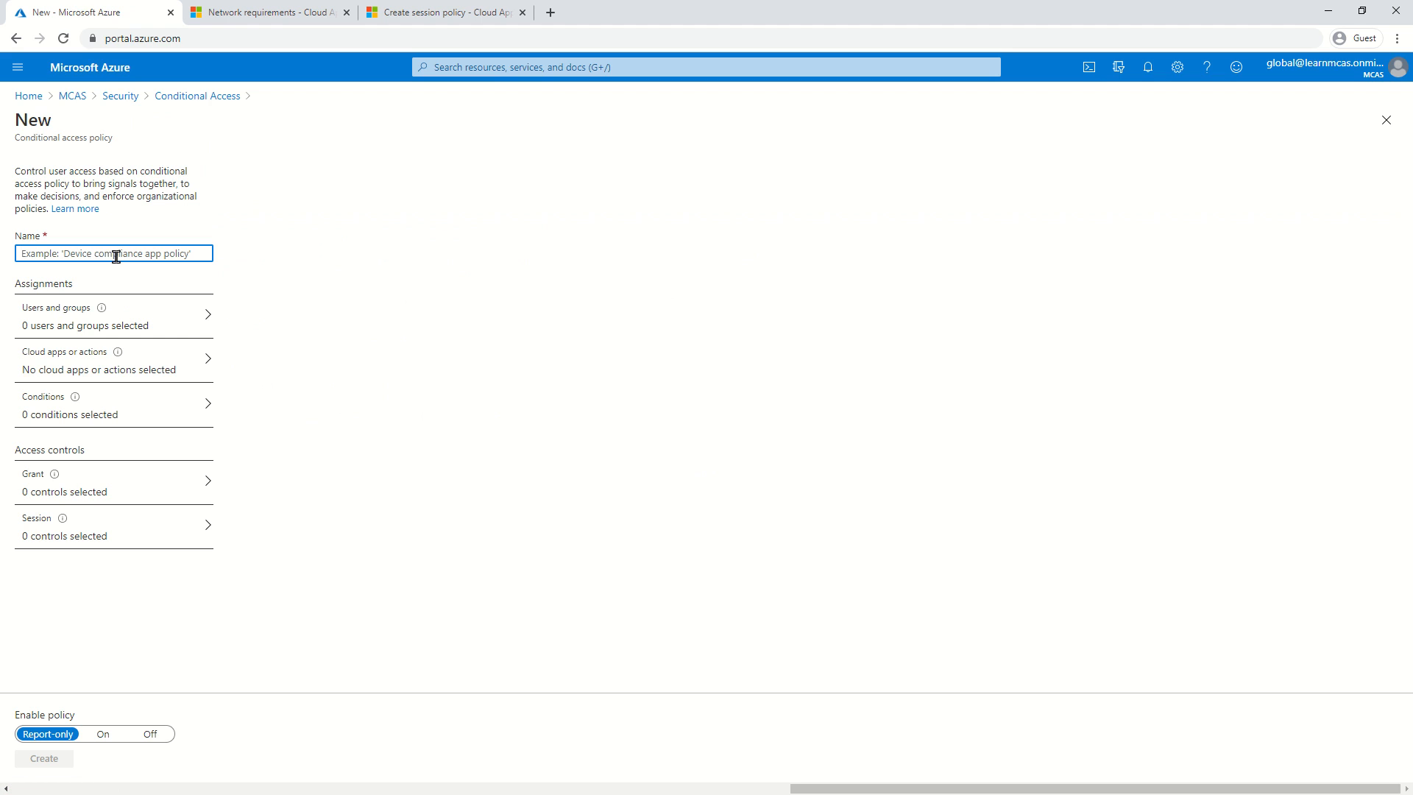
pyautogui.write('Block - exchange')
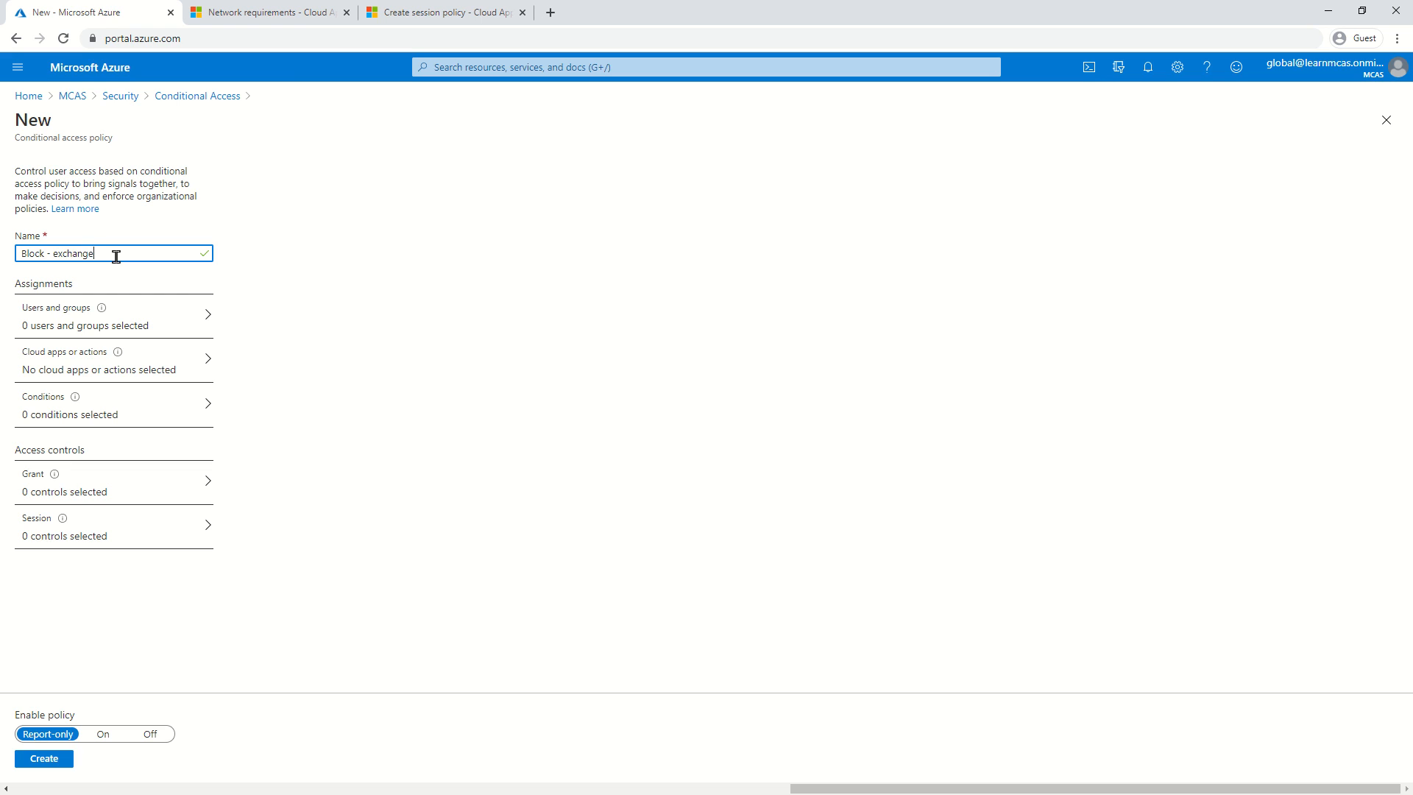
pyautogui.click(406, 353)
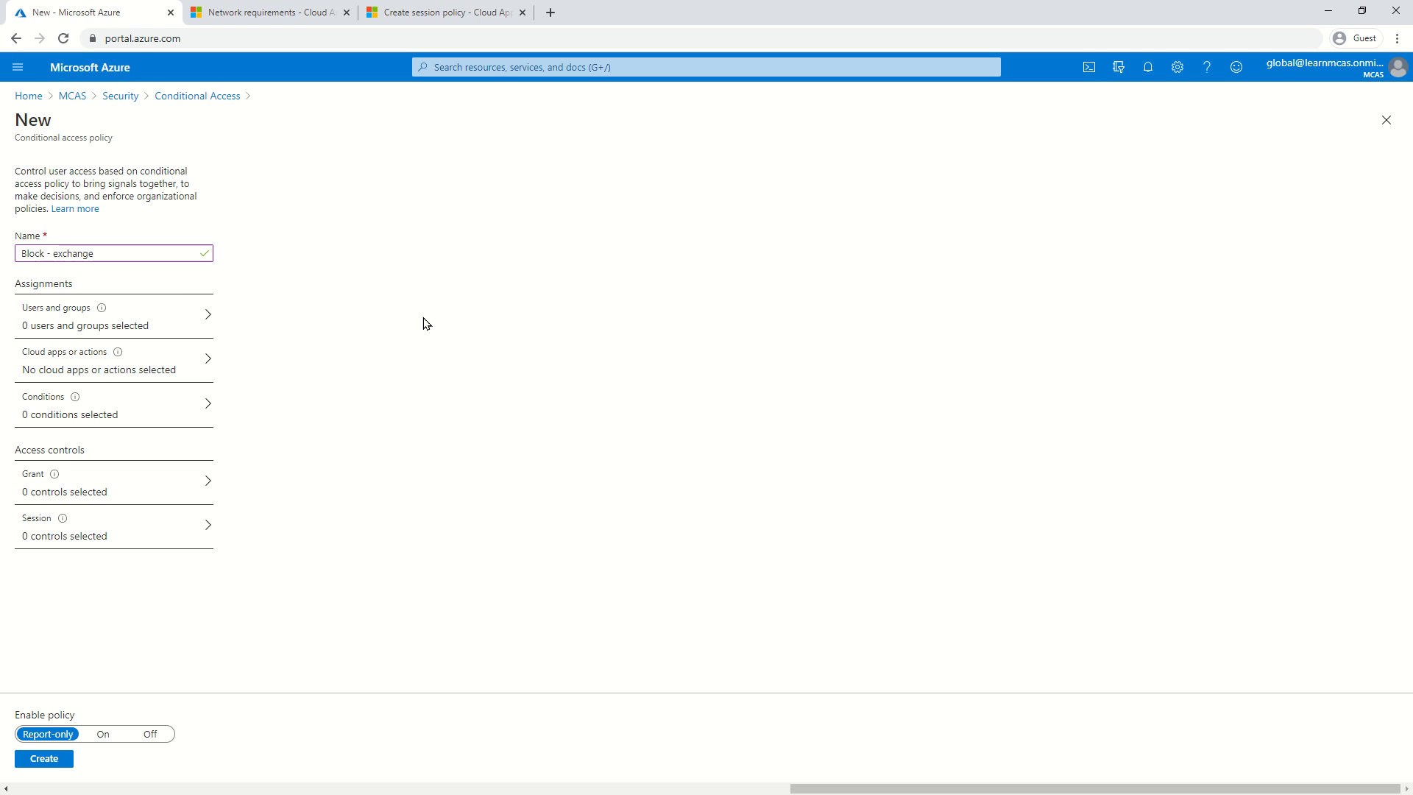
# Assign the policy to the test user, found by searching their name.
pyautogui.click(73, 326)
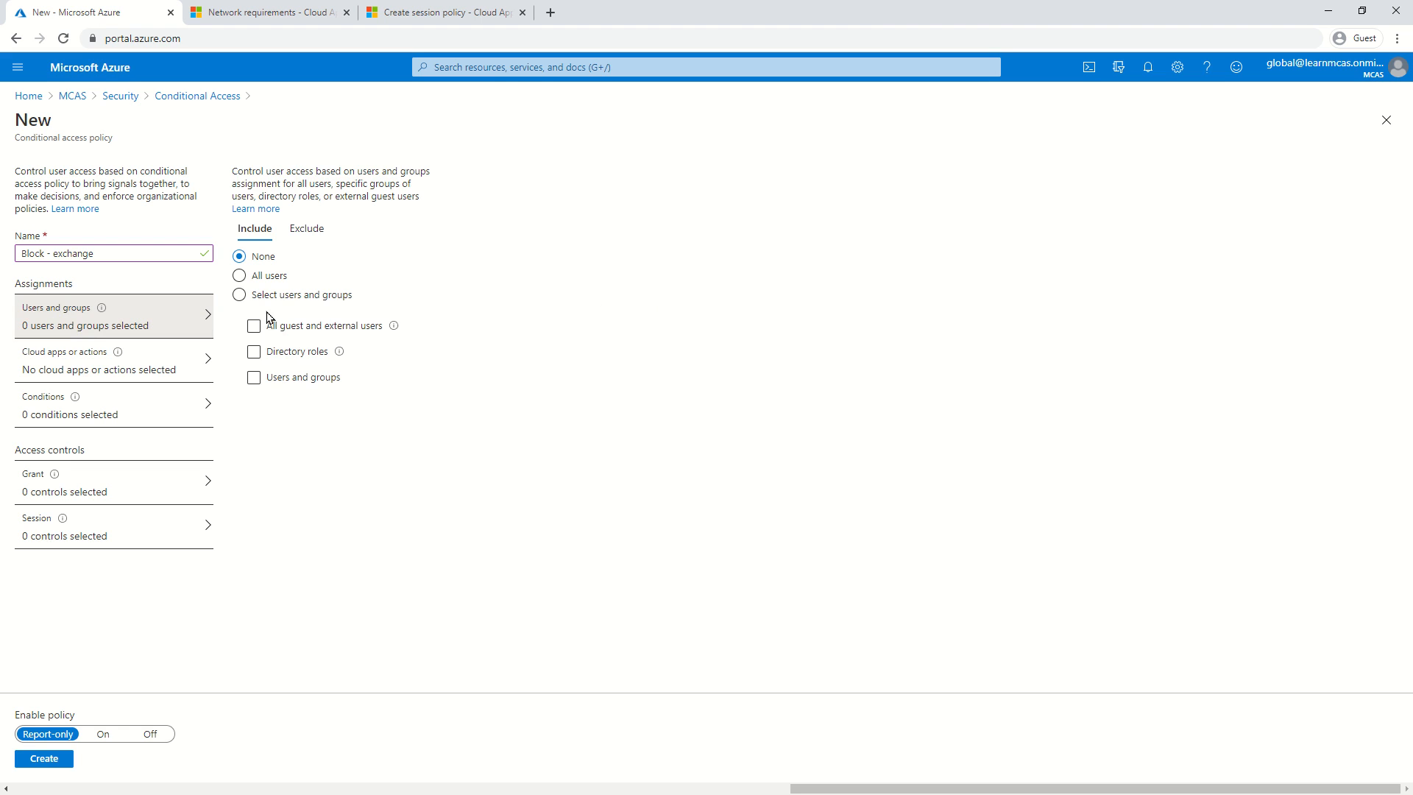
pyautogui.click(276, 378)
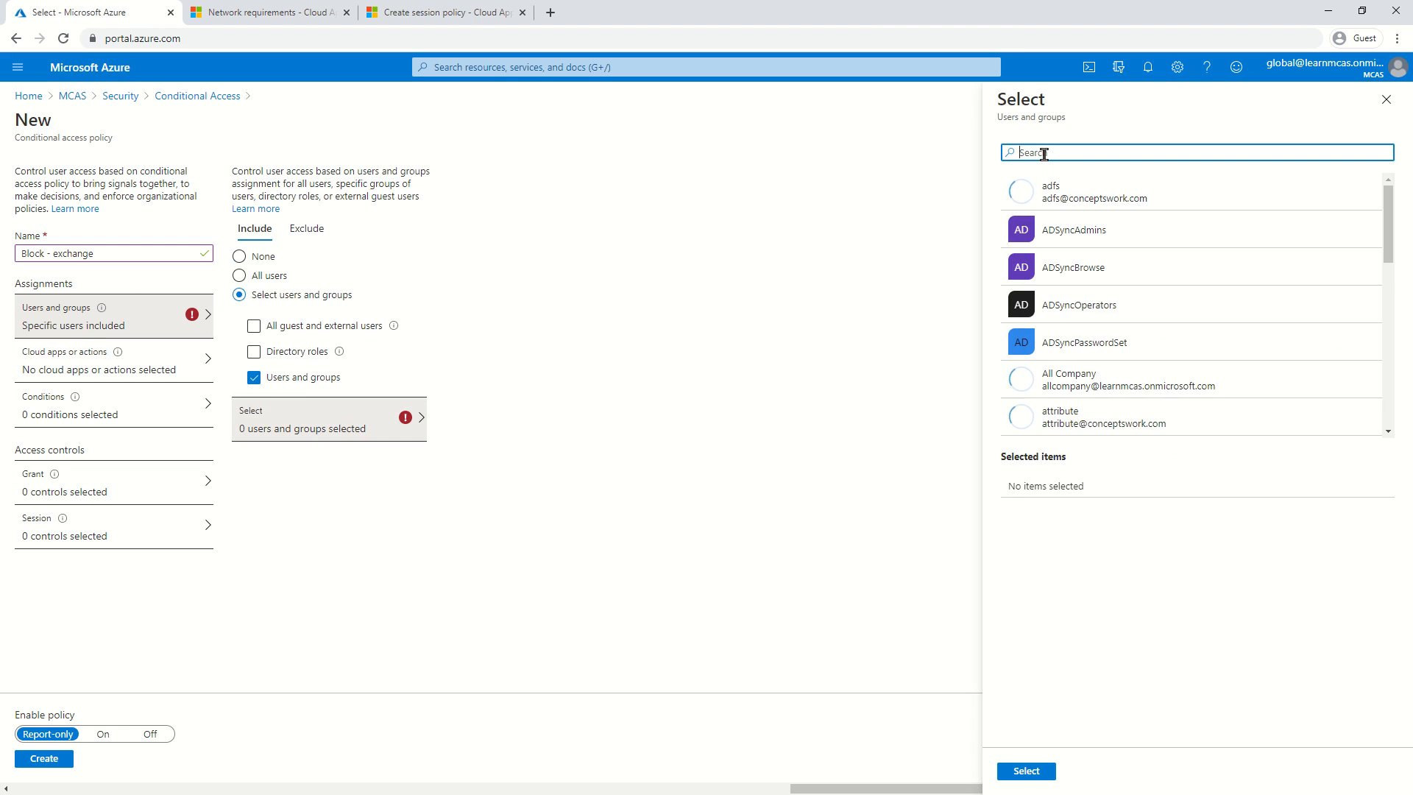
pyautogui.write('pim')
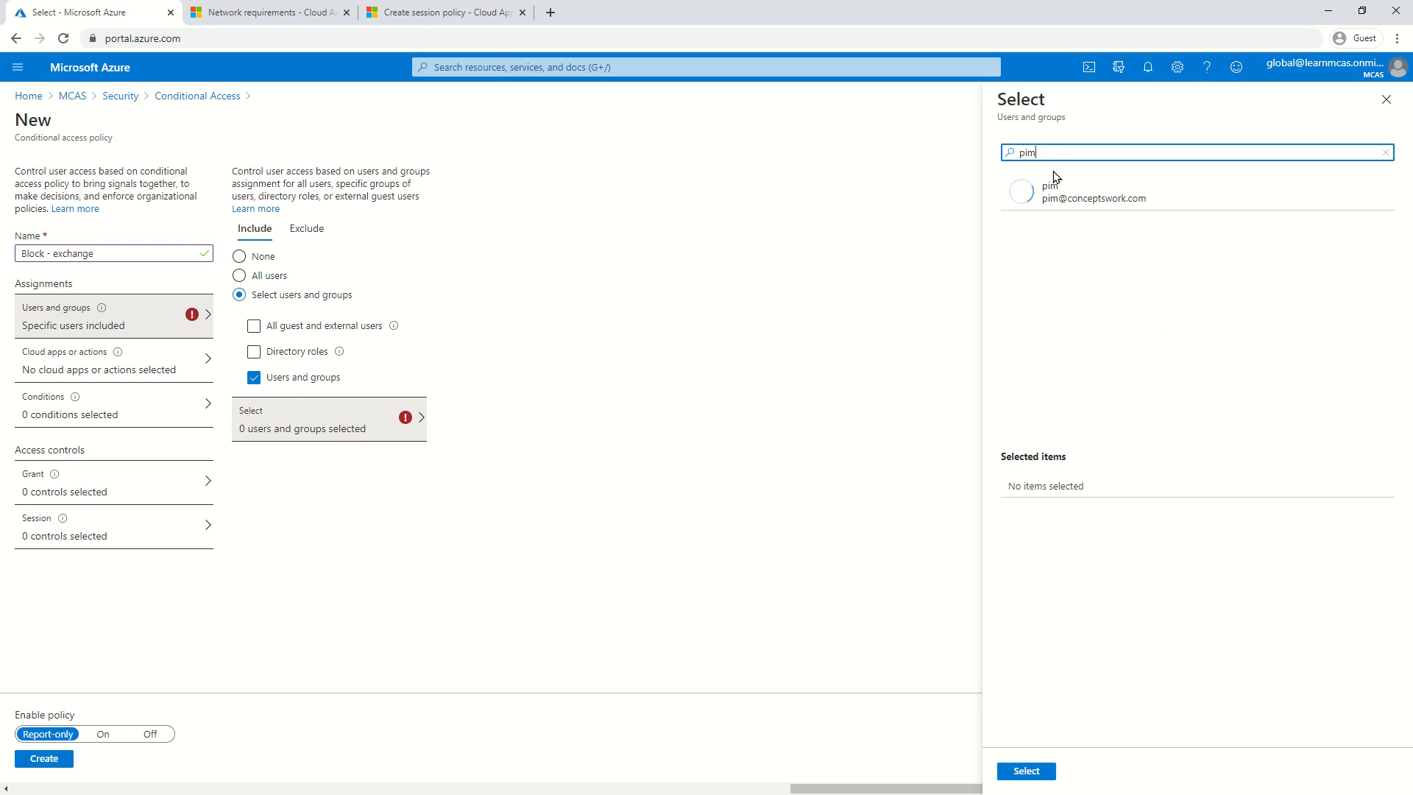
pyautogui.click(1057, 190)
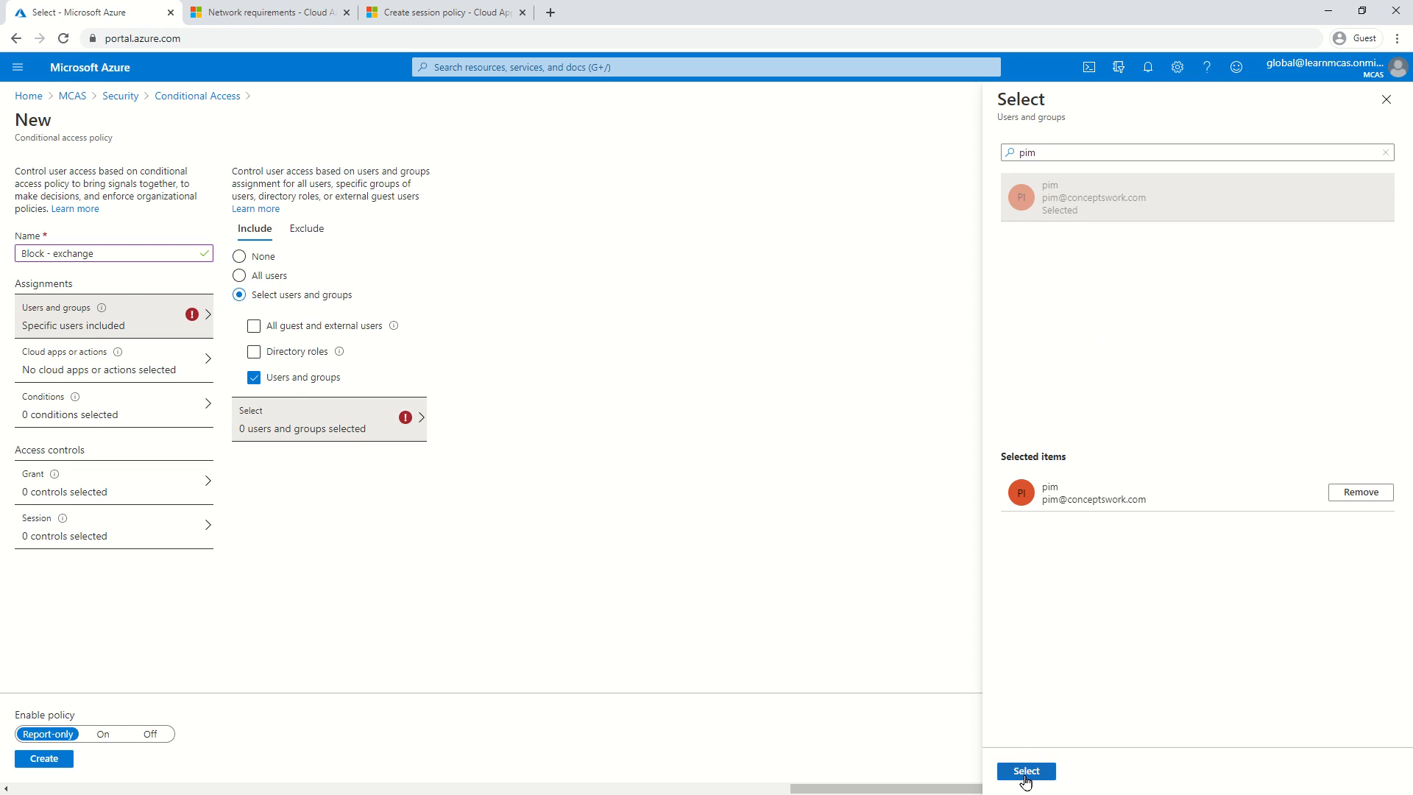
pyautogui.click(1026, 770)
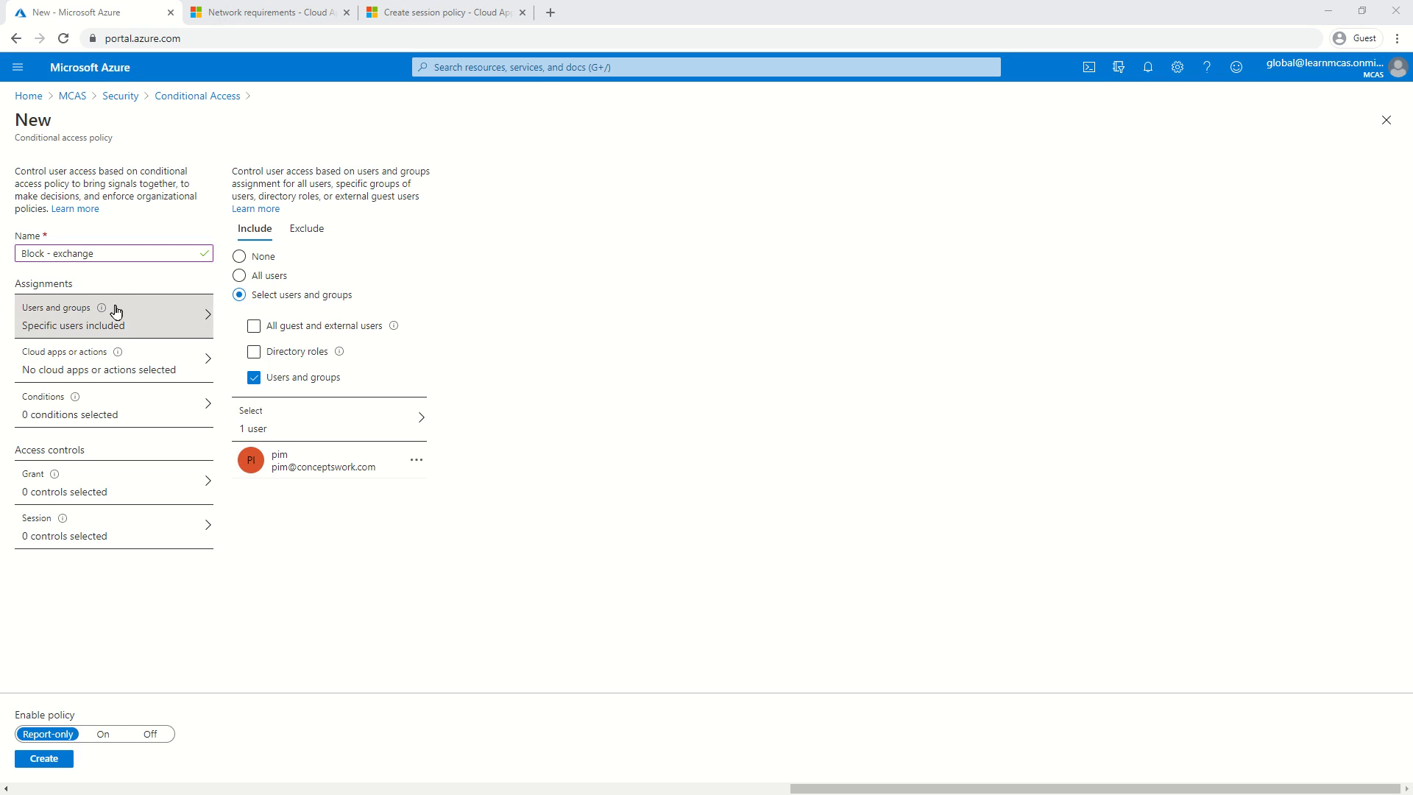
# Target the policy at the Office 365 Exchange Online cloud app.
pyautogui.click(77, 360)
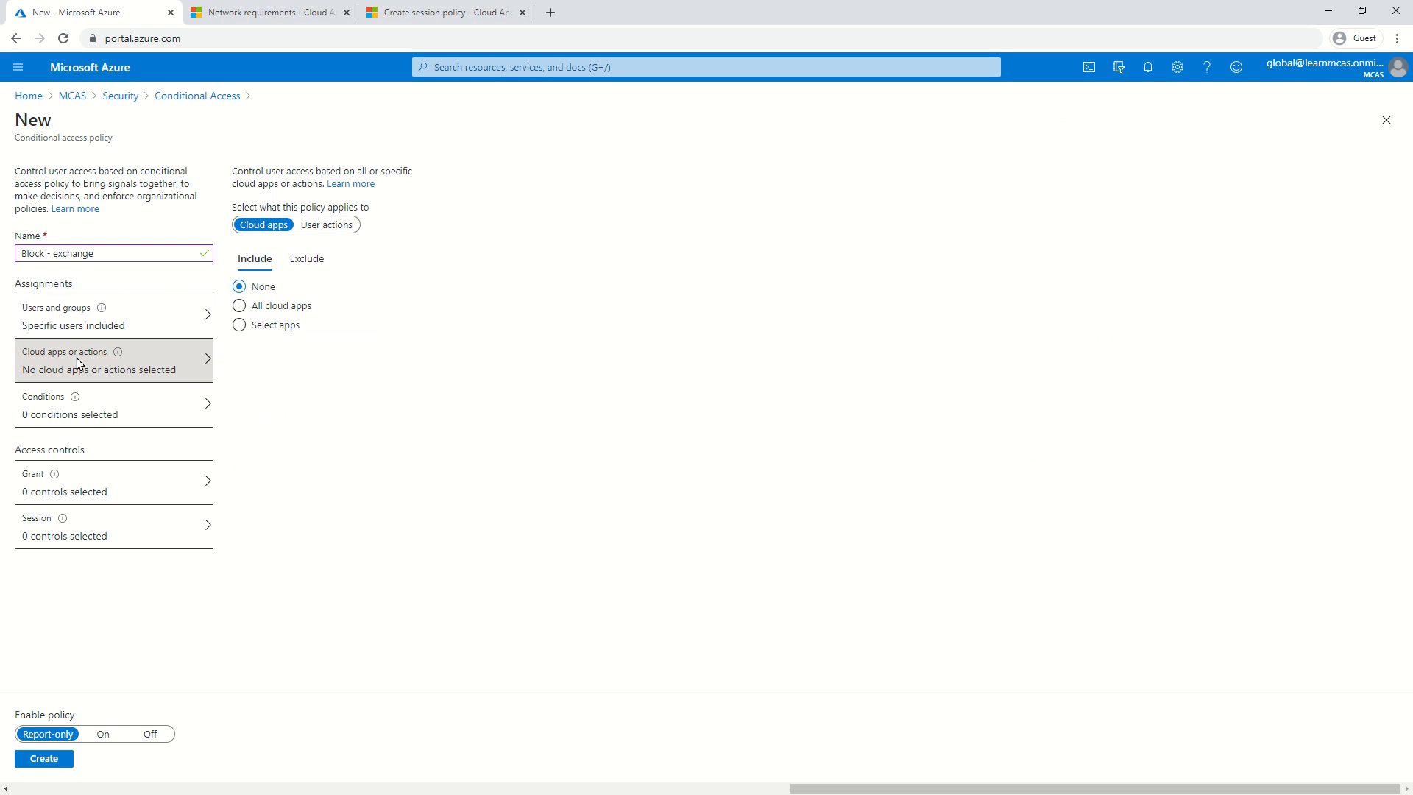
pyautogui.click(239, 324)
pyautogui.click(336, 376)
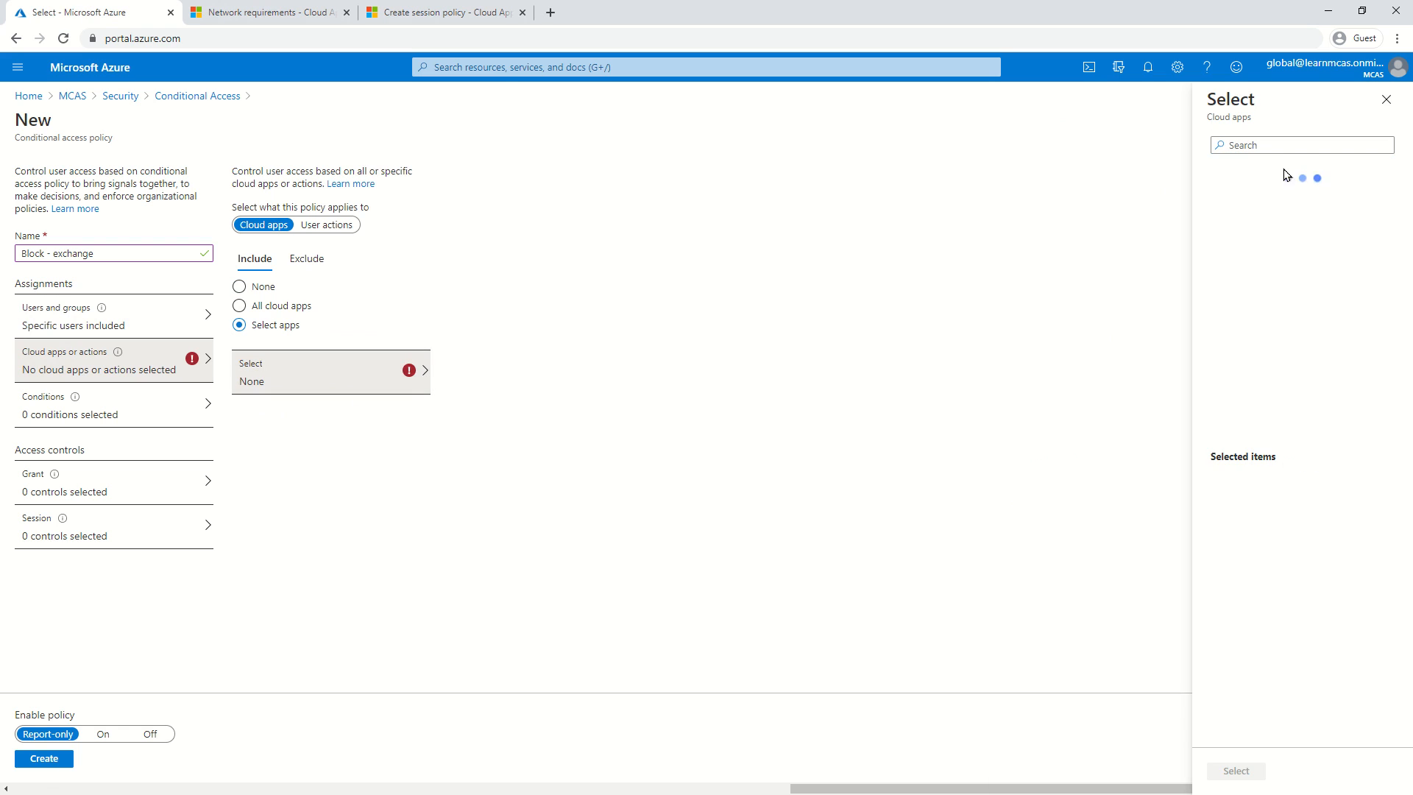
pyautogui.click(1284, 145)
pyautogui.write('ex')
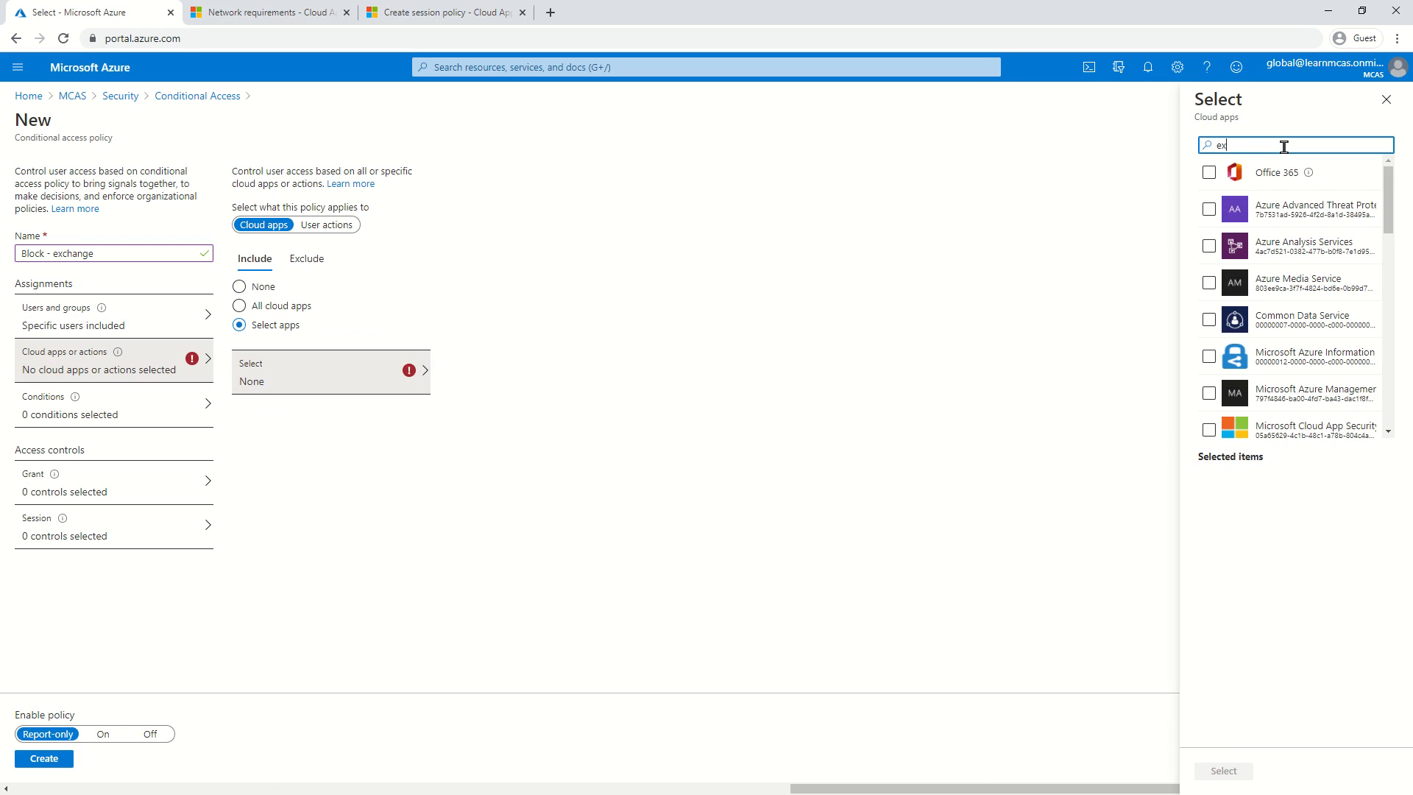
pyautogui.write('change')
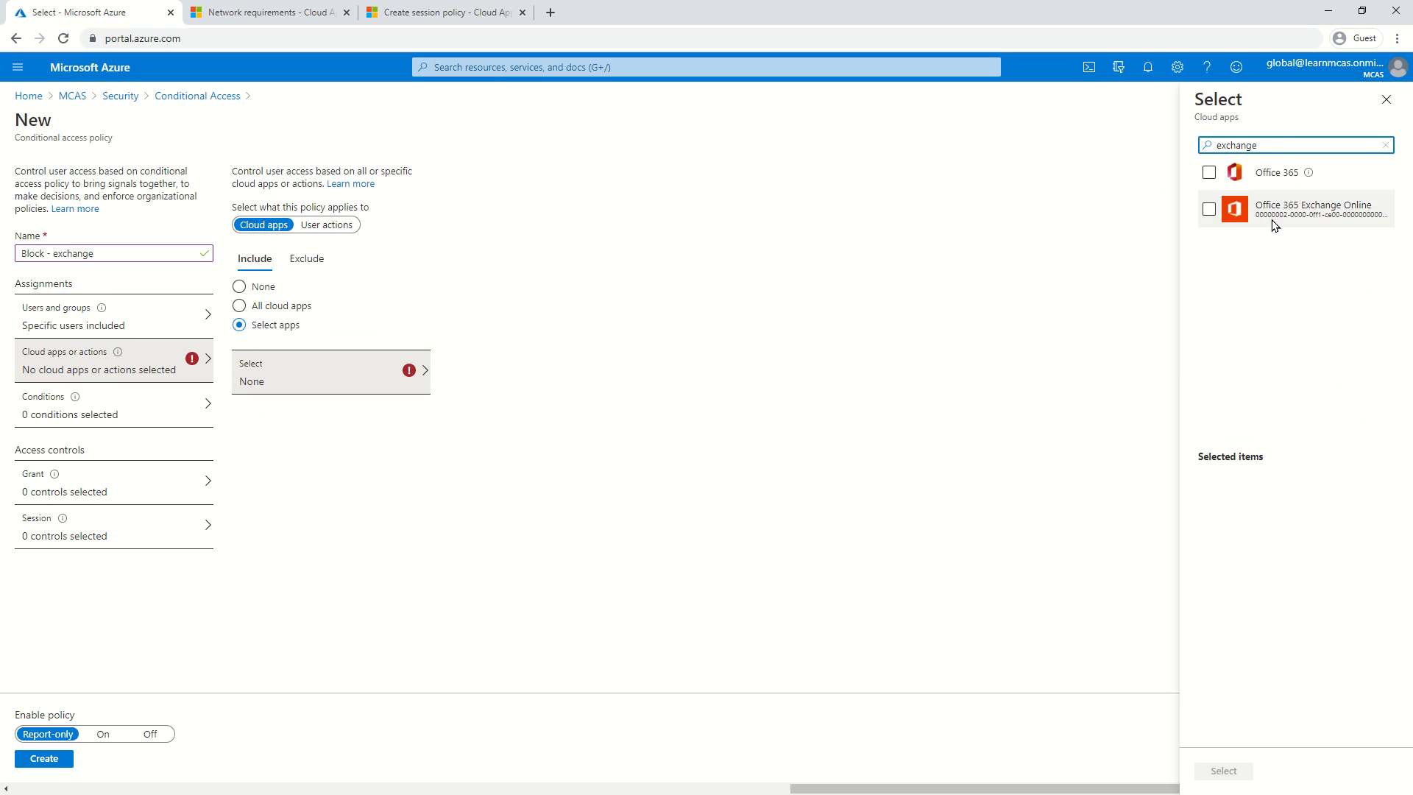
pyautogui.click(1212, 214)
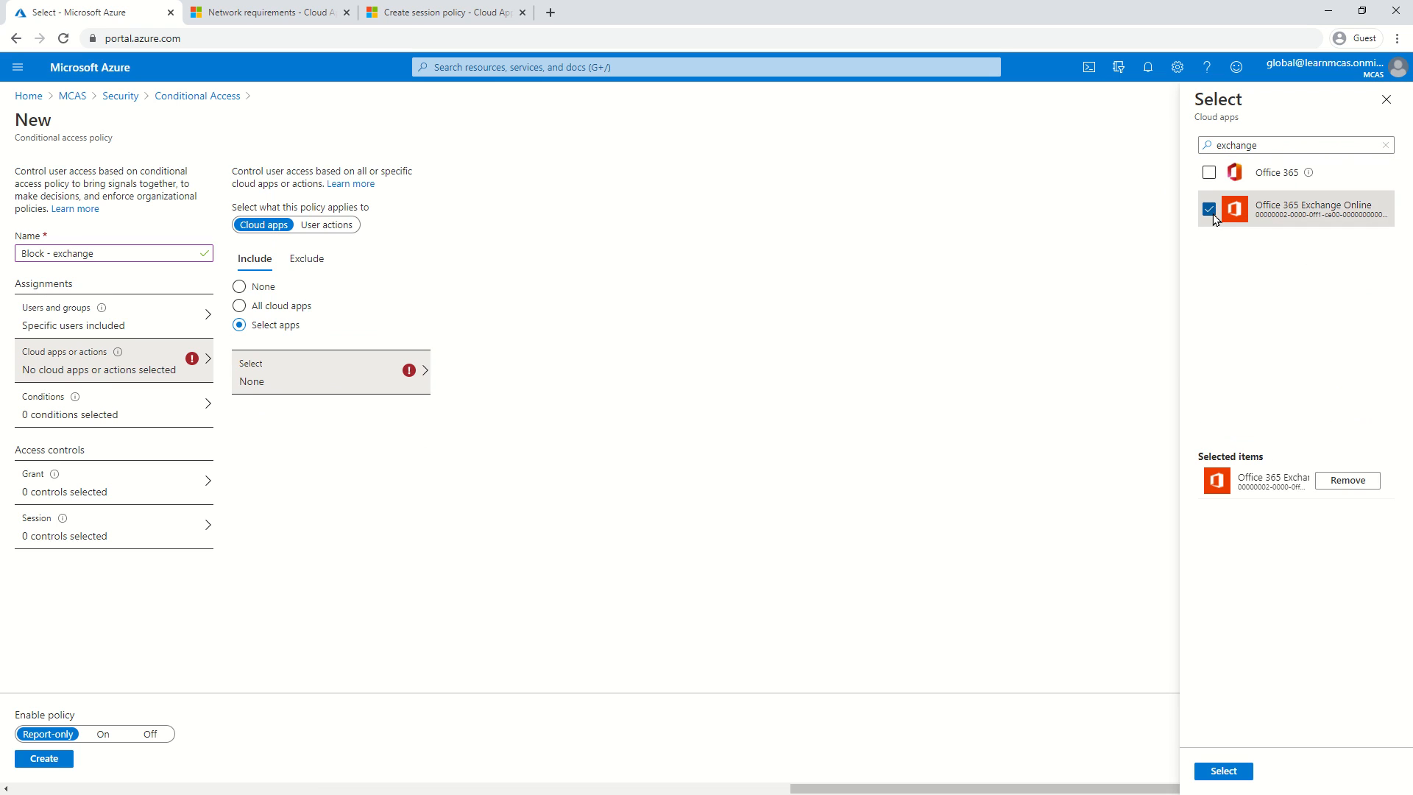
pyautogui.click(1218, 770)
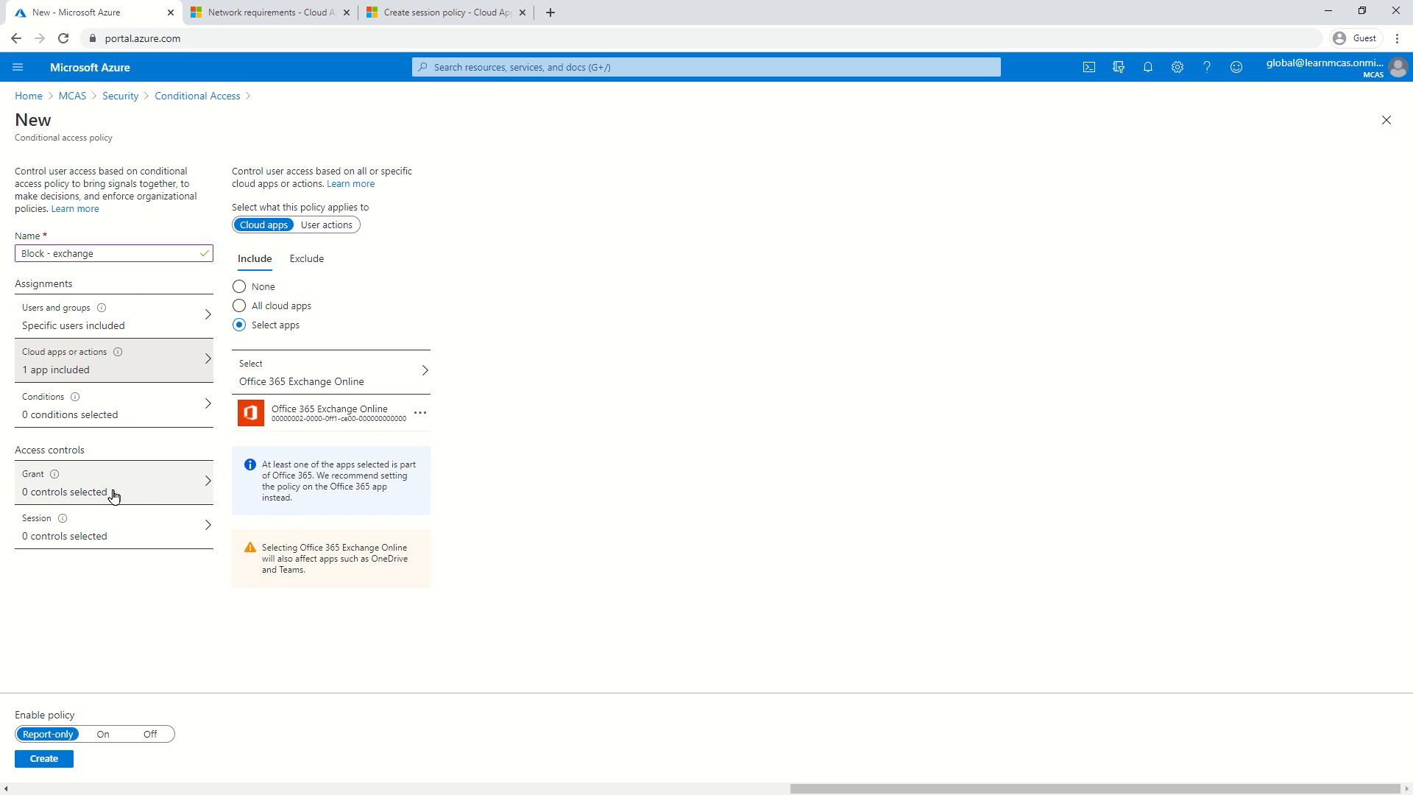
pyautogui.click(105, 533)
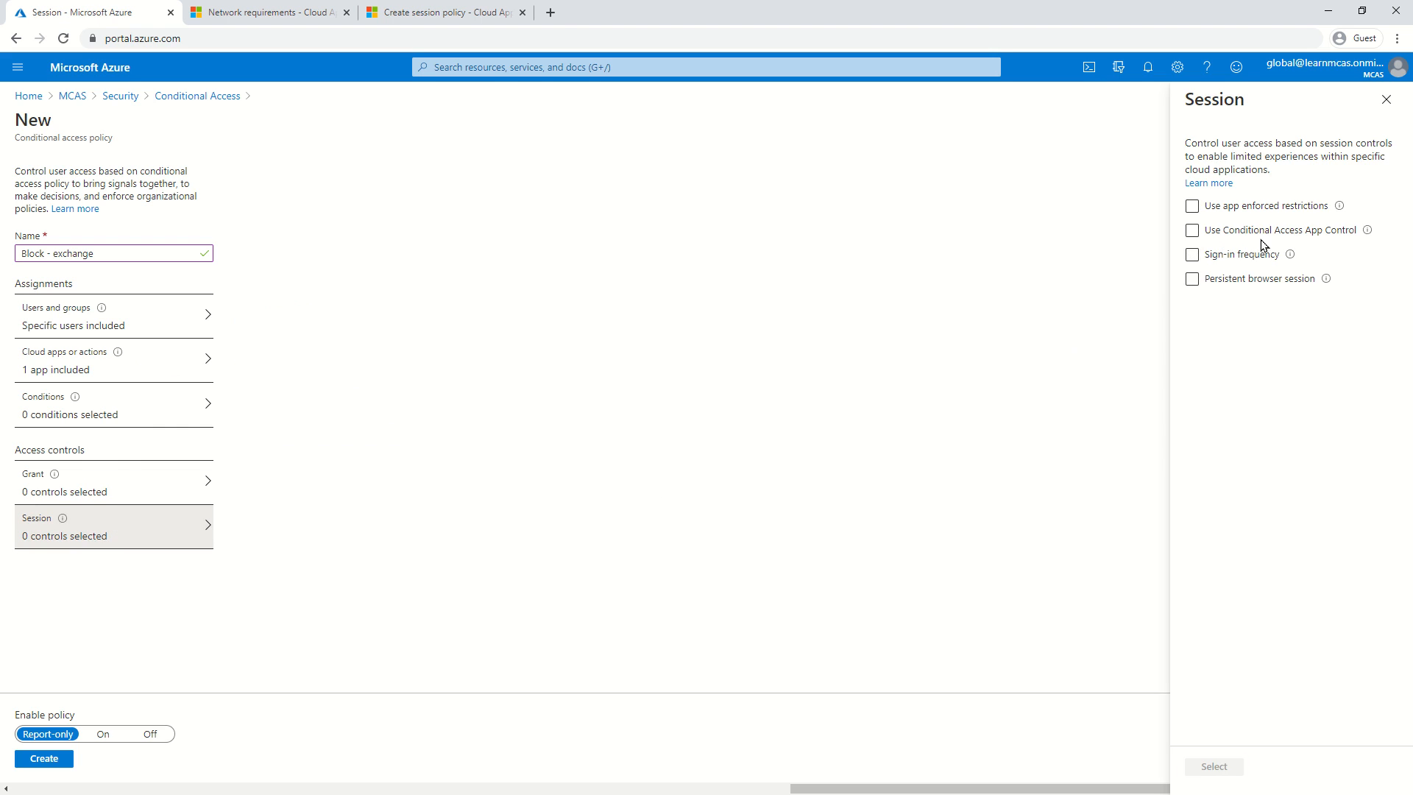
# Turn on Use Conditional Access App Control with the 'Use custom policy' option.
pyautogui.click(1206, 232)
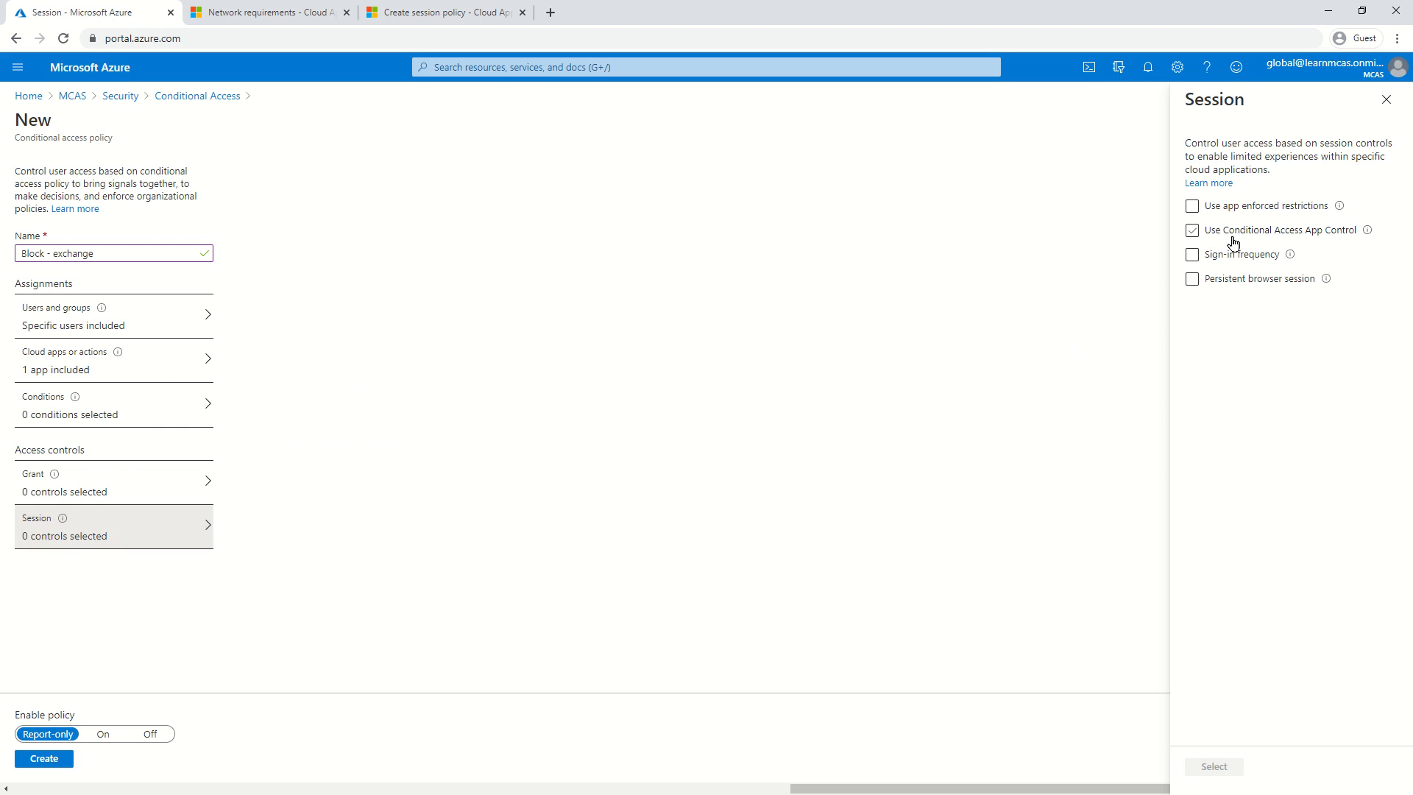
pyautogui.click(1192, 231)
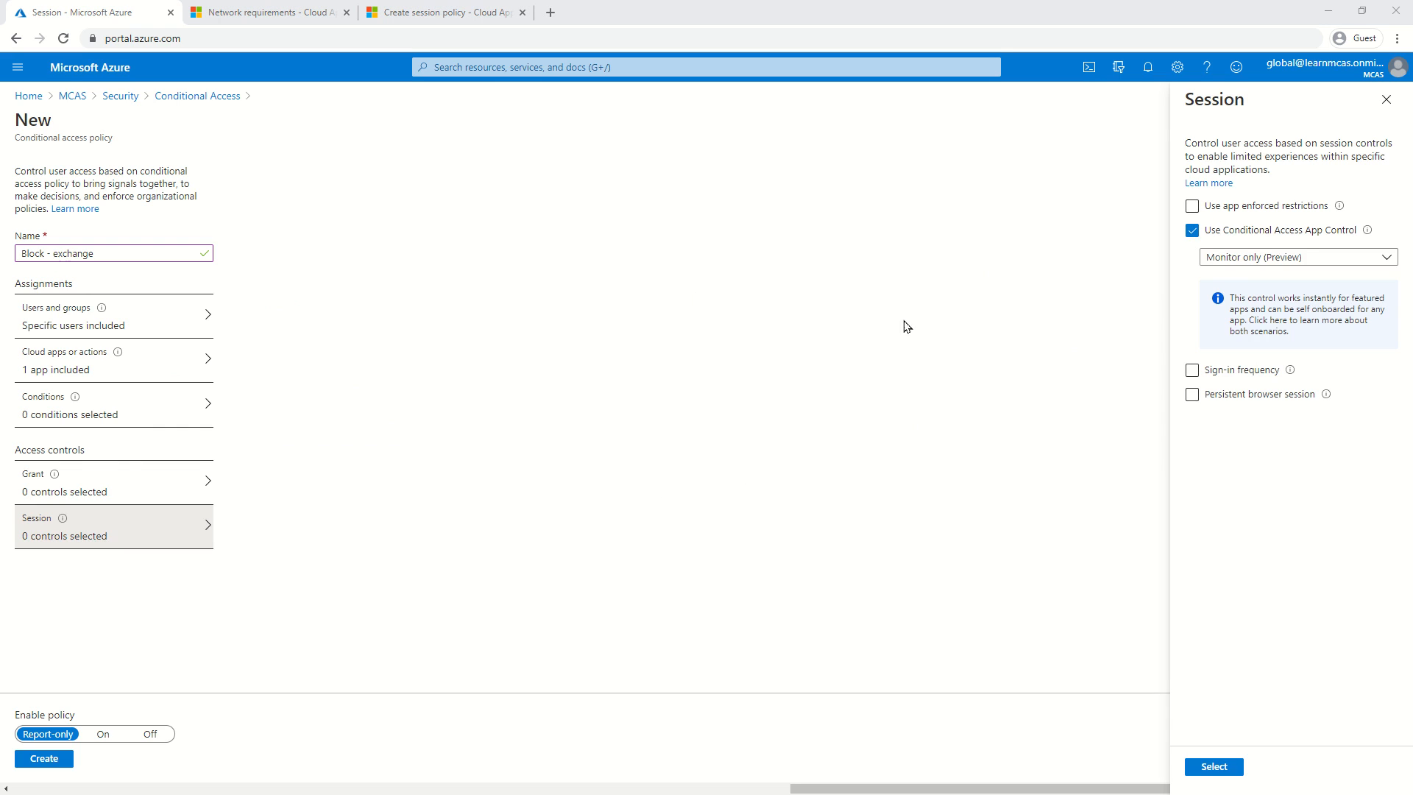
pyautogui.click(1227, 262)
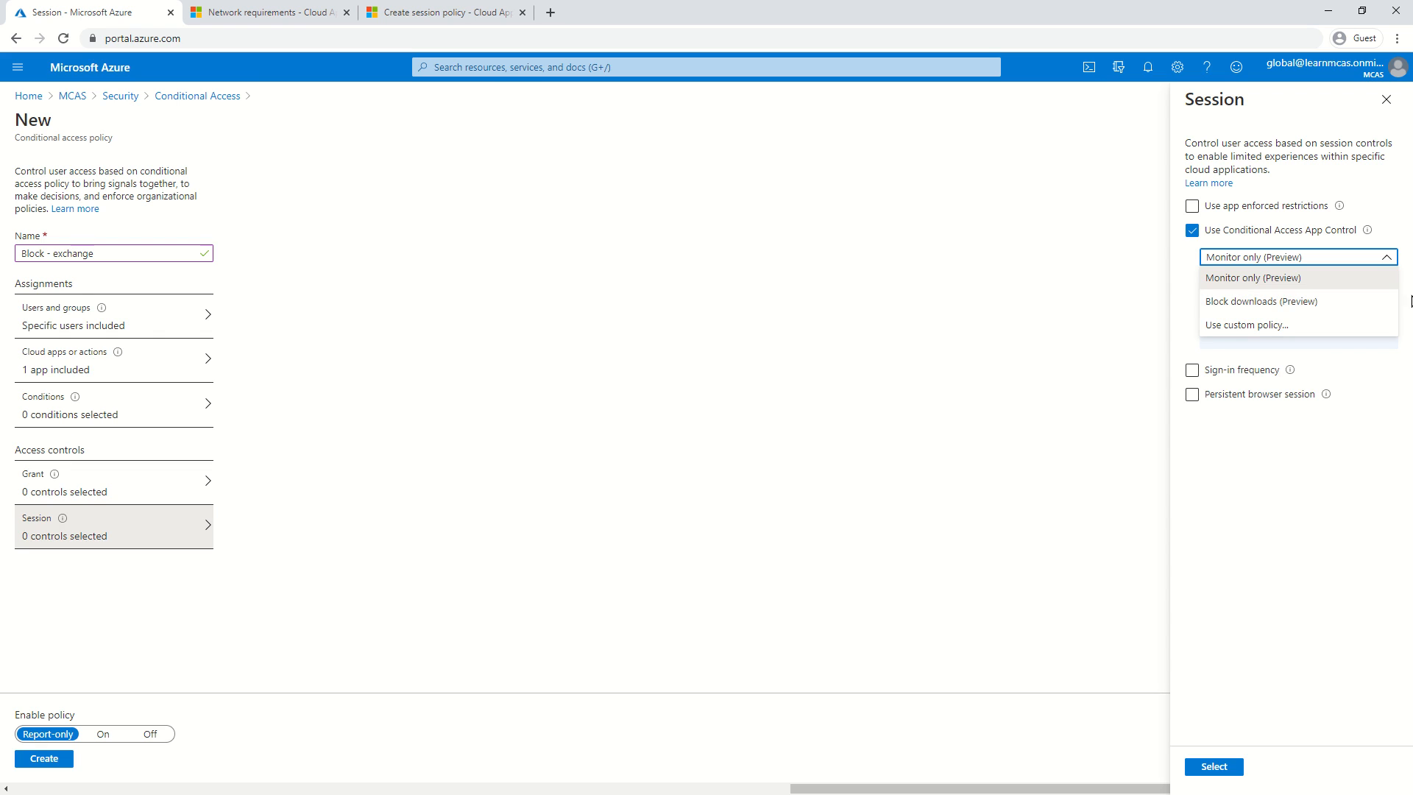
pyautogui.click(1296, 326)
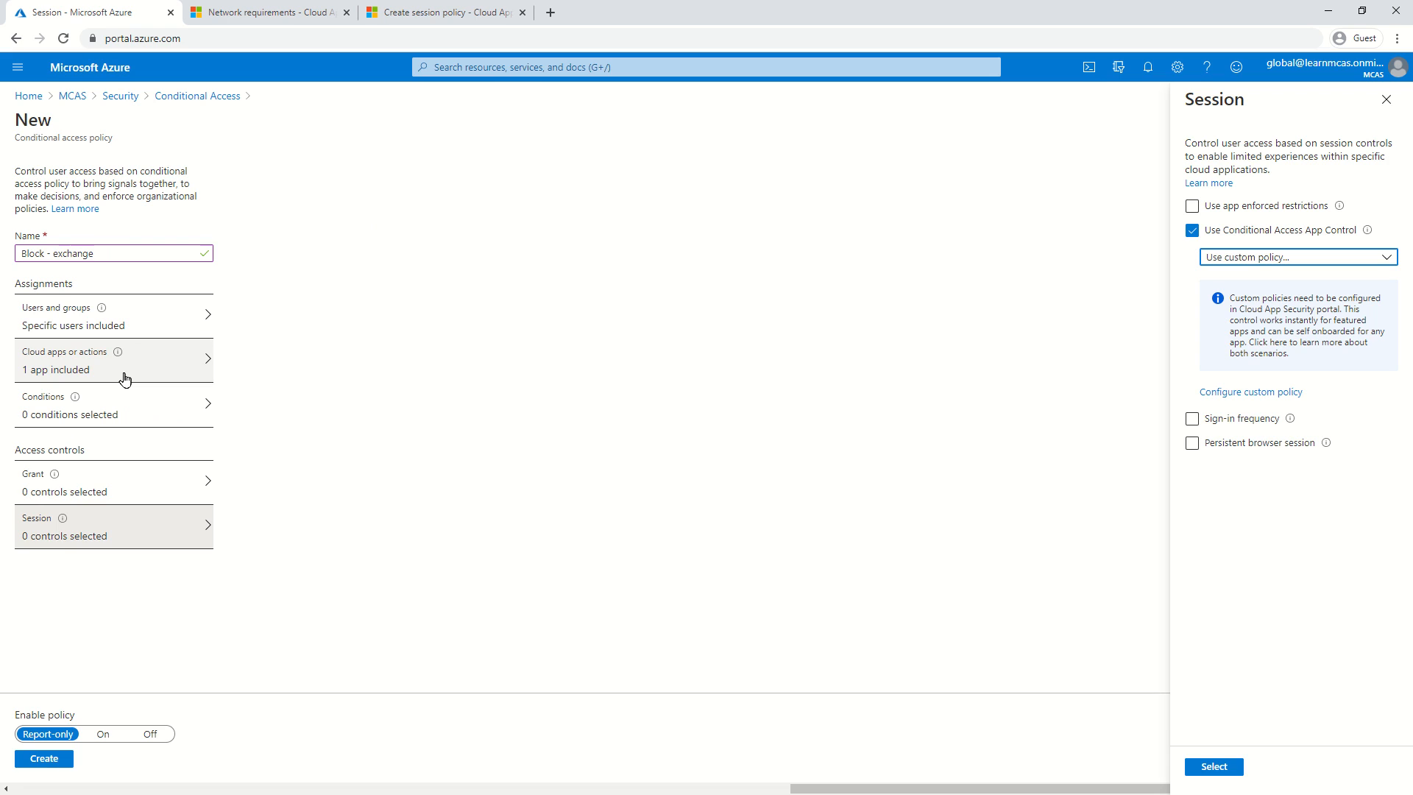
pyautogui.click(482, 430)
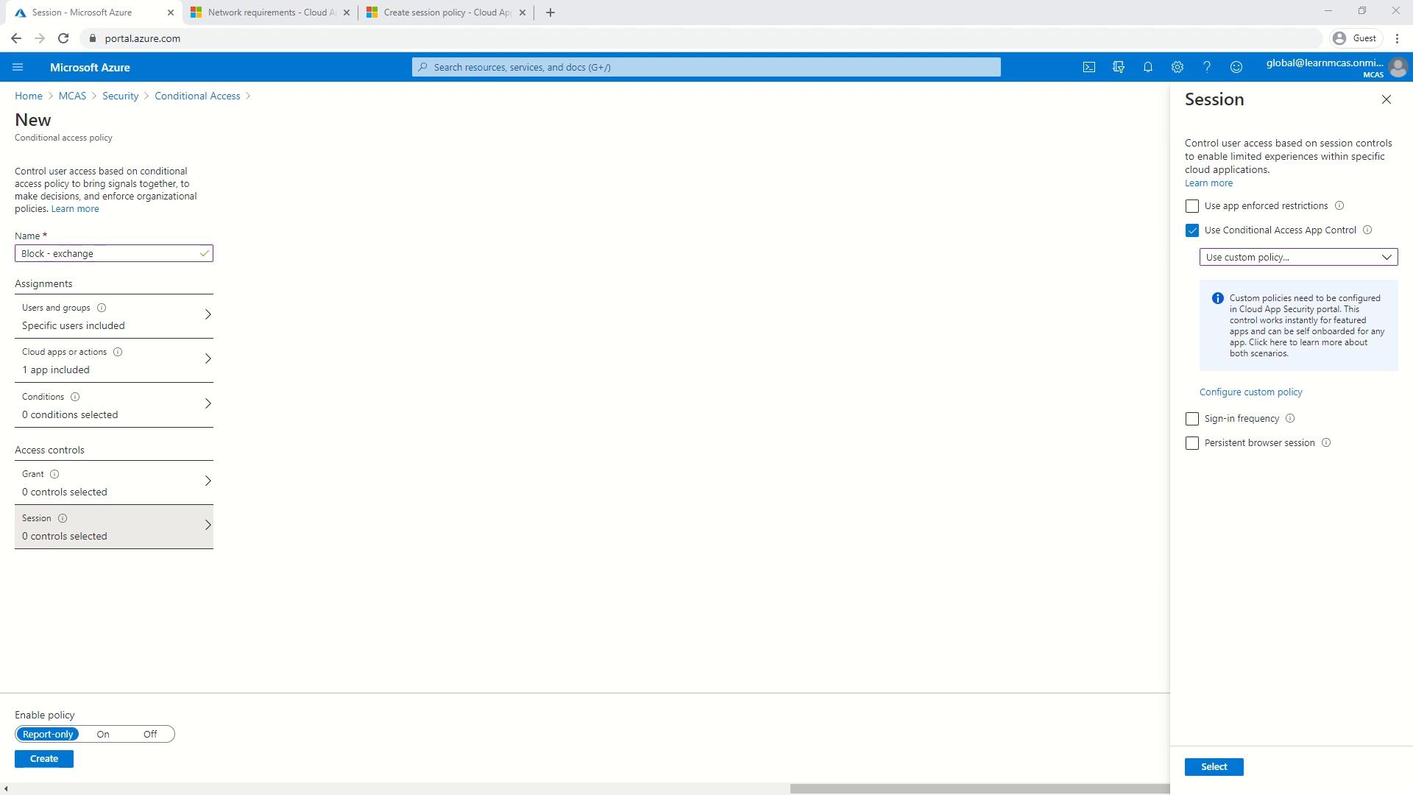
# Open a new browser window and go to the Outlook web address.
pyautogui.moveTo(0, 15); pyautogui.dragTo(371, 0)
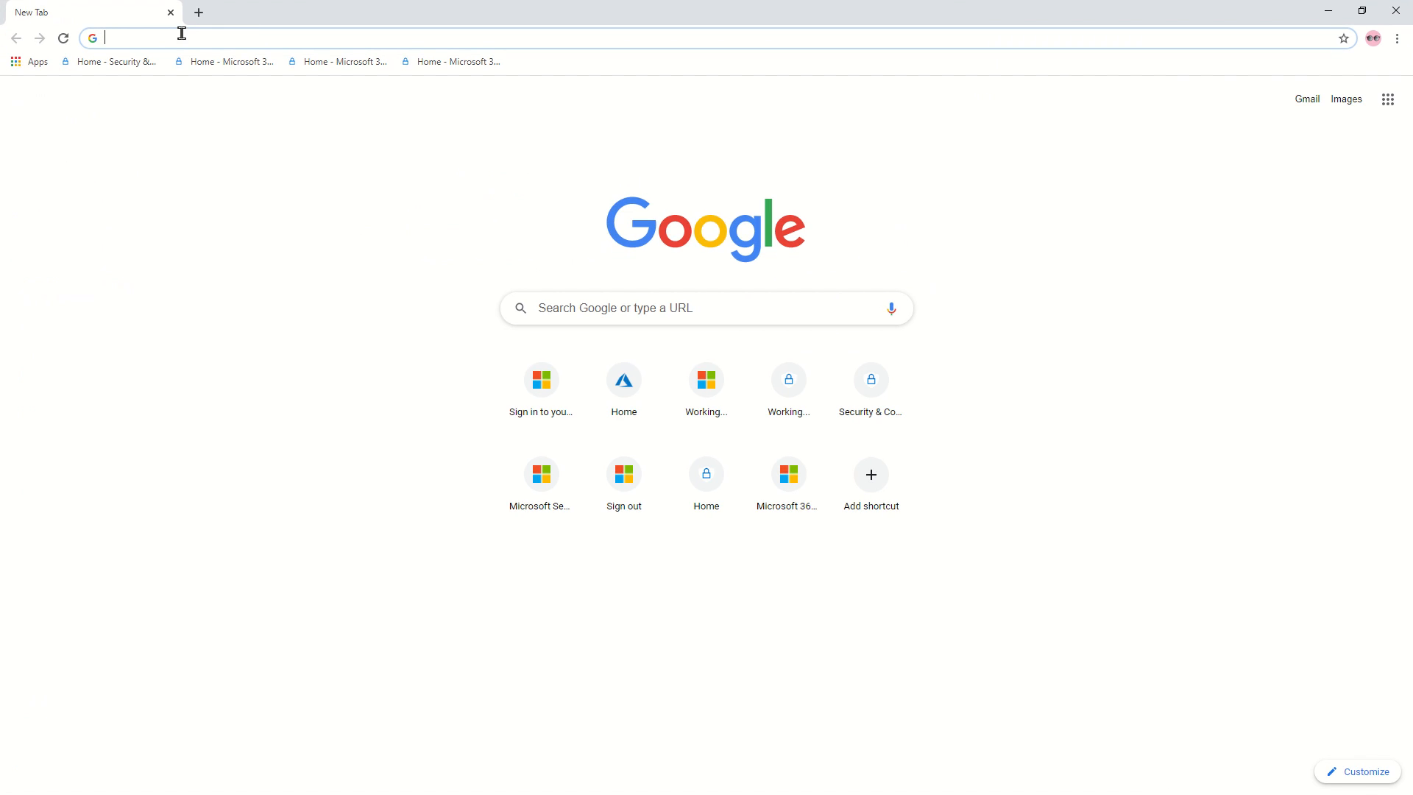
pyautogui.write('po')
pyautogui.press('BackSpace')
pyautogui.press('BackSpace')
pyautogui.press('BackSpace')
pyautogui.write('outlook.office.com')
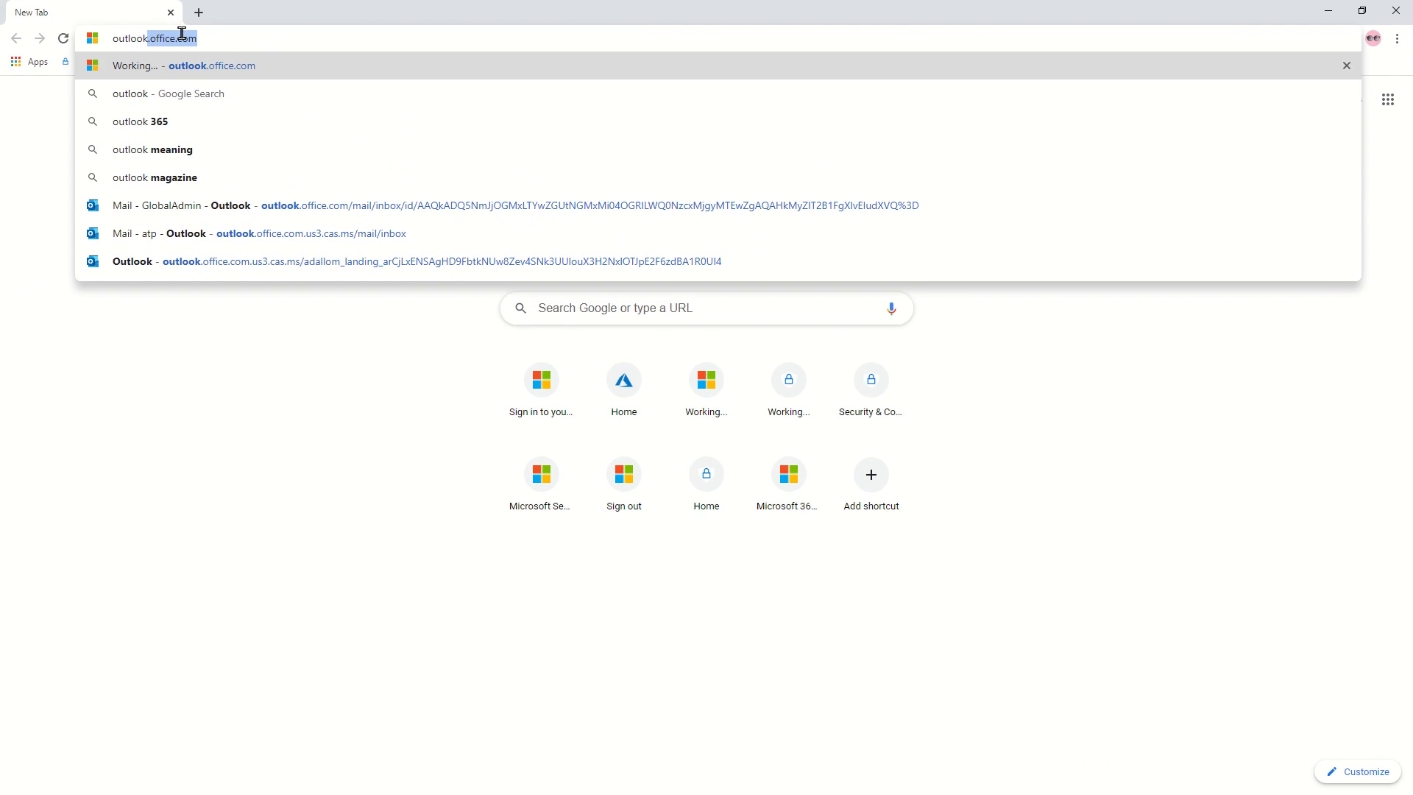
pyautogui.press('Return')
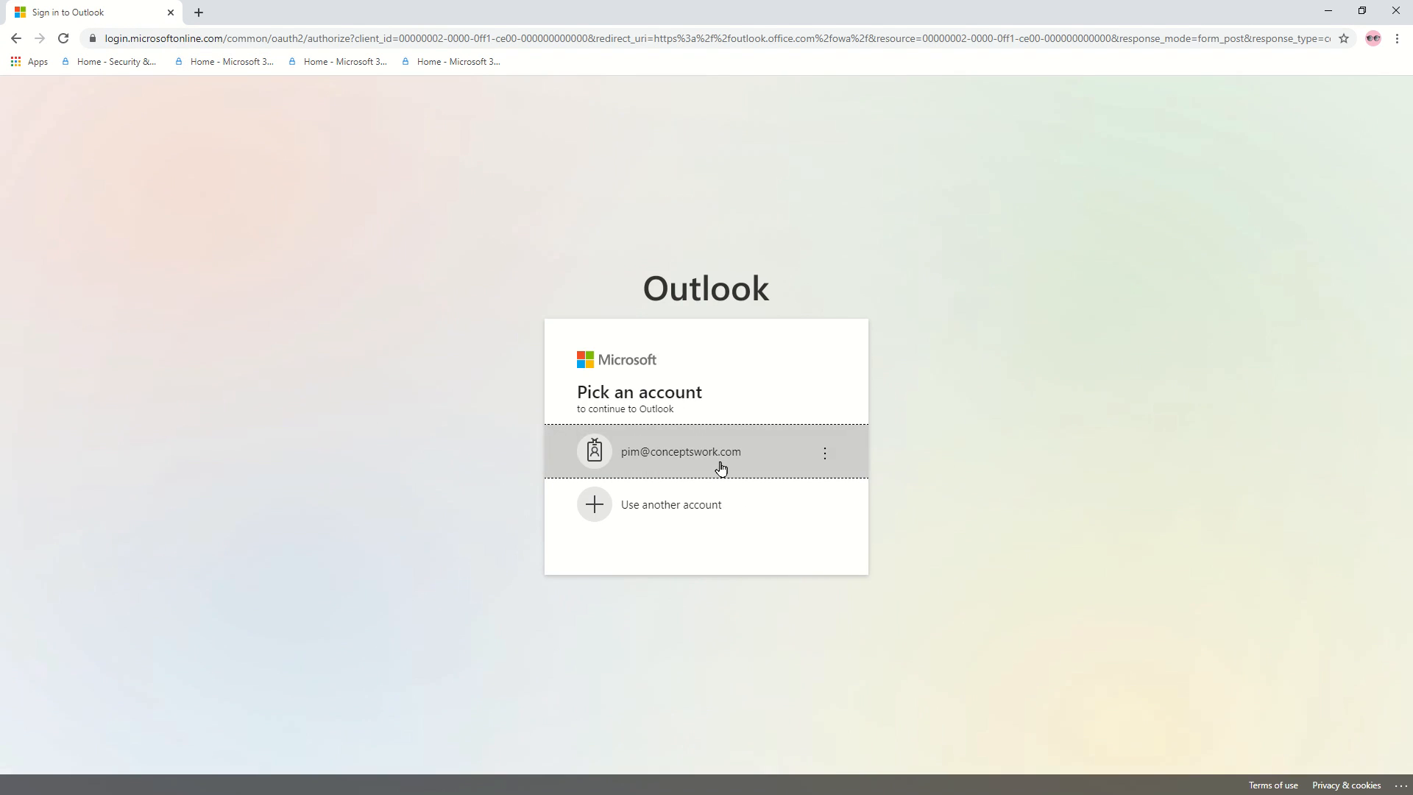
# Sign in as the test account with its password, stay signed in, then sign out.
pyautogui.click(720, 467)
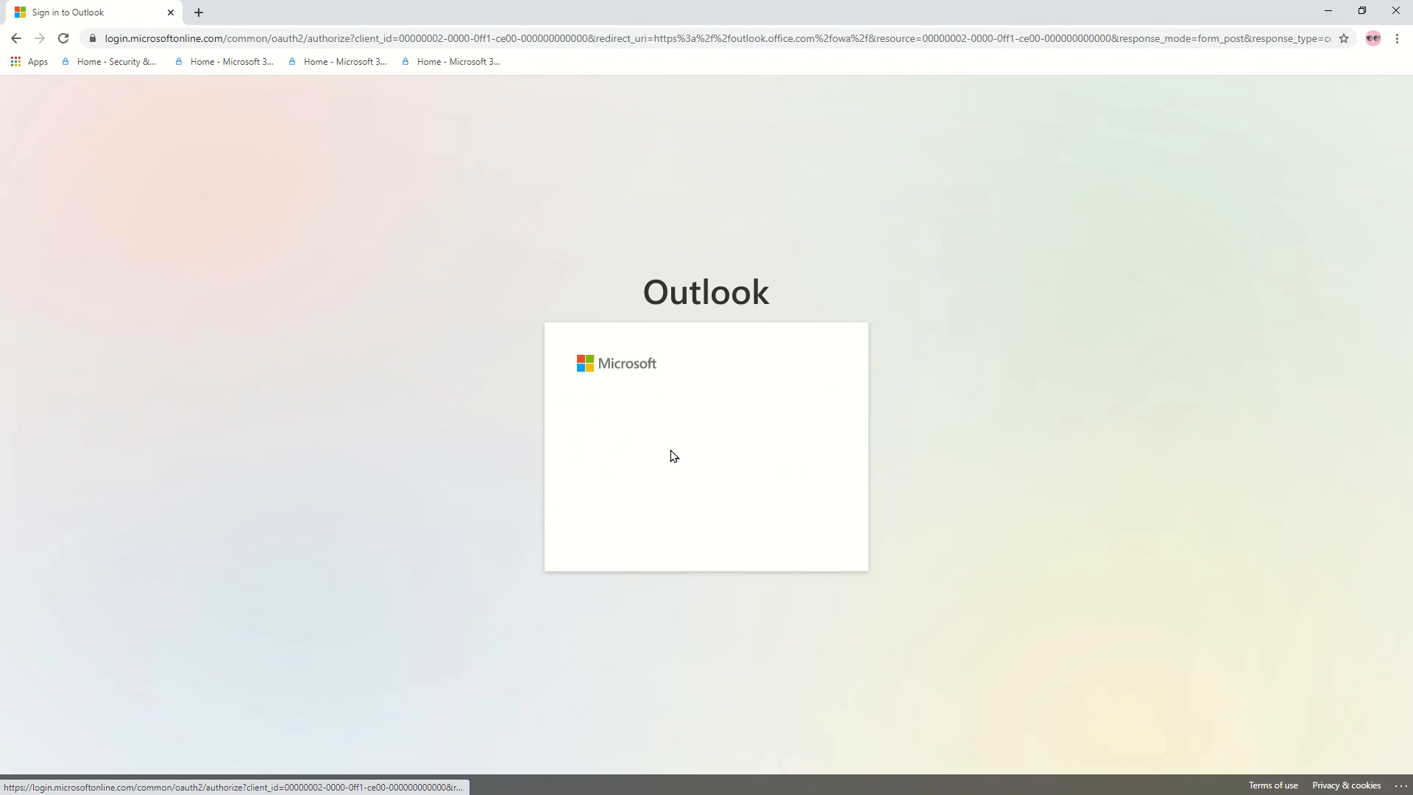
pyautogui.write('••')
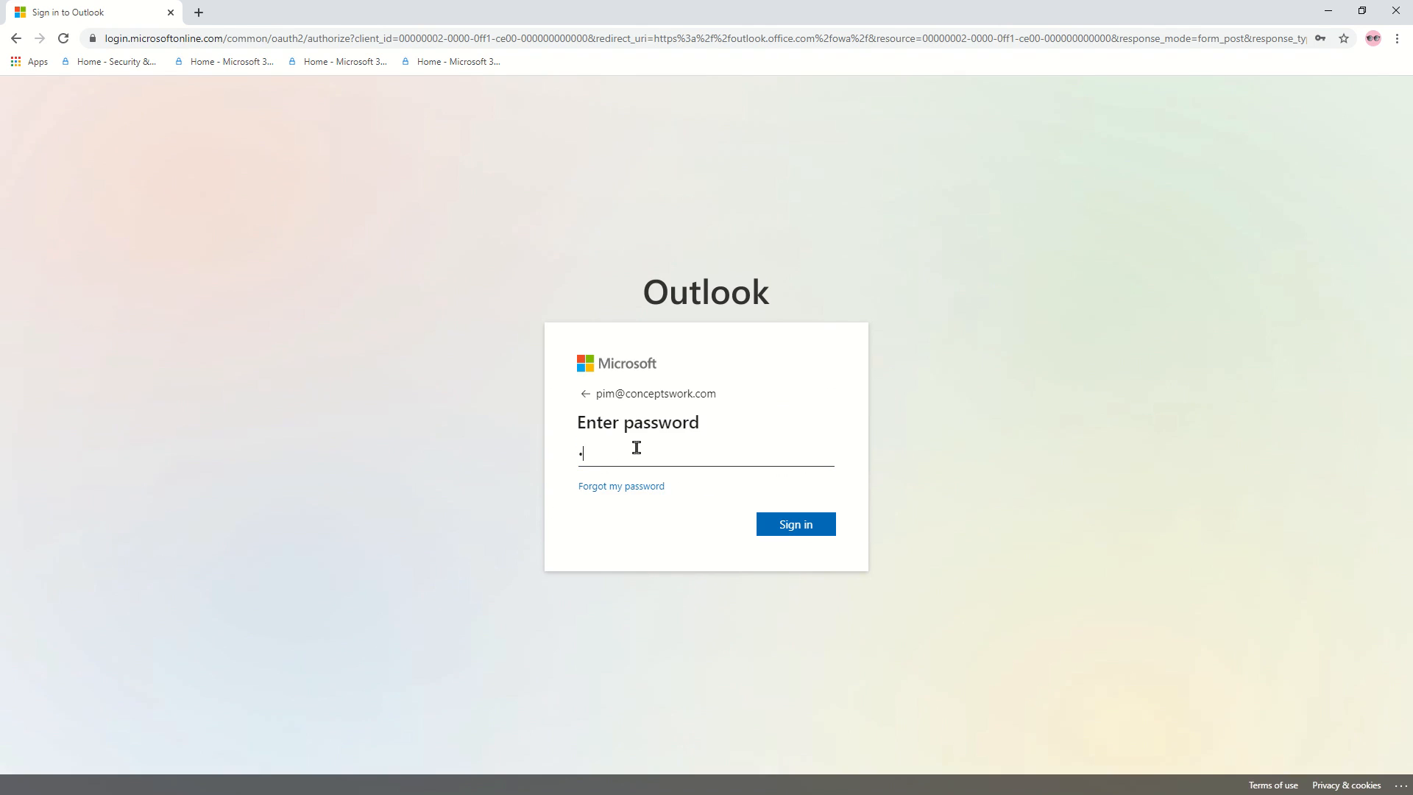
pyautogui.write('••••••••••')
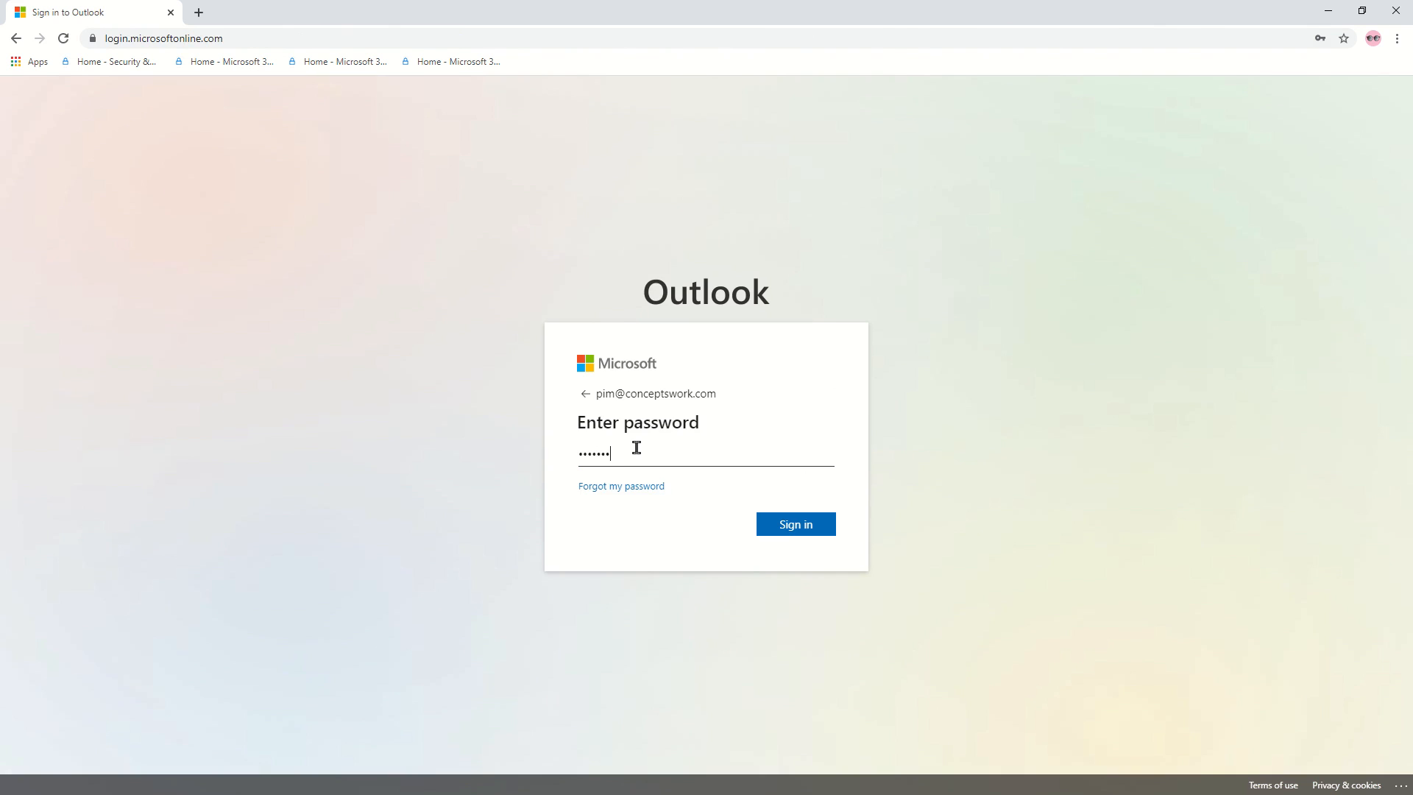
pyautogui.write('••')
pyautogui.click(800, 533)
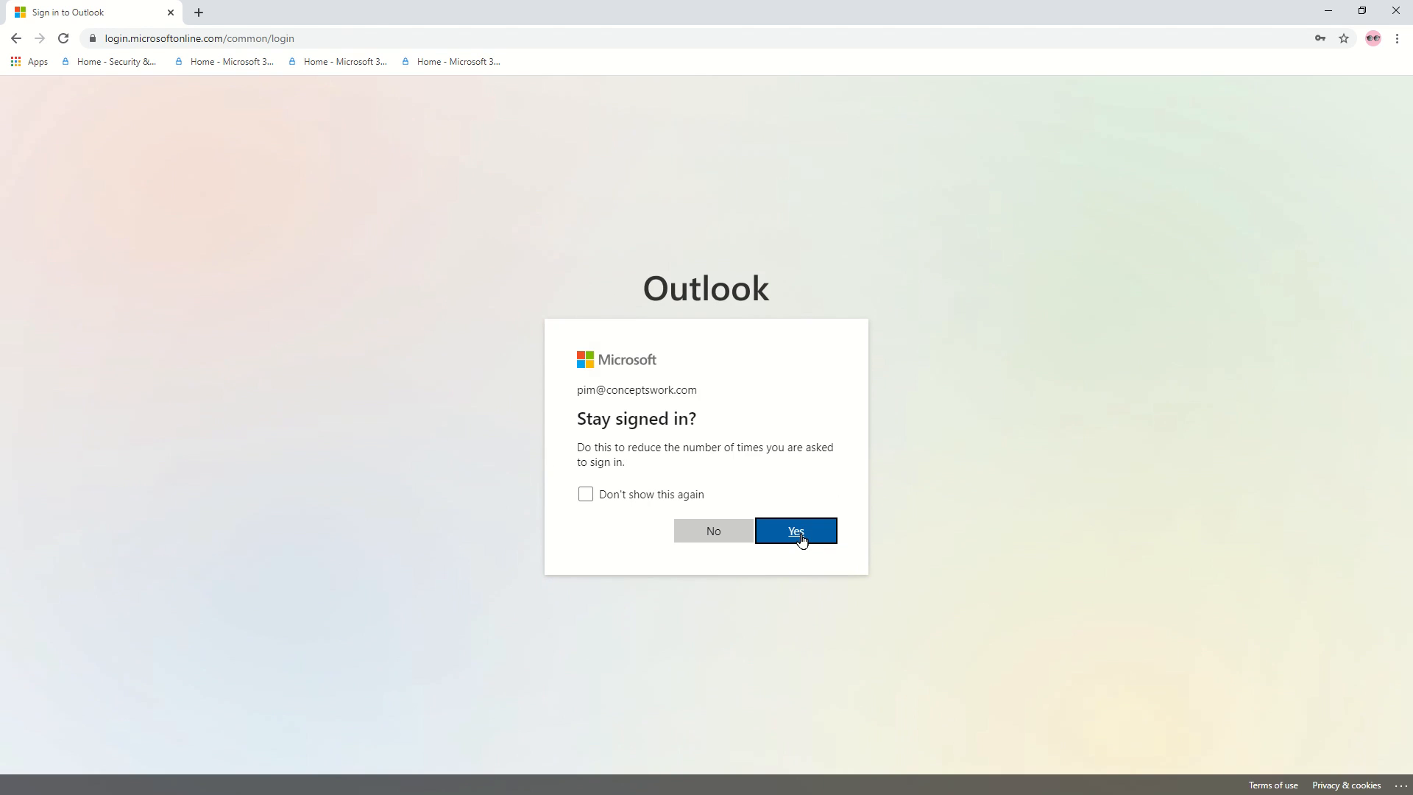
pyautogui.click(802, 540)
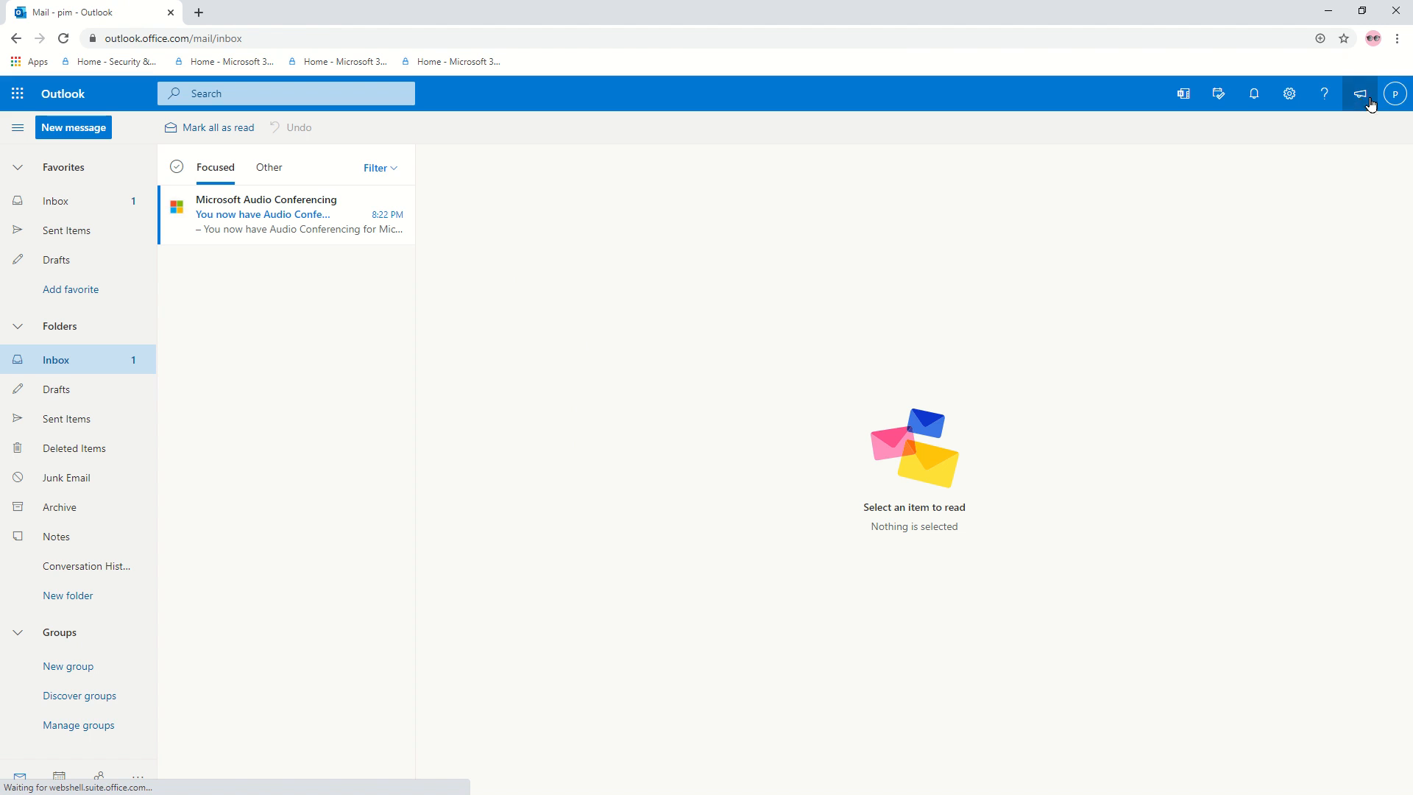
pyautogui.click(1395, 93)
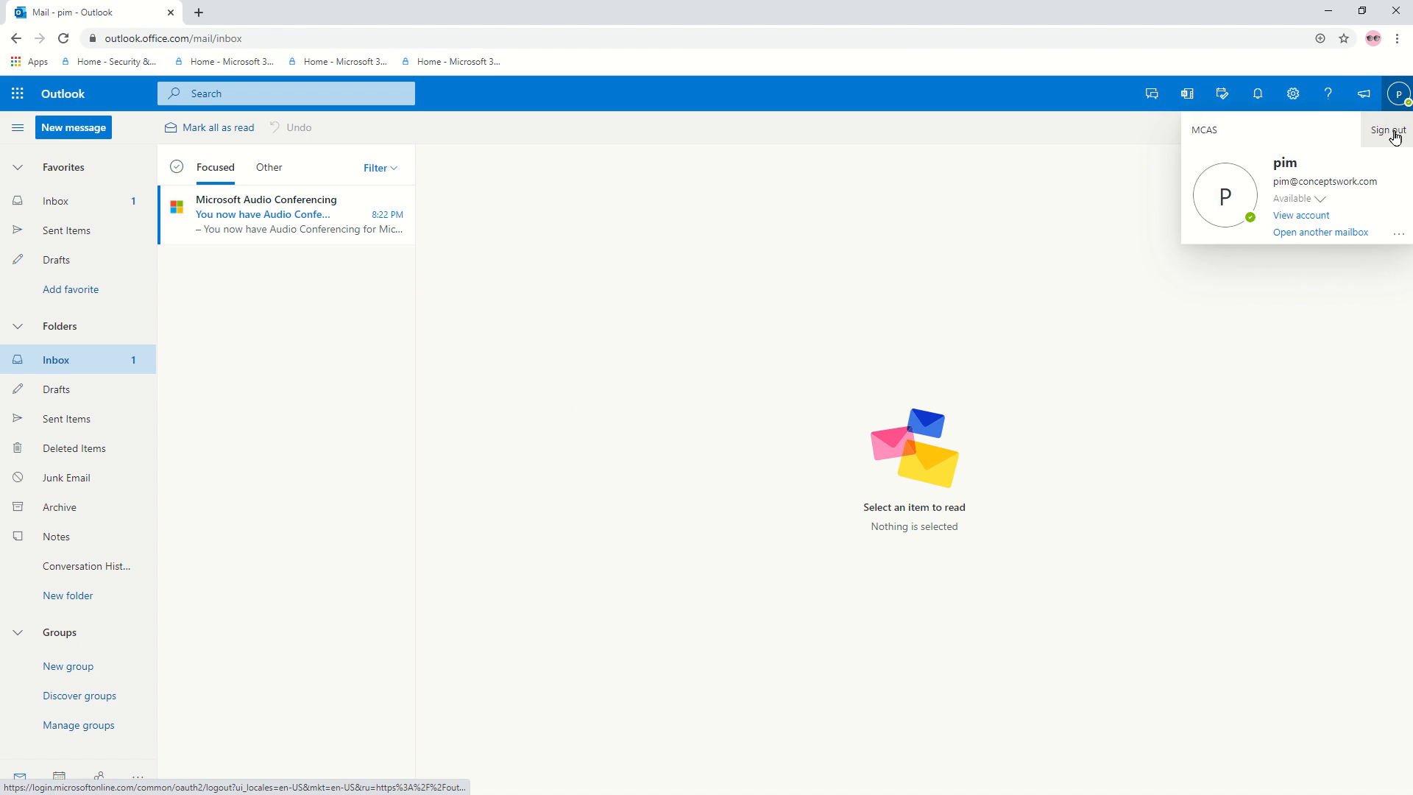
pyautogui.click(1395, 135)
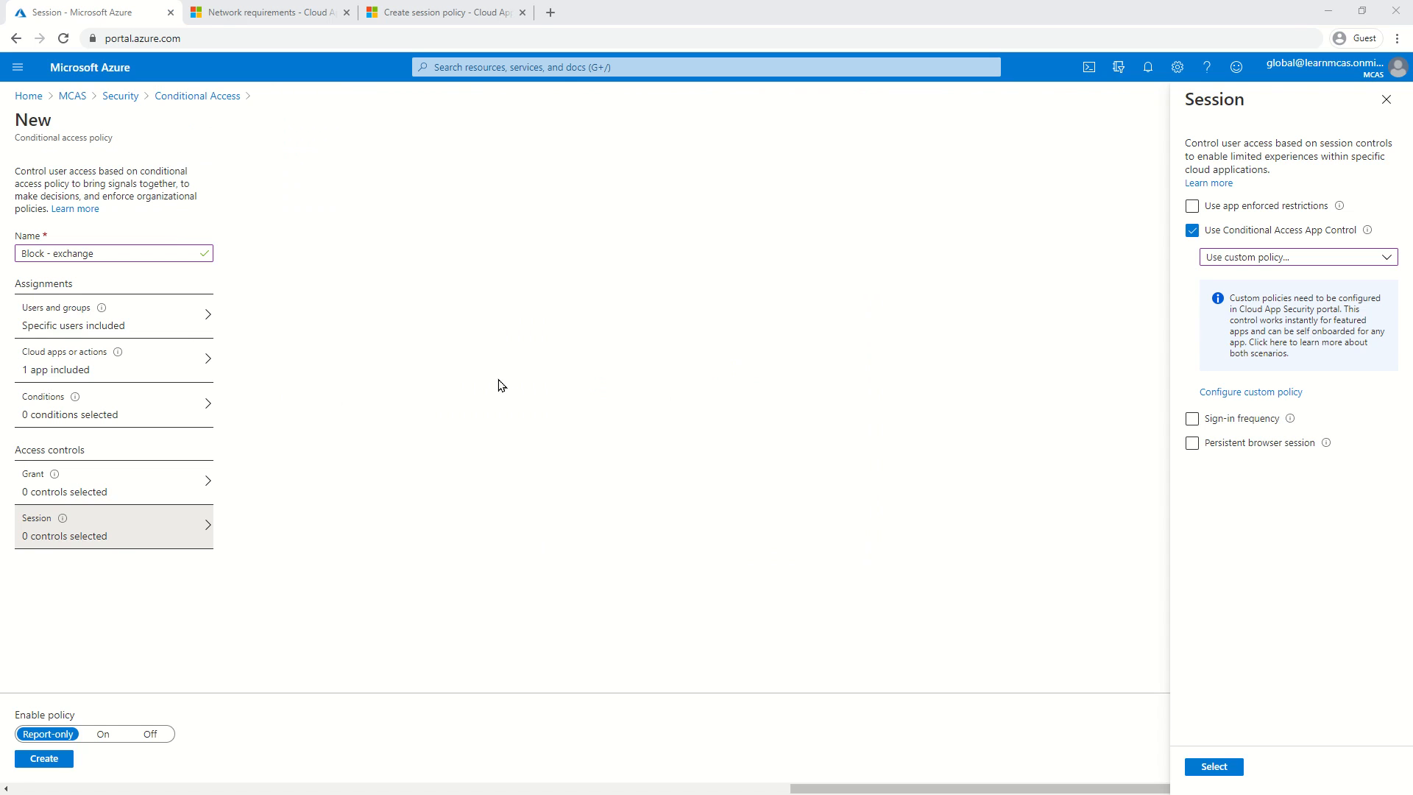
# Apply the session settings, set Enable policy to On, and create the Block - exchange policy.
pyautogui.click(499, 385)
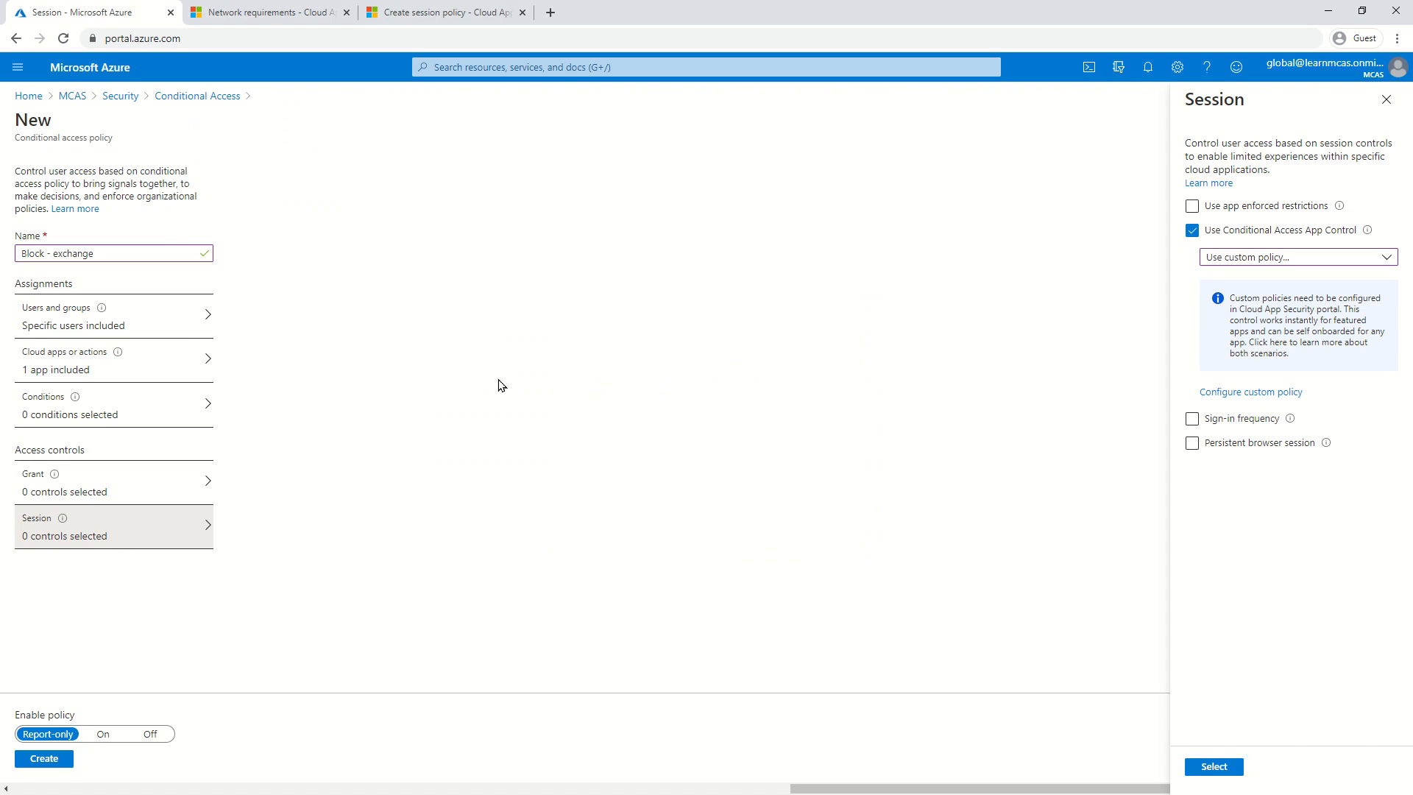
pyautogui.click(1214, 766)
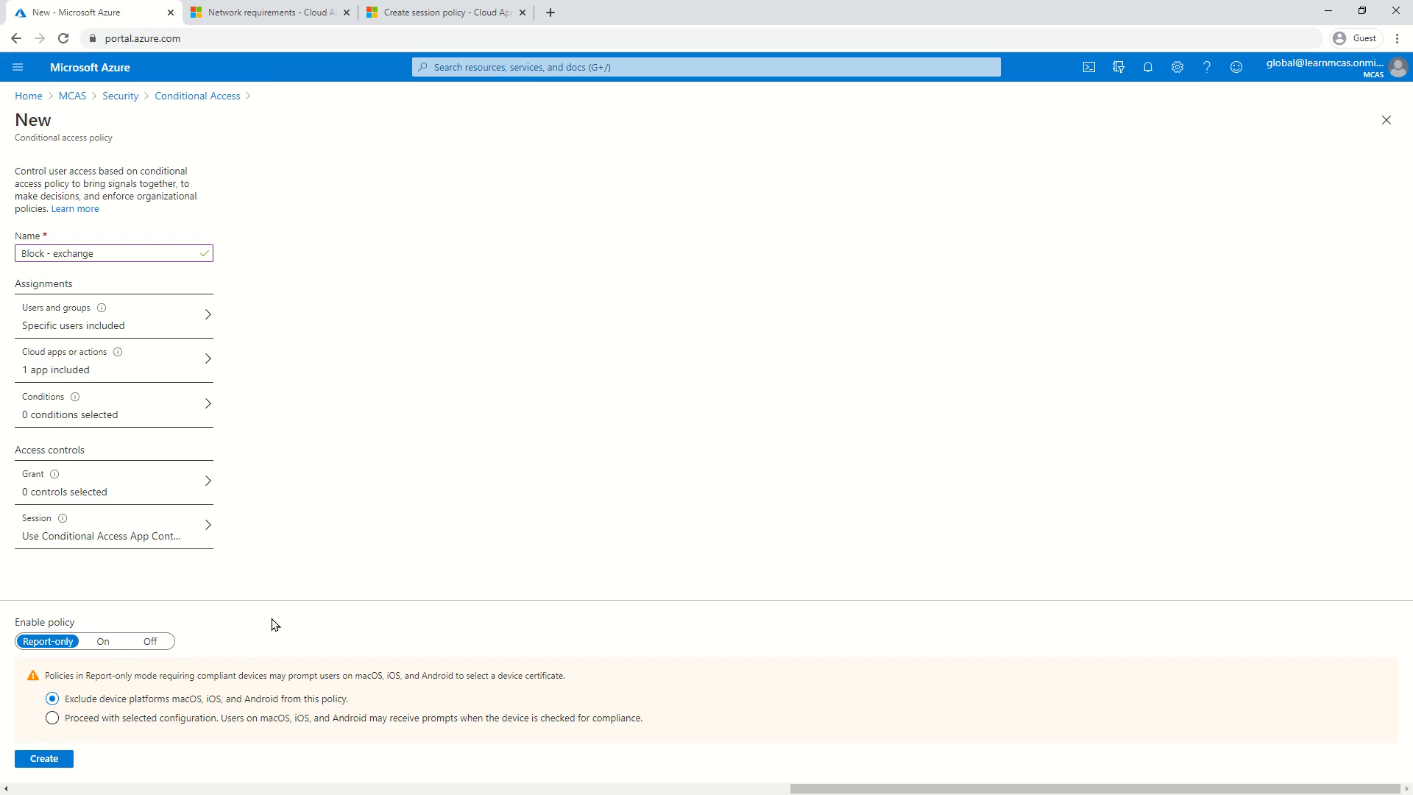
pyautogui.click(108, 643)
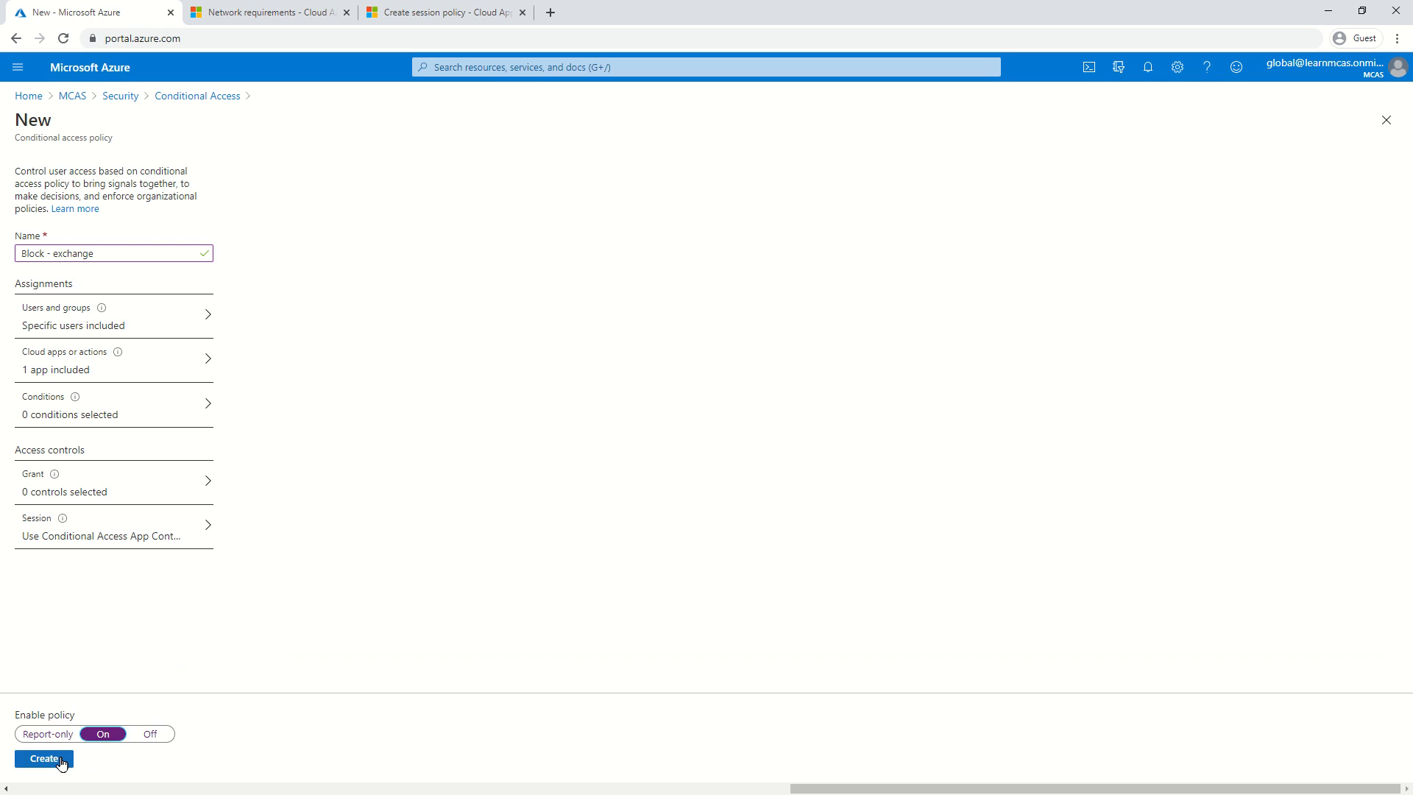
pyautogui.click(44, 736)
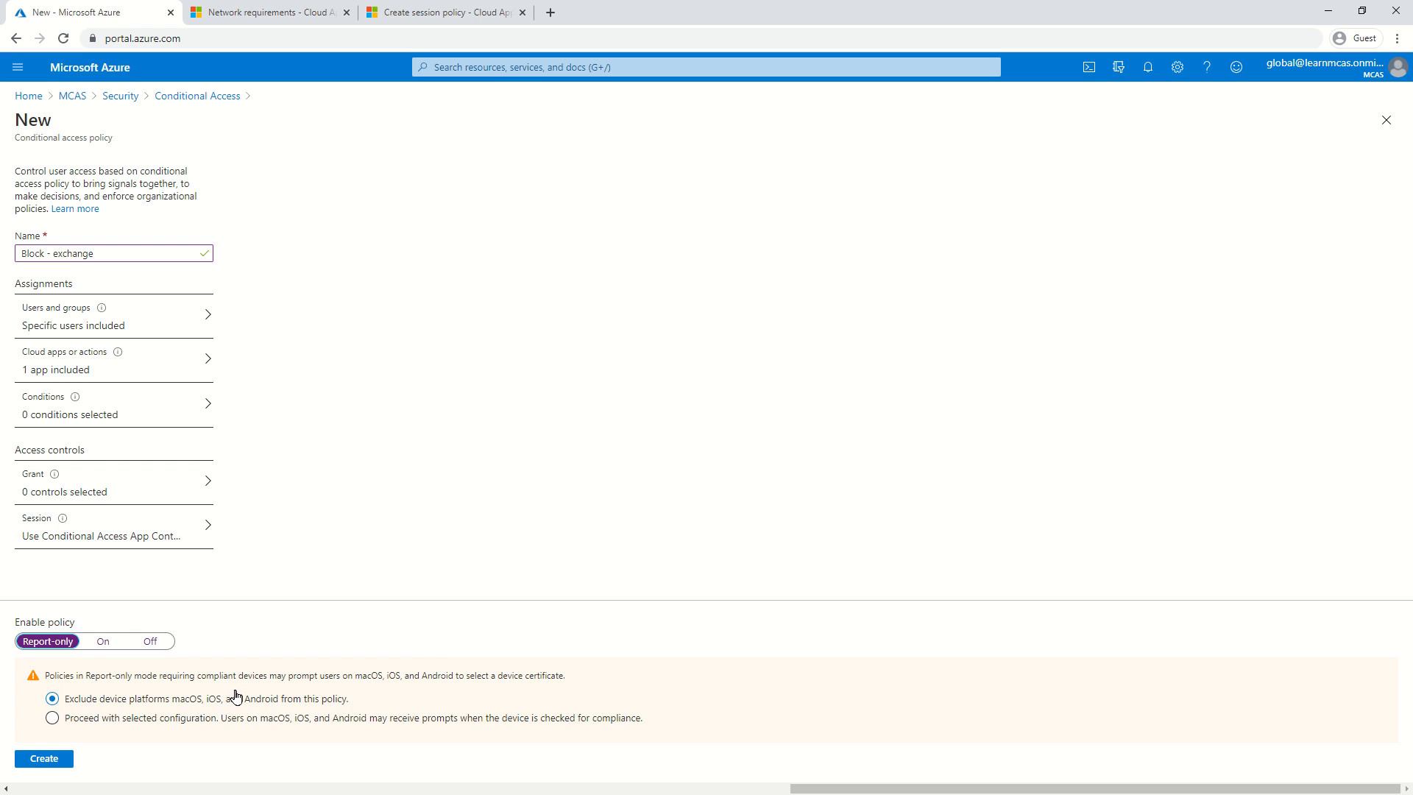
pyautogui.click(102, 641)
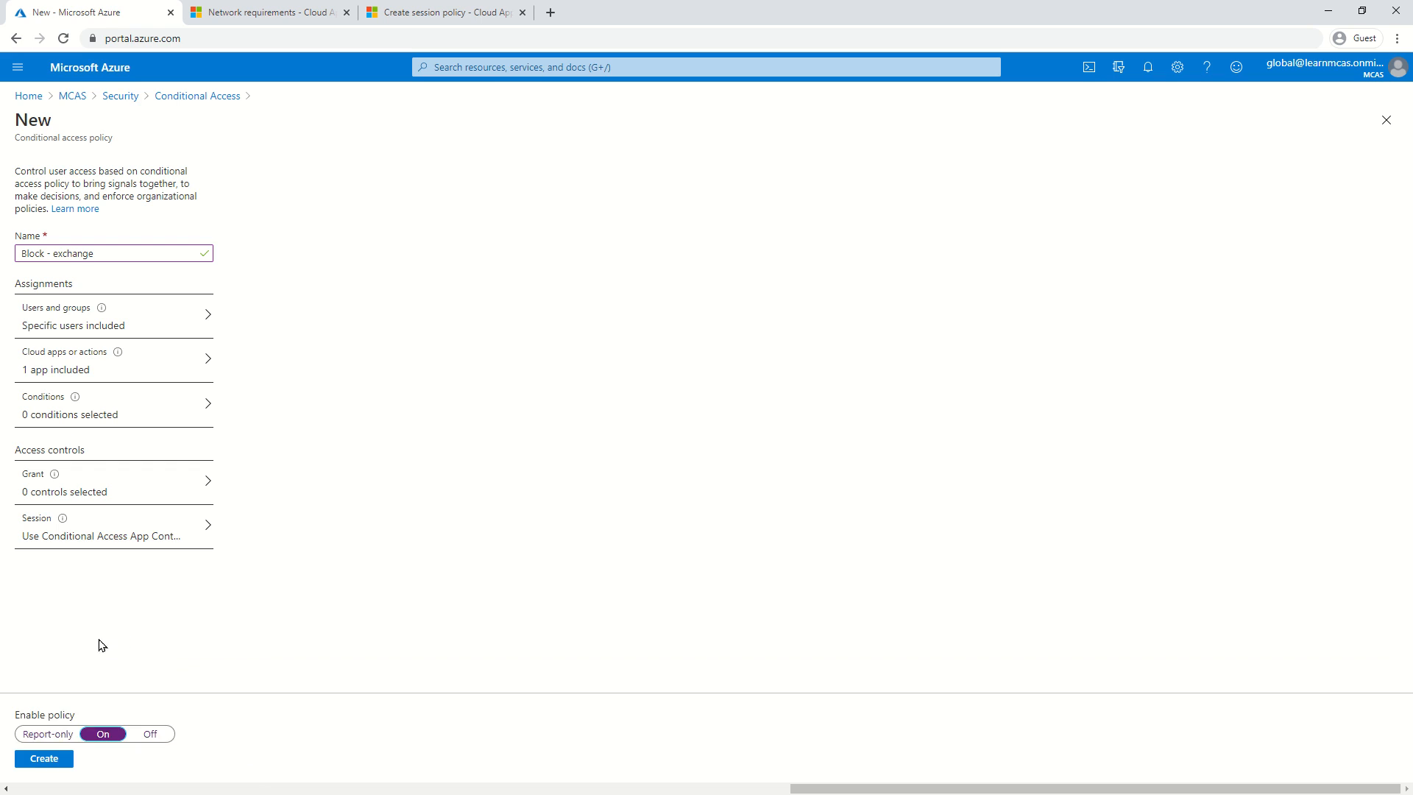
pyautogui.click(52, 760)
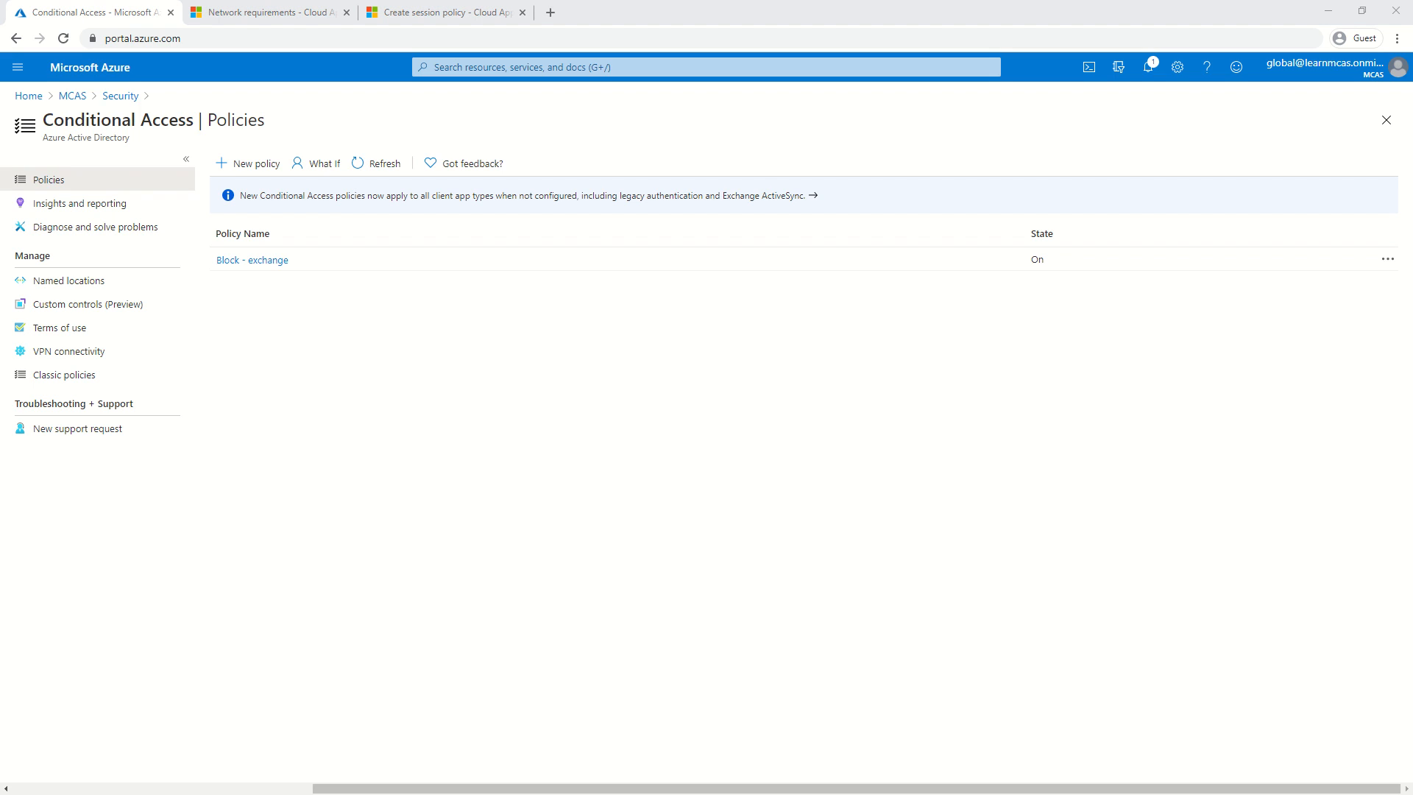
# Limit Block - exchange's Client apps condition to Browser only and save the policy.
pyautogui.click(268, 257)
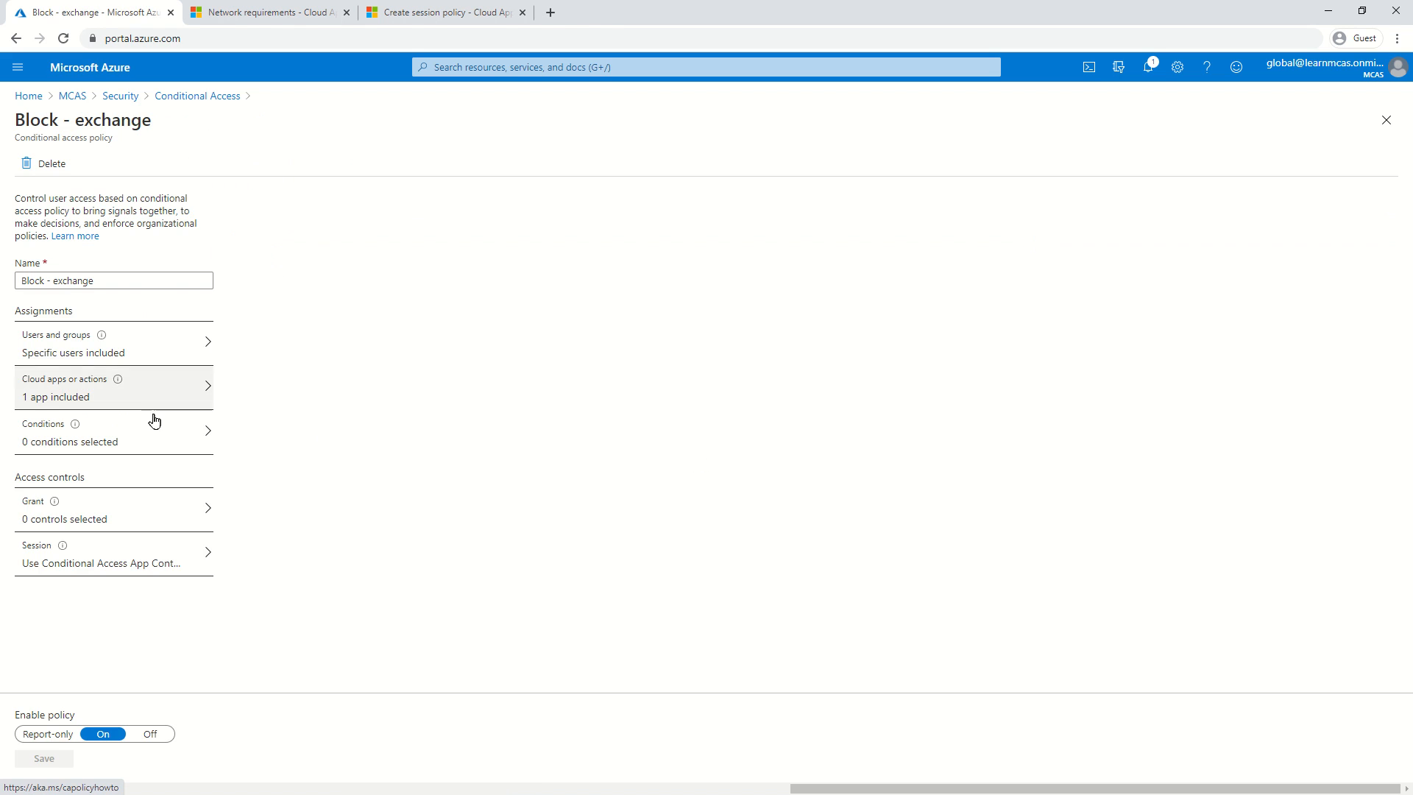
pyautogui.click(114, 446)
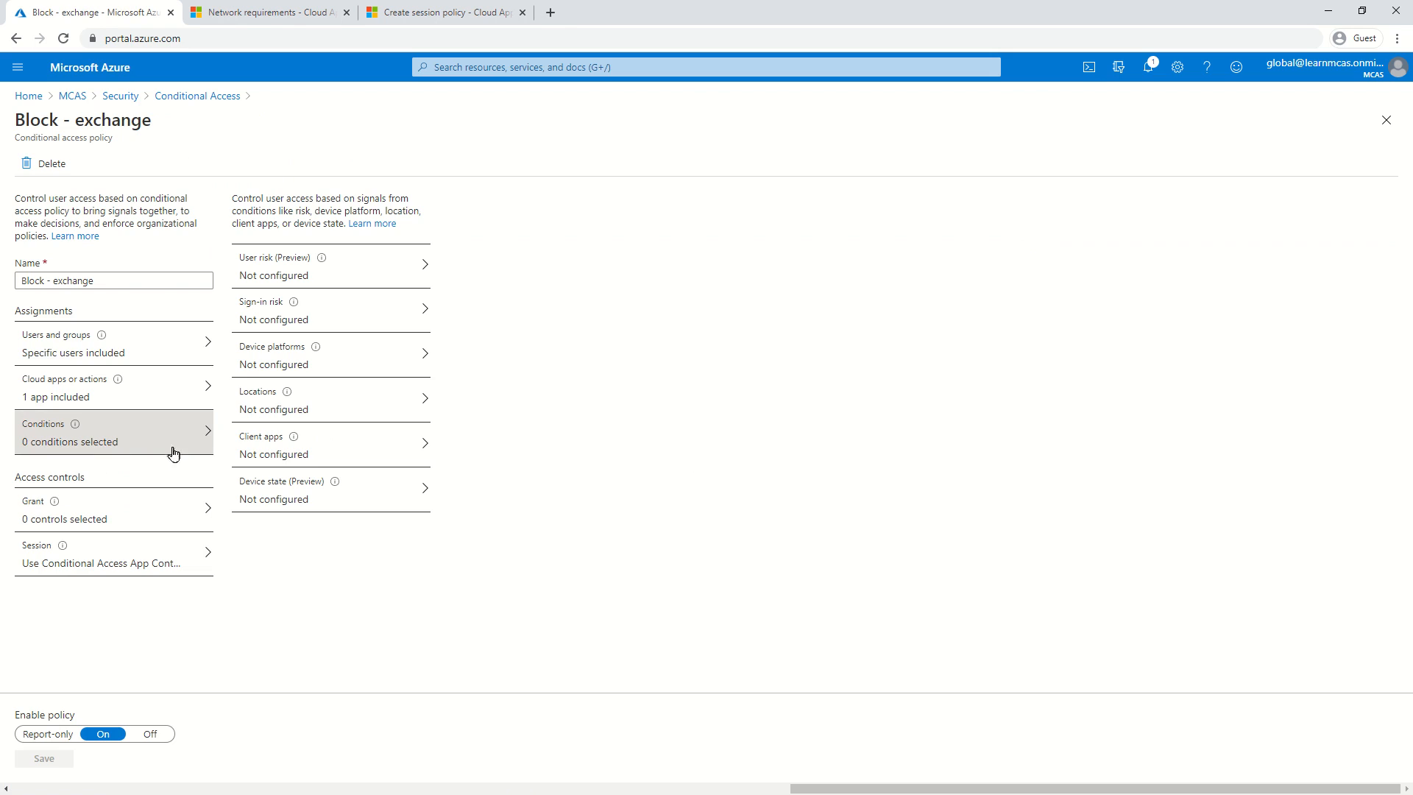
pyautogui.click(316, 451)
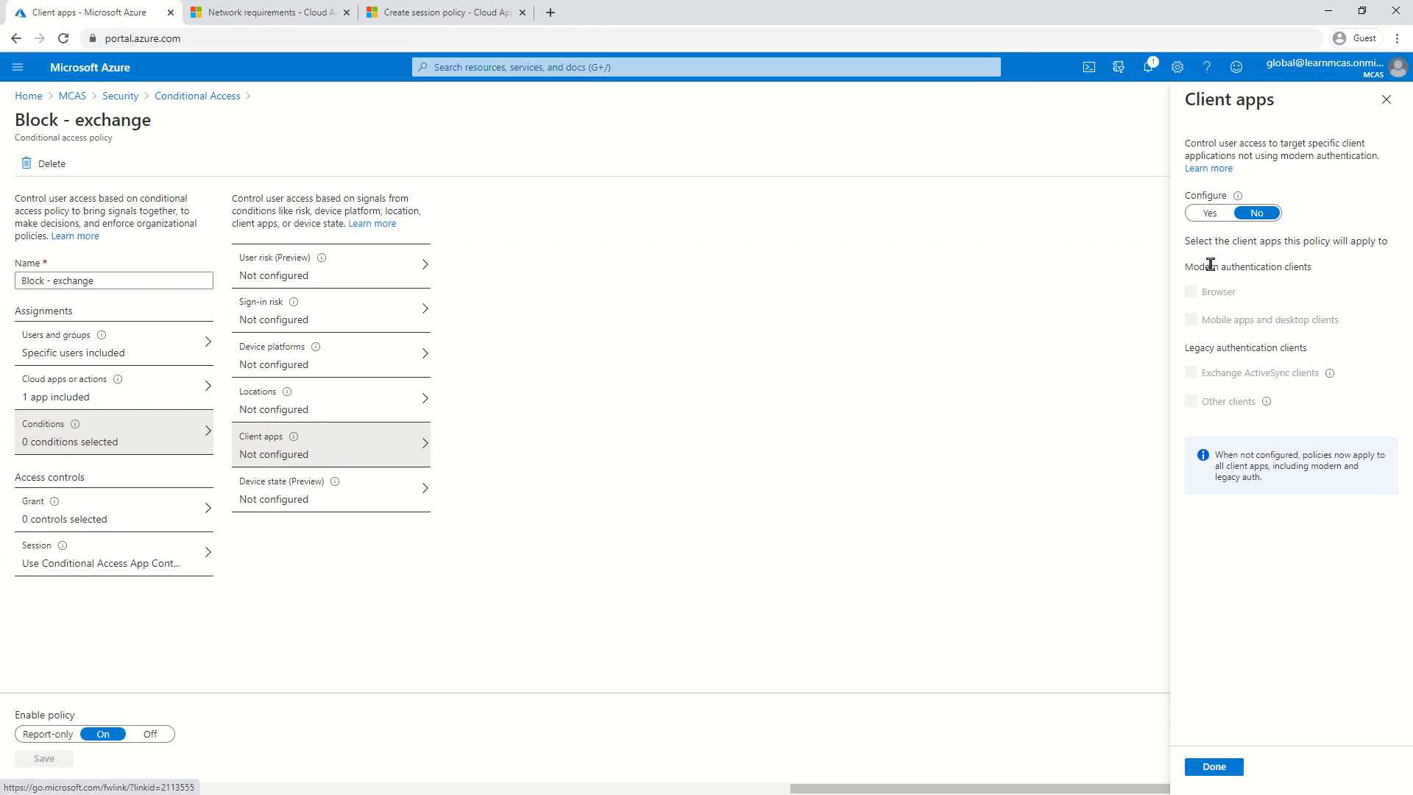
pyautogui.click(1201, 216)
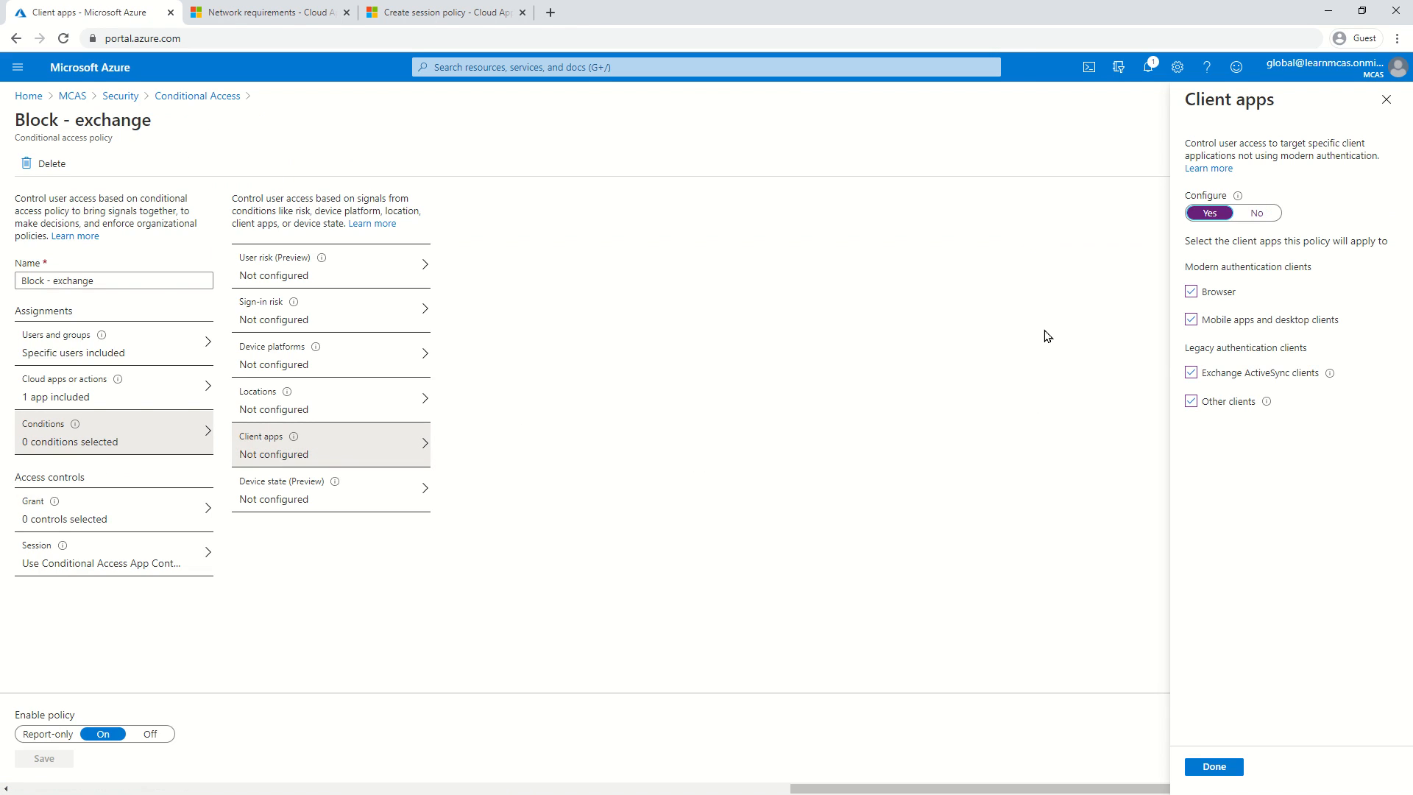
pyautogui.click(1190, 320)
pyautogui.click(1190, 372)
pyautogui.click(1191, 404)
pyautogui.click(1225, 765)
pyautogui.click(72, 765)
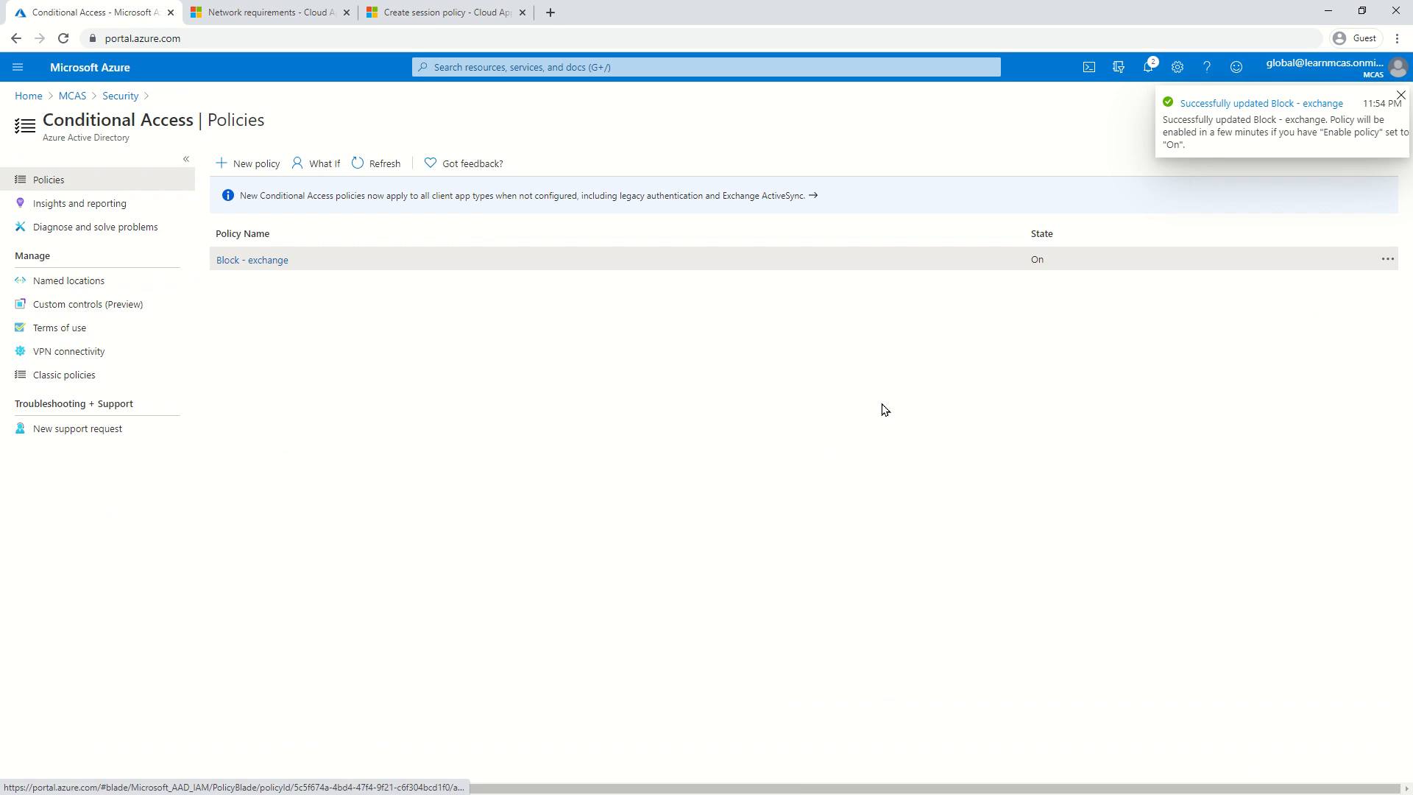
pyautogui.click(312, 158)
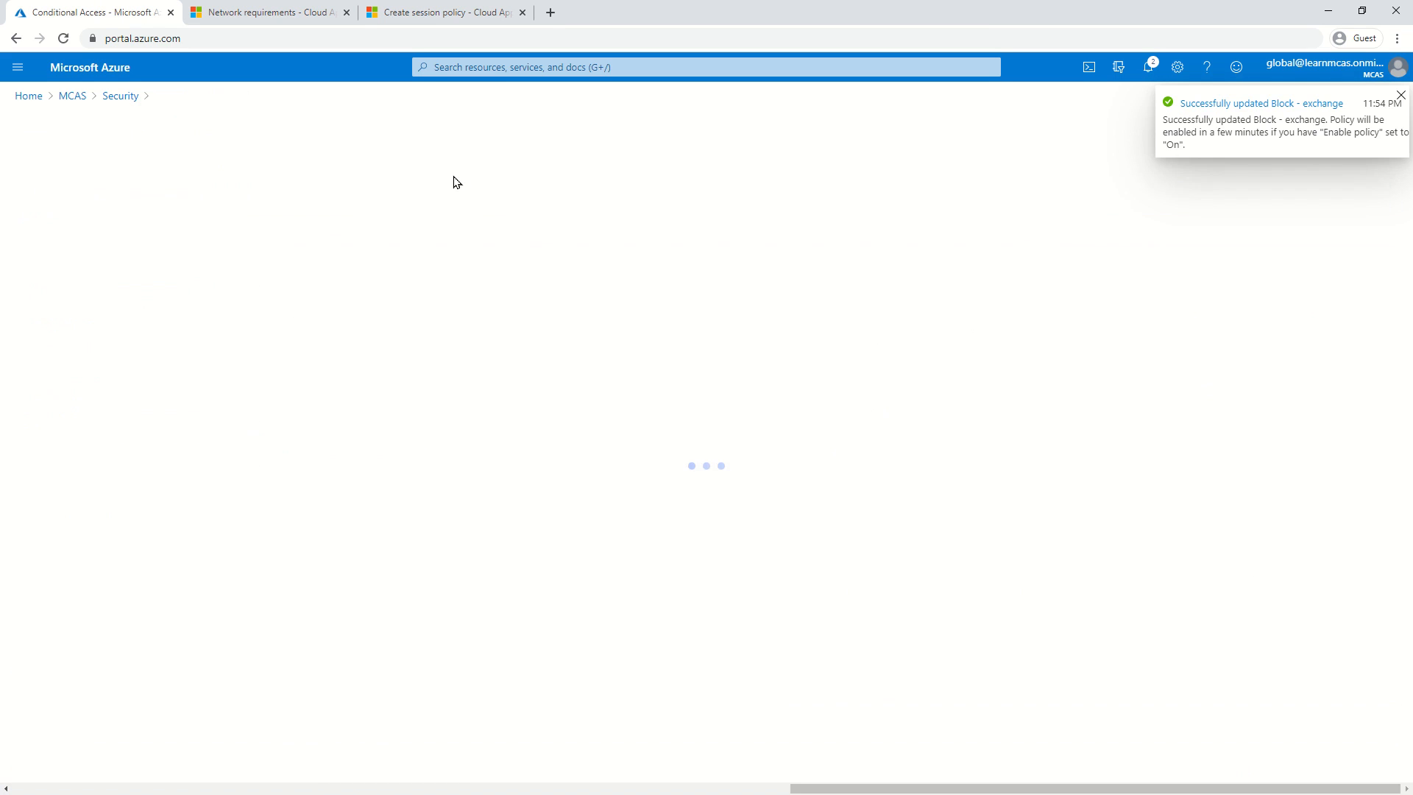
# Set the What If test to the test user and the Office 365 Exchange Online app.
pyautogui.click(151, 249)
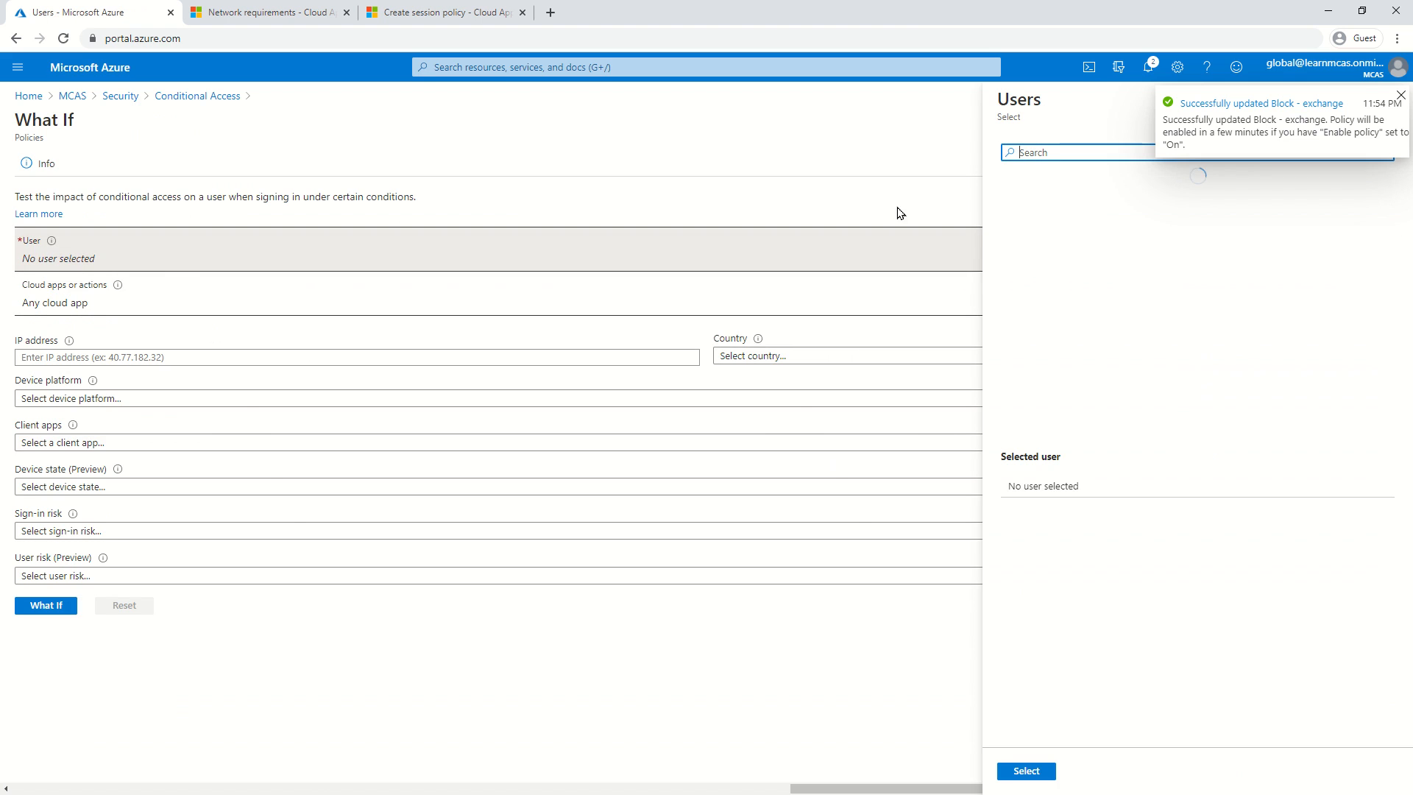
pyautogui.write('pim')
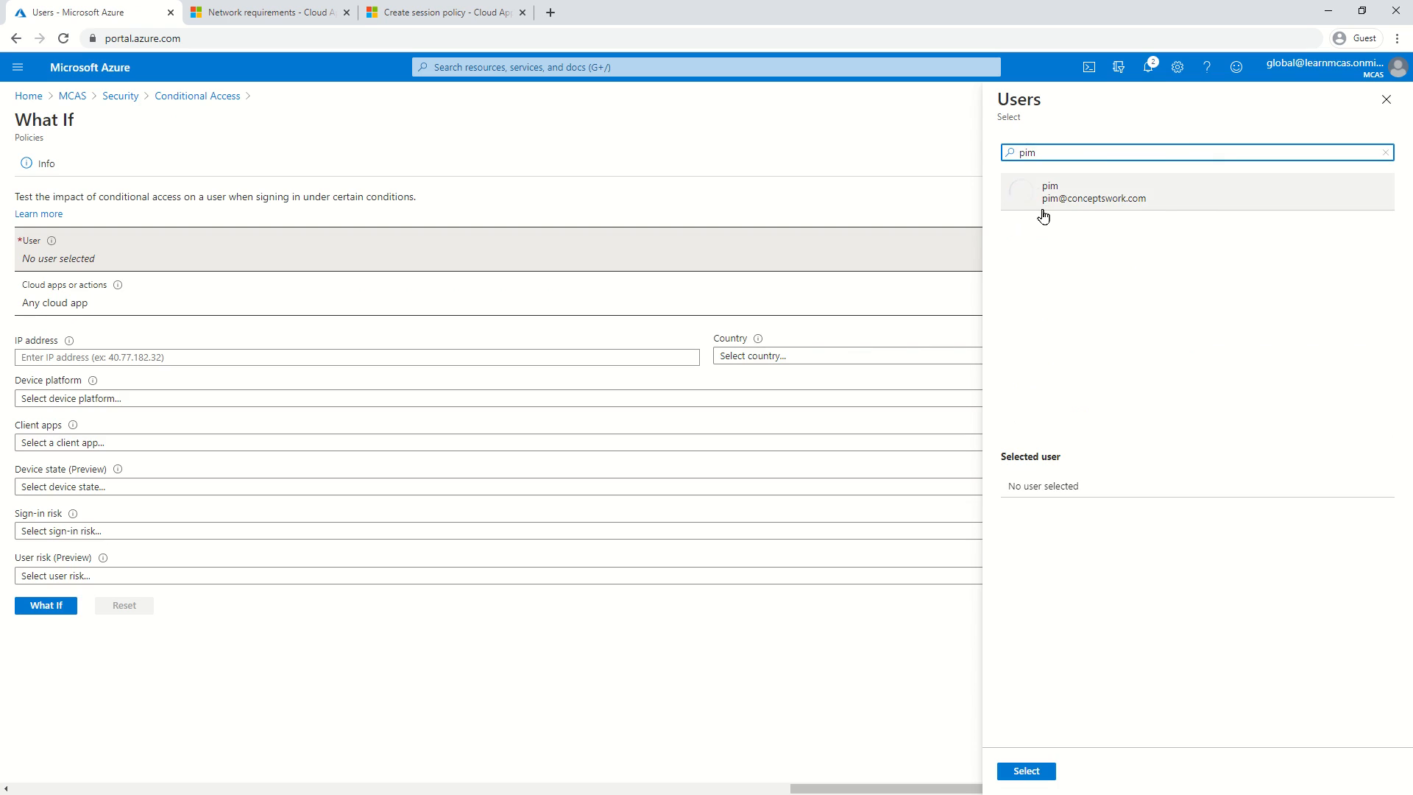
pyautogui.click(1039, 206)
pyautogui.click(1044, 770)
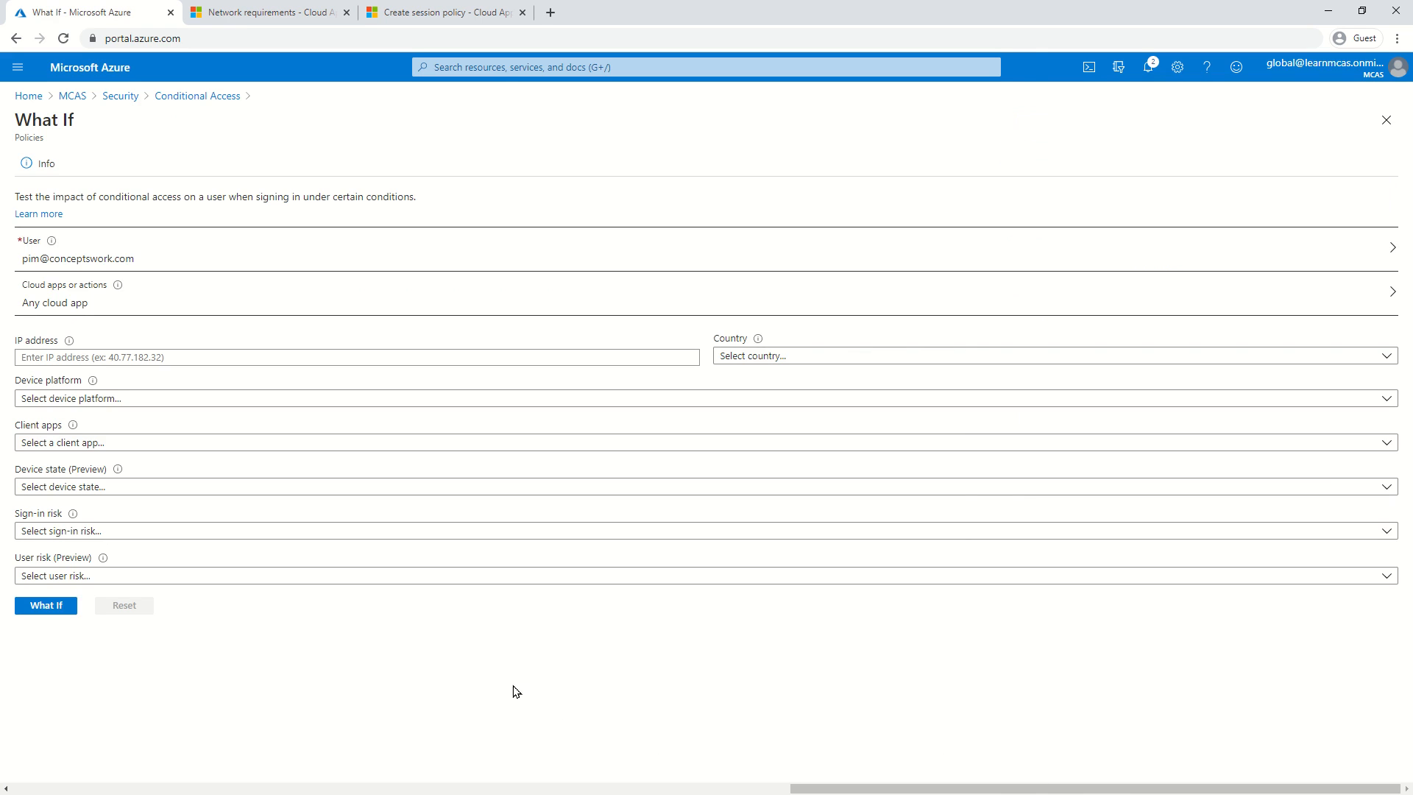
pyautogui.click(230, 309)
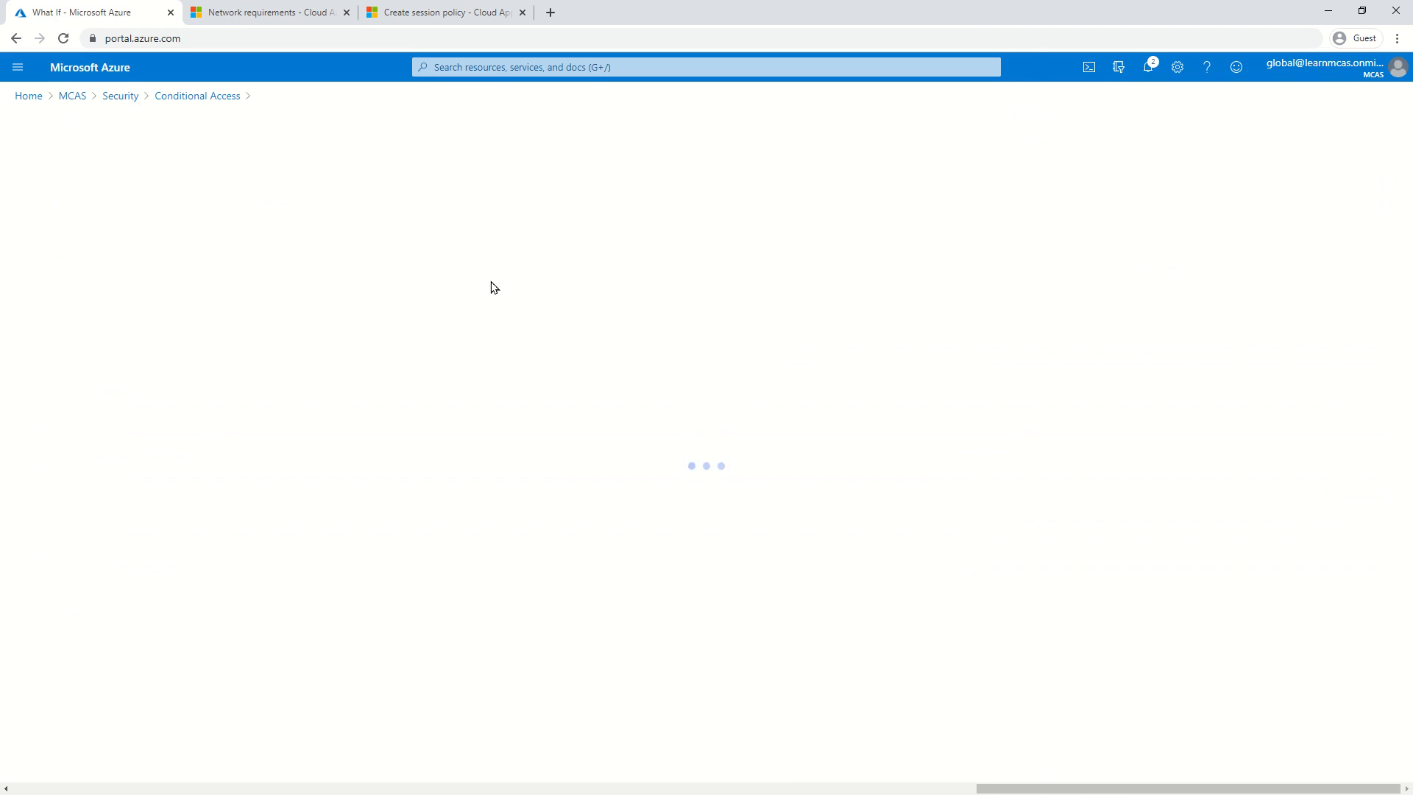
pyautogui.click(54, 229)
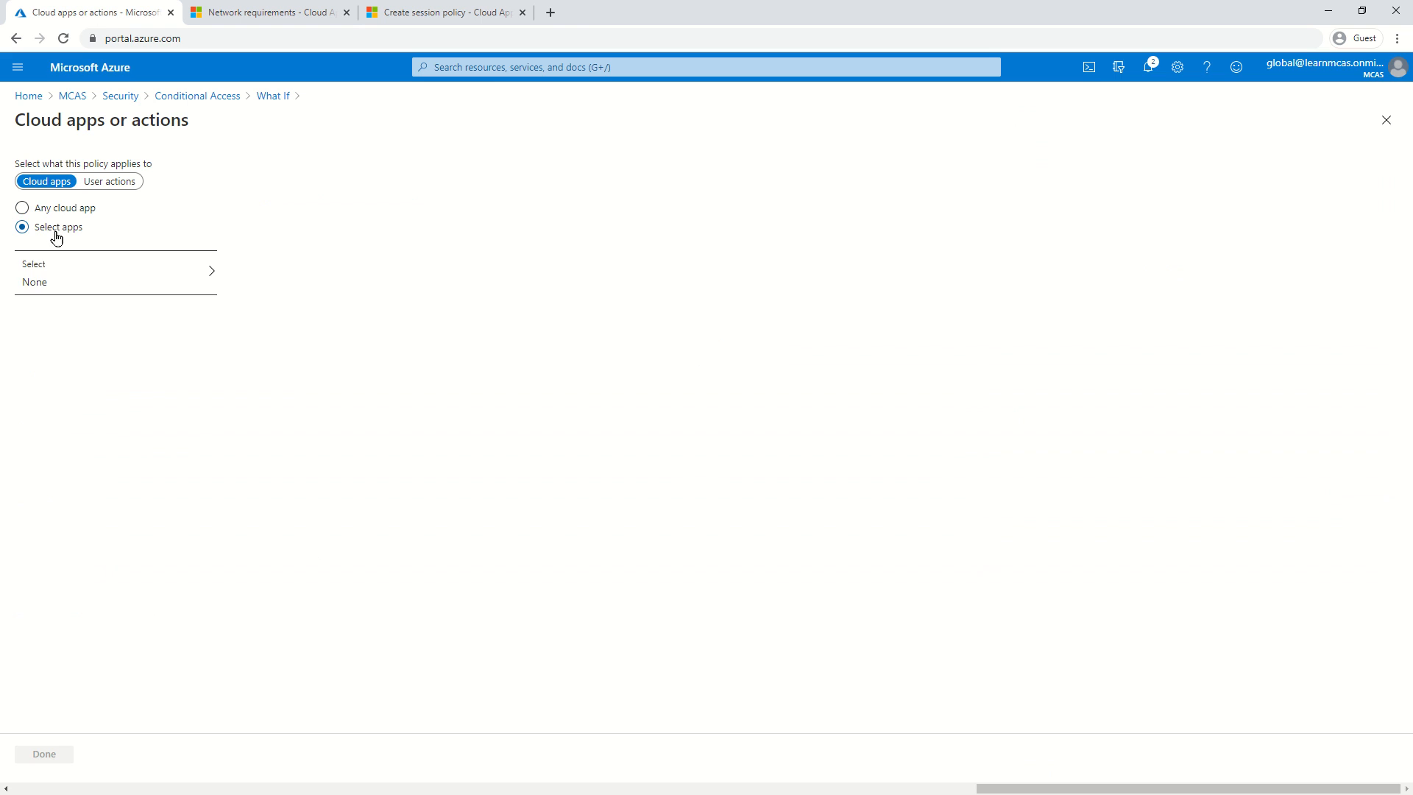
pyautogui.click(95, 277)
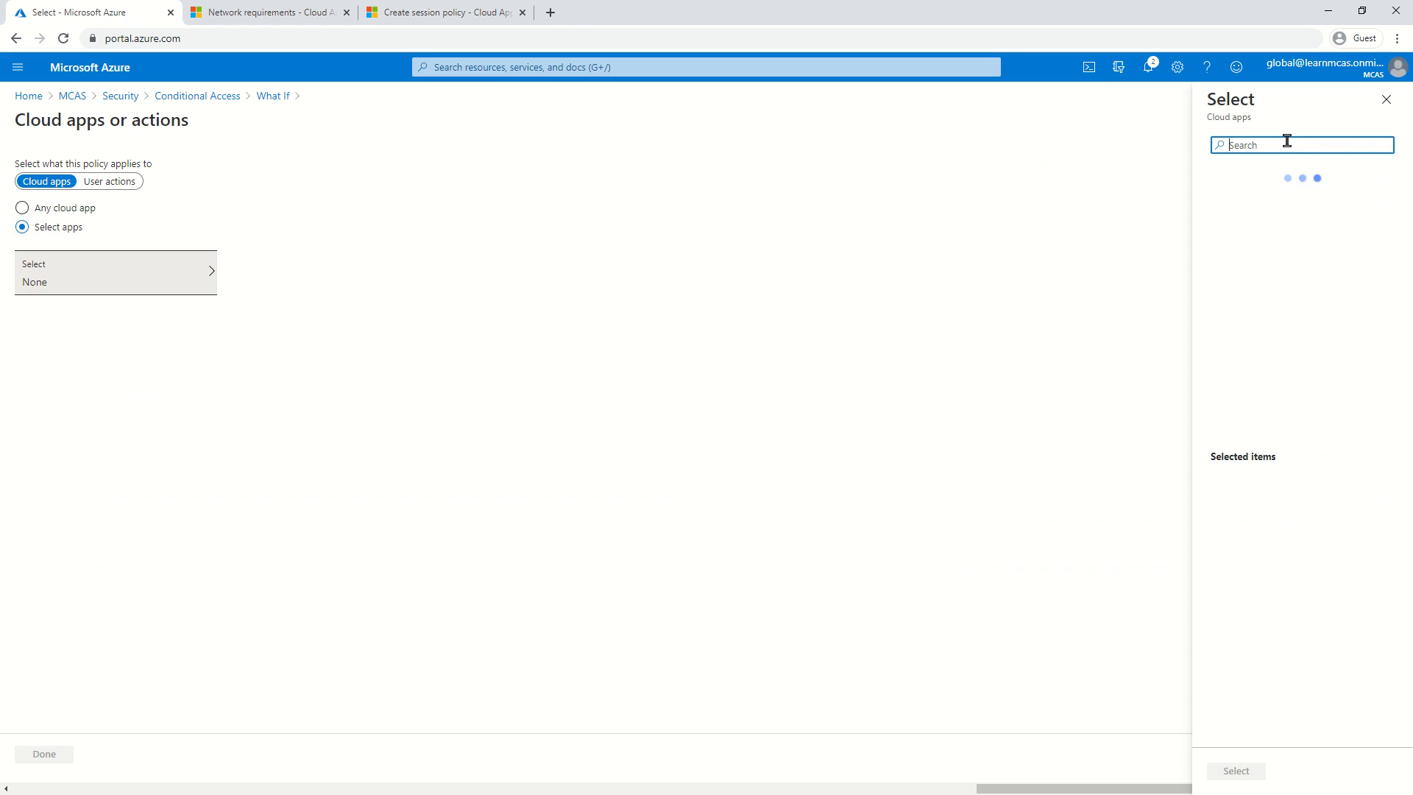
pyautogui.write('exc')
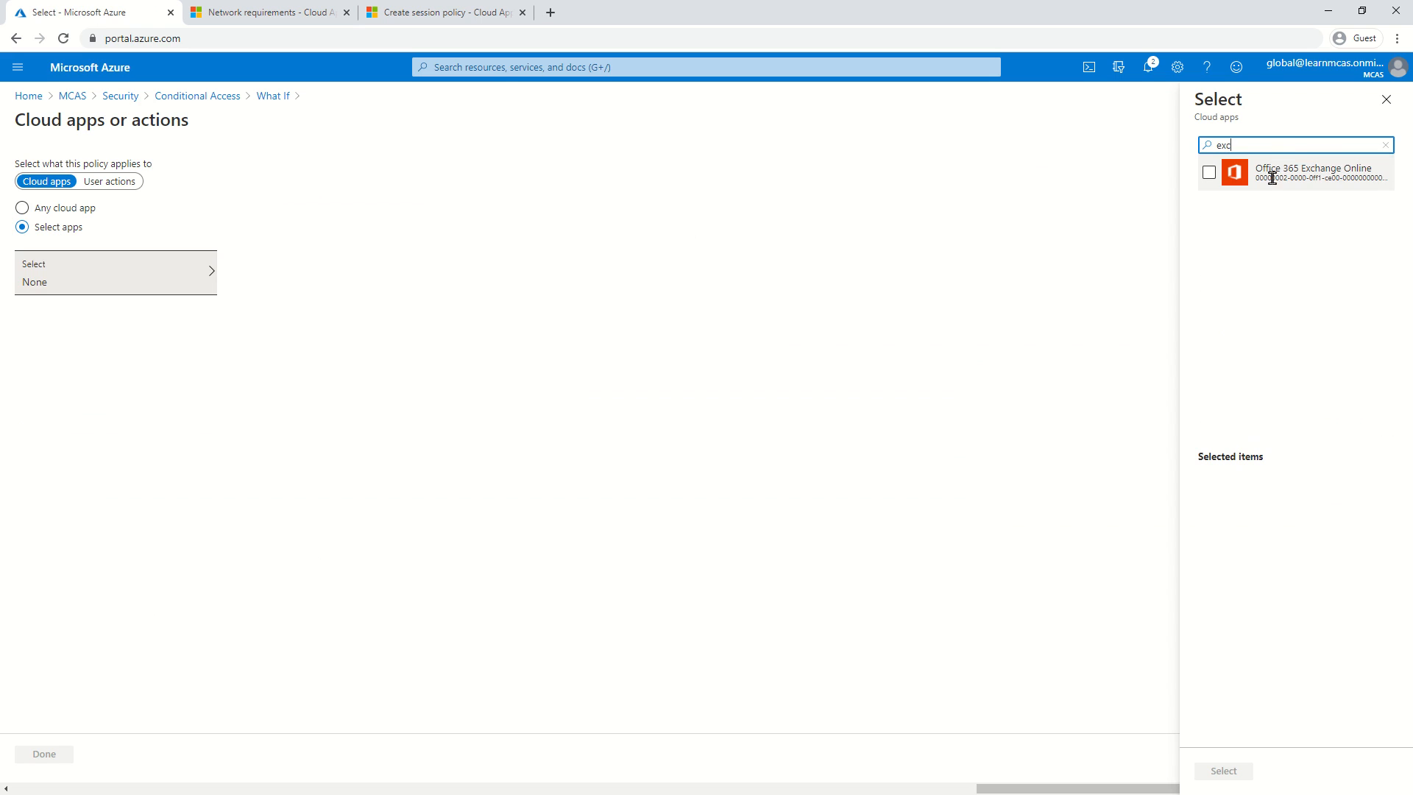
pyautogui.click(1209, 173)
pyautogui.click(1224, 769)
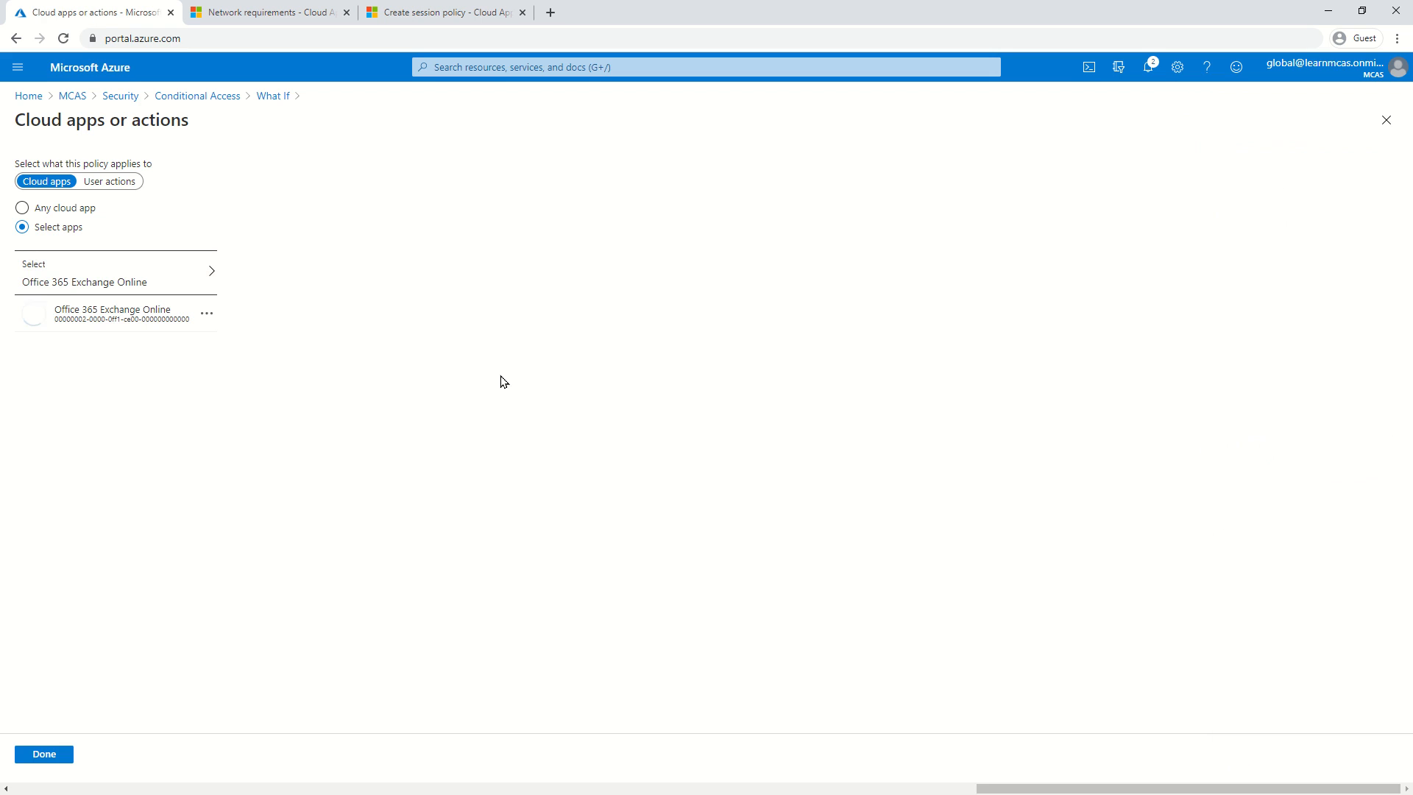
pyautogui.click(58, 760)
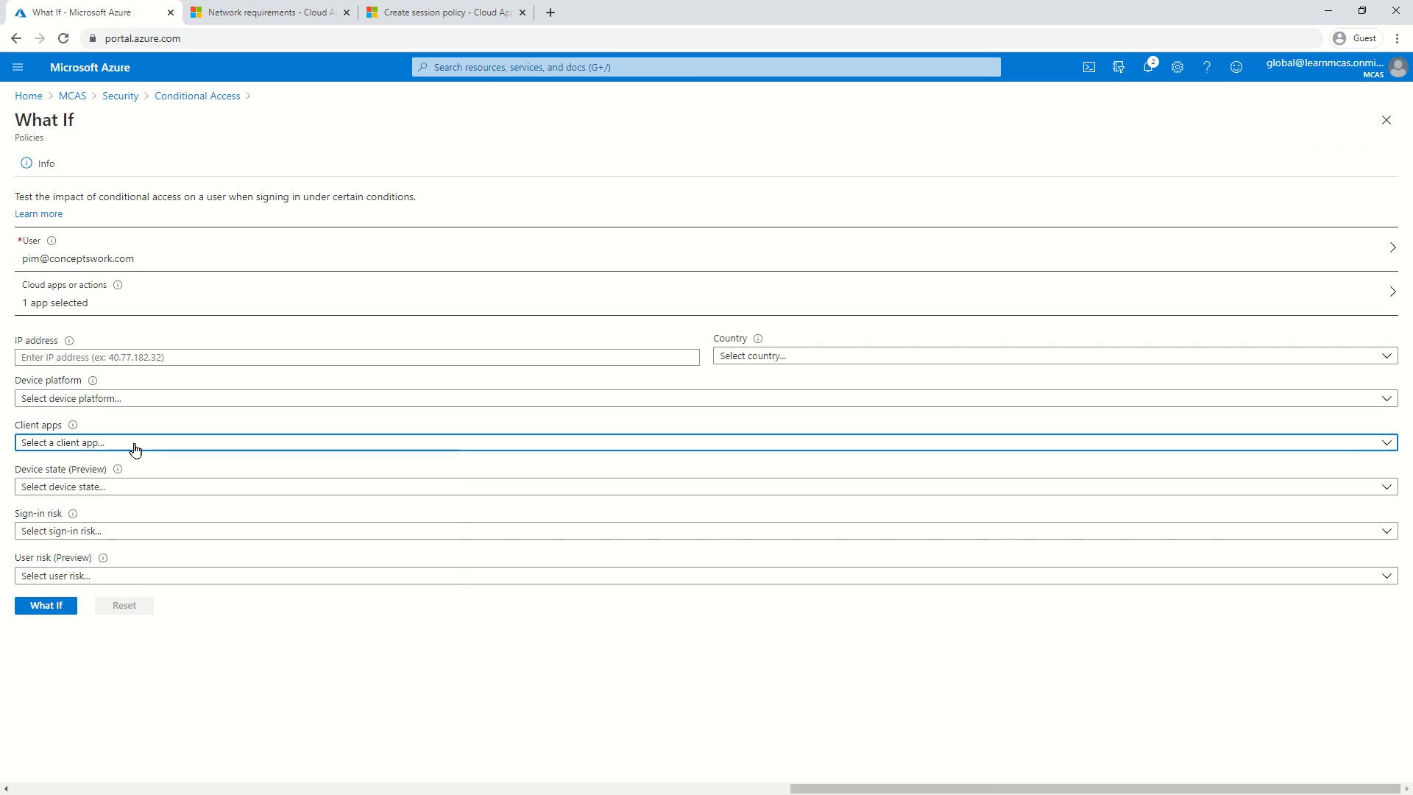
# Set the client app to Browser and run the What If evaluation.
pyautogui.click(133, 444)
pyautogui.click(127, 488)
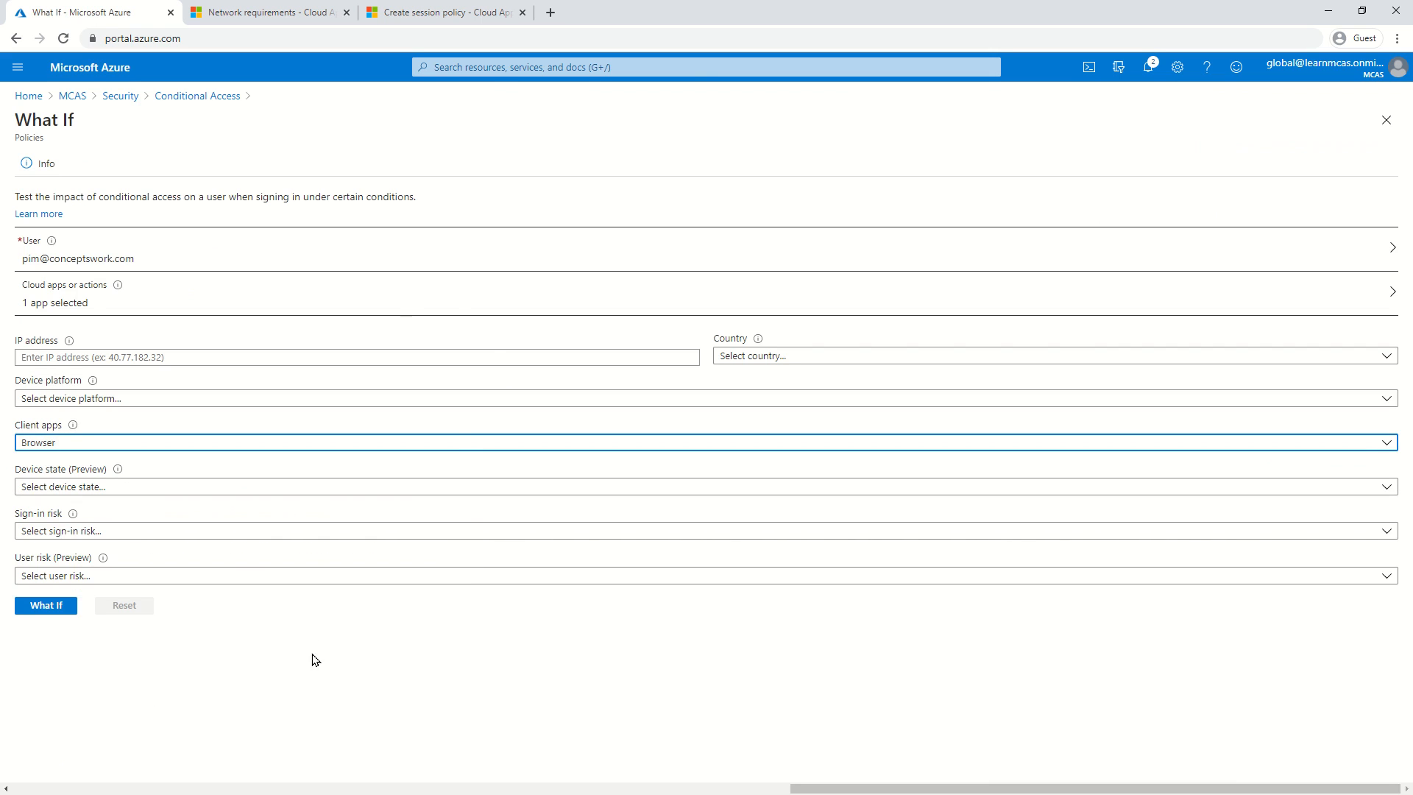
pyautogui.click(23, 605)
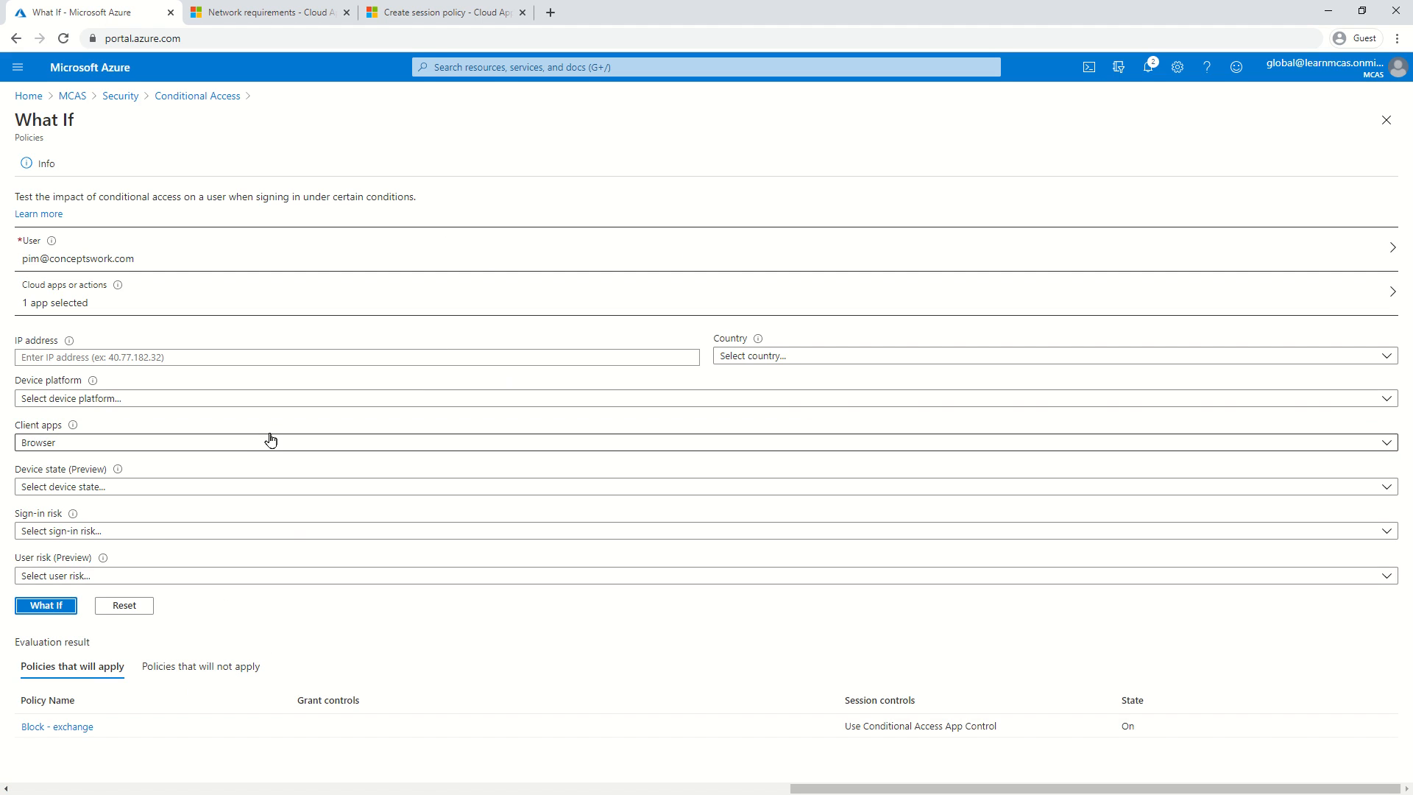
# Check the no-apps warning and restart a new session policy in Cloud App Security.
pyautogui.click(432, 18)
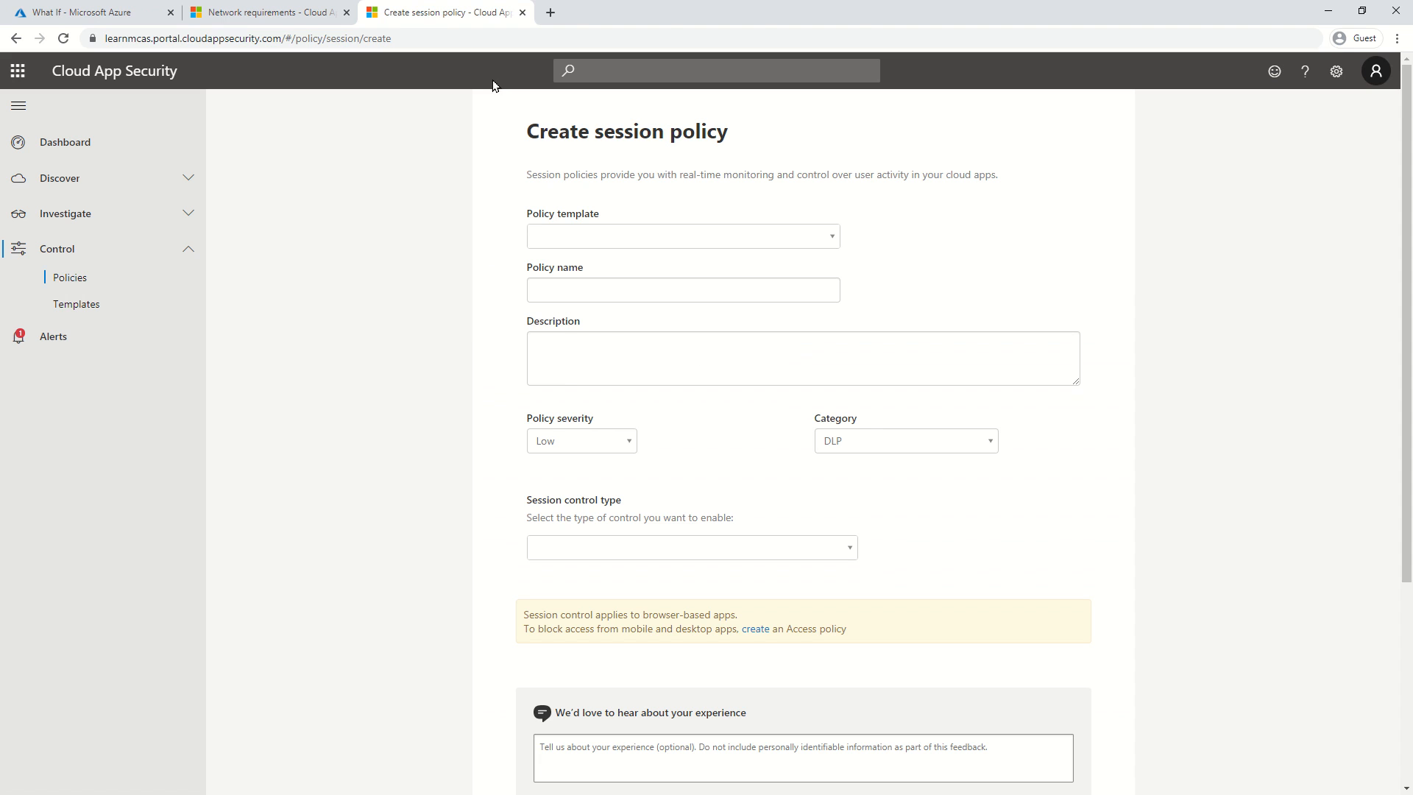
pyautogui.scroll(-4, 388, 525)
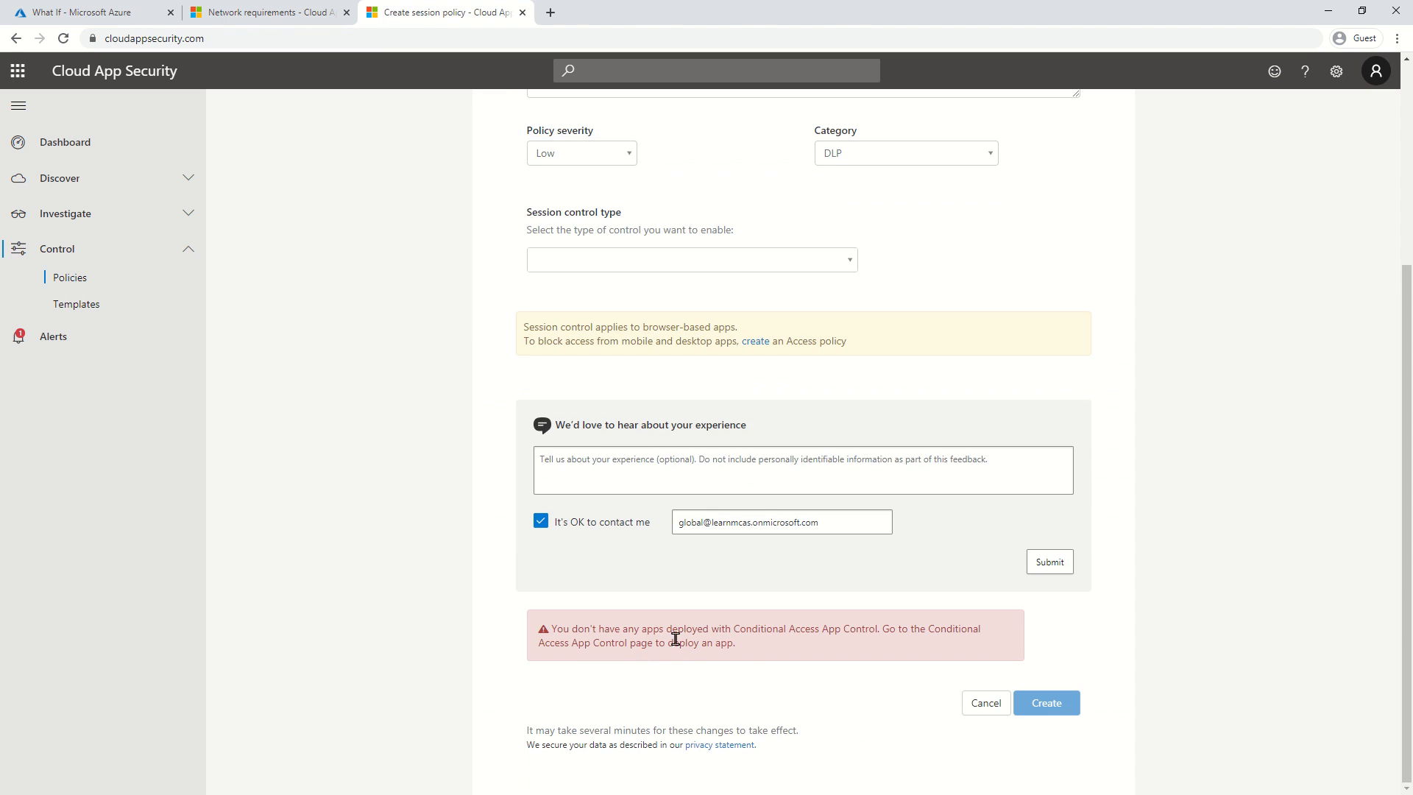
pyautogui.moveTo(748, 655); pyautogui.dragTo(359, 499)
pyautogui.click(359, 500)
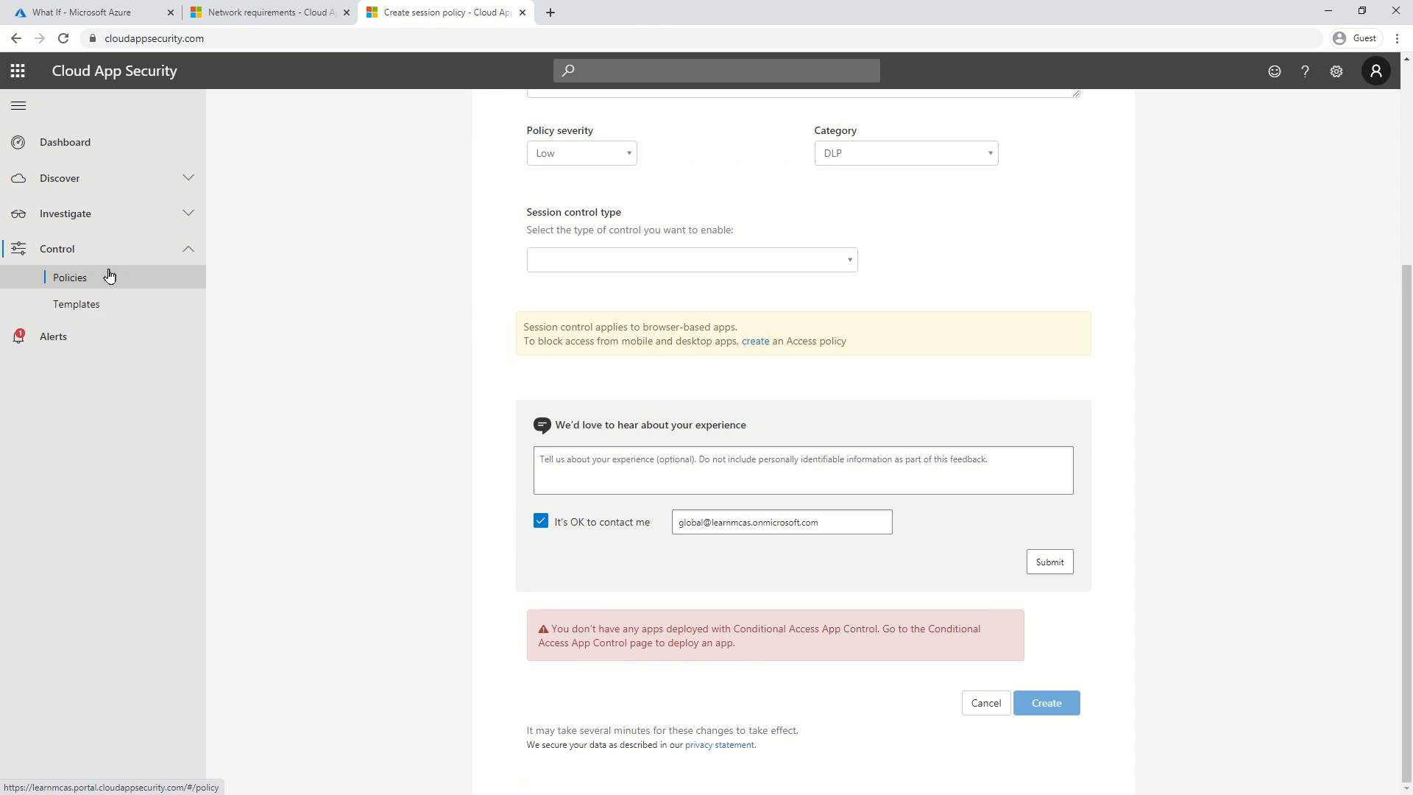
pyautogui.click(111, 277)
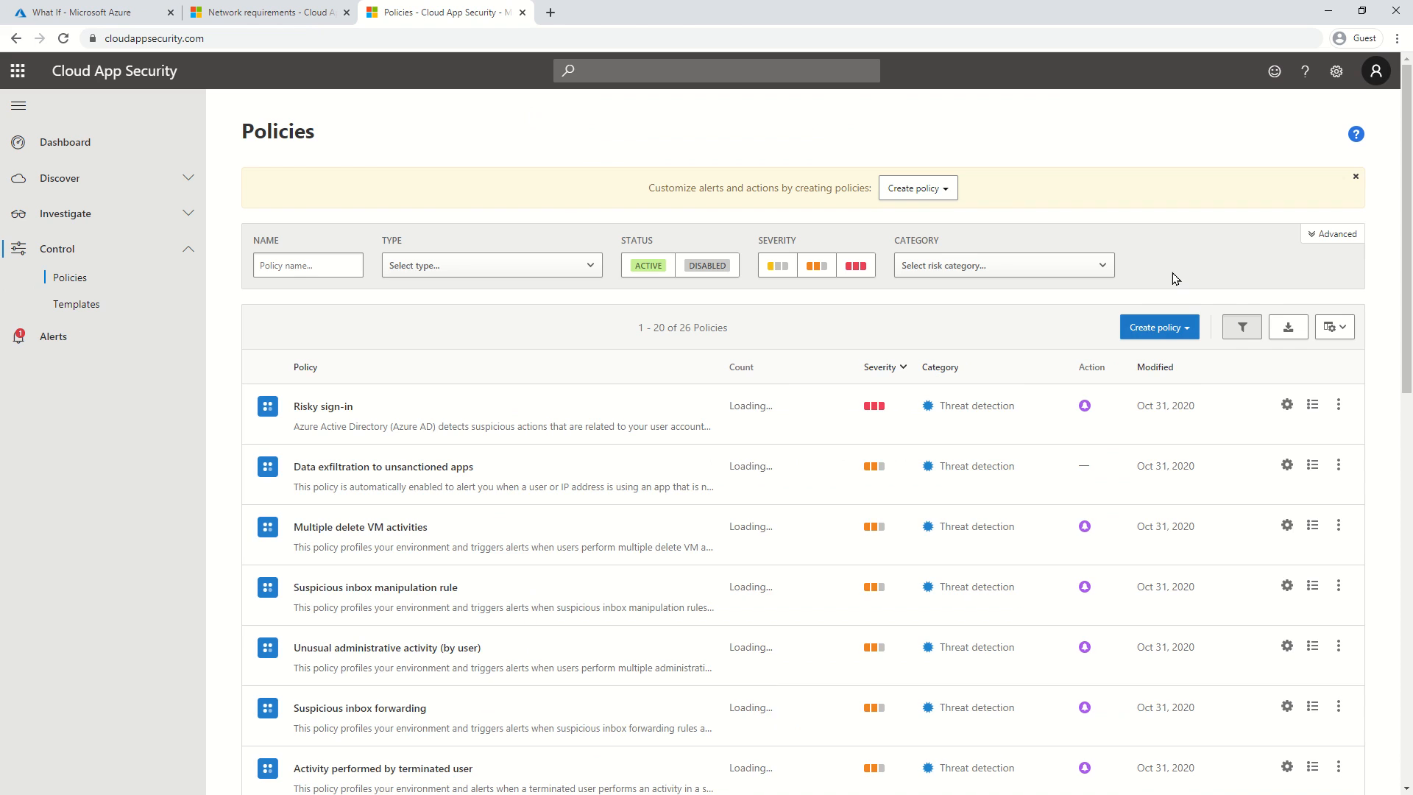
pyautogui.click(1158, 330)
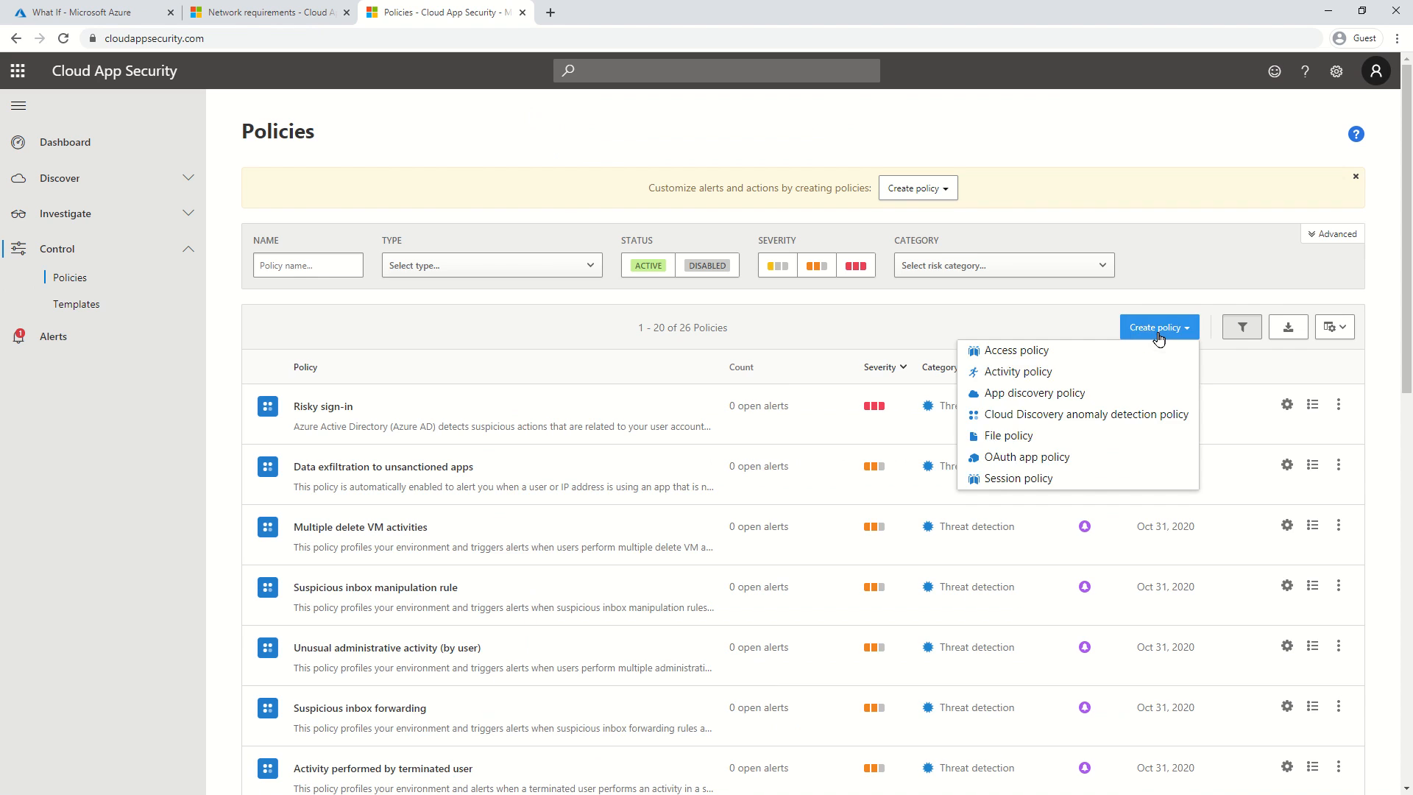
pyautogui.click(1096, 479)
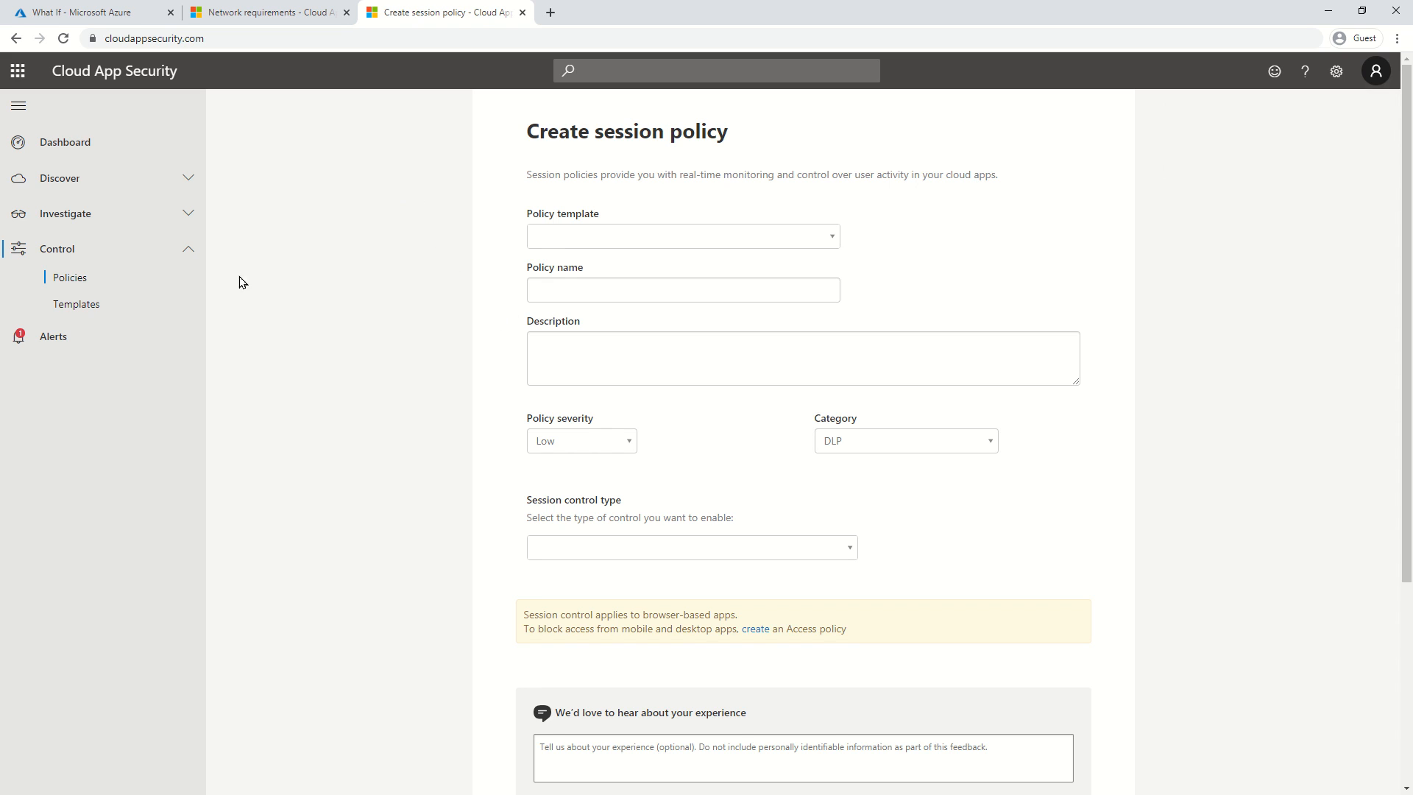
# Close the What If test keeping its edits, and scroll to the session policy's red warning banner.
pyautogui.click(96, 12)
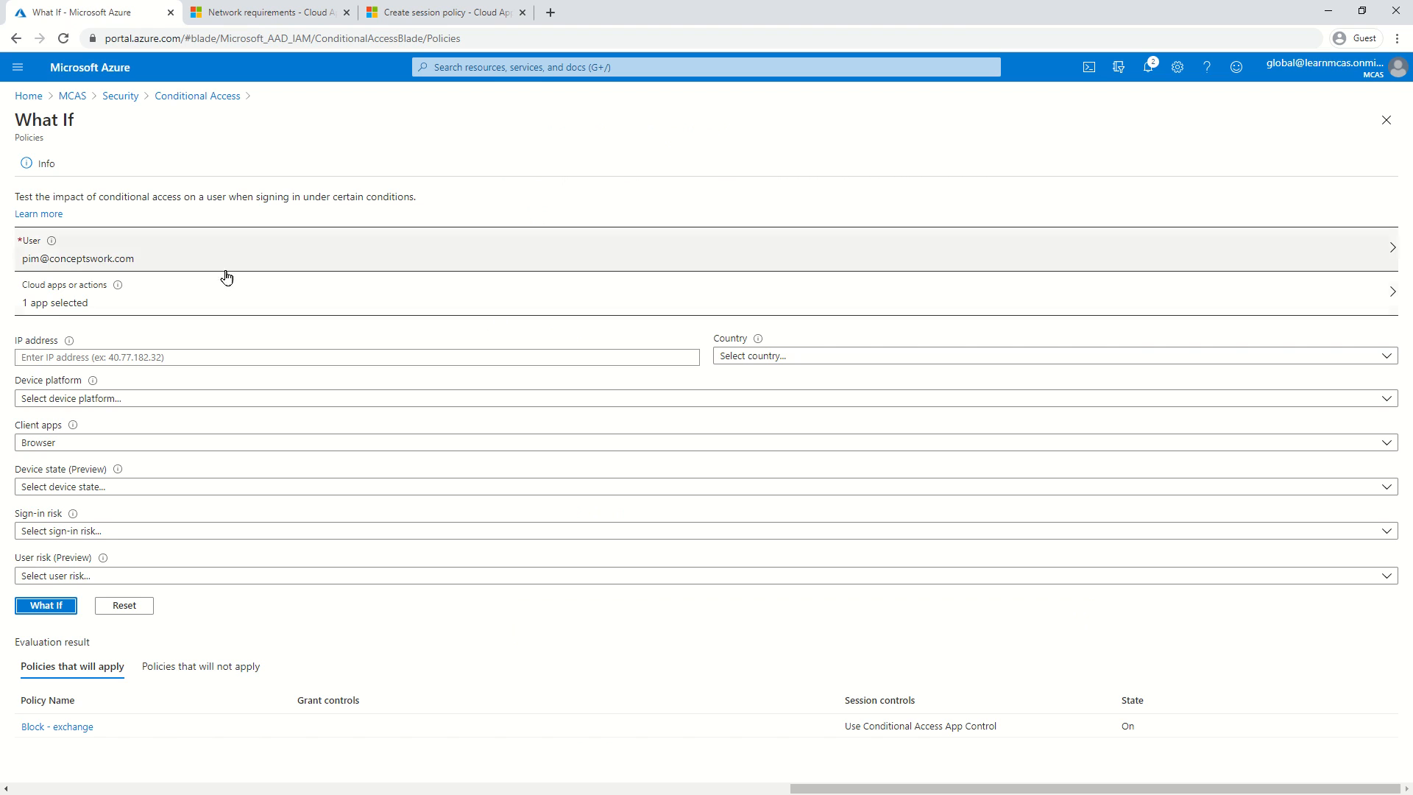
pyautogui.click(1387, 122)
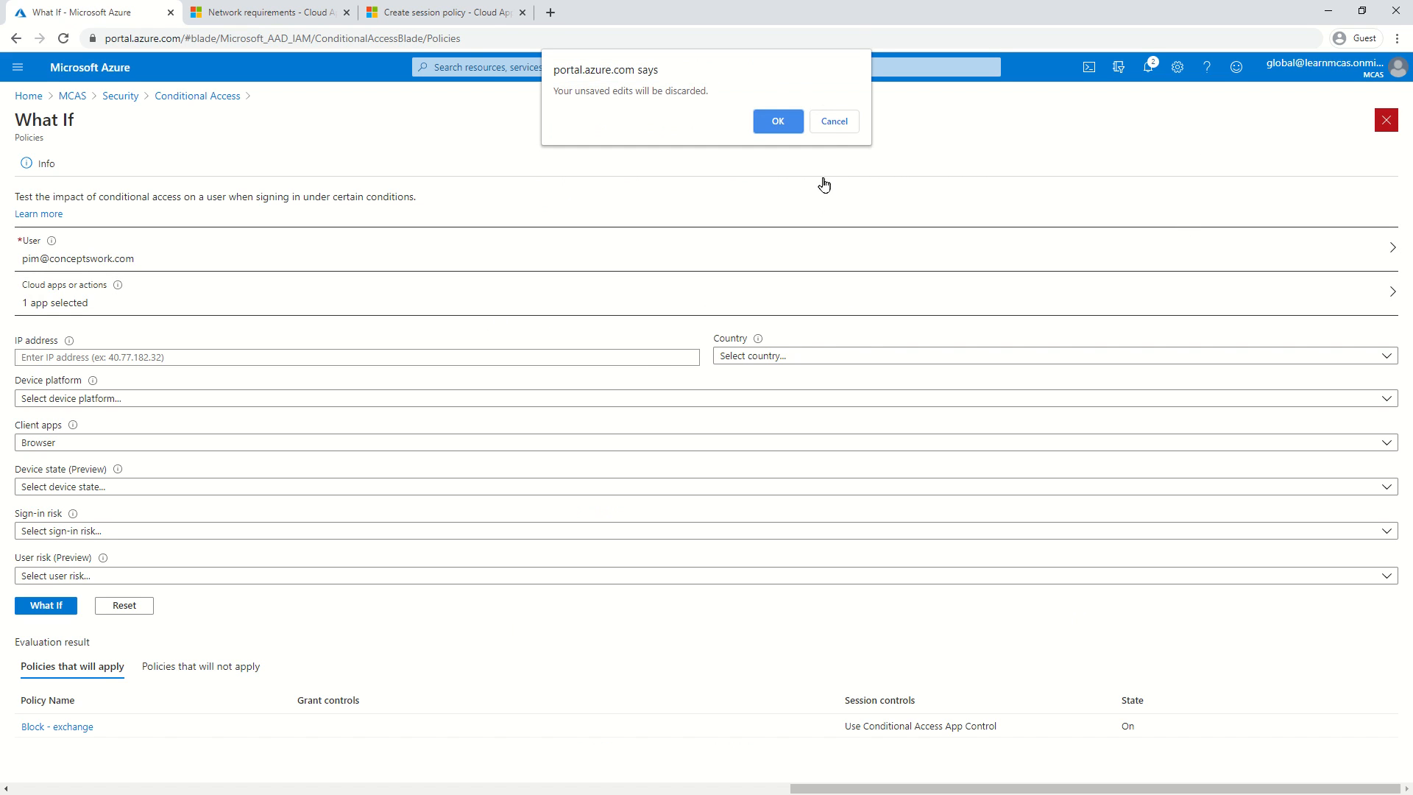
pyautogui.click(835, 122)
pyautogui.click(390, 15)
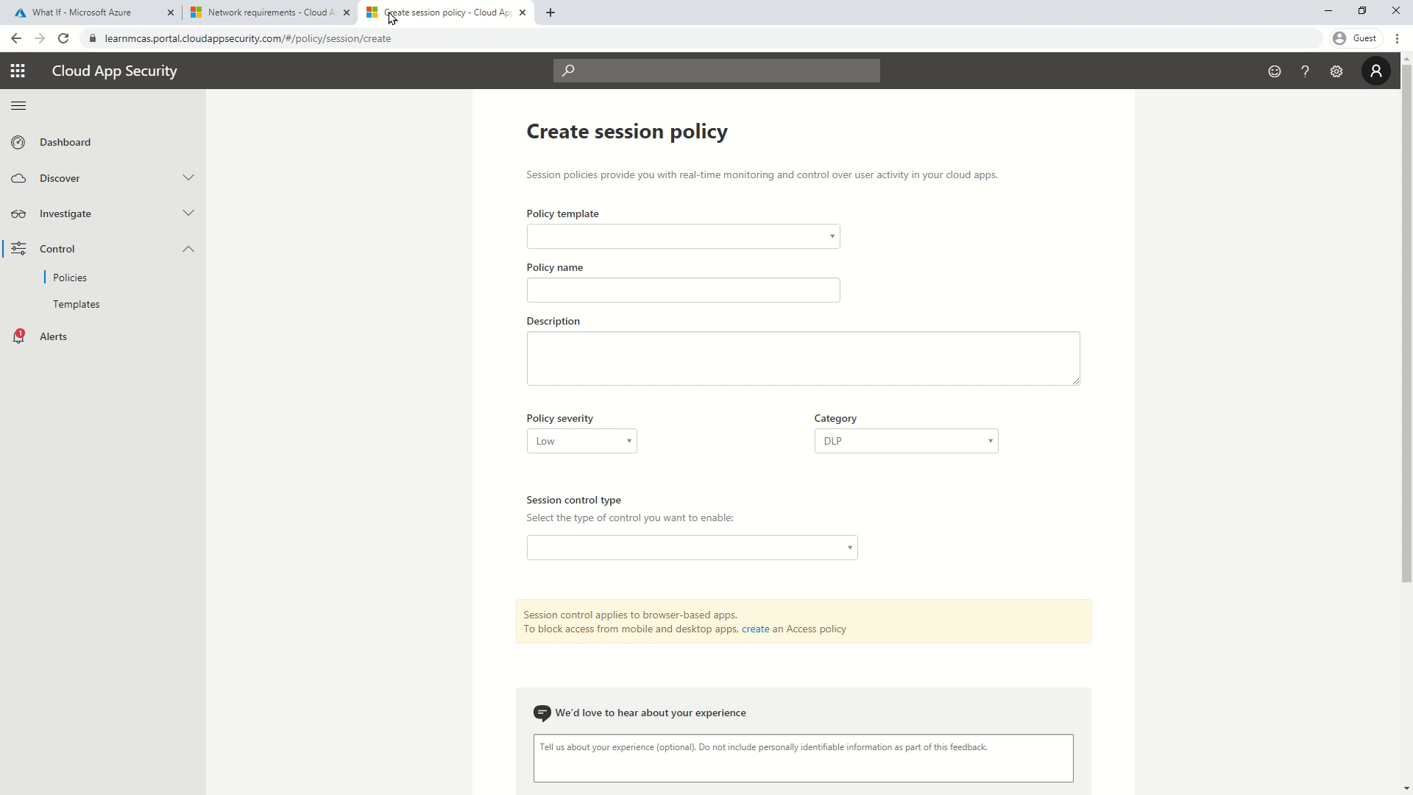
pyautogui.scroll(-3, 743, 567)
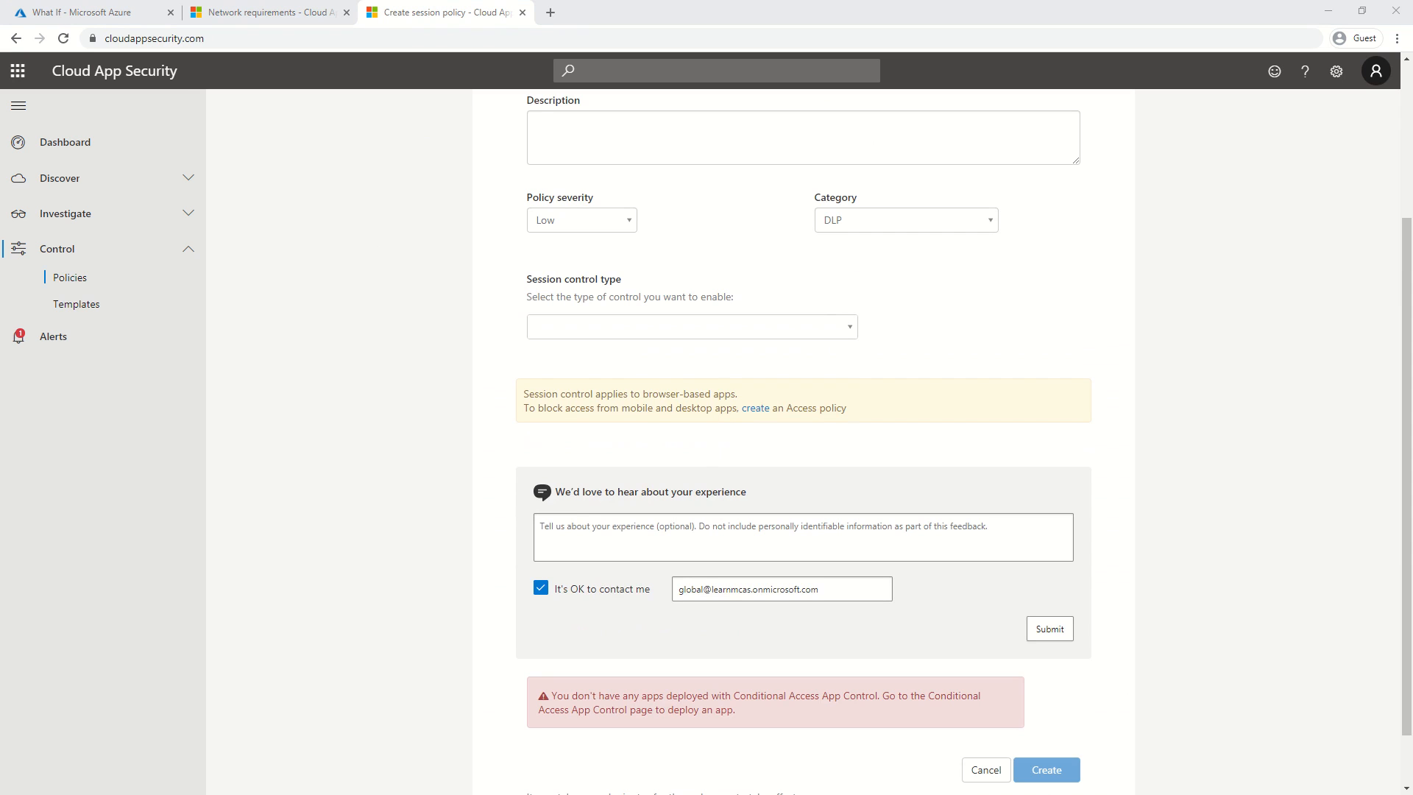
# Maximize the new Chrome window and load outlook.office.com.
pyautogui.moveTo(611, 69); pyautogui.dragTo(741, 1)
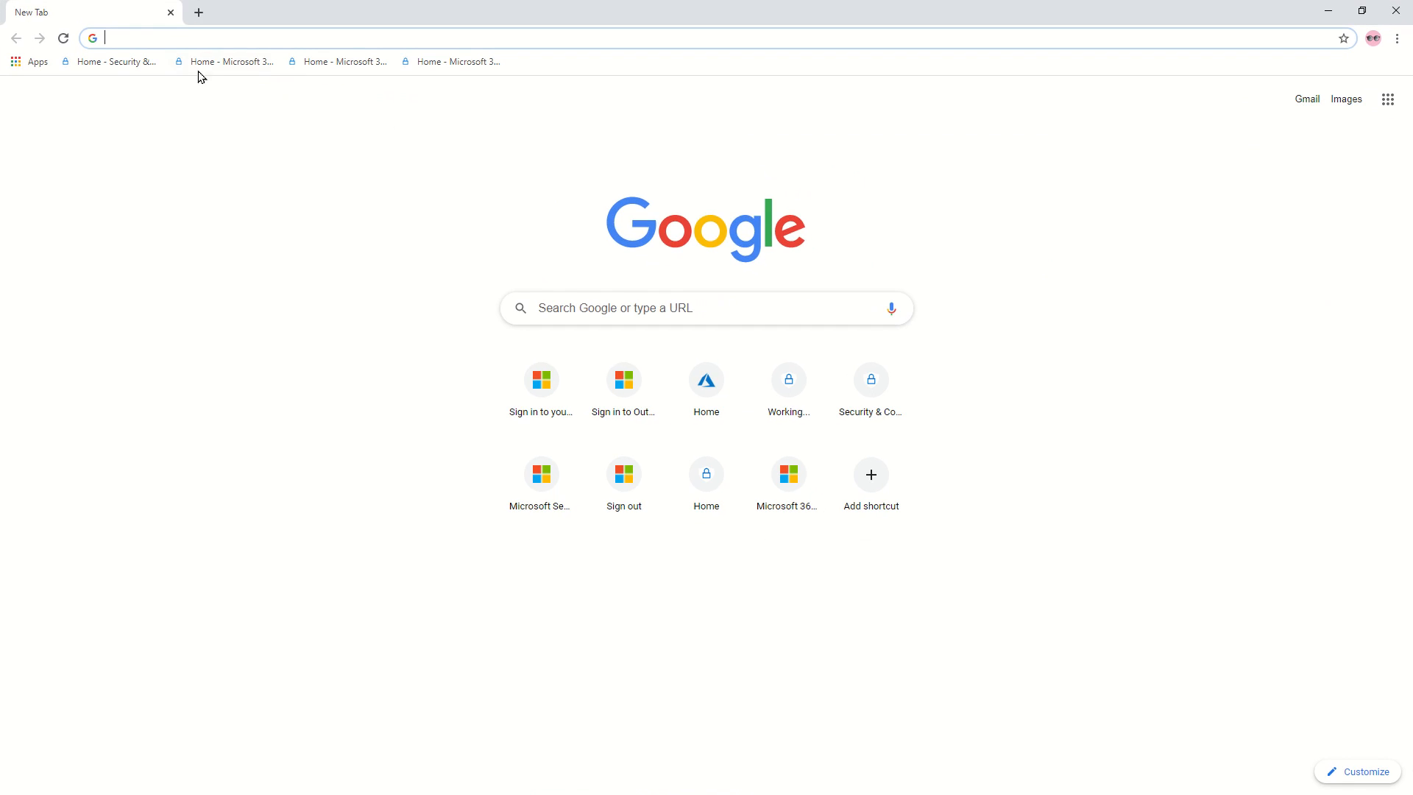
pyautogui.write('outlook')
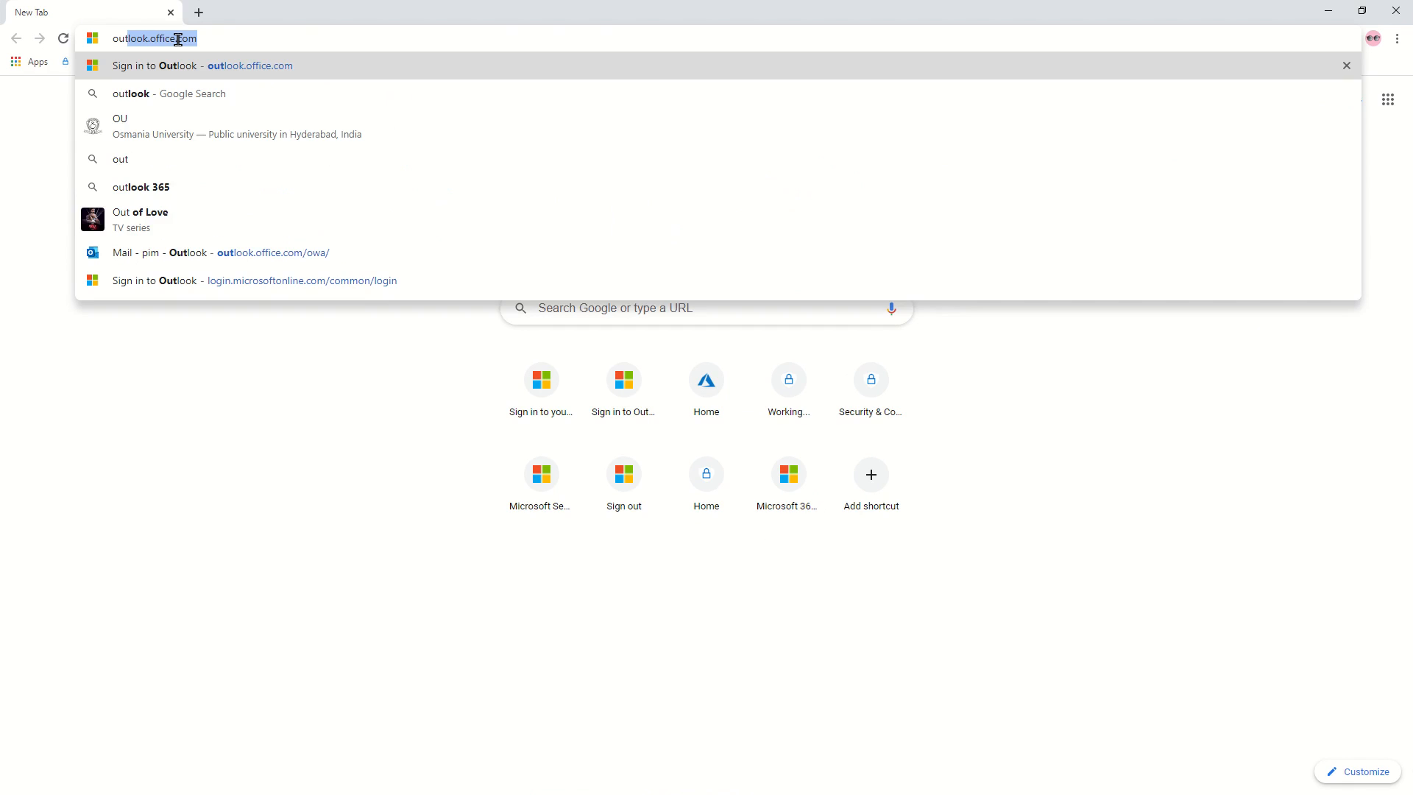
pyautogui.write('.o')
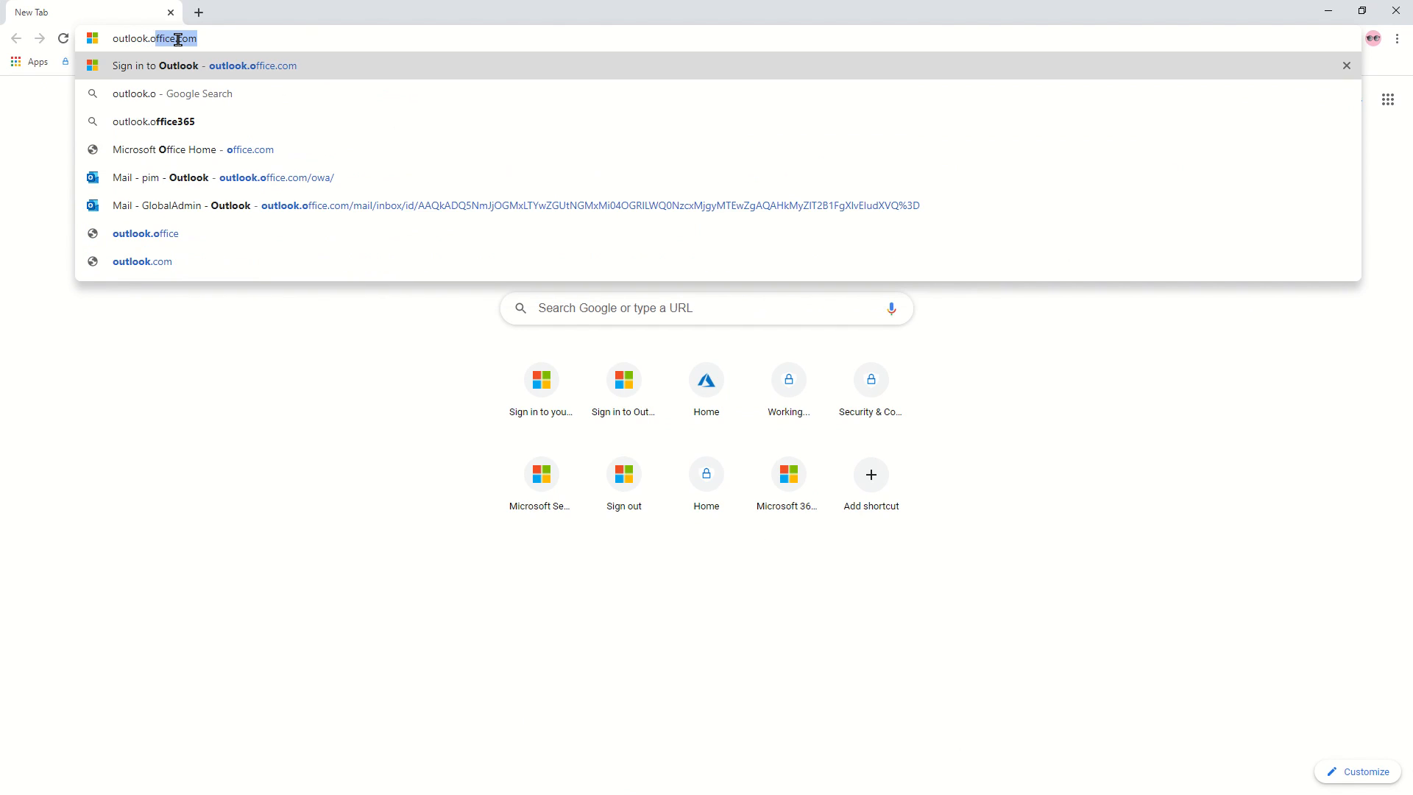
pyautogui.write('ffic')
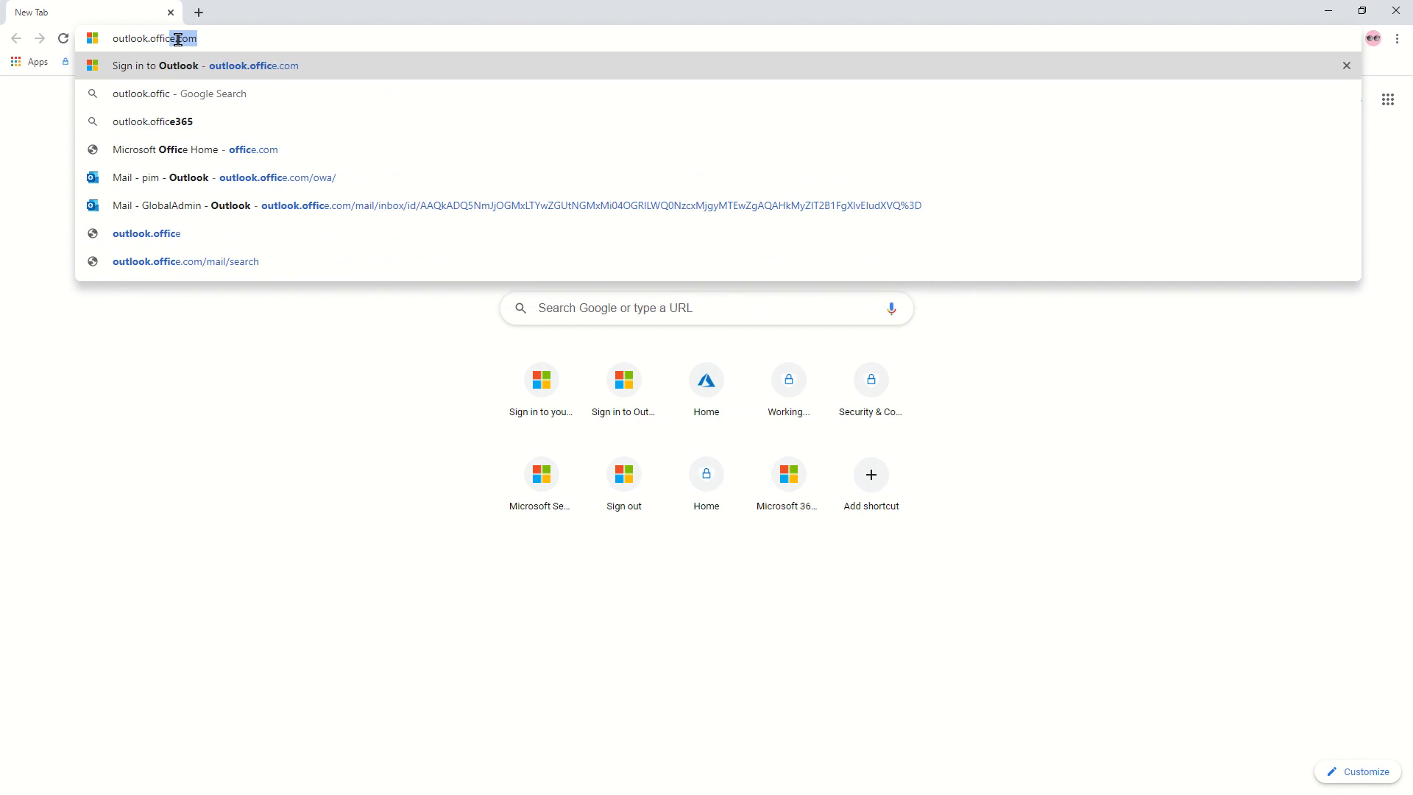
pyautogui.write('e.com')
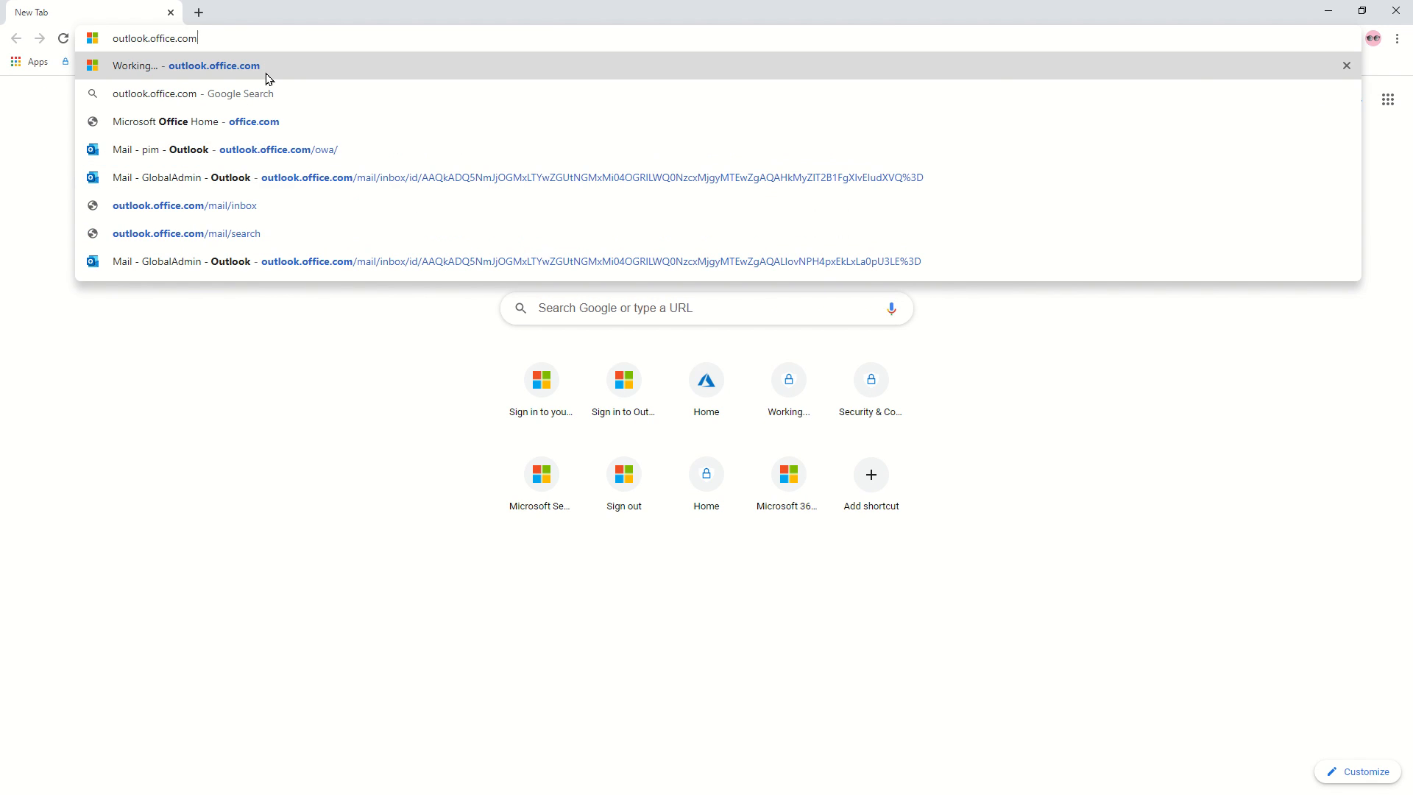
pyautogui.press('Return')
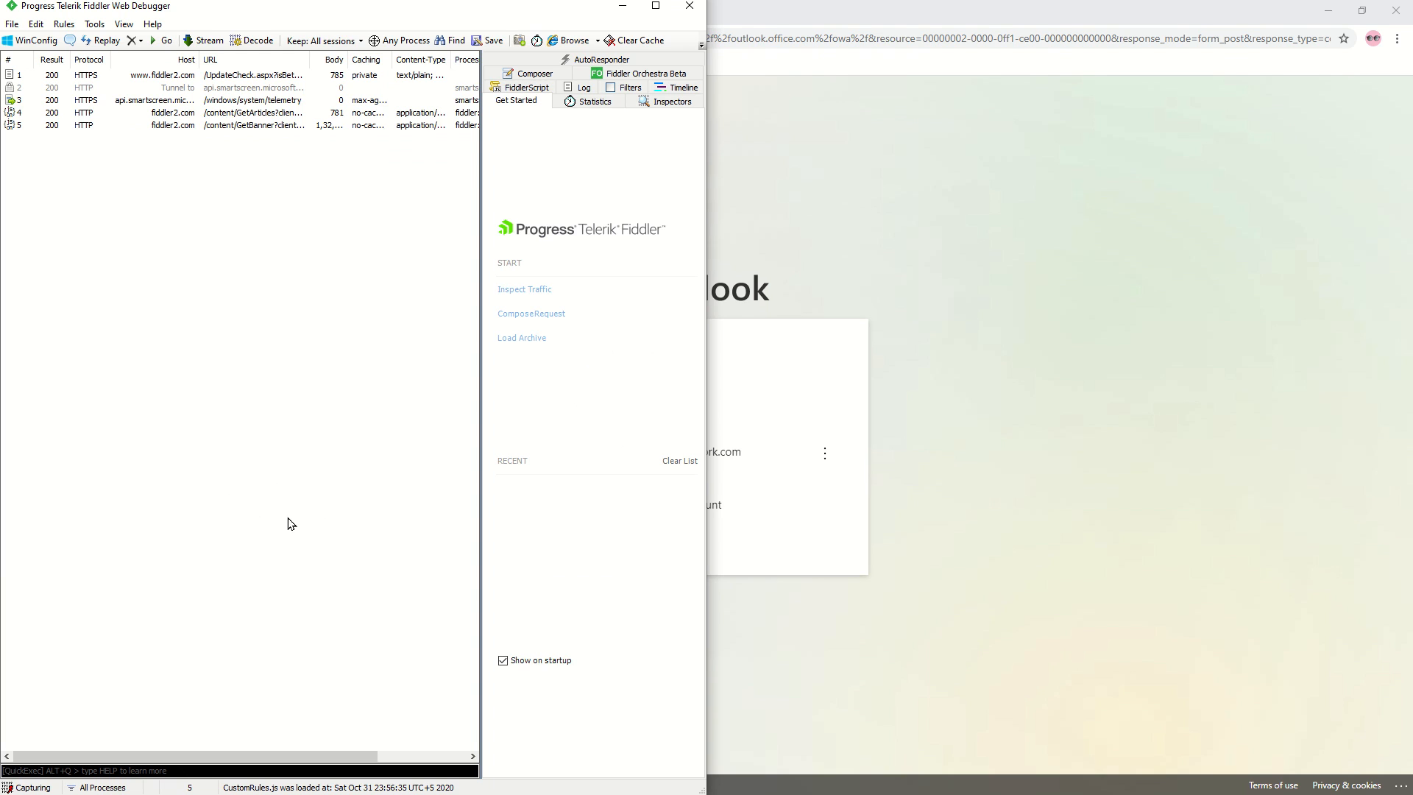
# Sign in to Outlook as the listed test user with their password, choosing to stay signed in.
pyautogui.click(754, 338)
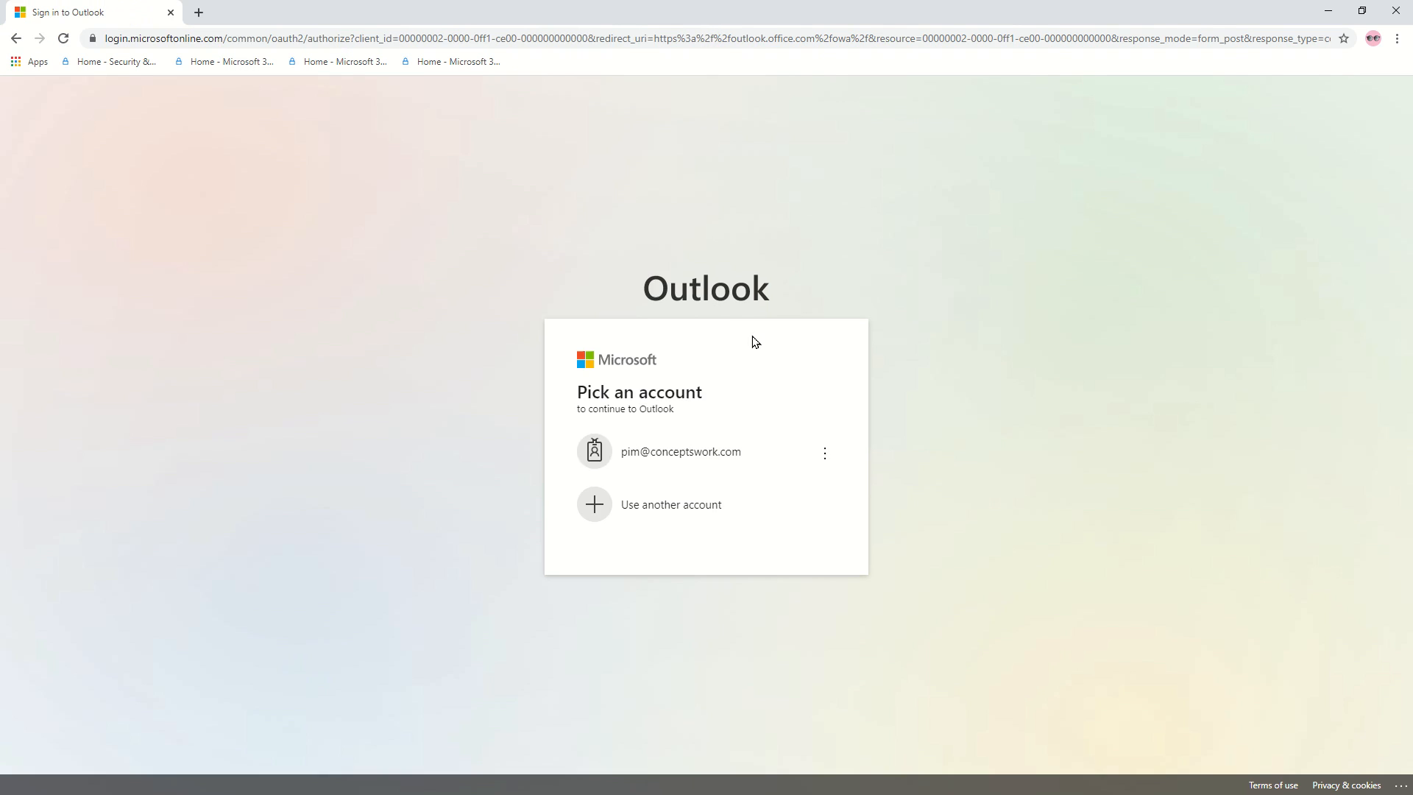
pyautogui.click(681, 452)
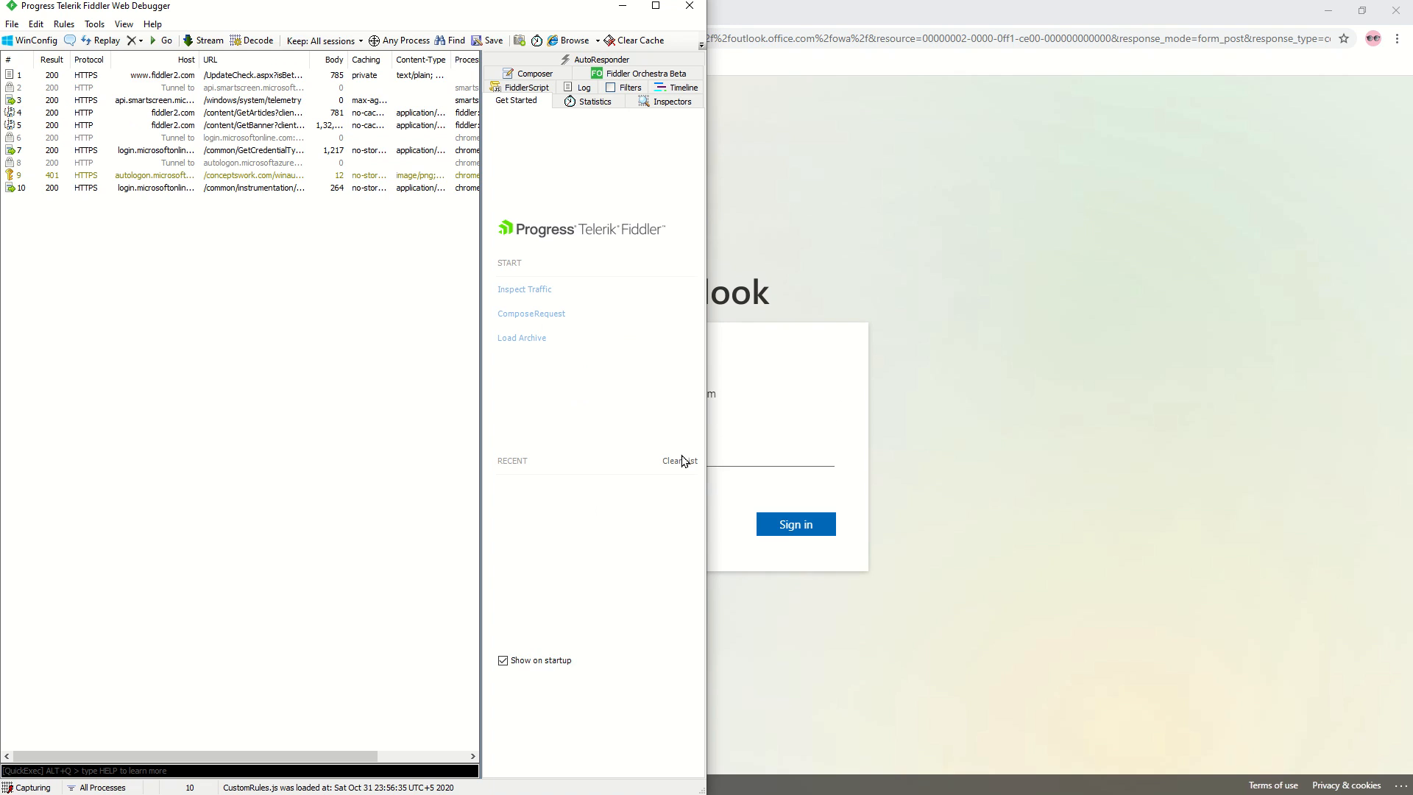
pyautogui.click(762, 381)
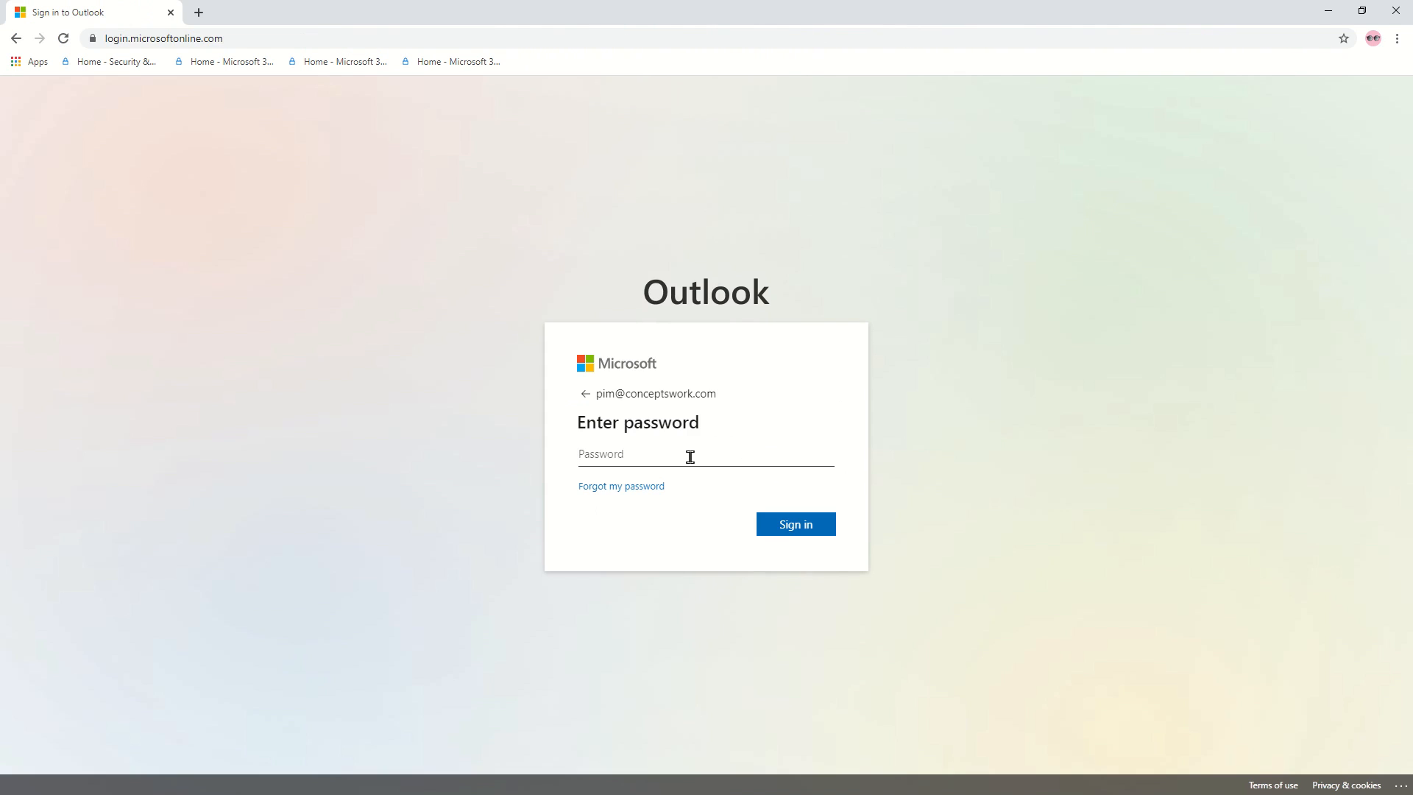
pyautogui.write('••••••••••••••')
pyautogui.press('Return')
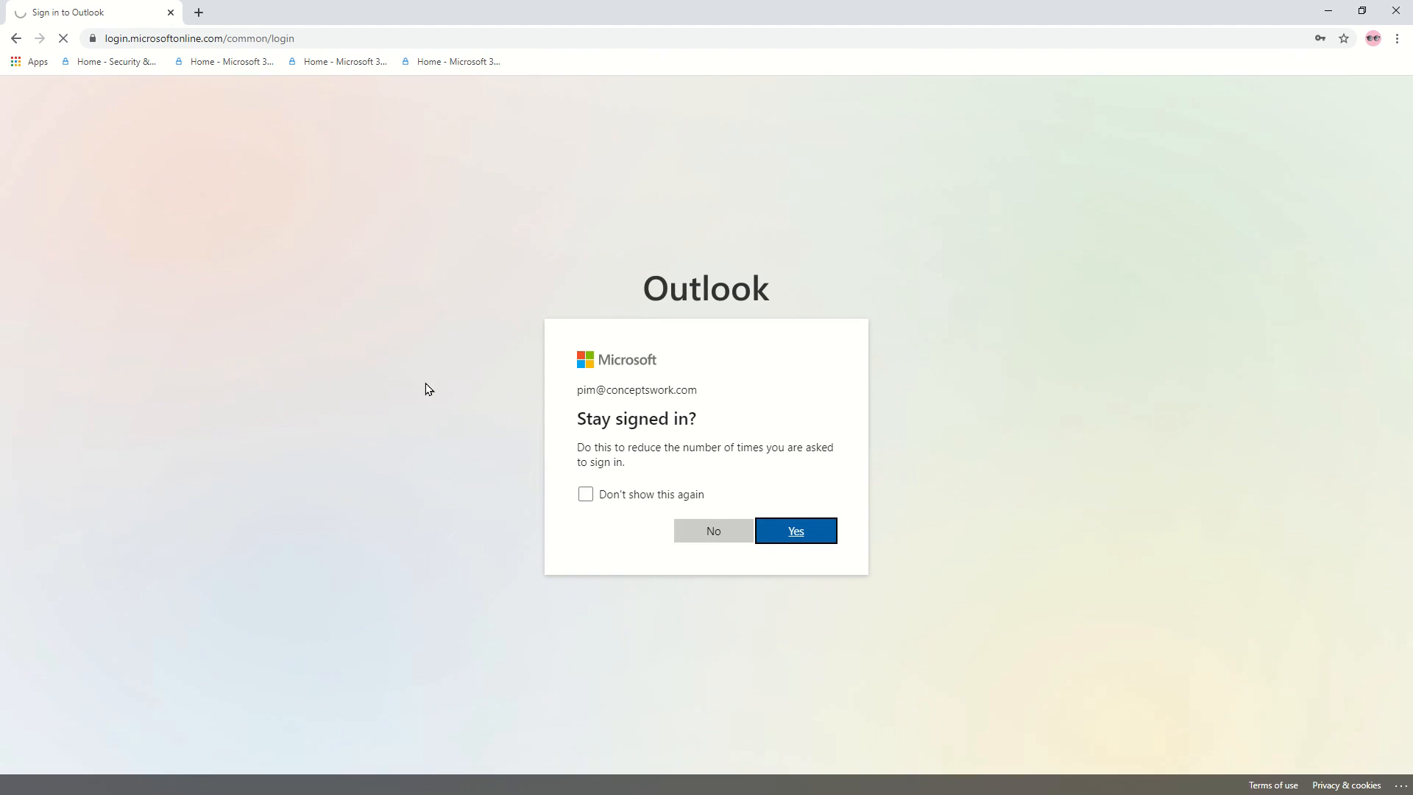
pyautogui.press('Return')
pyautogui.click(320, 35)
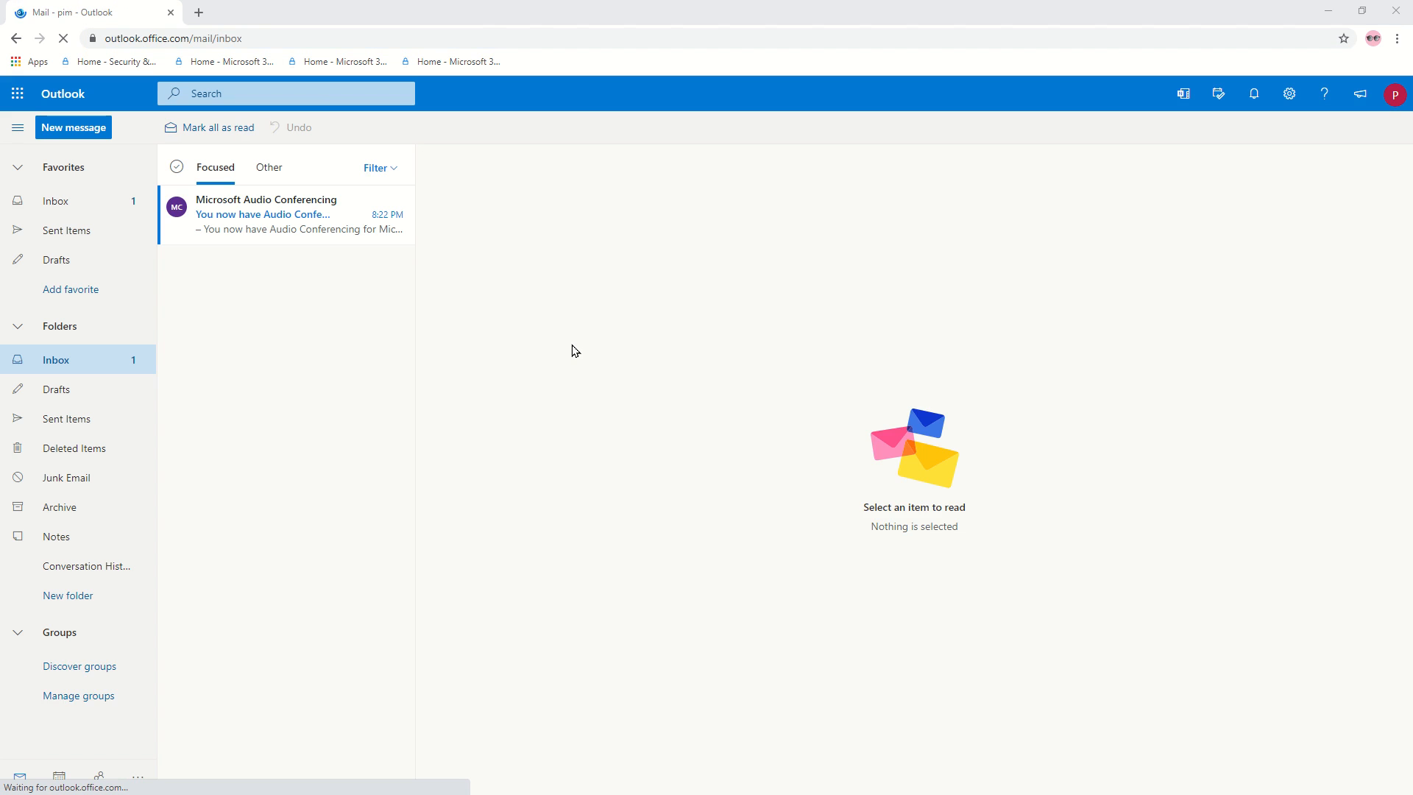
# Stop the Fiddler capture and select the aad_login session from the cas.ms host.
pyautogui.hotkey('alt', 'Tab')
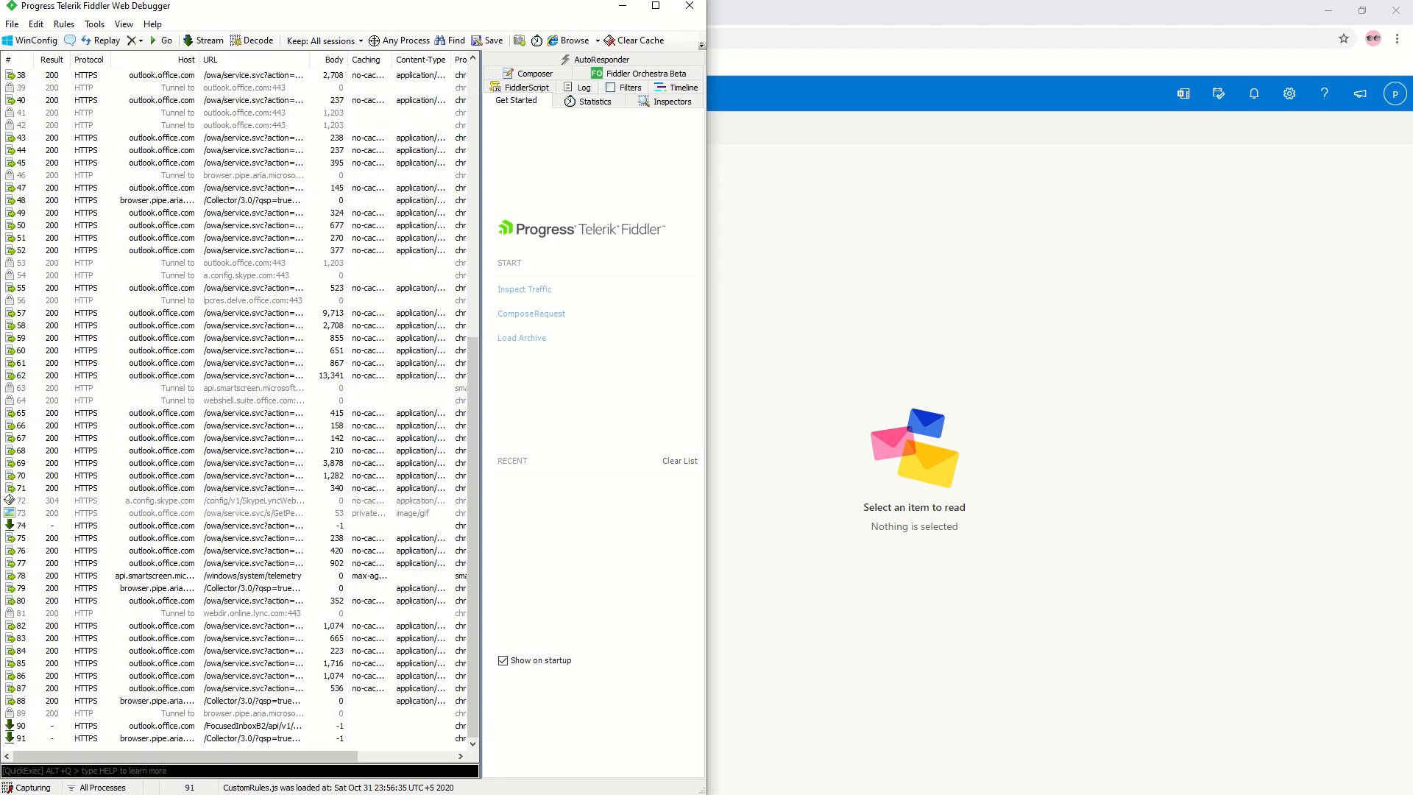
pyautogui.click(44, 787)
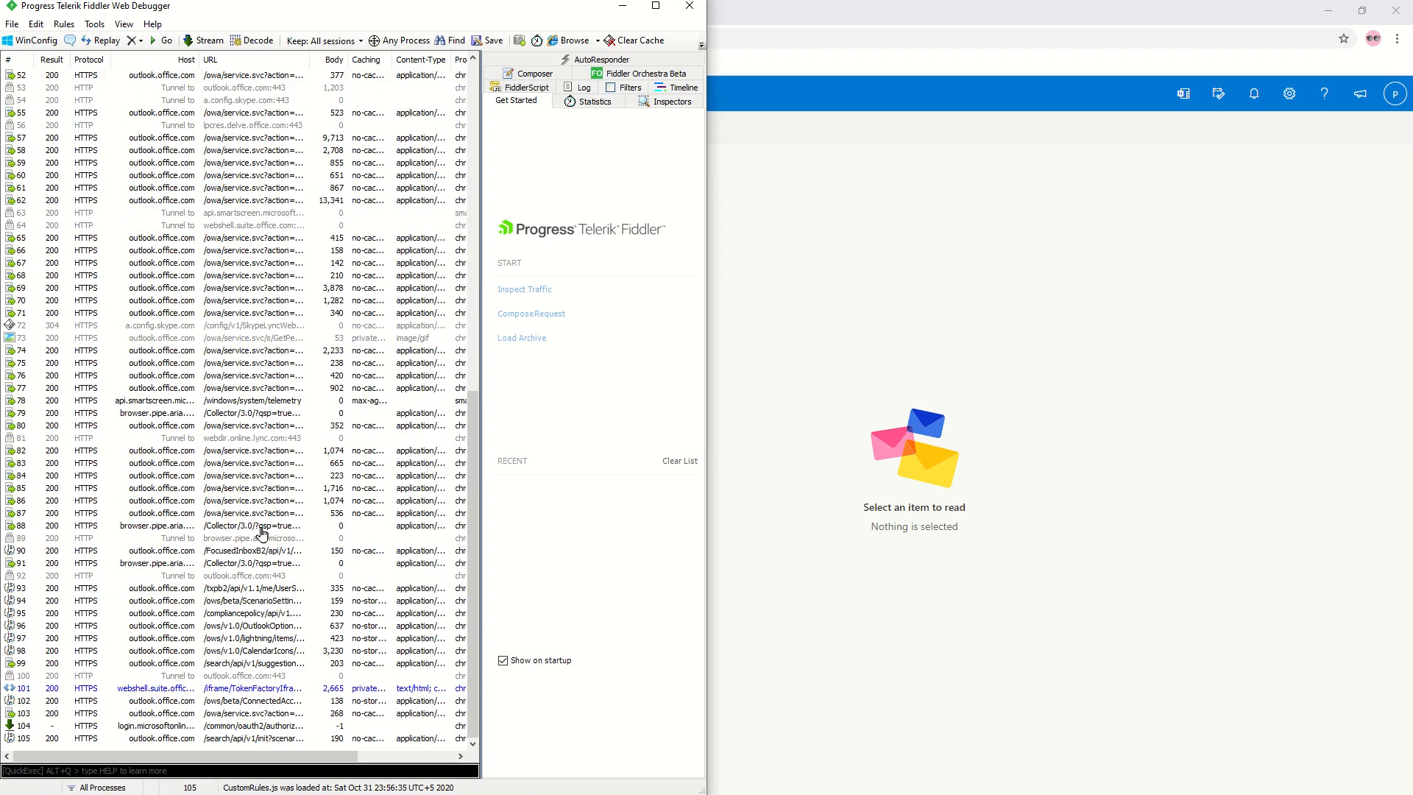
pyautogui.scroll(13, 269, 543)
pyautogui.scroll(1, 269, 542)
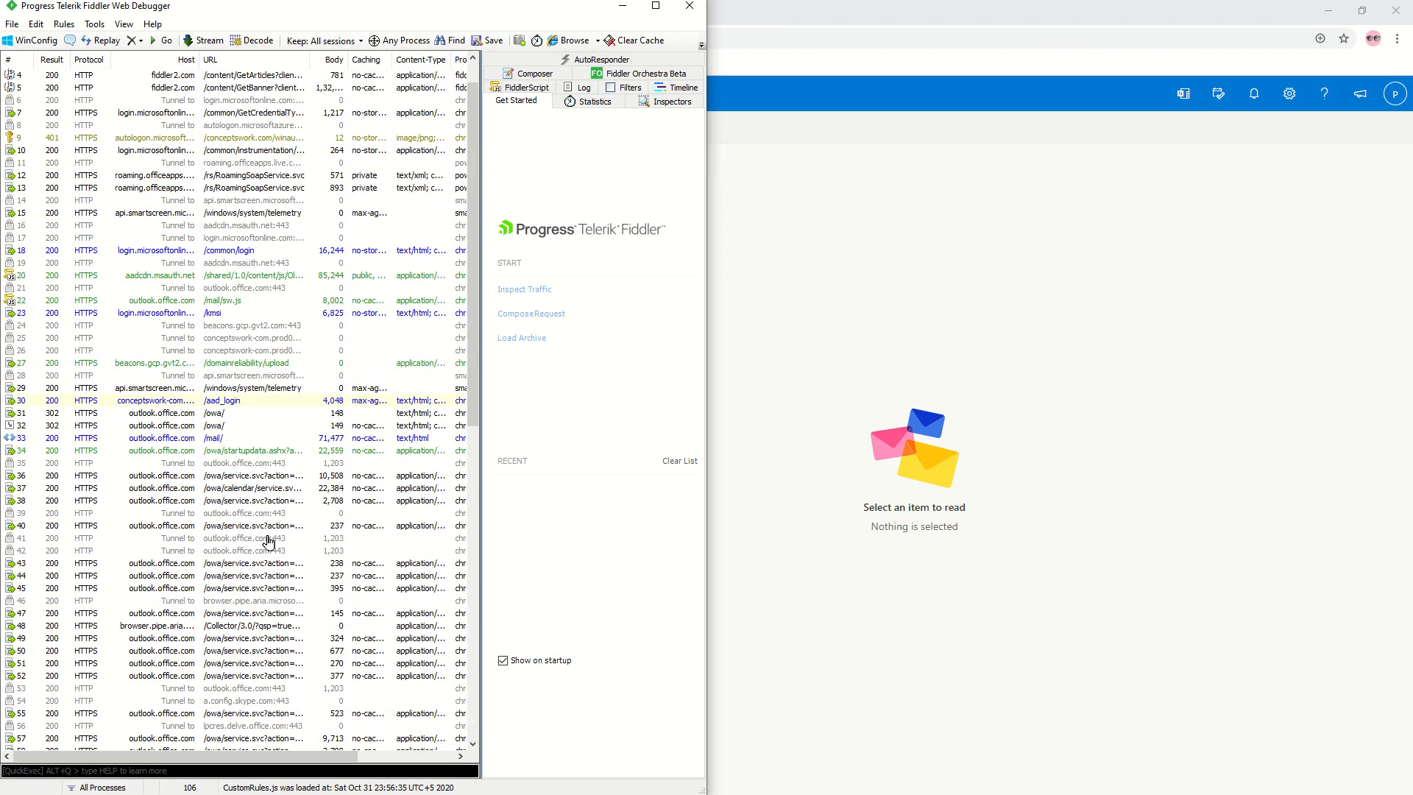
pyautogui.scroll(1, 269, 542)
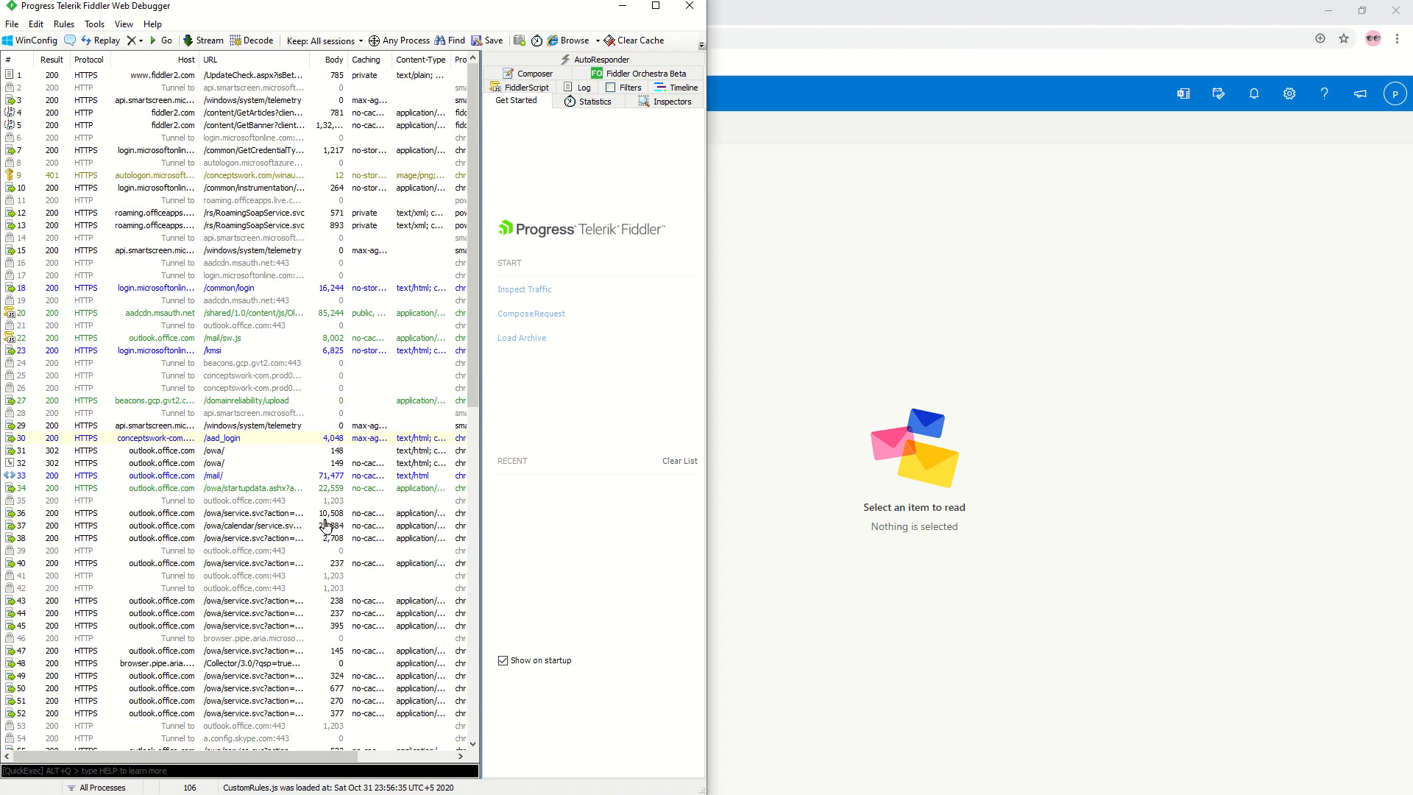
pyautogui.click(176, 439)
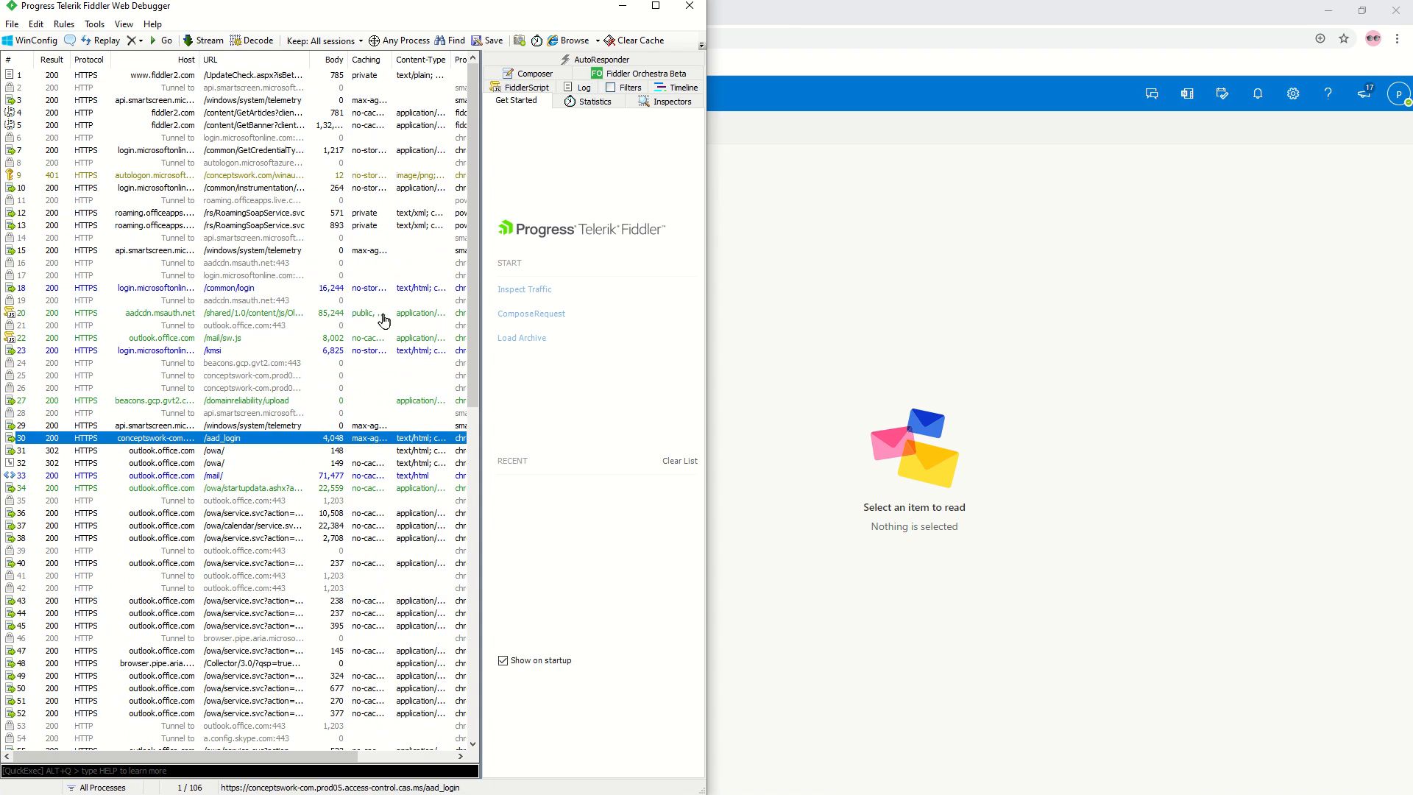
# Open the session's raw request in Notepad and highlight the conceptswork-com.prod05.access-control.cas.ms proxy URL.
pyautogui.click(656, 6)
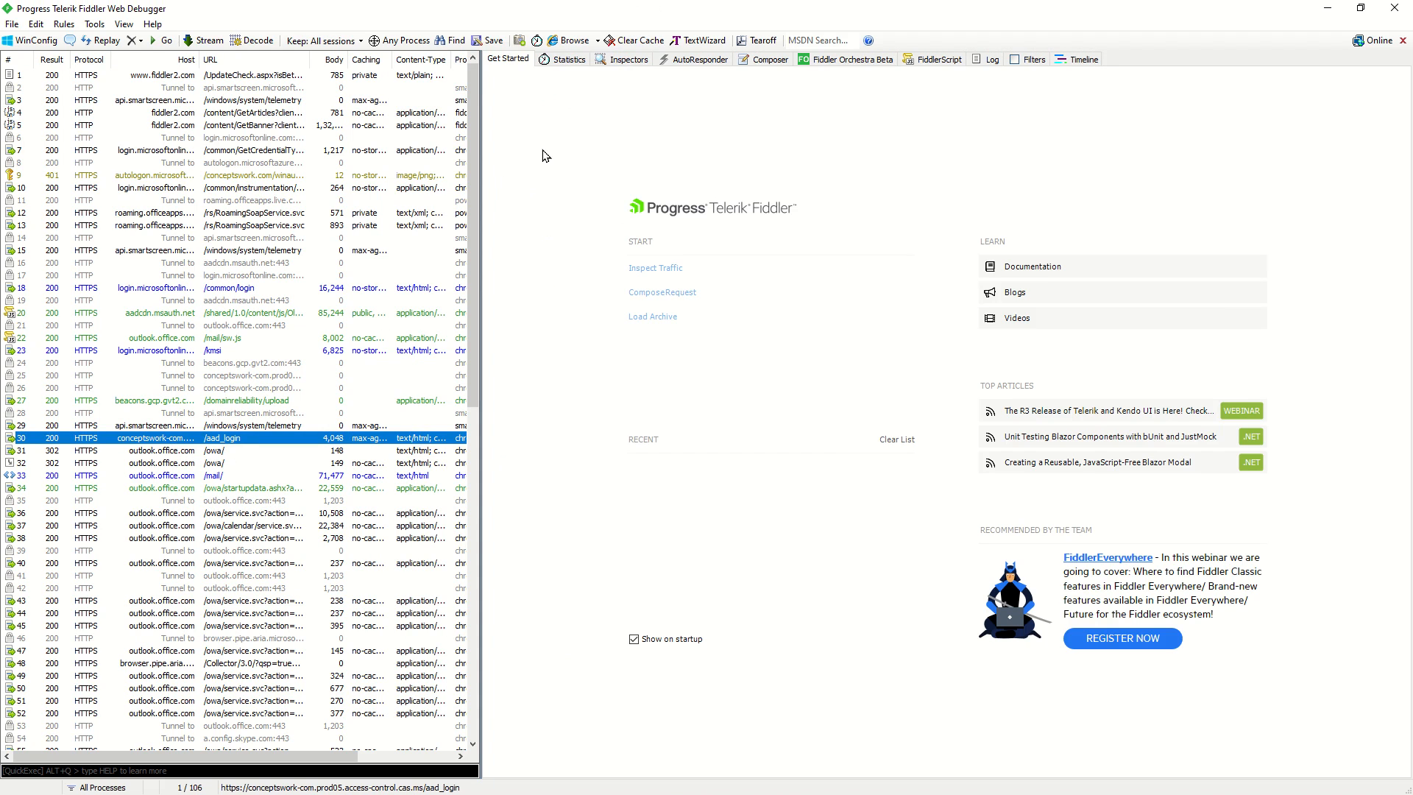
pyautogui.click(624, 62)
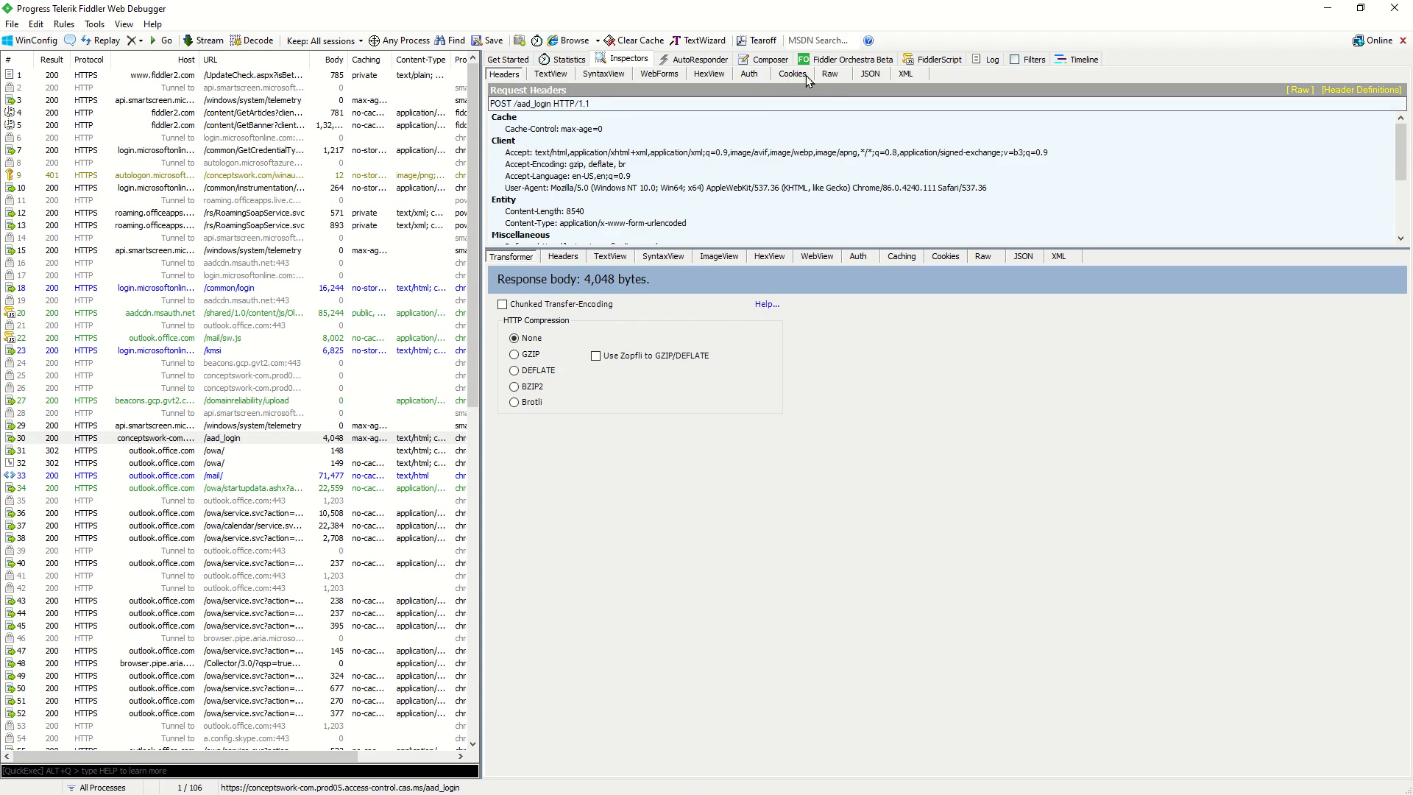
pyautogui.click(830, 74)
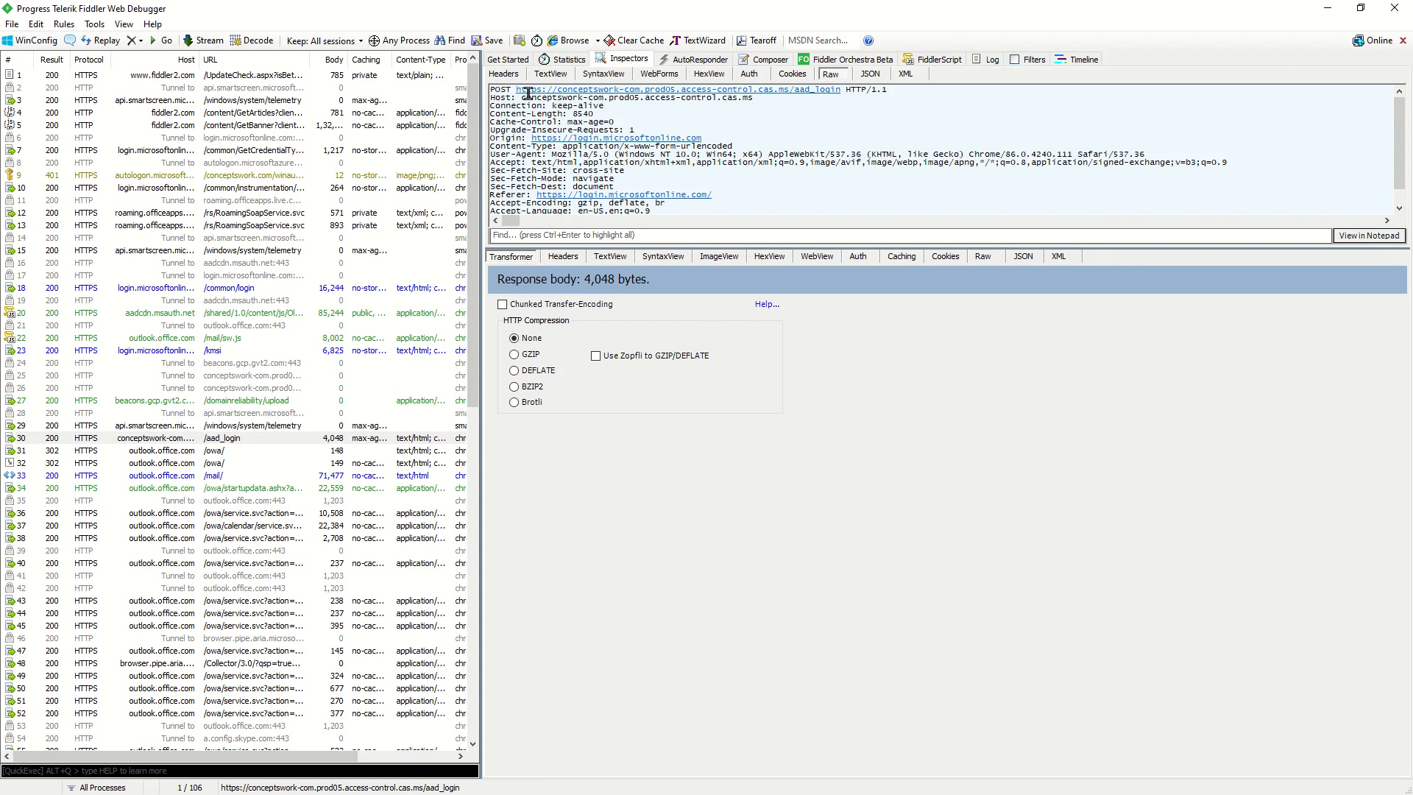
pyautogui.moveTo(516, 89); pyautogui.dragTo(831, 81)
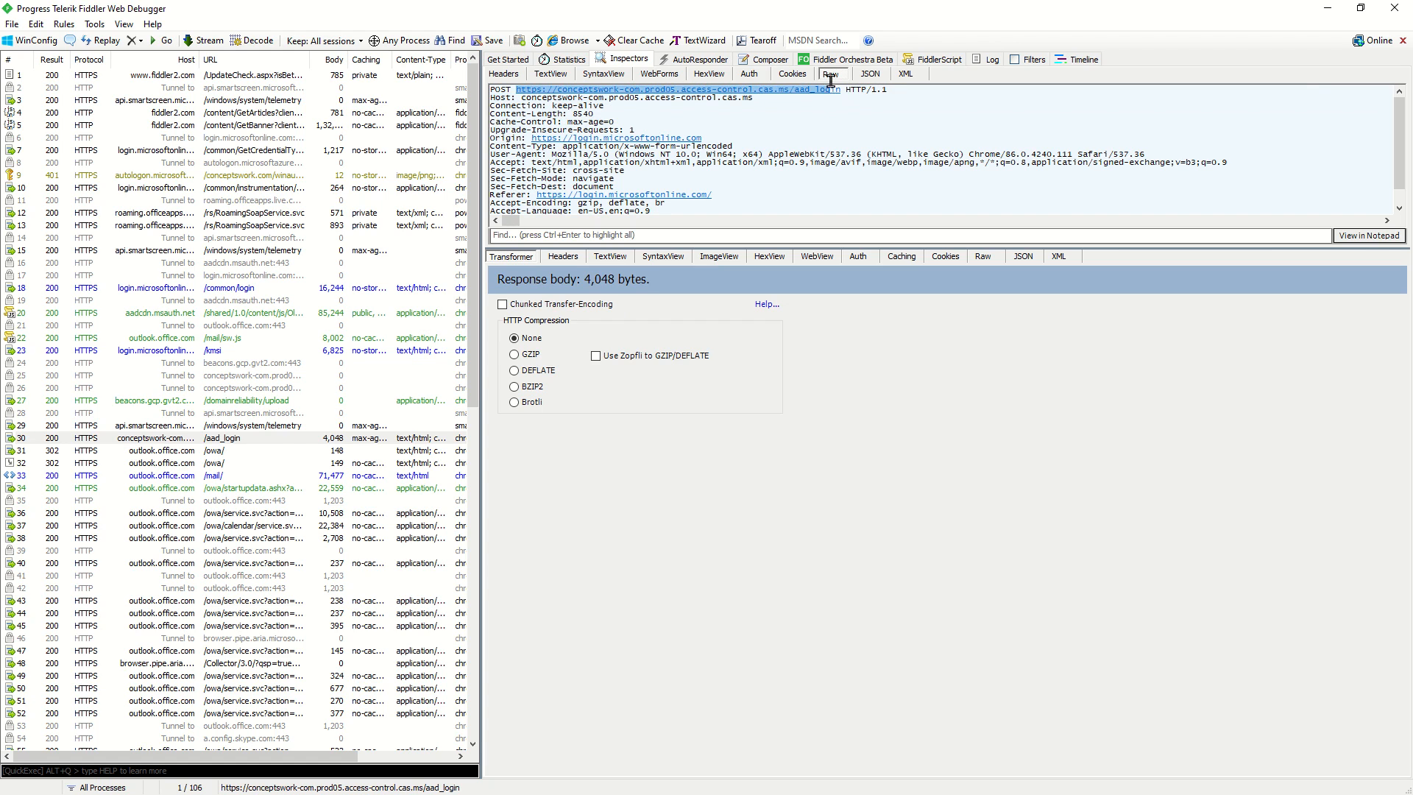
pyautogui.click(1368, 235)
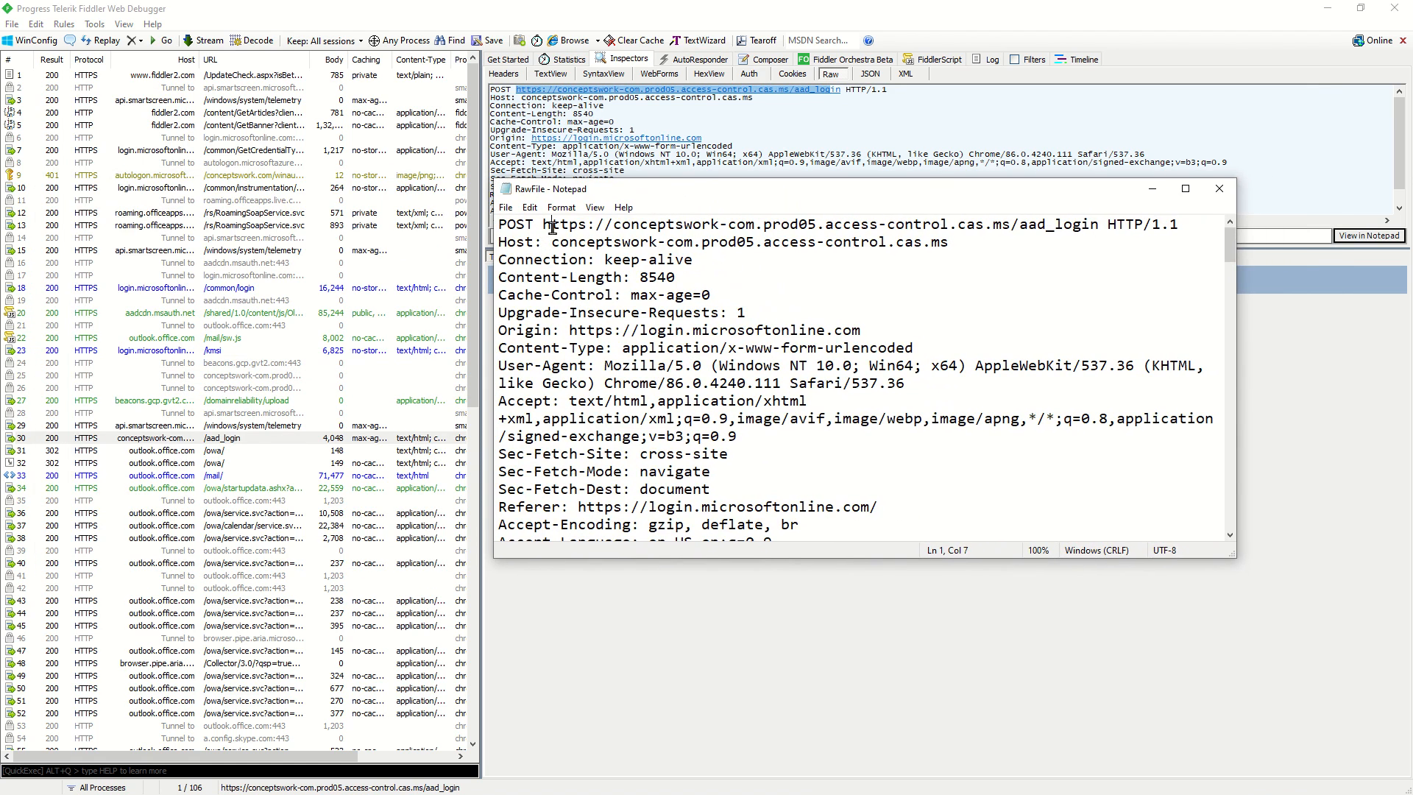
pyautogui.moveTo(552, 226); pyautogui.dragTo(1045, 224)
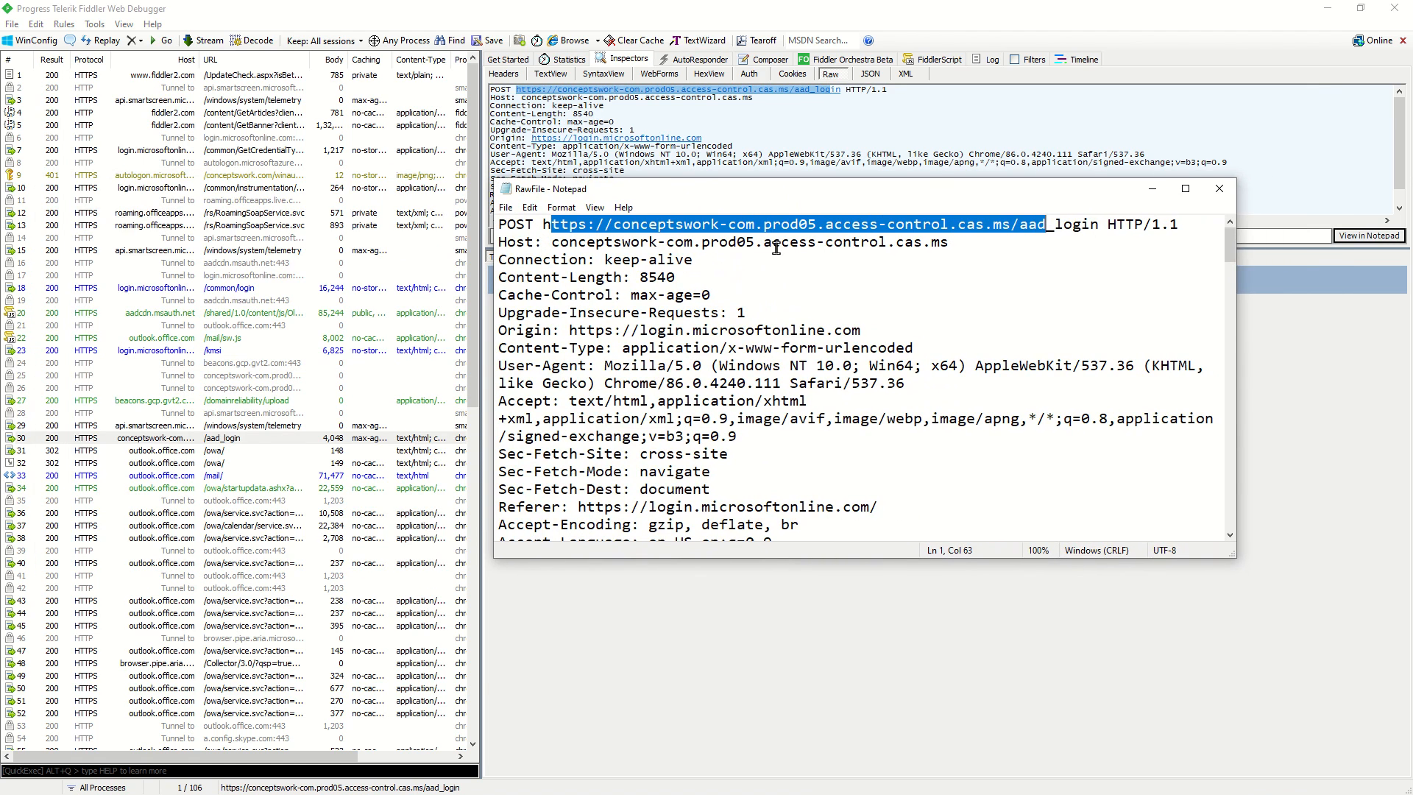
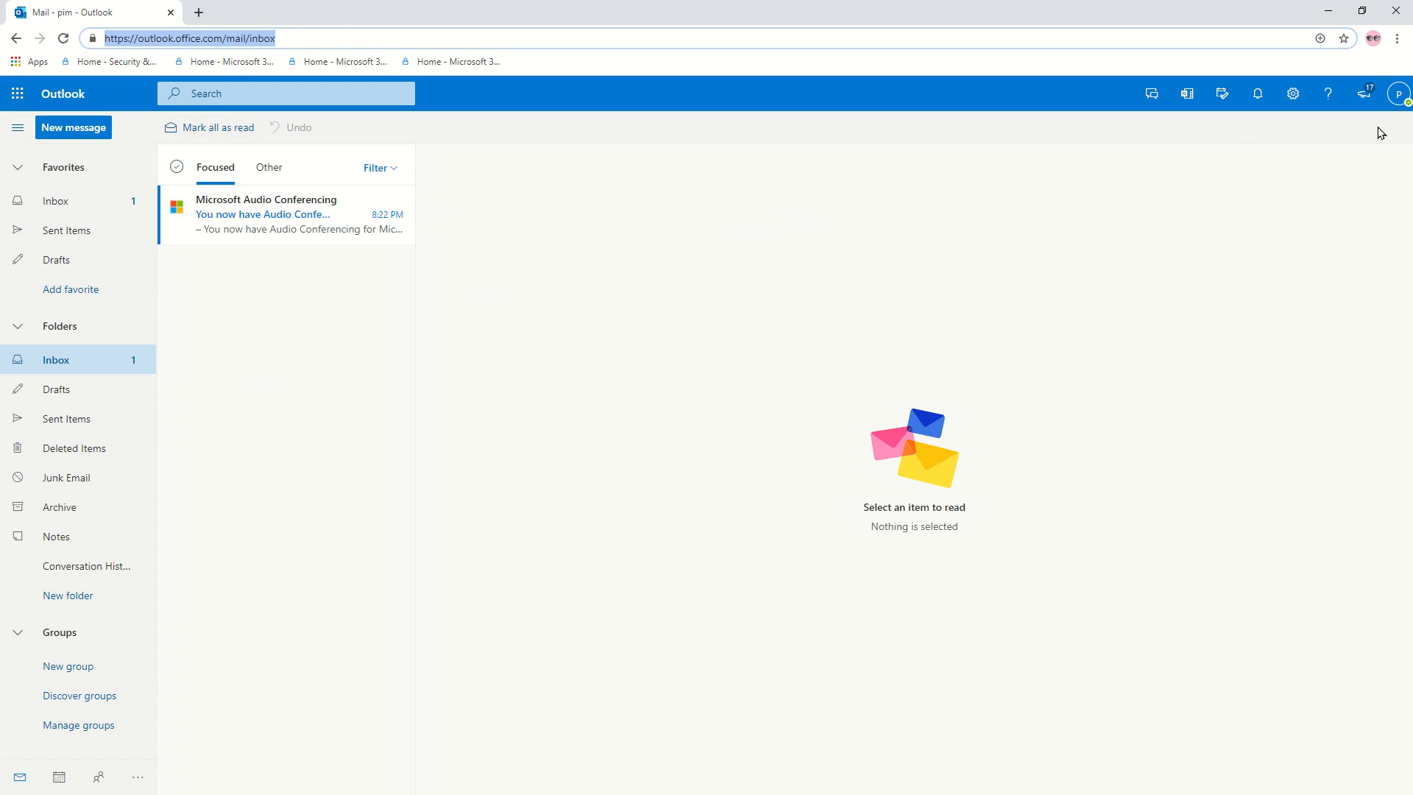
# Check the signed-in account, then open the Microsoft Audio Conferencing email and select its body text down to the phone-number note.
pyautogui.click(1397, 94)
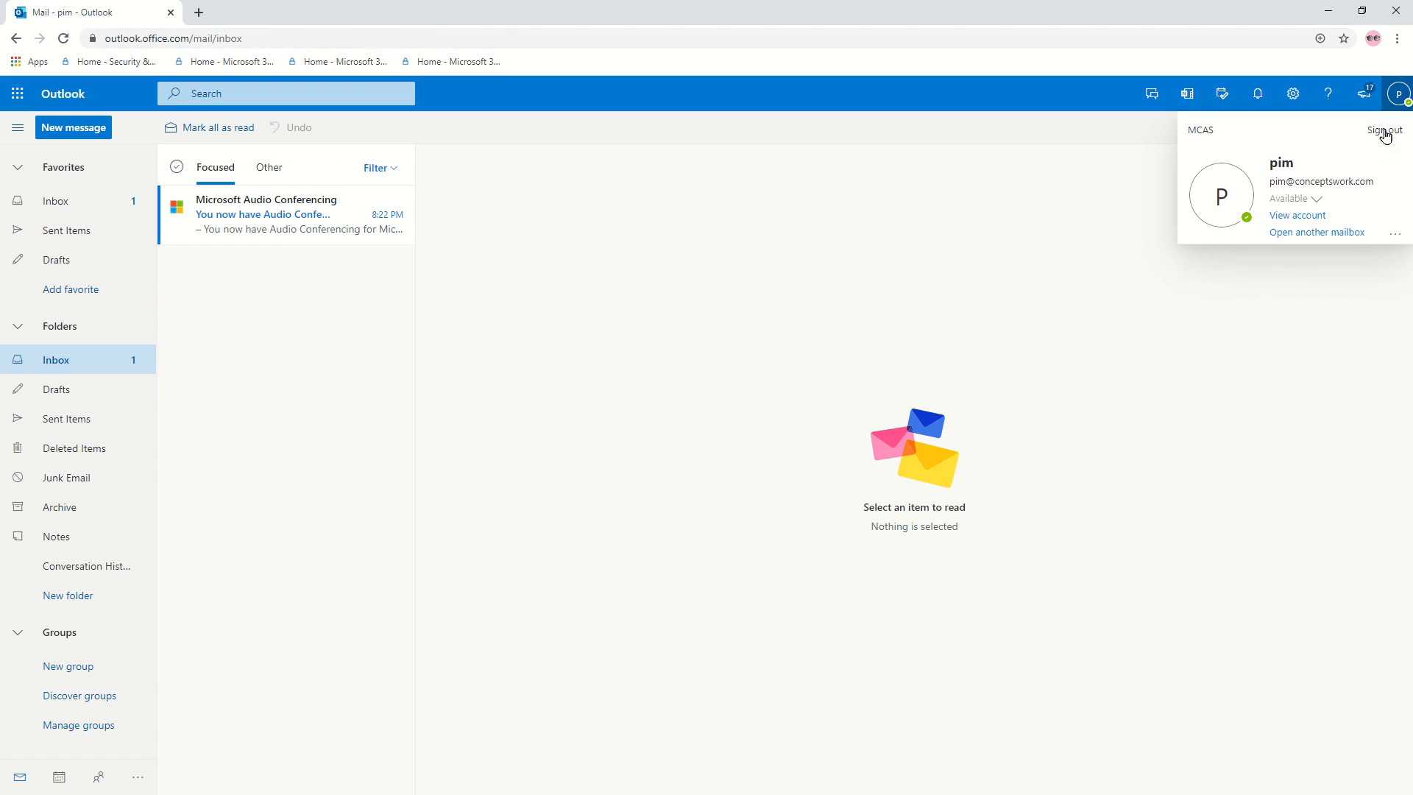
pyautogui.click(312, 234)
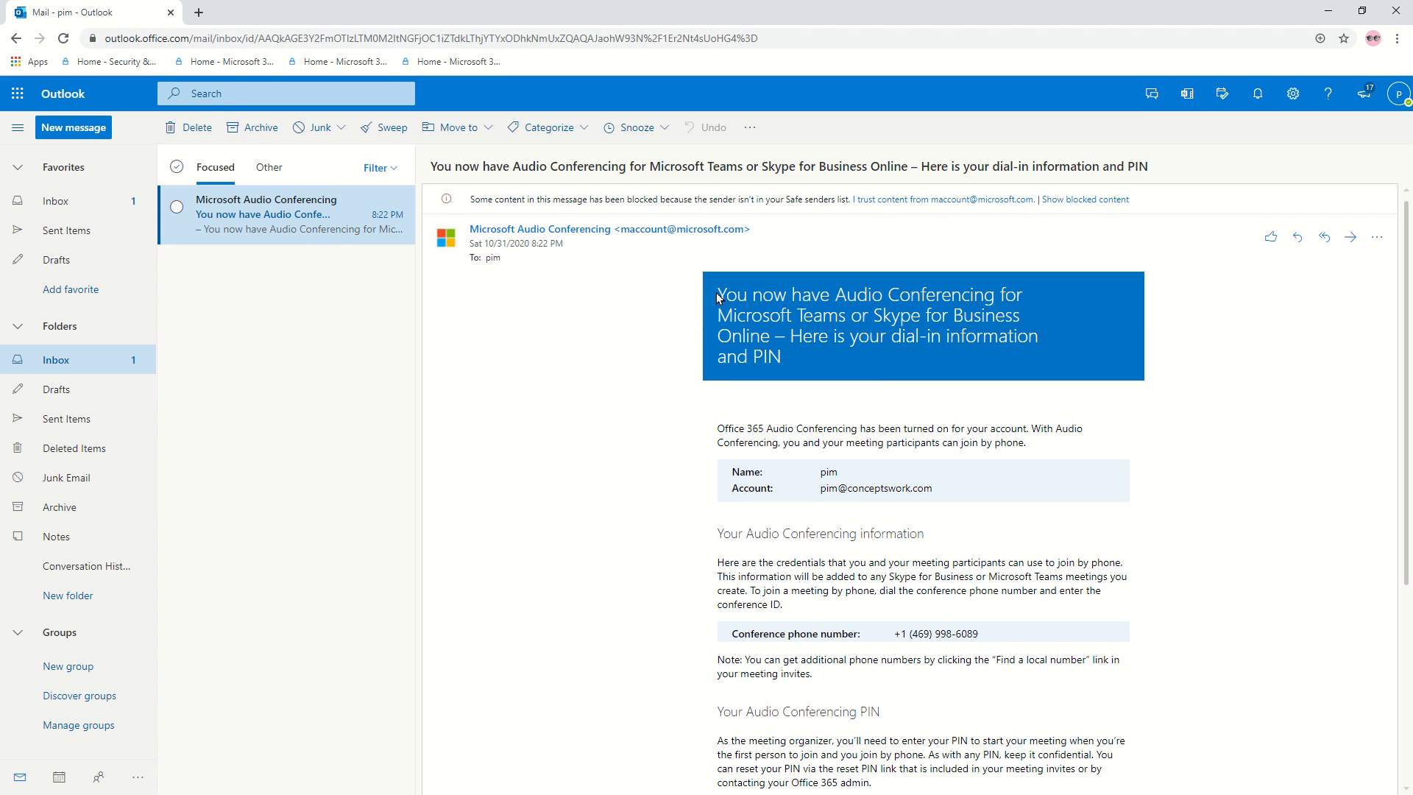
pyautogui.moveTo(1001, 441); pyautogui.dragTo(1116, 659)
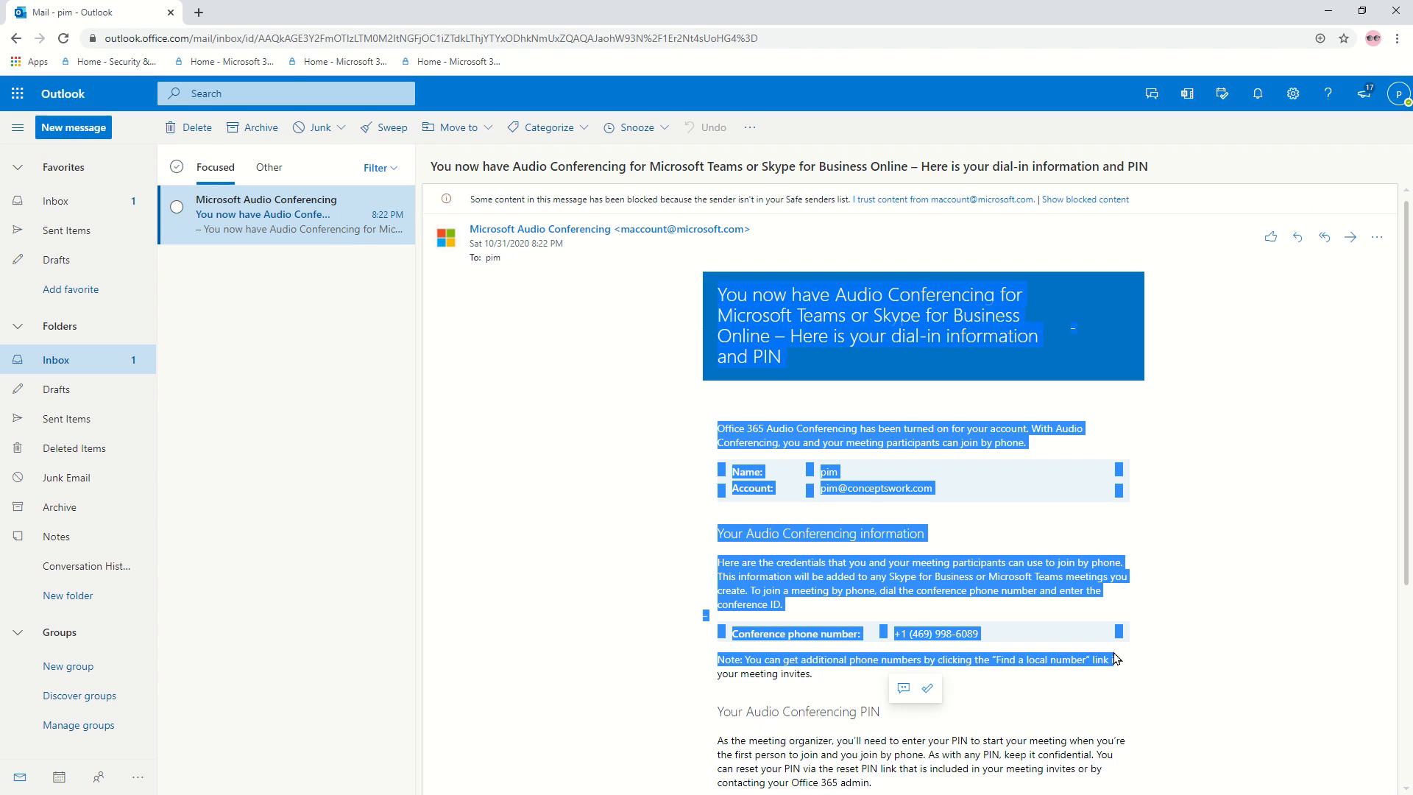
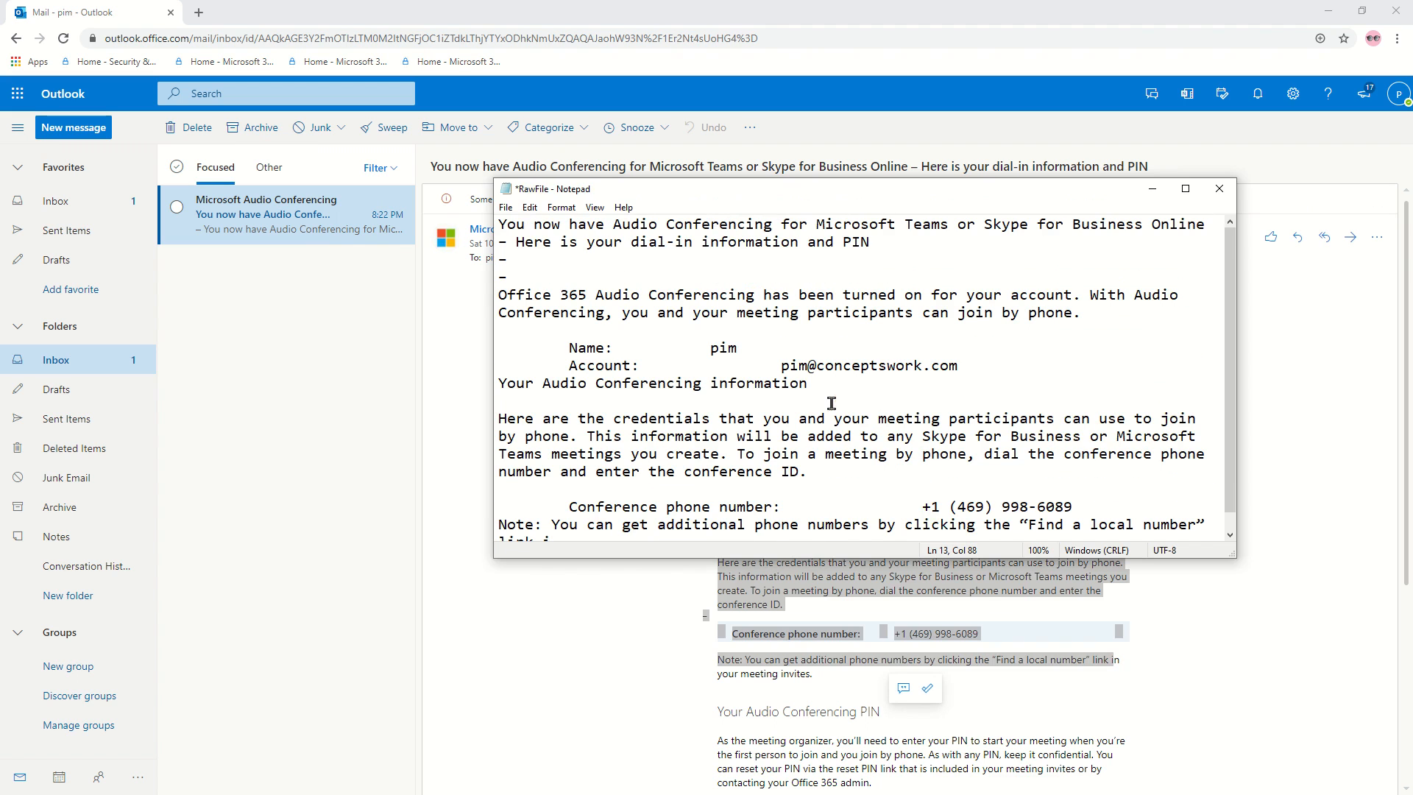
# Select part of the pasted email text, then close the scratch notes without saving.
pyautogui.moveTo(614, 262); pyautogui.dragTo(695, 559)
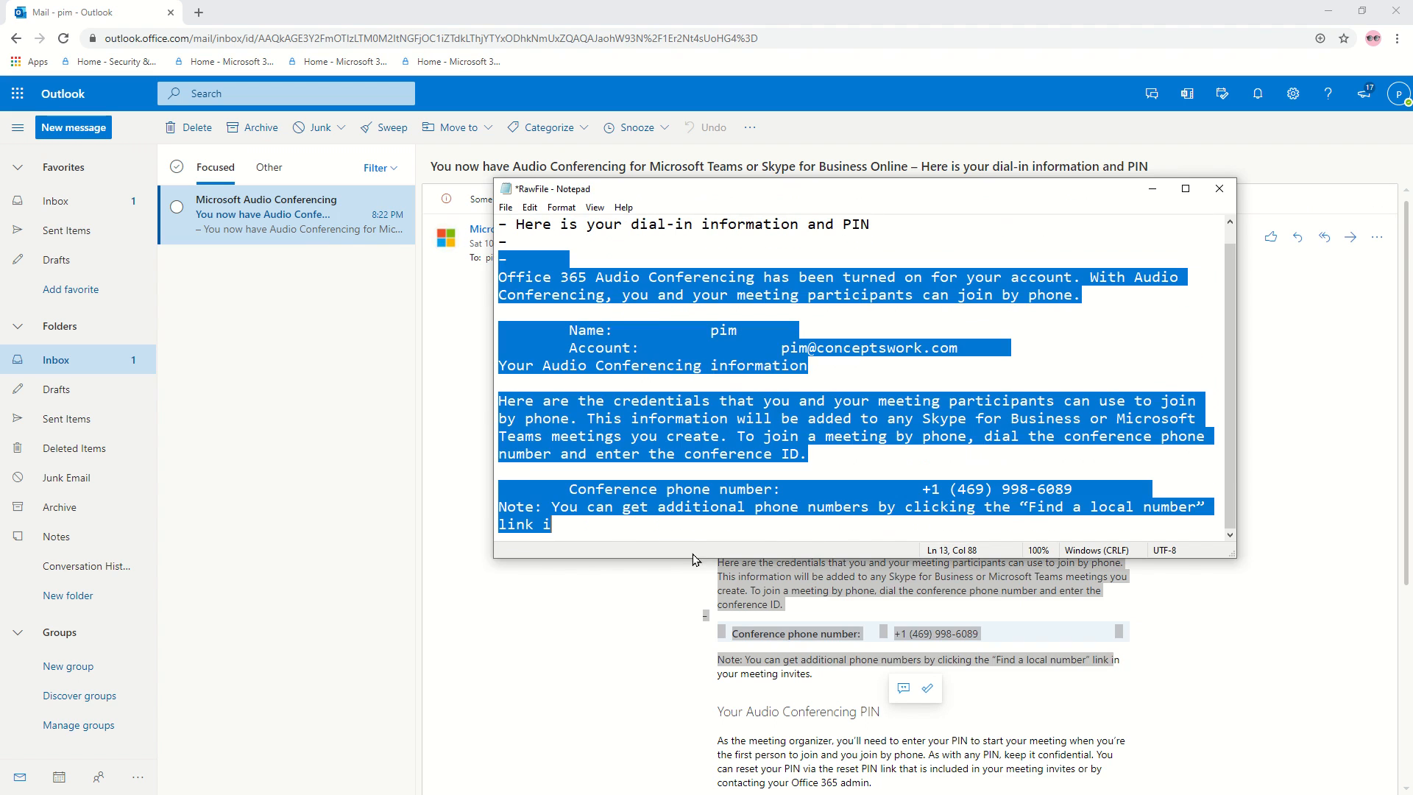
pyautogui.click(1219, 188)
pyautogui.click(731, 413)
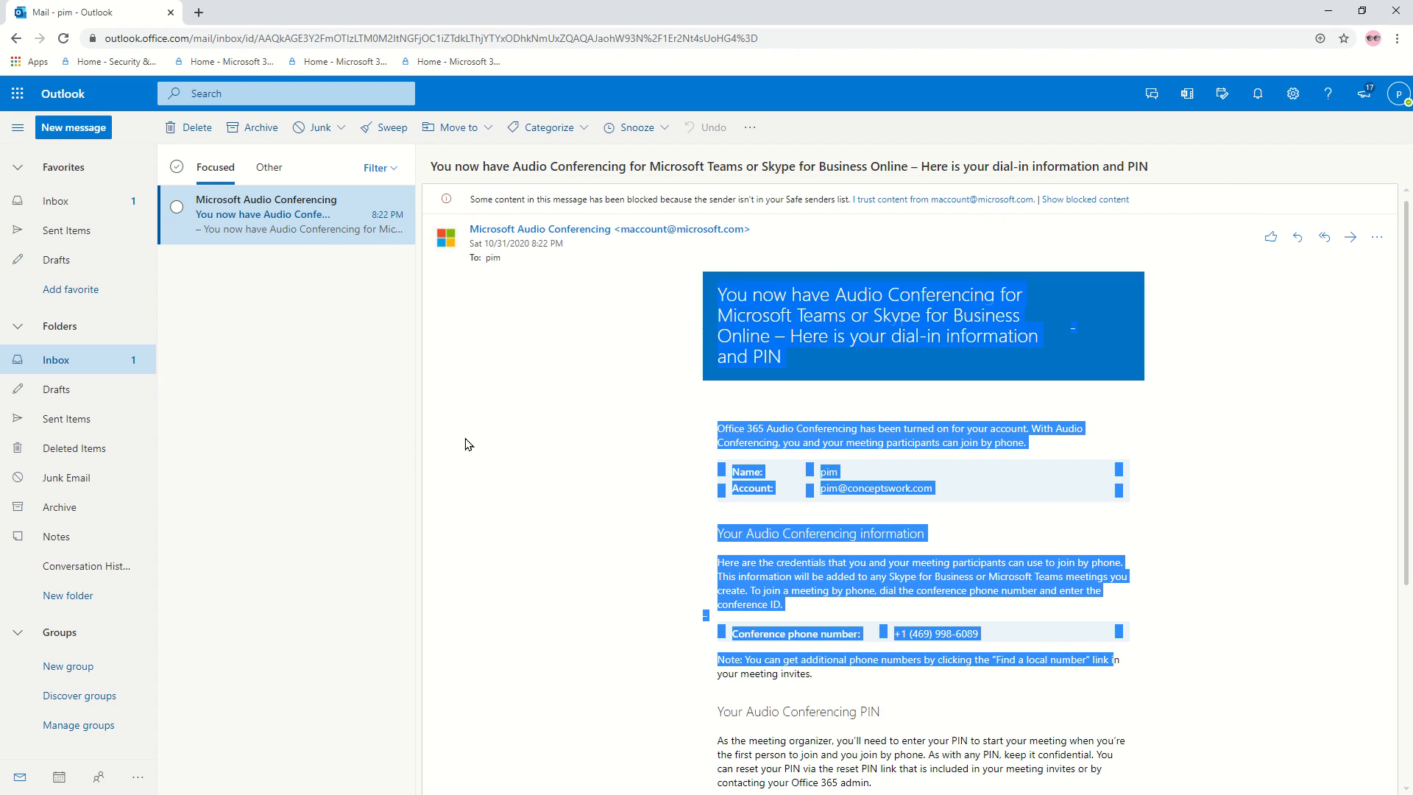
# Sign out of Outlook on the web and close that browser.
pyautogui.click(1404, 103)
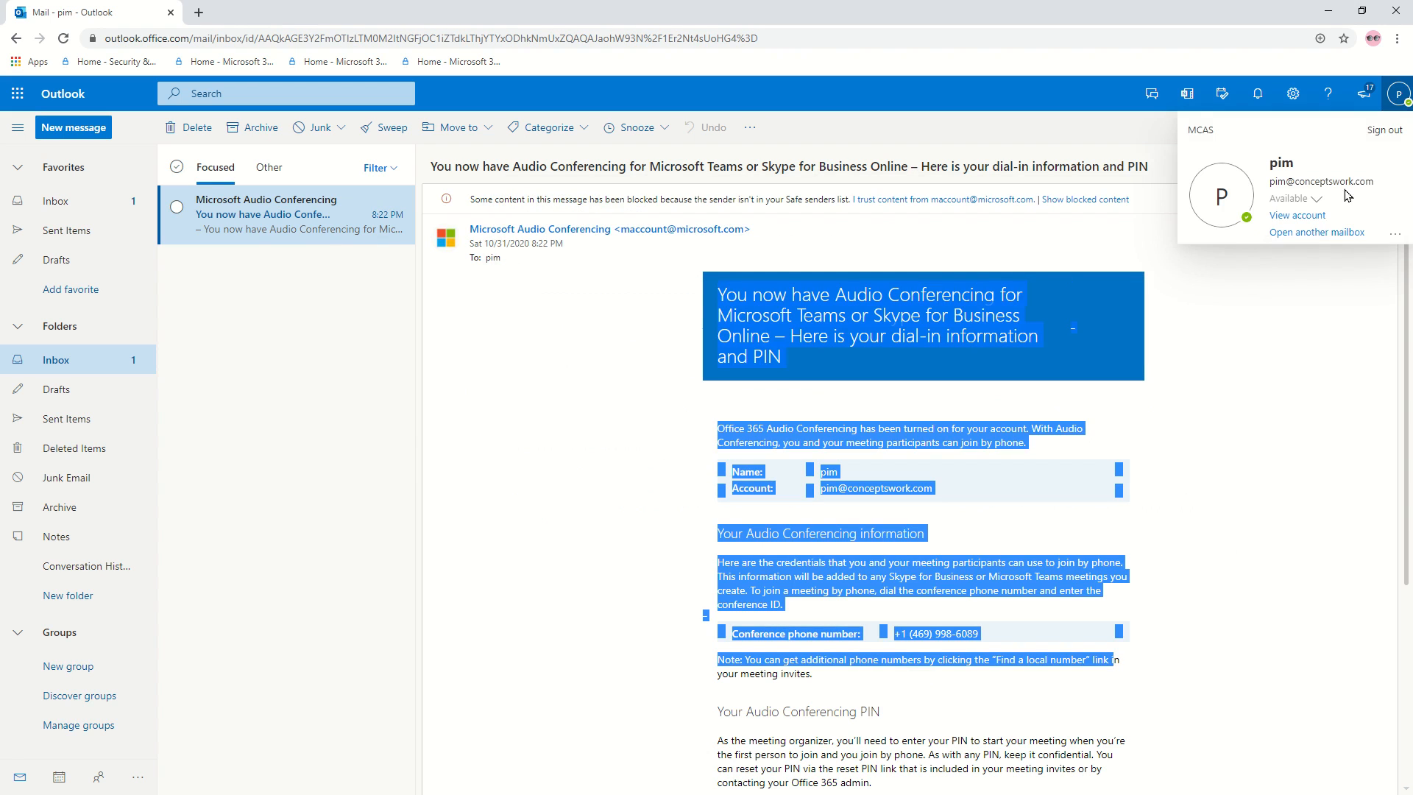
pyautogui.click(1380, 127)
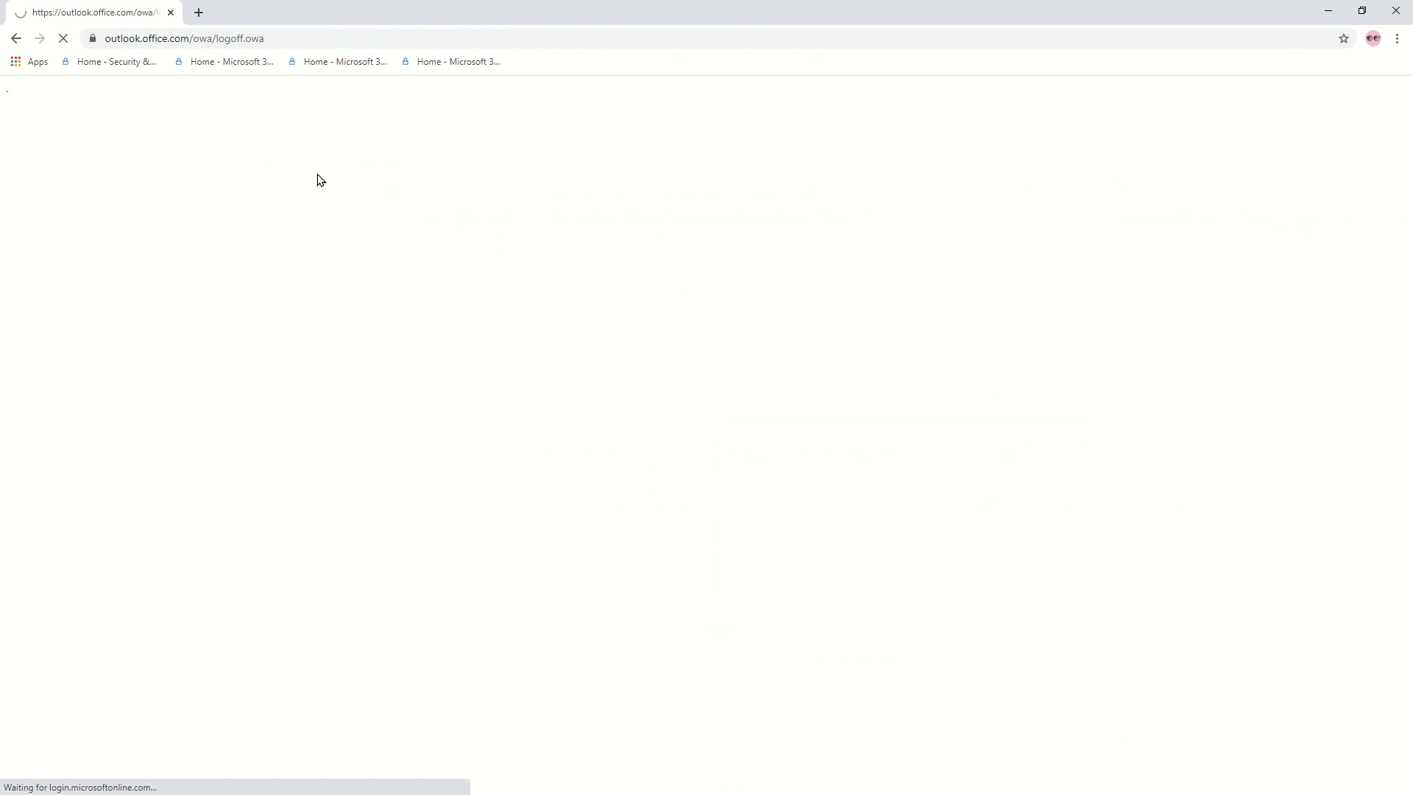
pyautogui.click(171, 13)
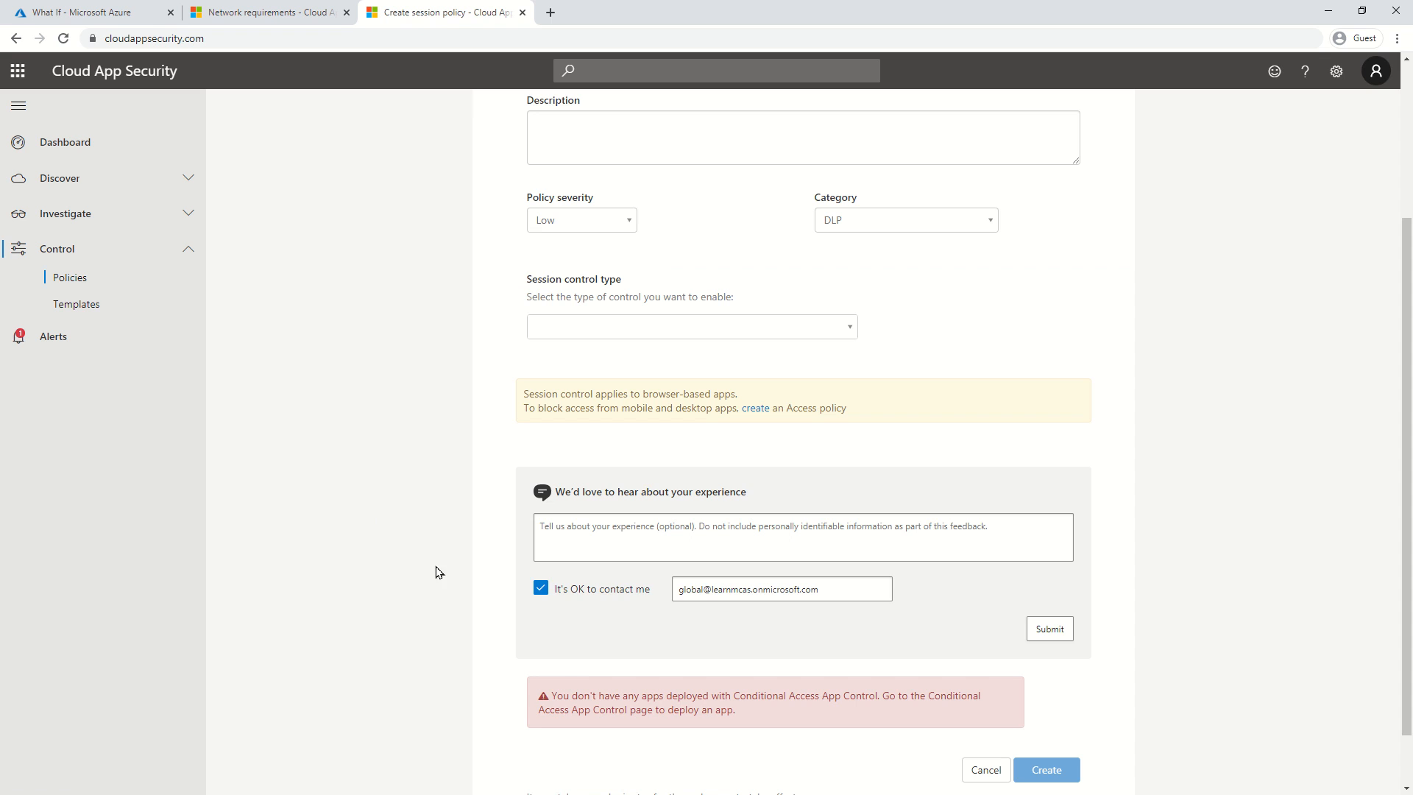
# Reload the policy form, check the What If results, then open Policies, listing 26 policies.
pyautogui.click(62, 40)
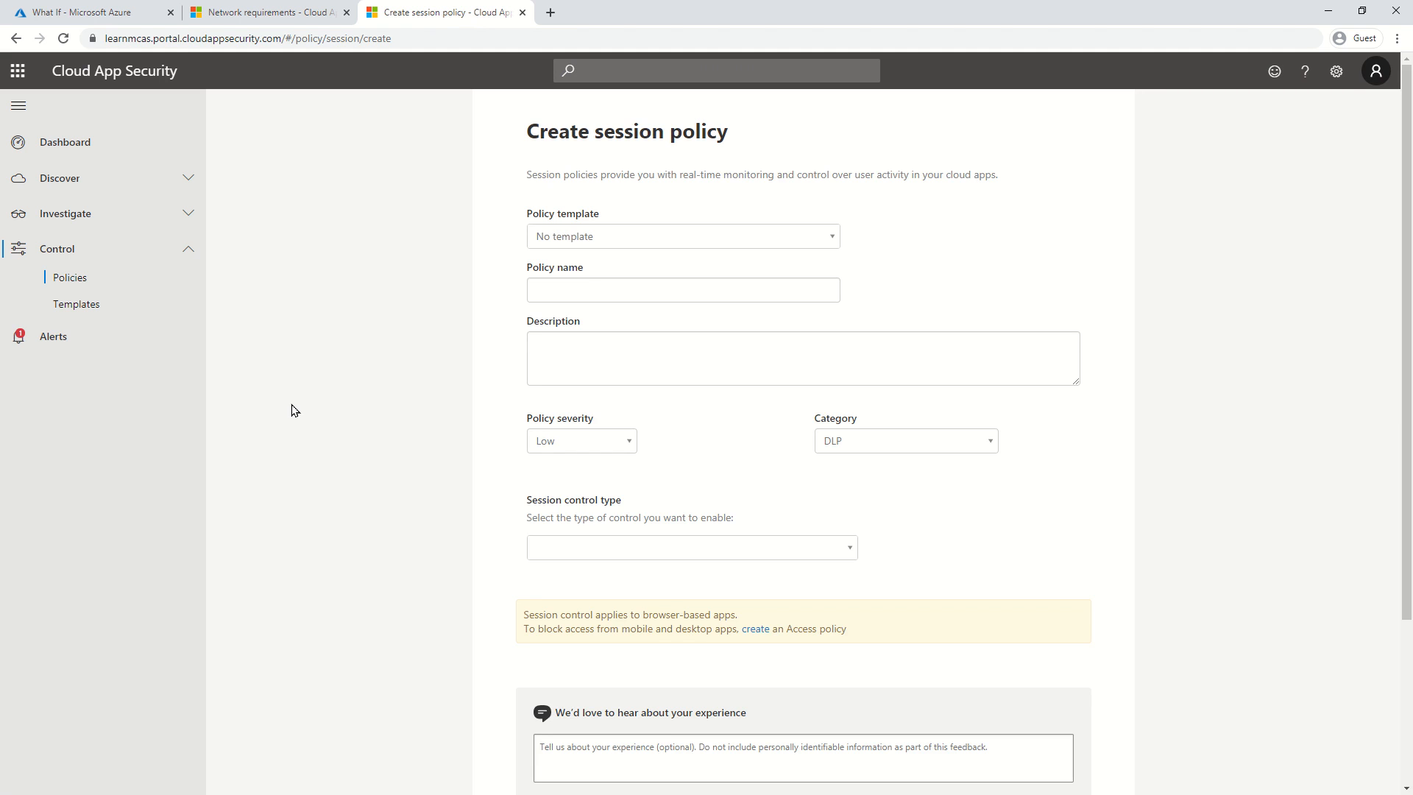
pyautogui.scroll(-3, 338, 306)
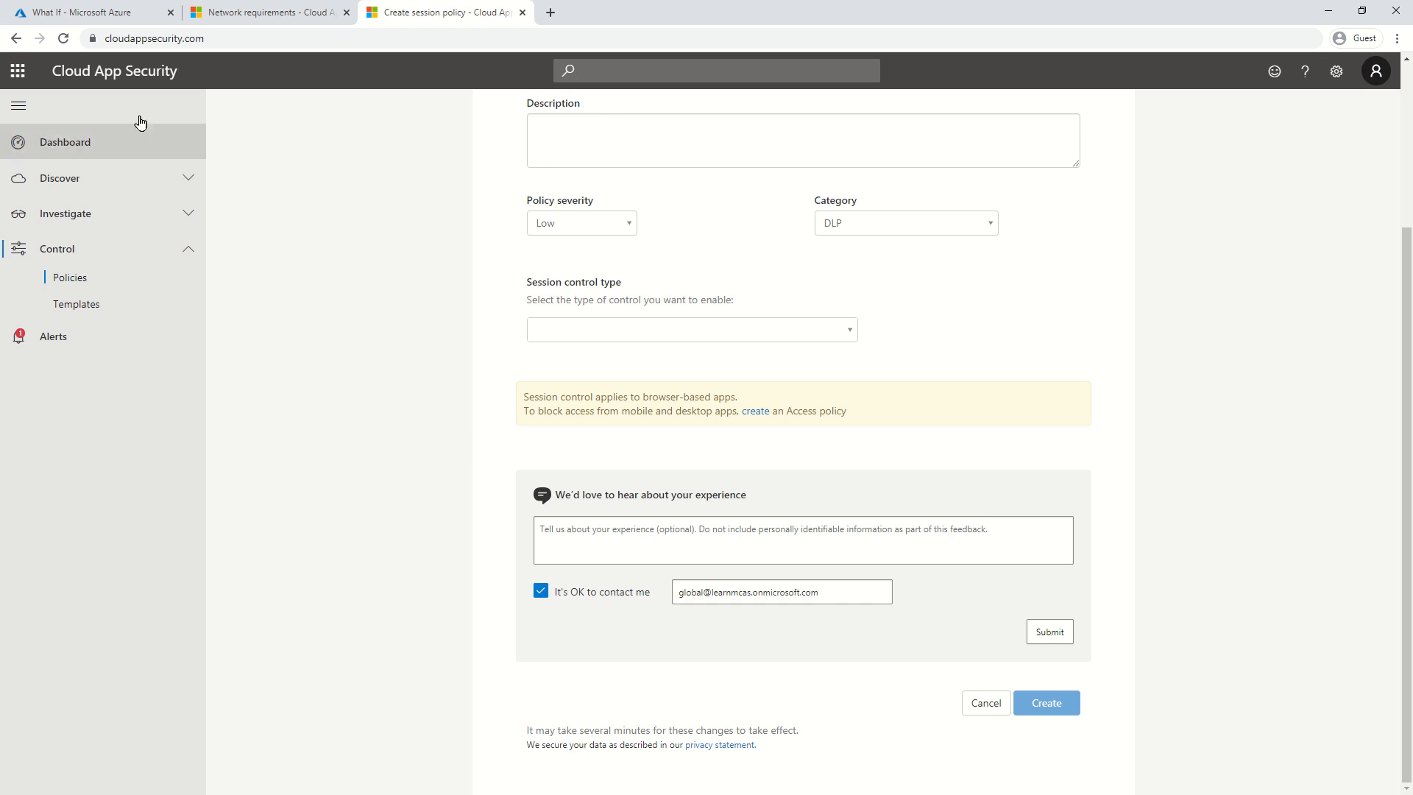
pyautogui.click(117, 67)
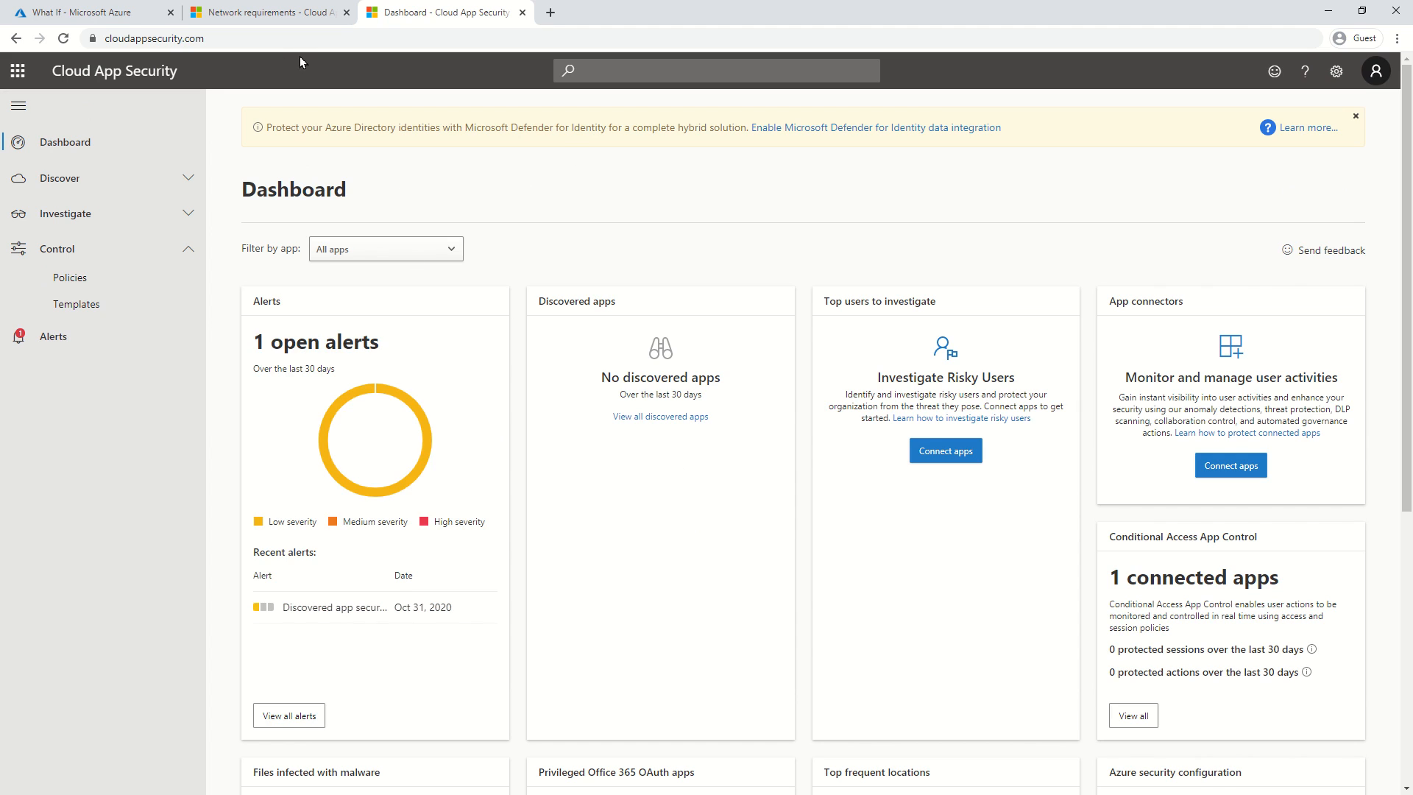
pyautogui.click(324, 38)
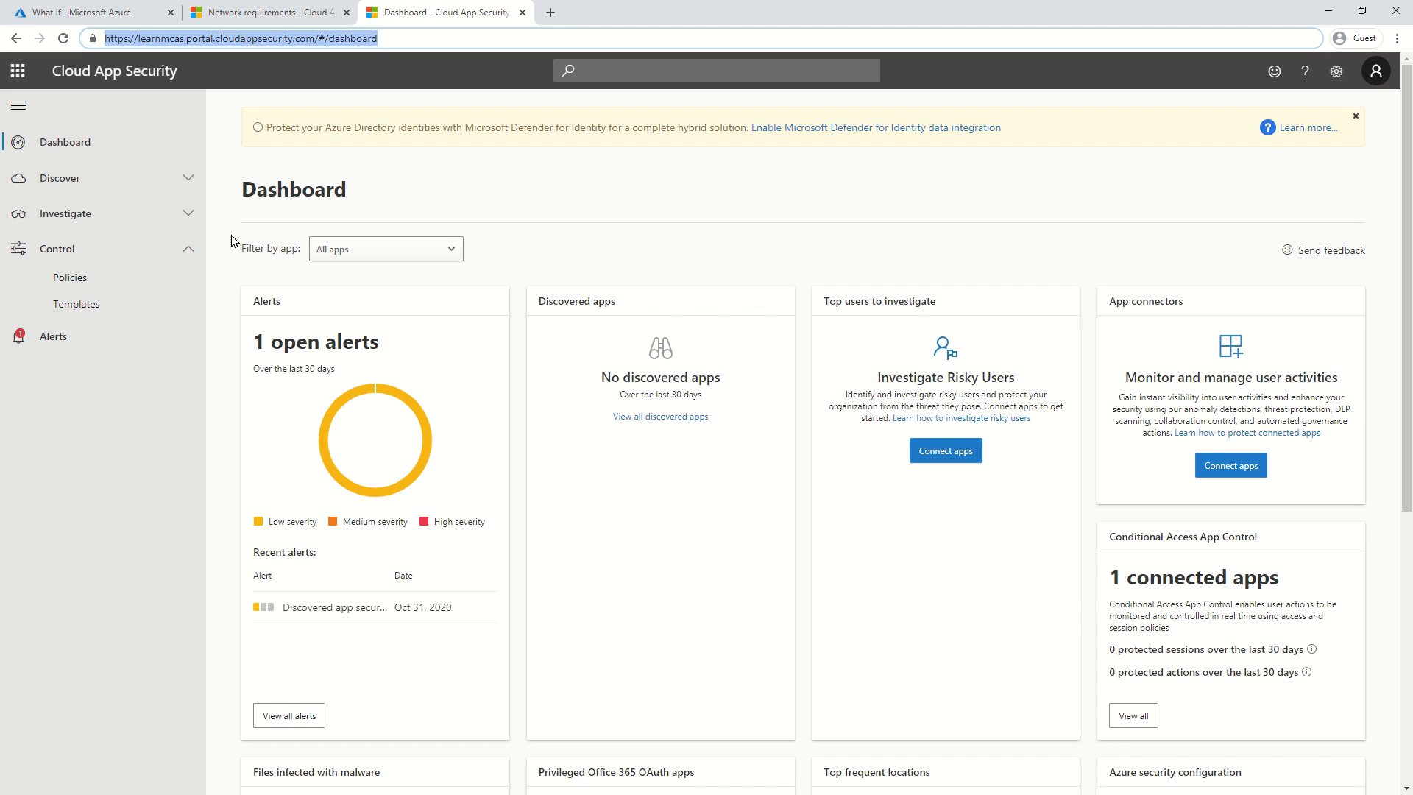
pyautogui.click(128, 13)
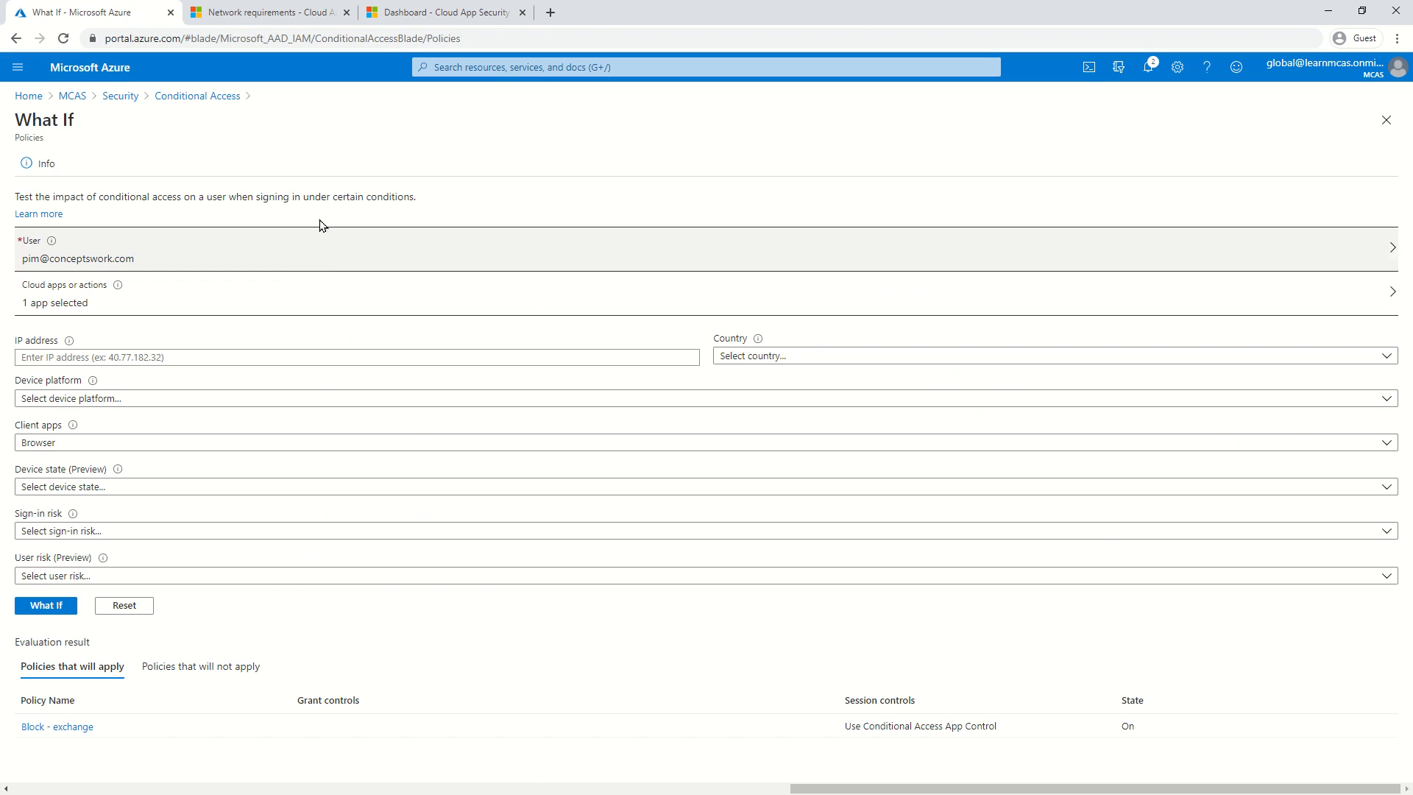
pyautogui.click(419, 12)
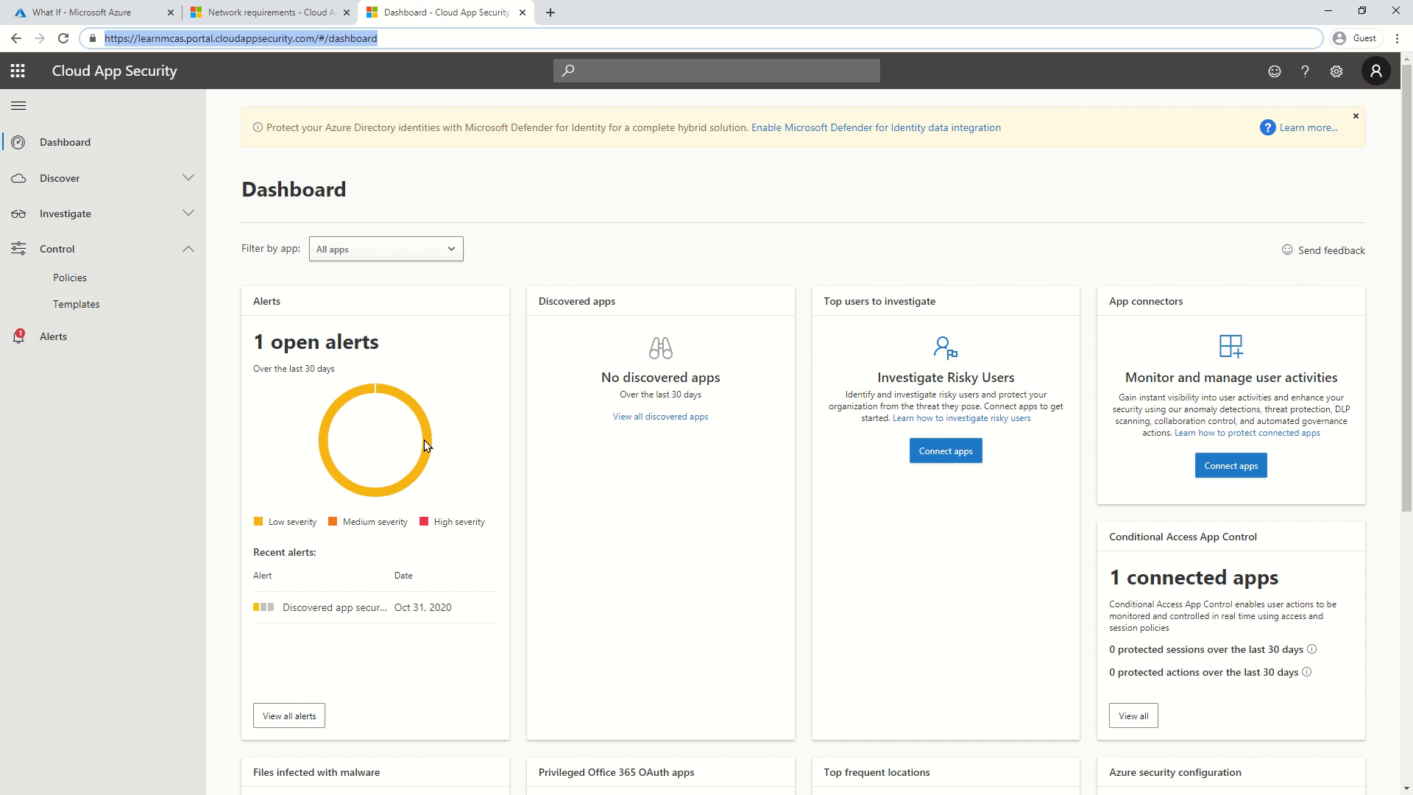
pyautogui.click(74, 280)
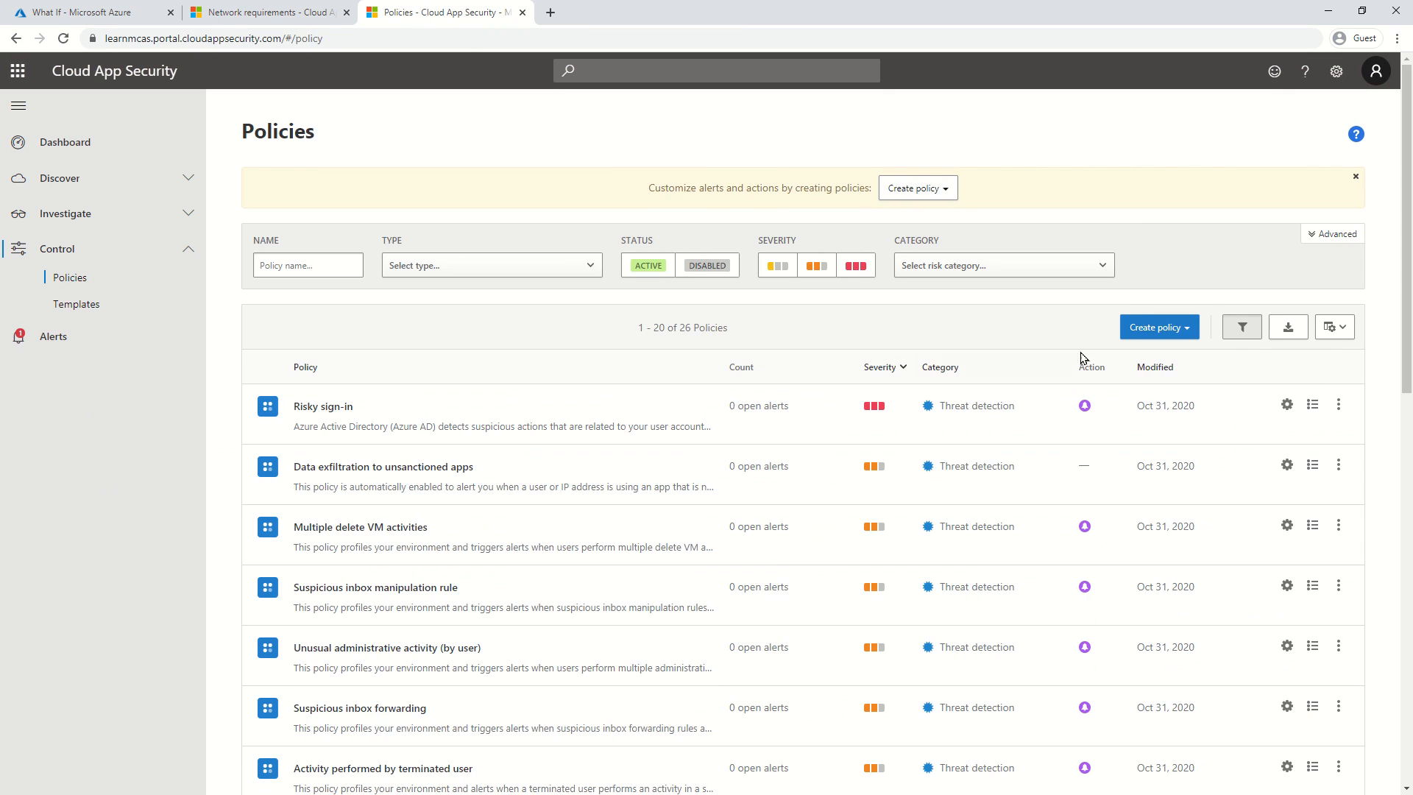
# Start a new session policy and browse the available policy templates.
pyautogui.click(1157, 329)
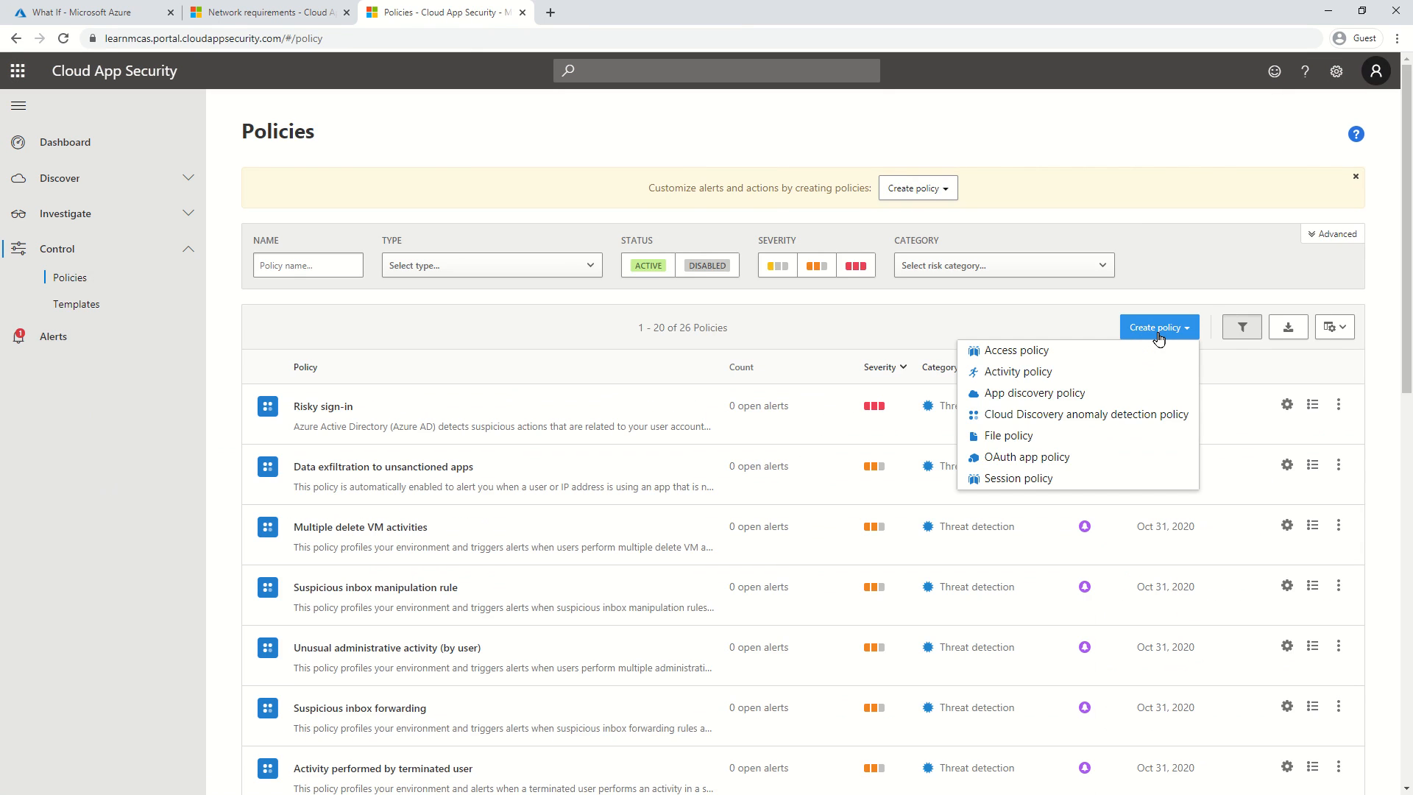
pyautogui.click(1084, 485)
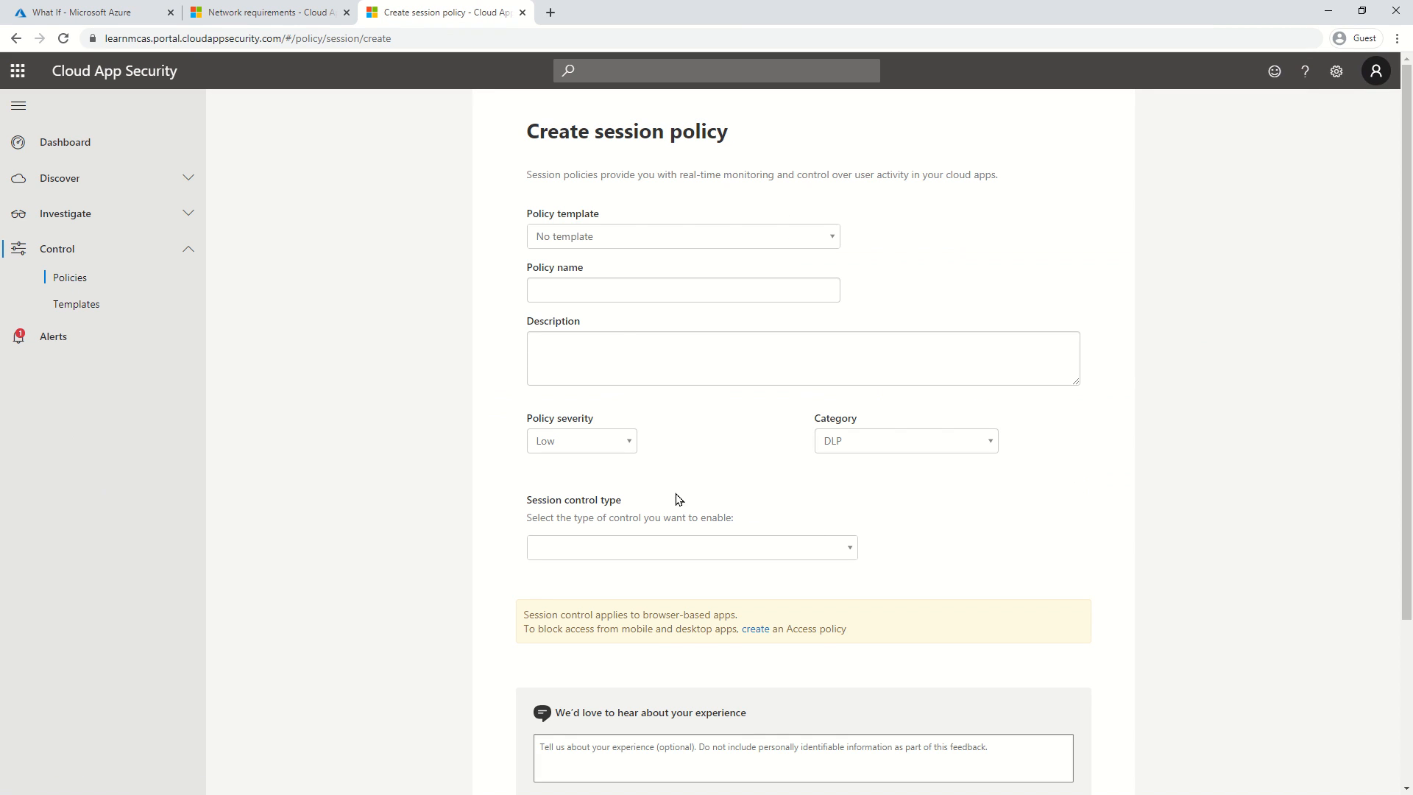
pyautogui.click(624, 233)
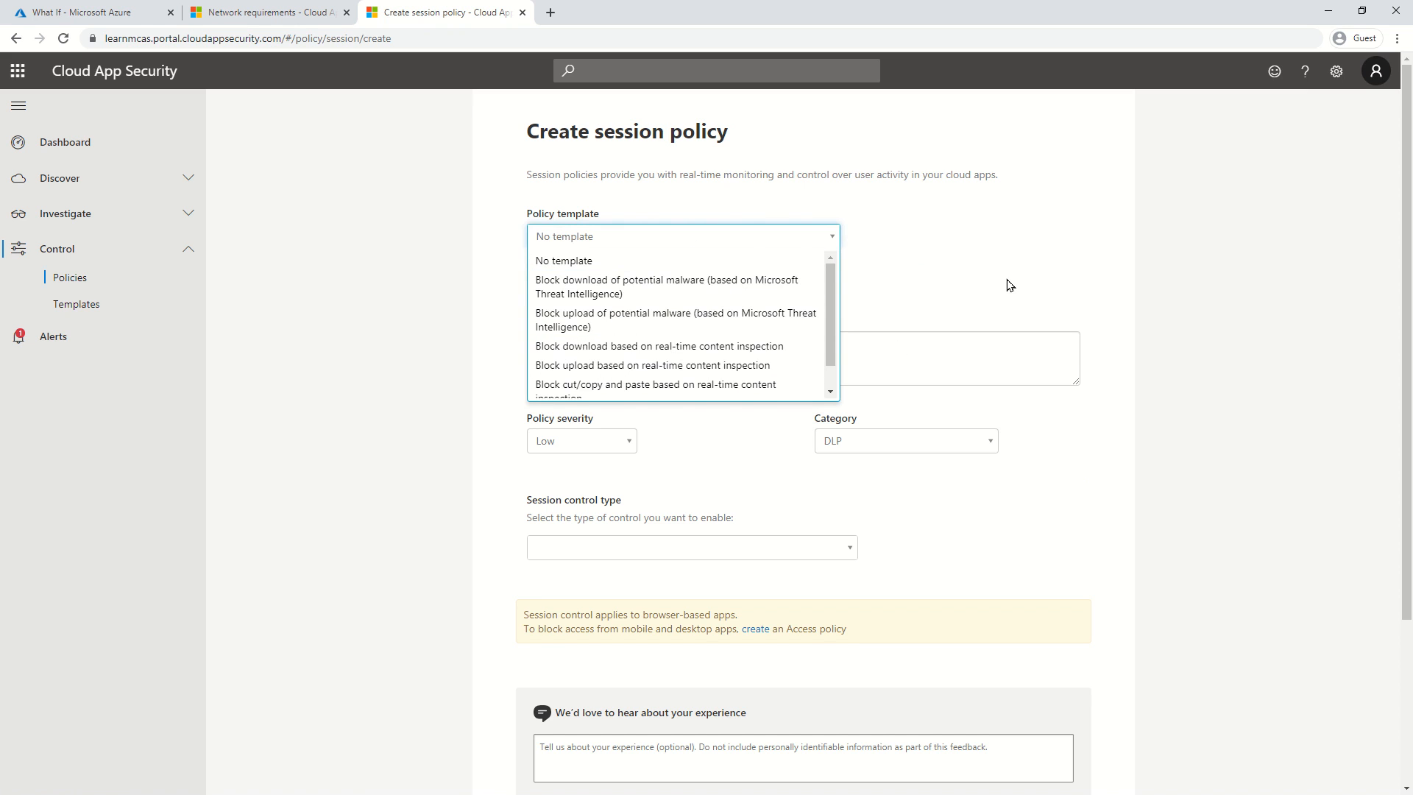
pyautogui.scroll(-1, 1008, 285)
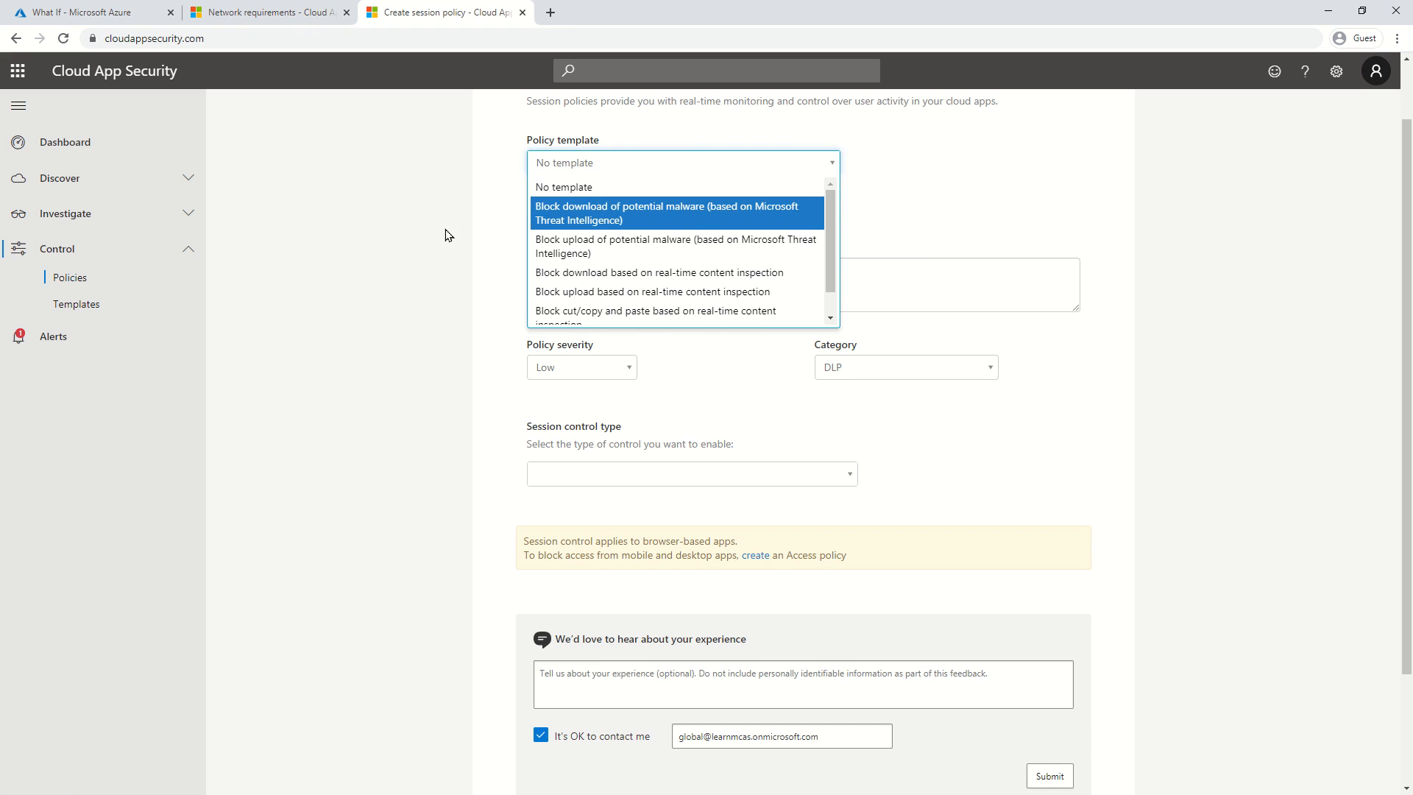
pyautogui.scroll(-2, 448, 236)
pyautogui.scroll(2, 435, 340)
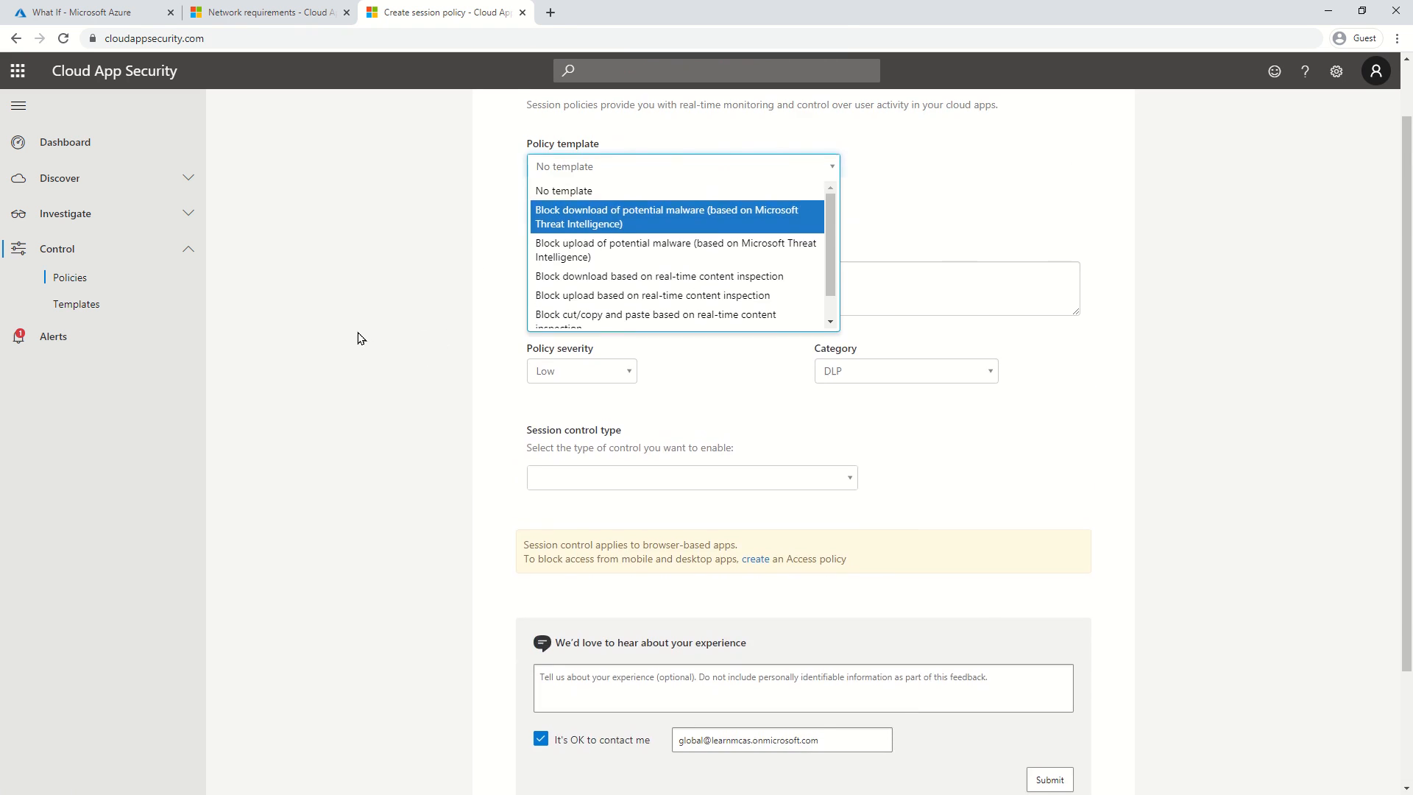
pyautogui.scroll(1, 379, 347)
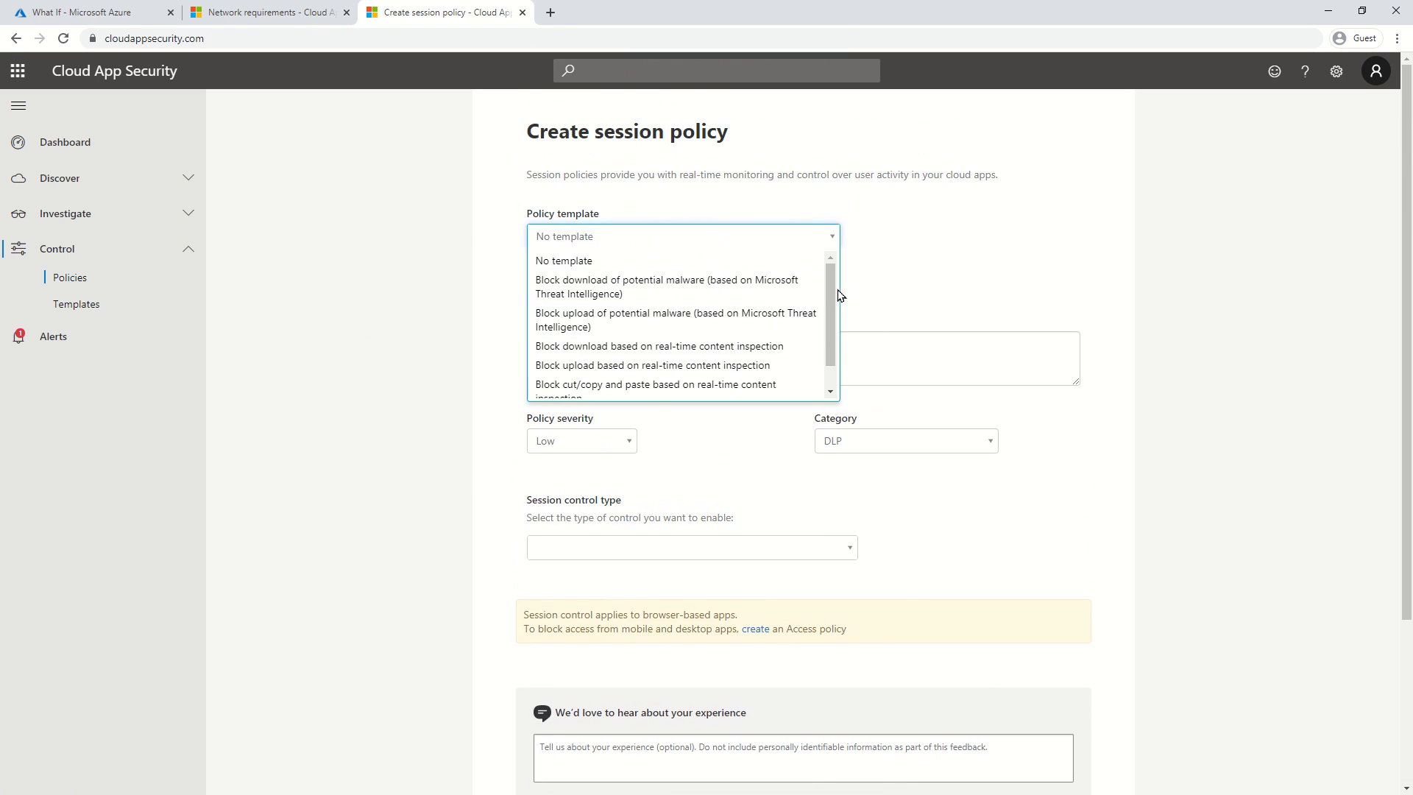
pyautogui.scroll(-1, 831, 329)
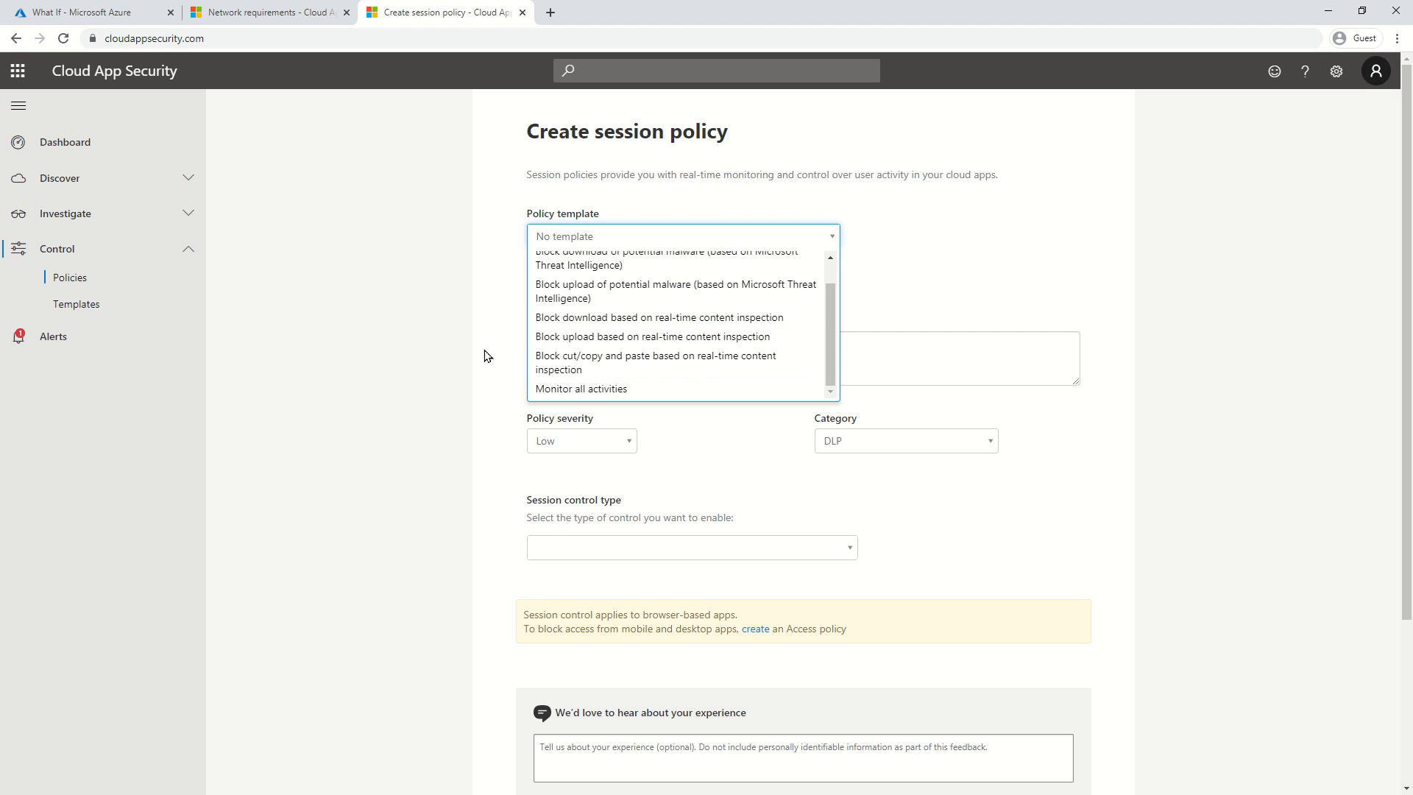
pyautogui.scroll(1, 747, 368)
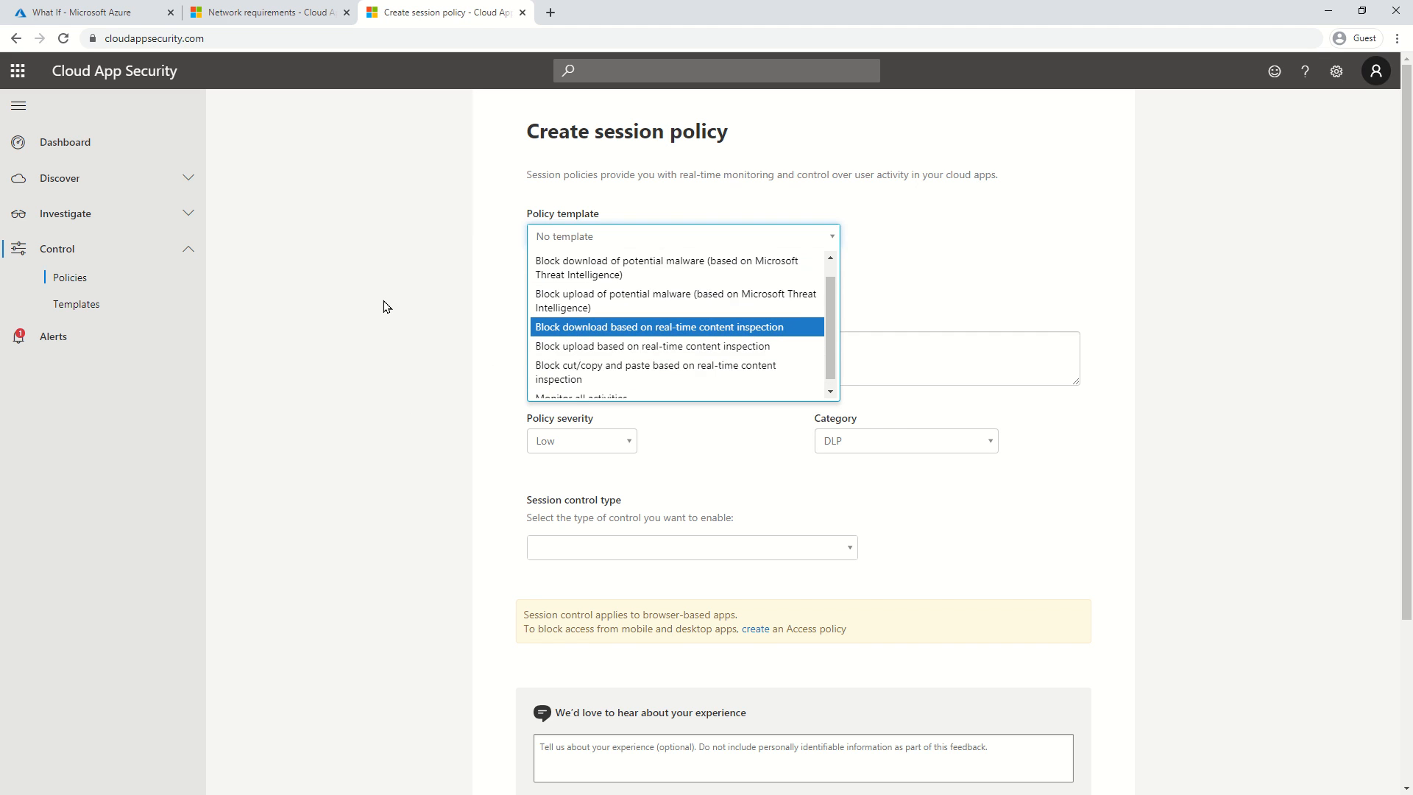
pyautogui.press('Down')
# Pick the 'Block cut/copy and paste based on real-time content inspection' template.
pyautogui.click(342, 353)
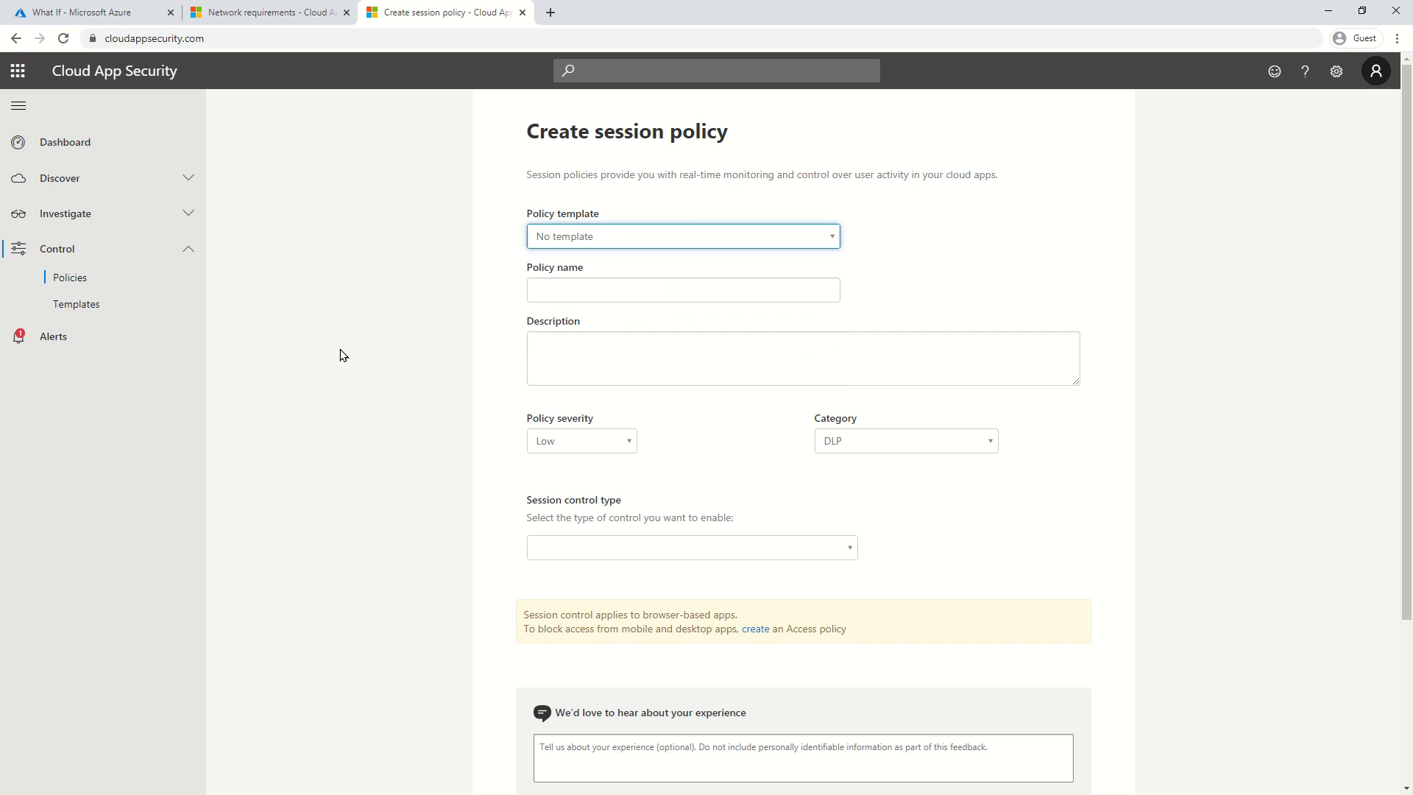
pyautogui.click(689, 236)
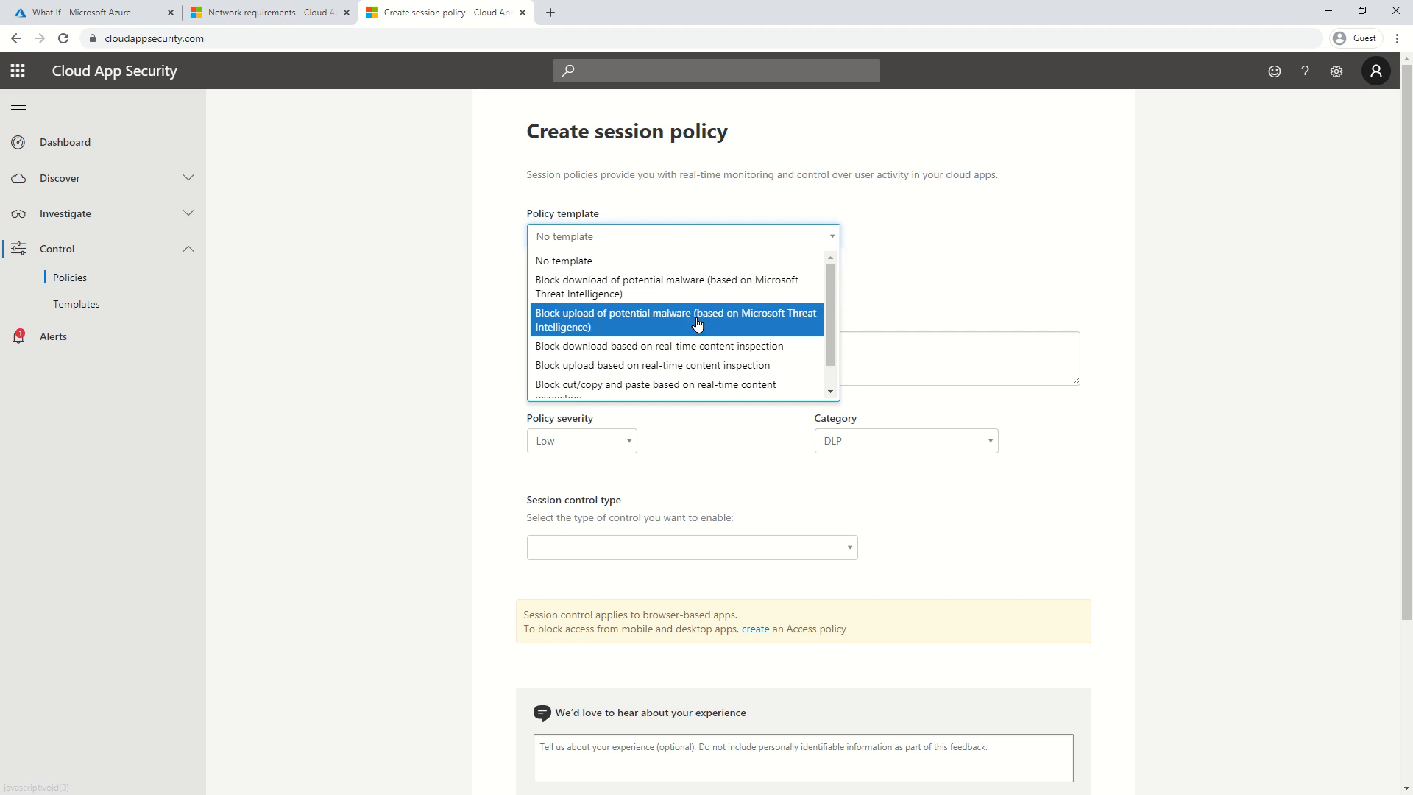
pyautogui.scroll(-1, 719, 356)
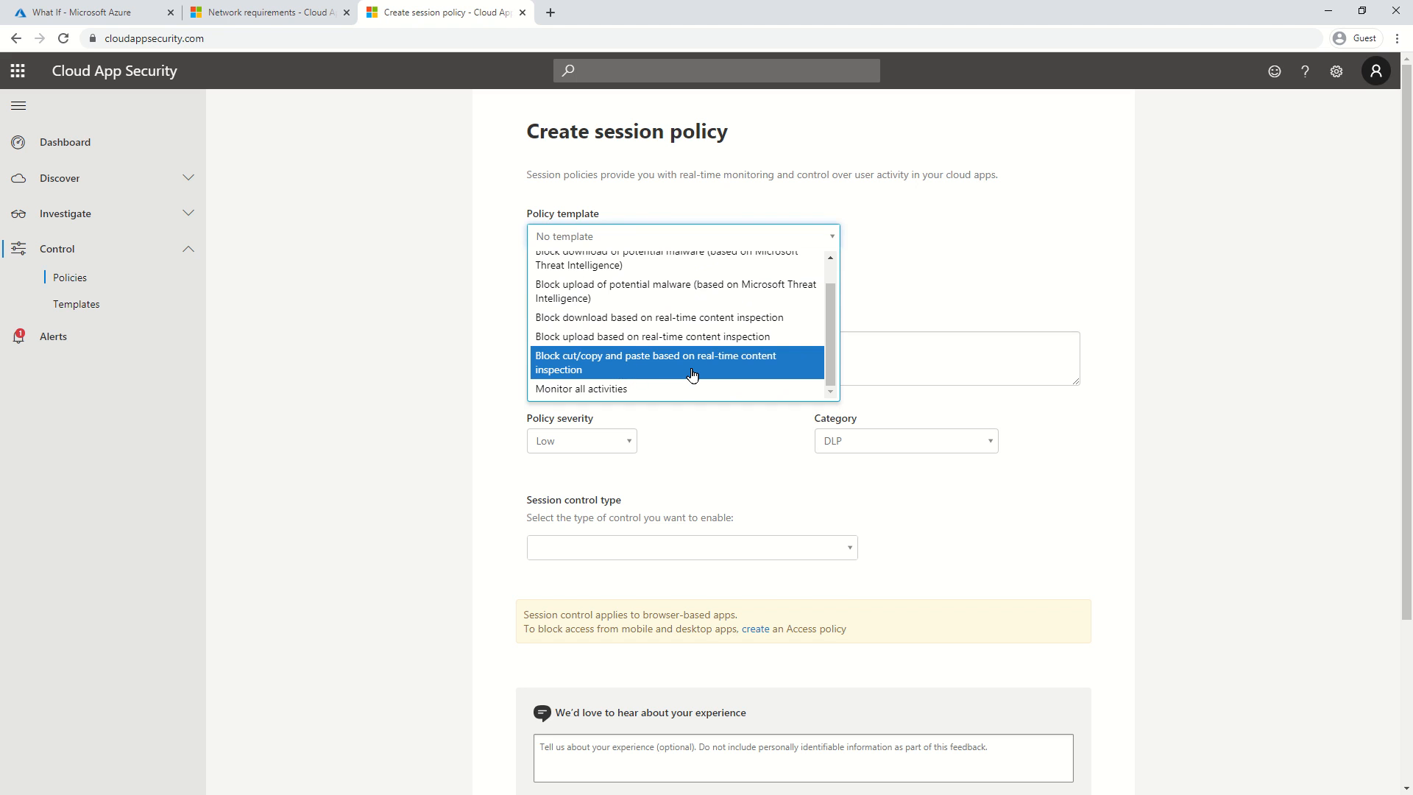
pyautogui.click(691, 371)
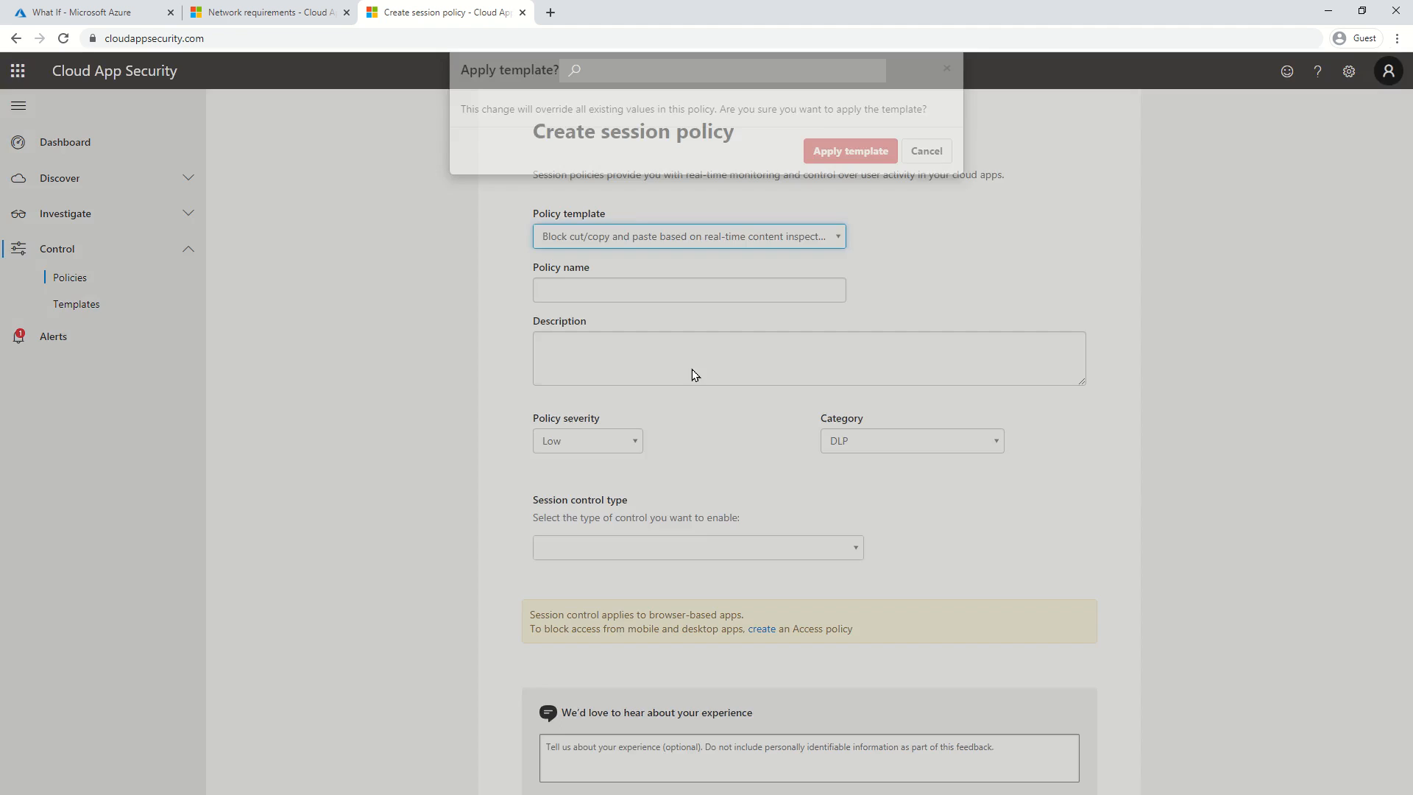
# Apply the template and shorten the policy name to 'Block cut/copy and paste'.
pyautogui.click(847, 179)
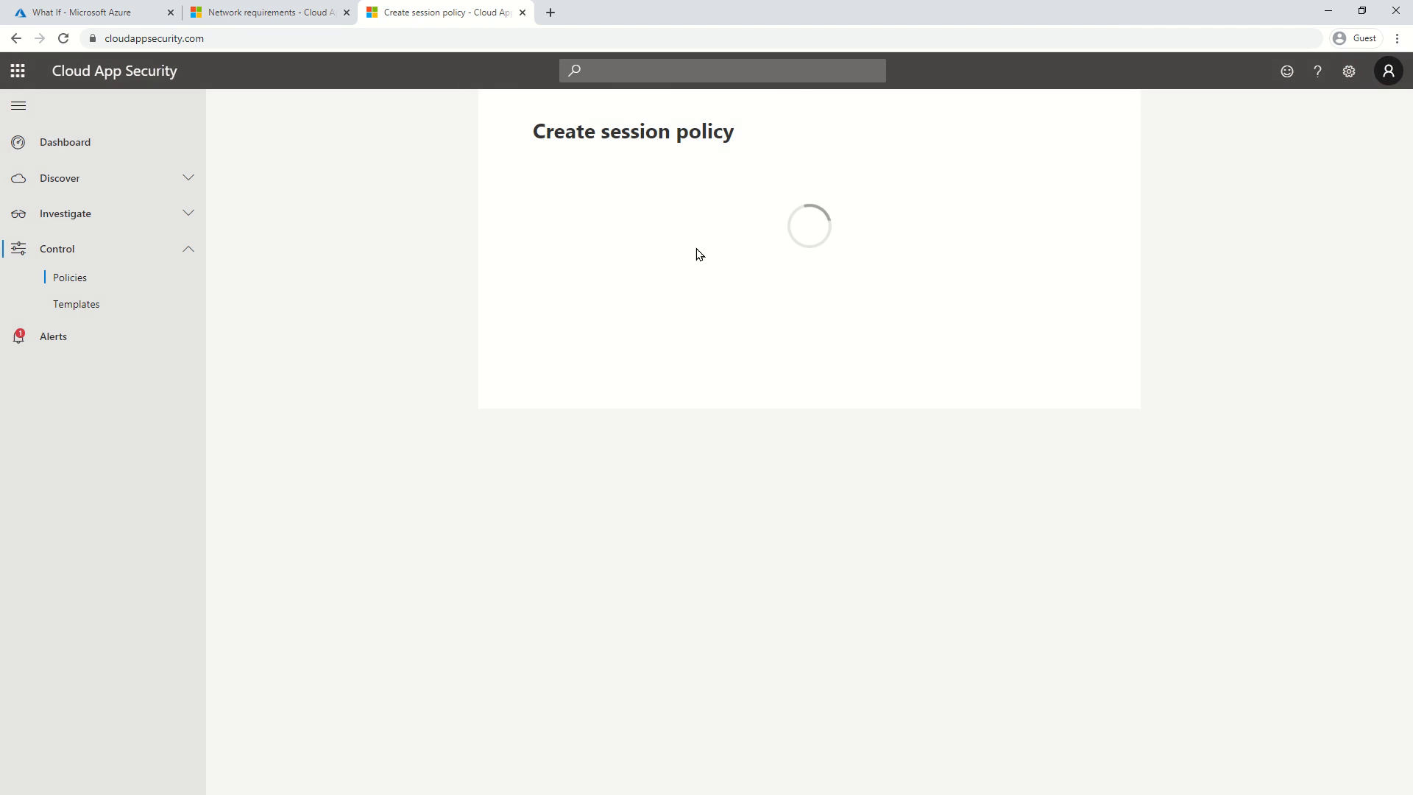
pyautogui.scroll(-1, 809, 404)
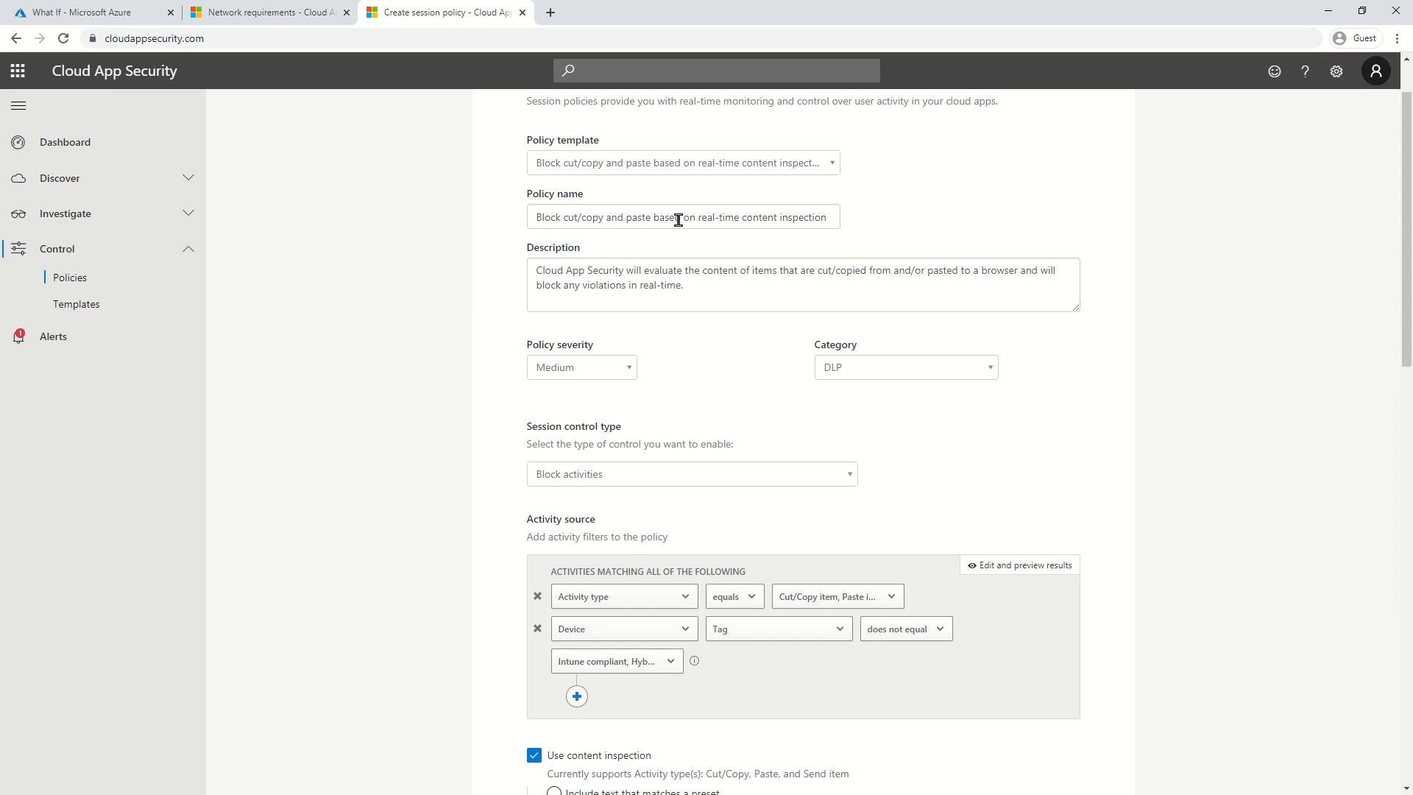
pyautogui.moveTo(685, 219); pyautogui.dragTo(907, 218)
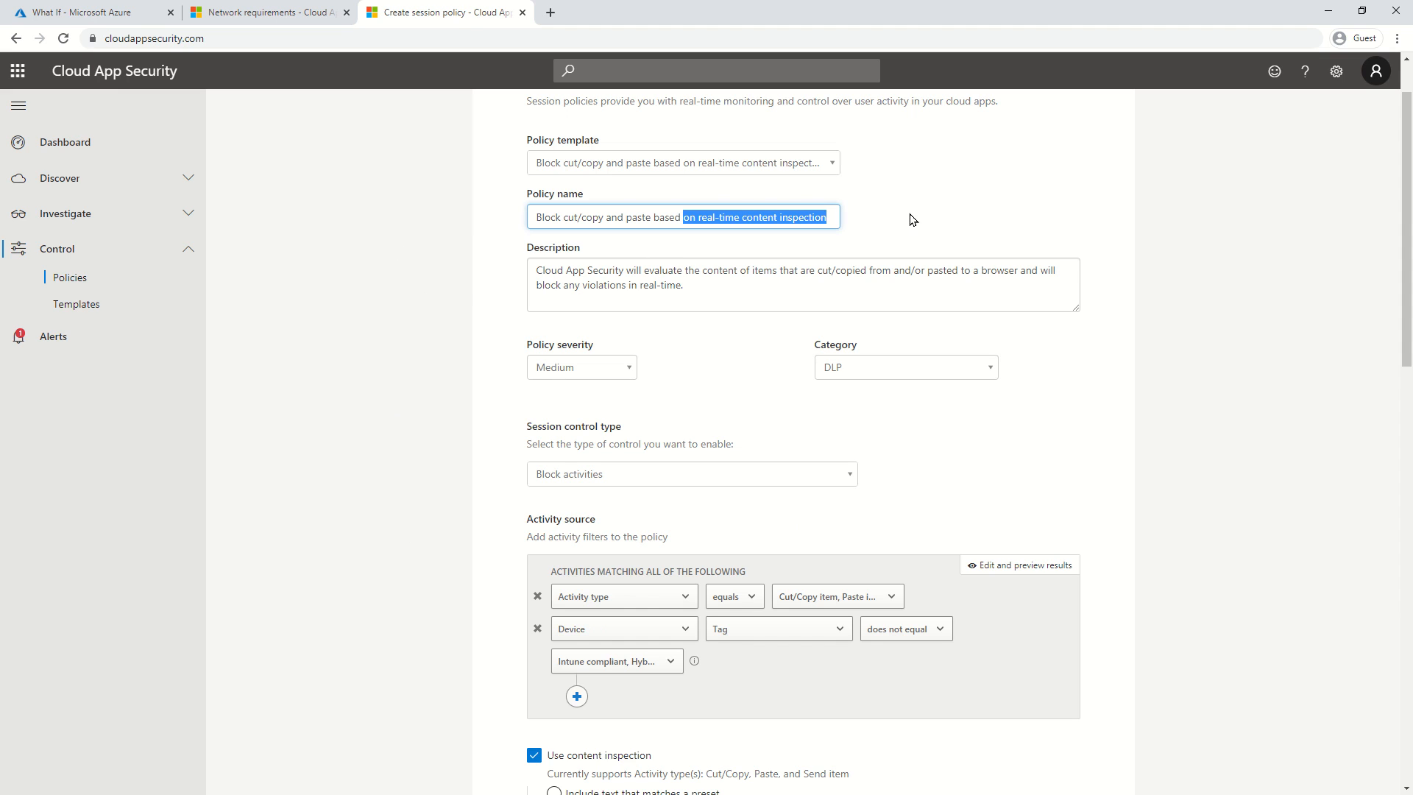
pyautogui.press('BackSpace')
pyautogui.press('BackSpace')
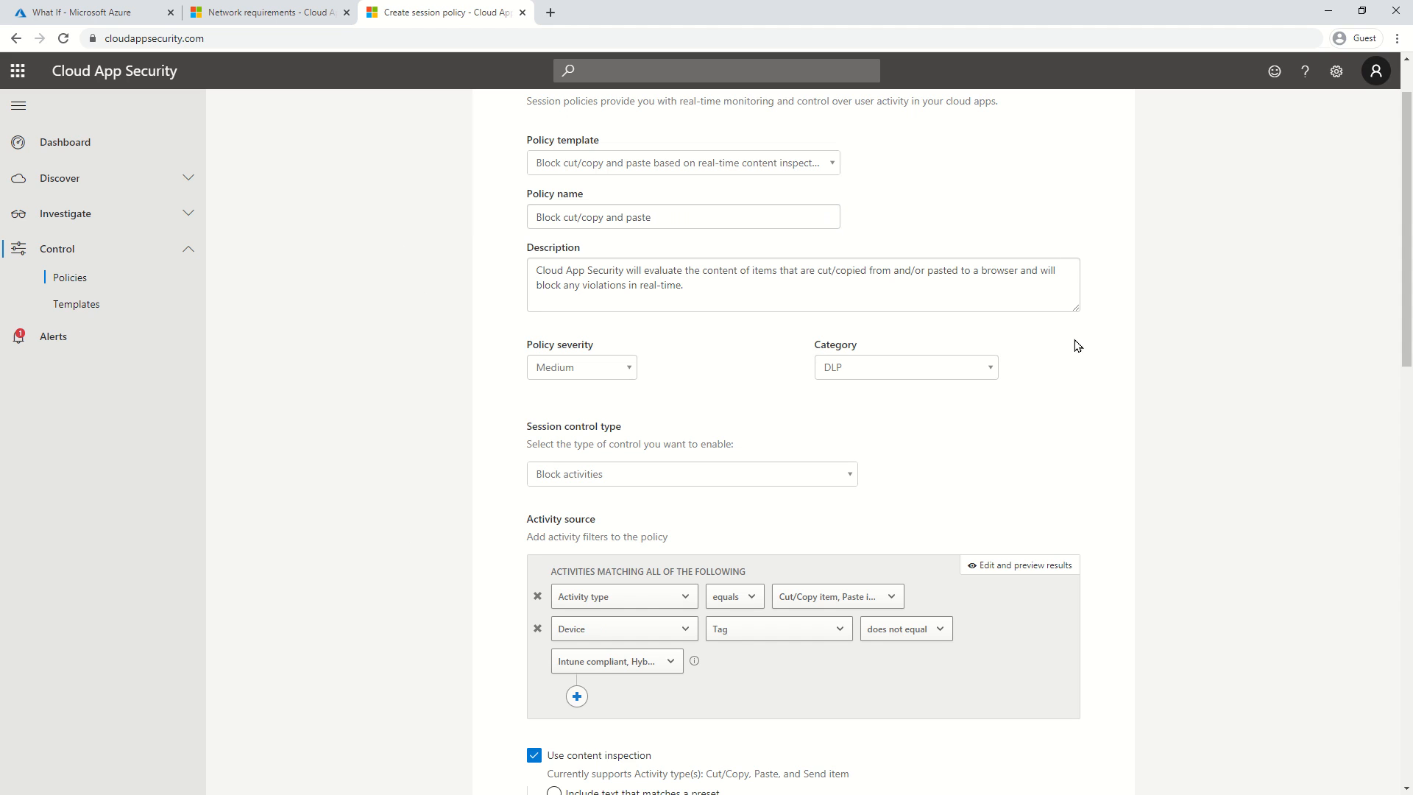
# Set the policy severity to High.
pyautogui.click(565, 381)
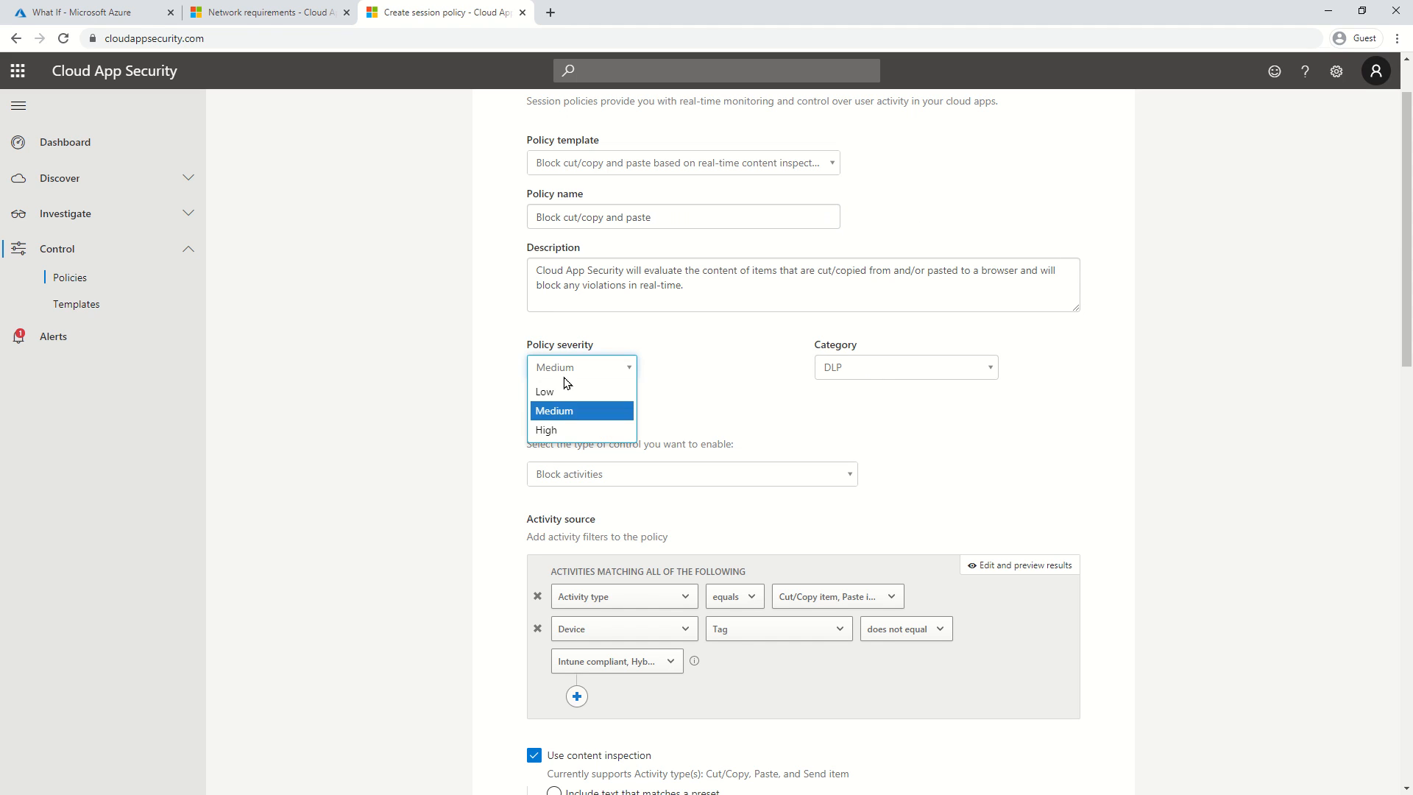
pyautogui.click(575, 430)
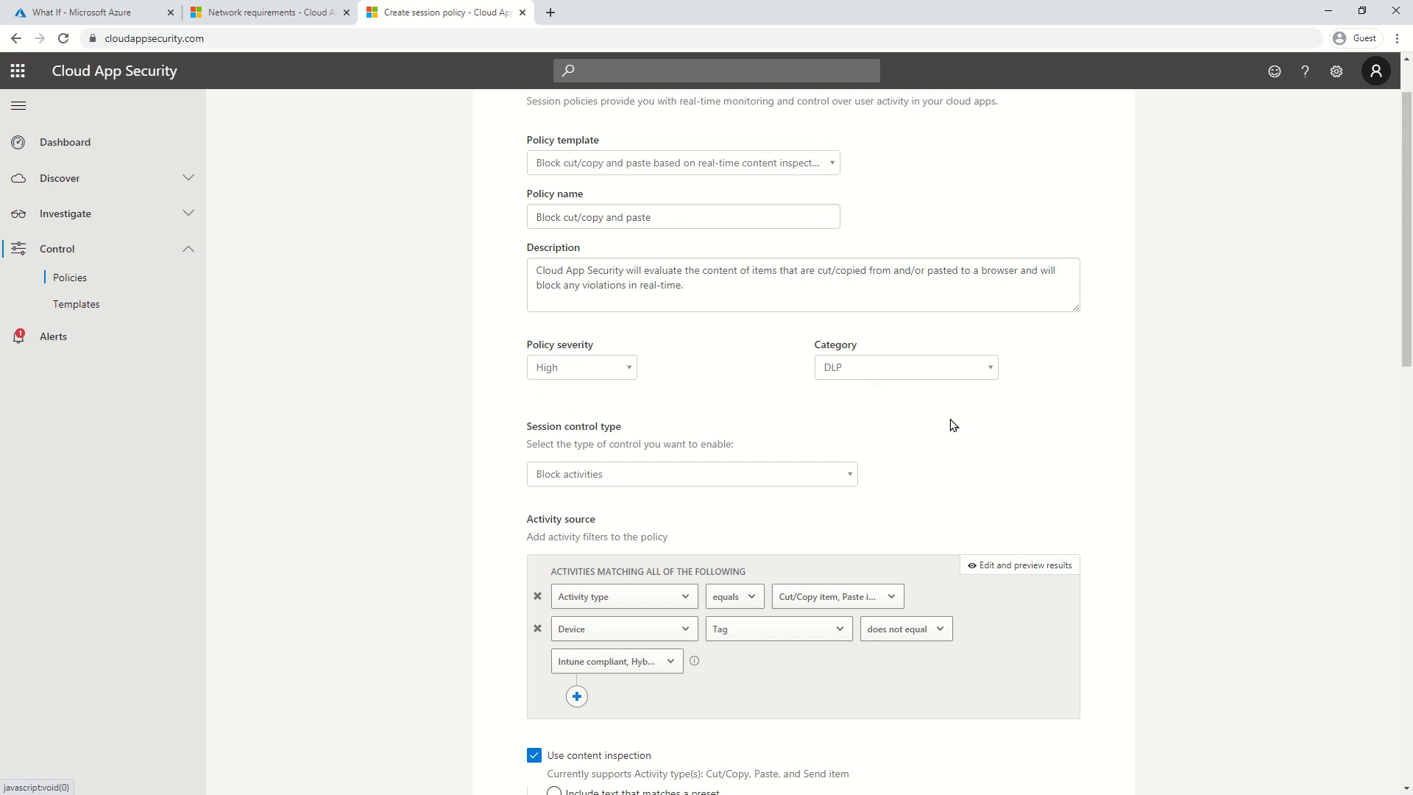
pyautogui.scroll(-2, 951, 419)
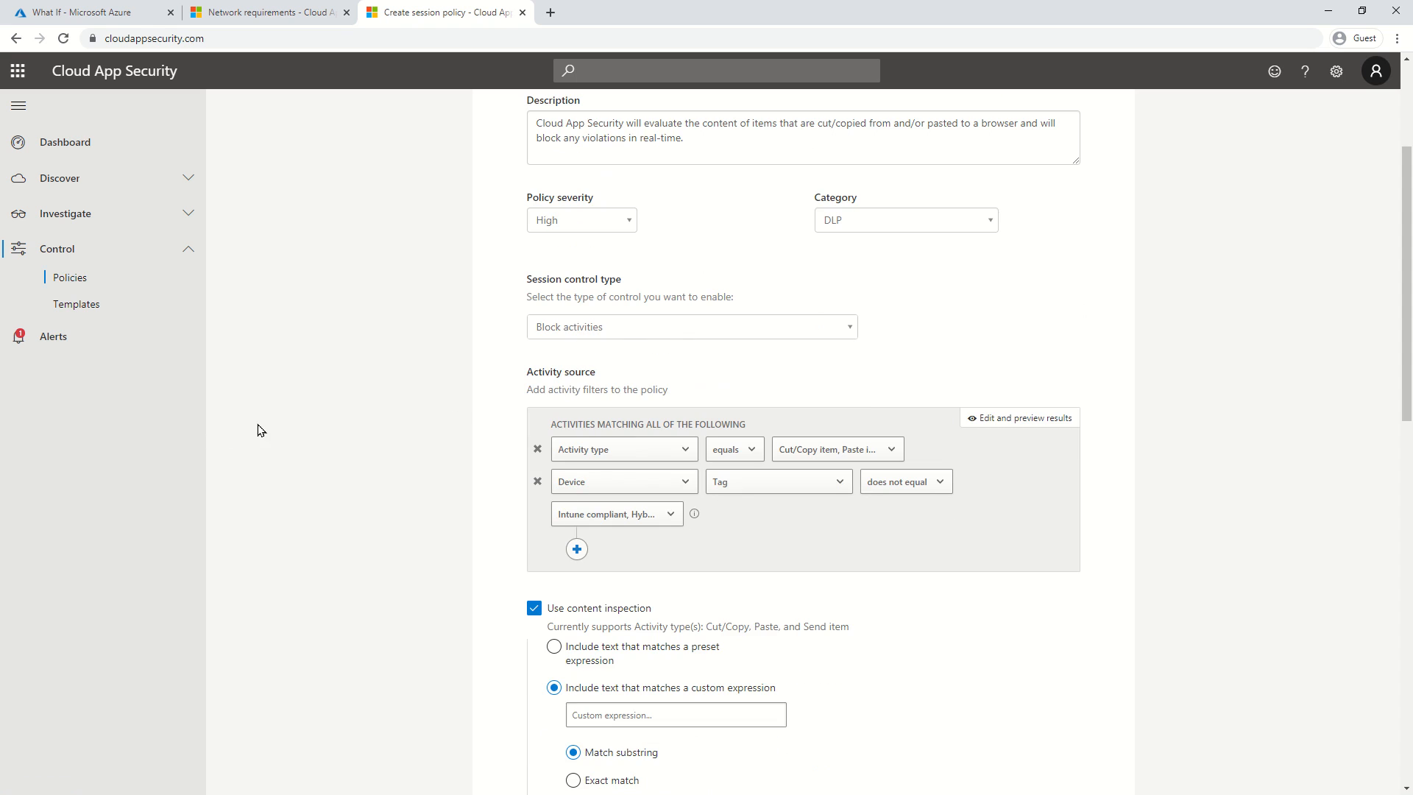
# Keep the three excluded device tags and add an App equals Microsoft Exchange Online filter.
pyautogui.scroll(-2, 410, 425)
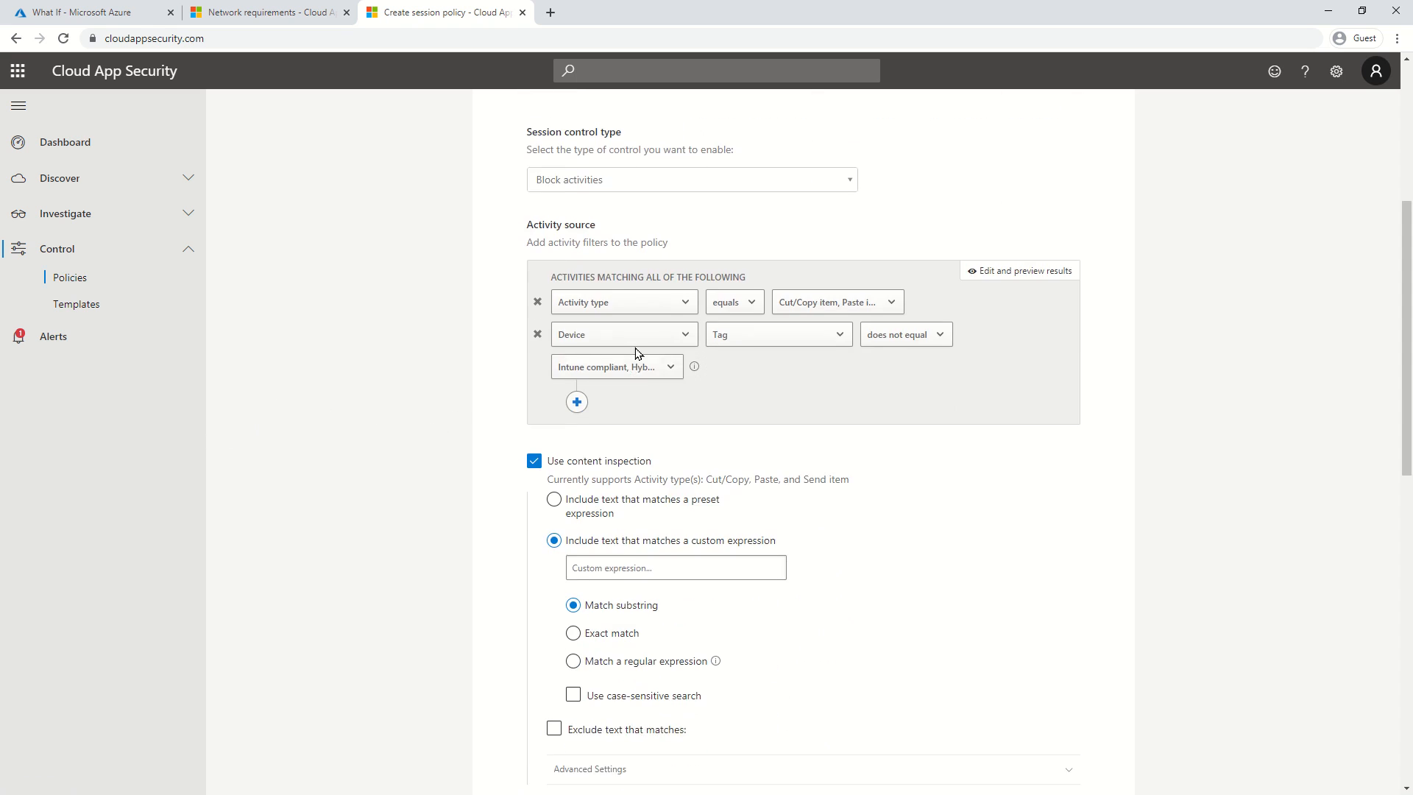
pyautogui.click(610, 376)
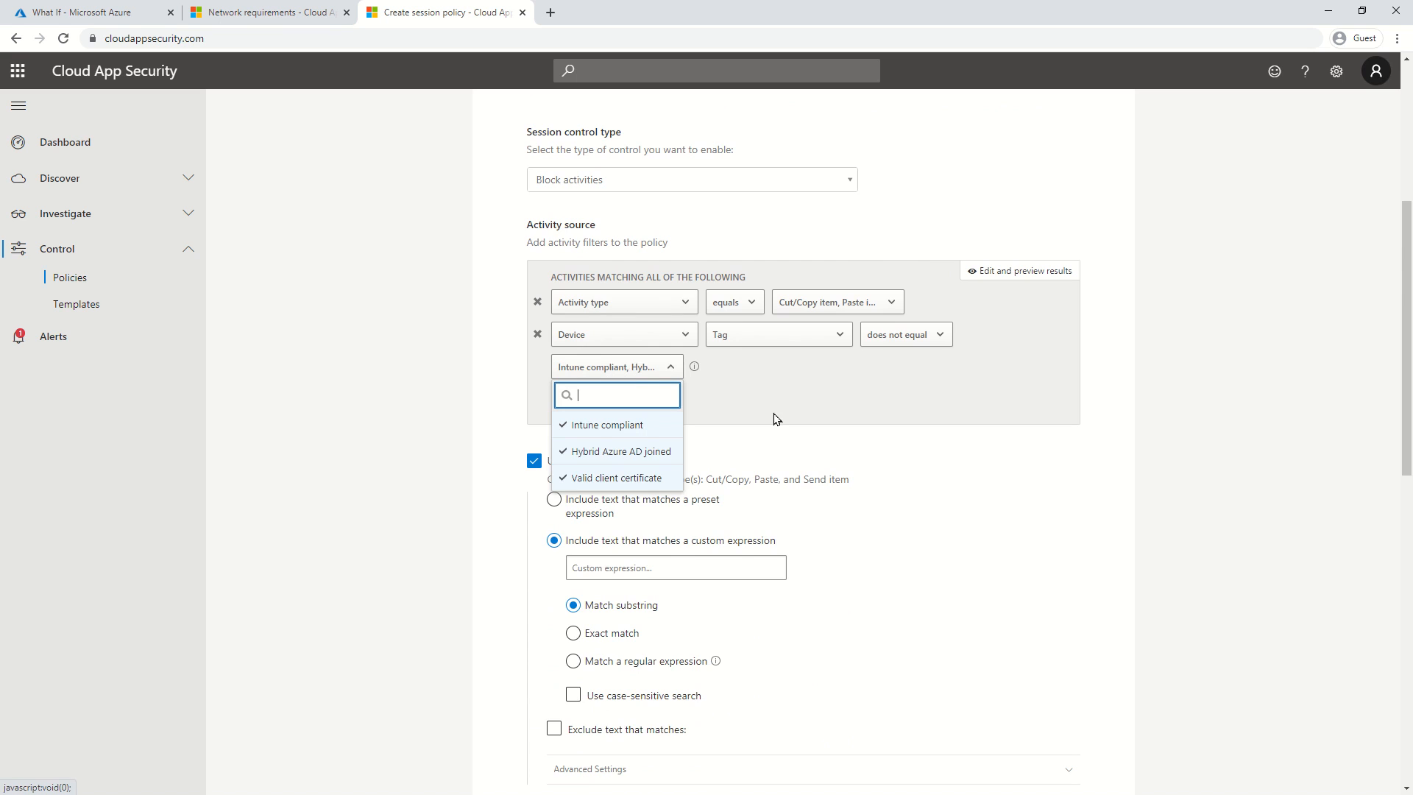
pyautogui.click(774, 387)
pyautogui.click(577, 402)
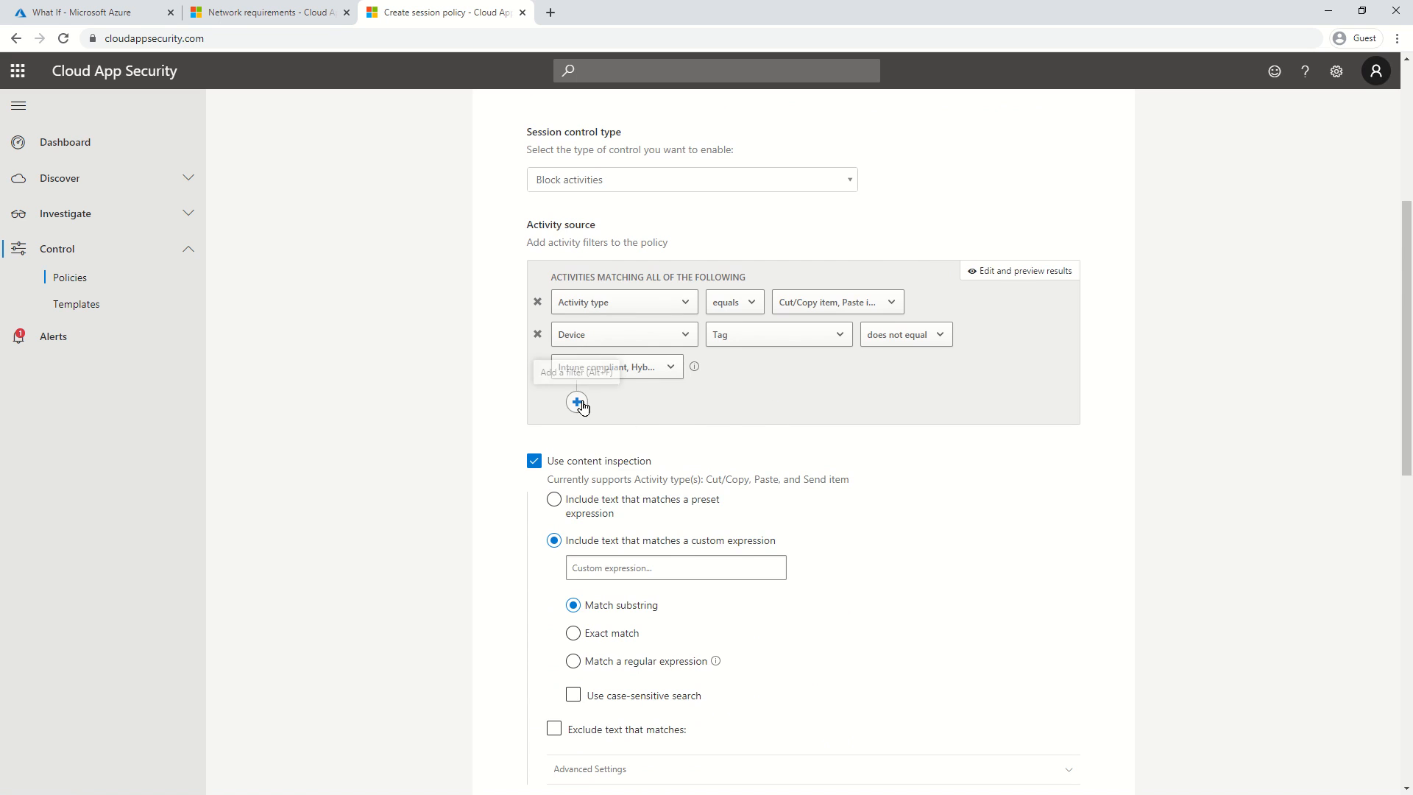
pyautogui.click(616, 404)
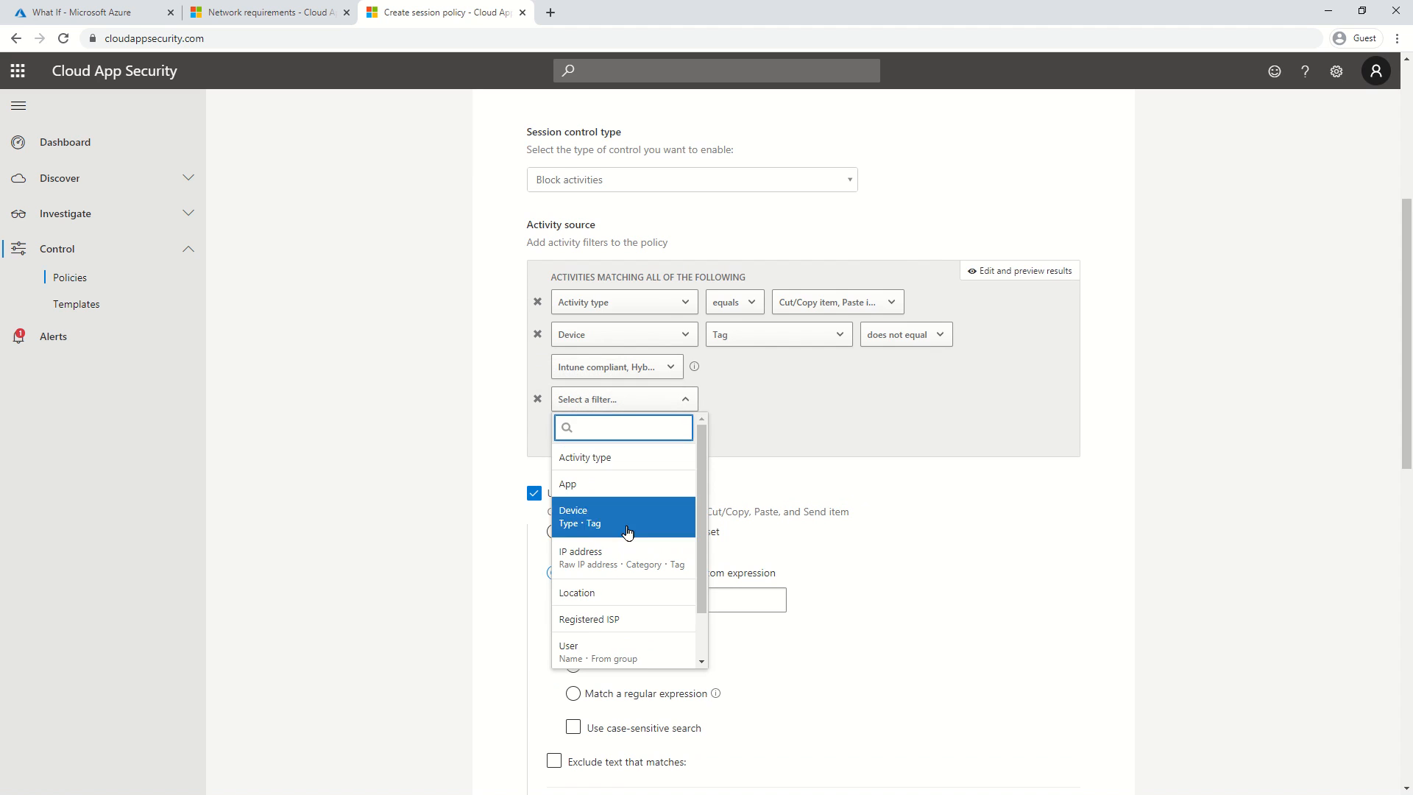
pyautogui.click(627, 485)
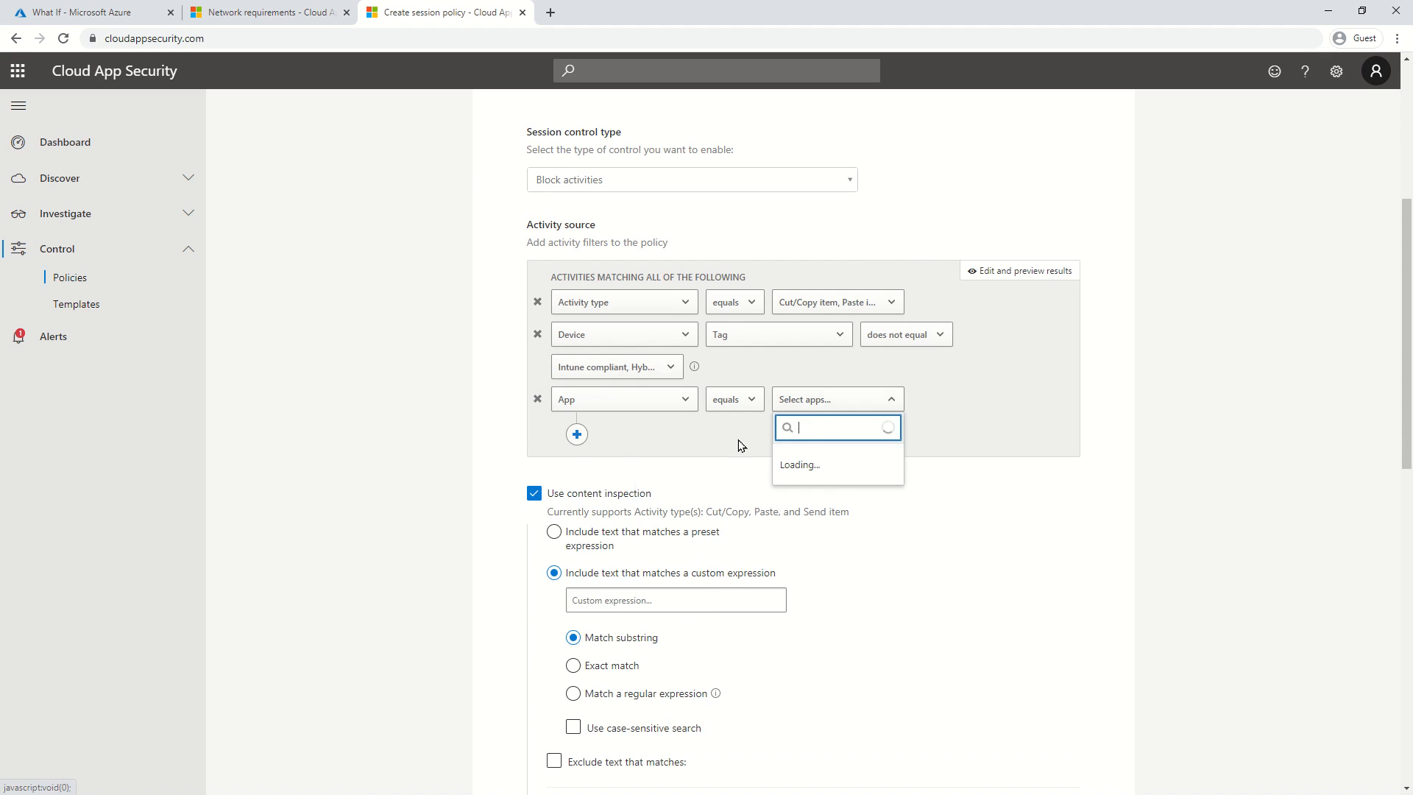
pyautogui.click(912, 514)
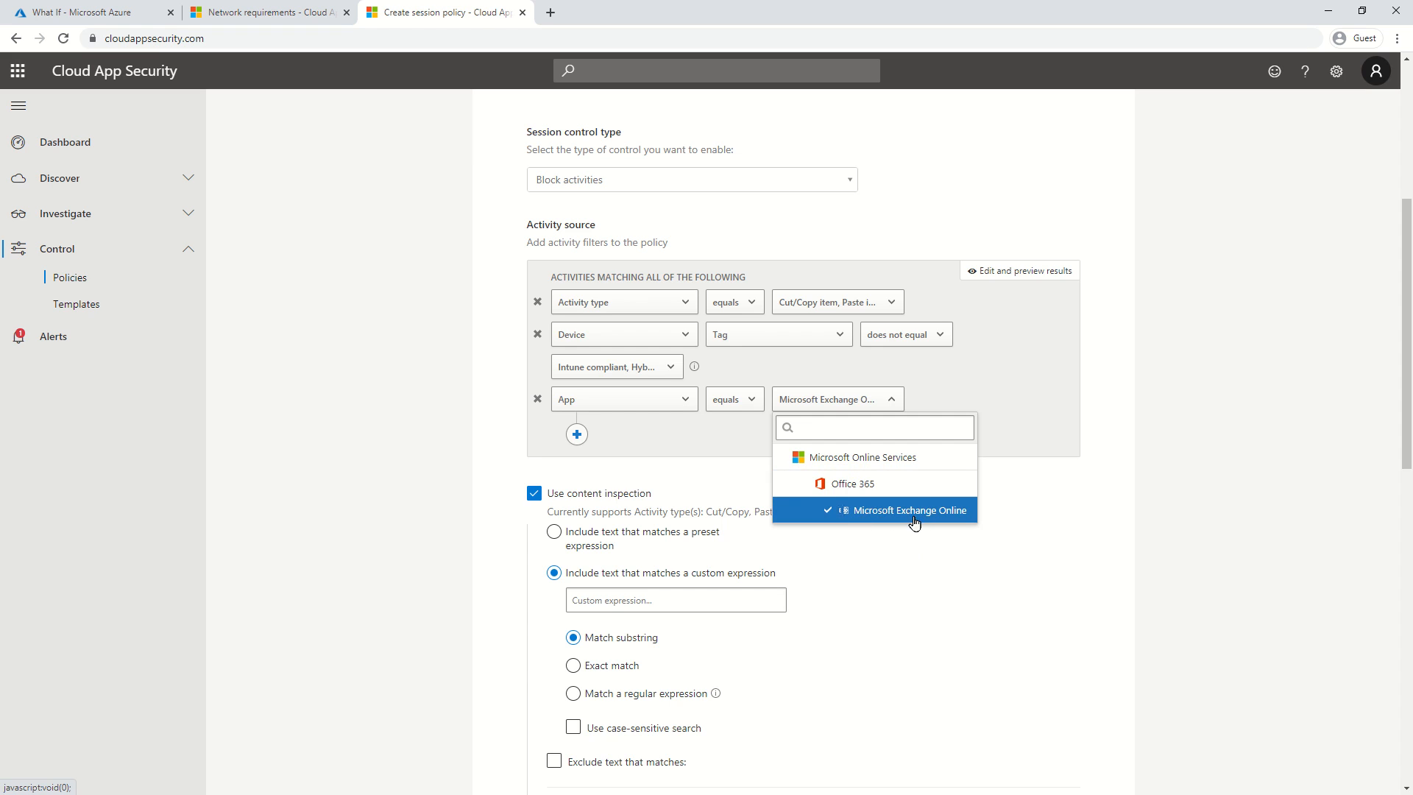
pyautogui.click(337, 388)
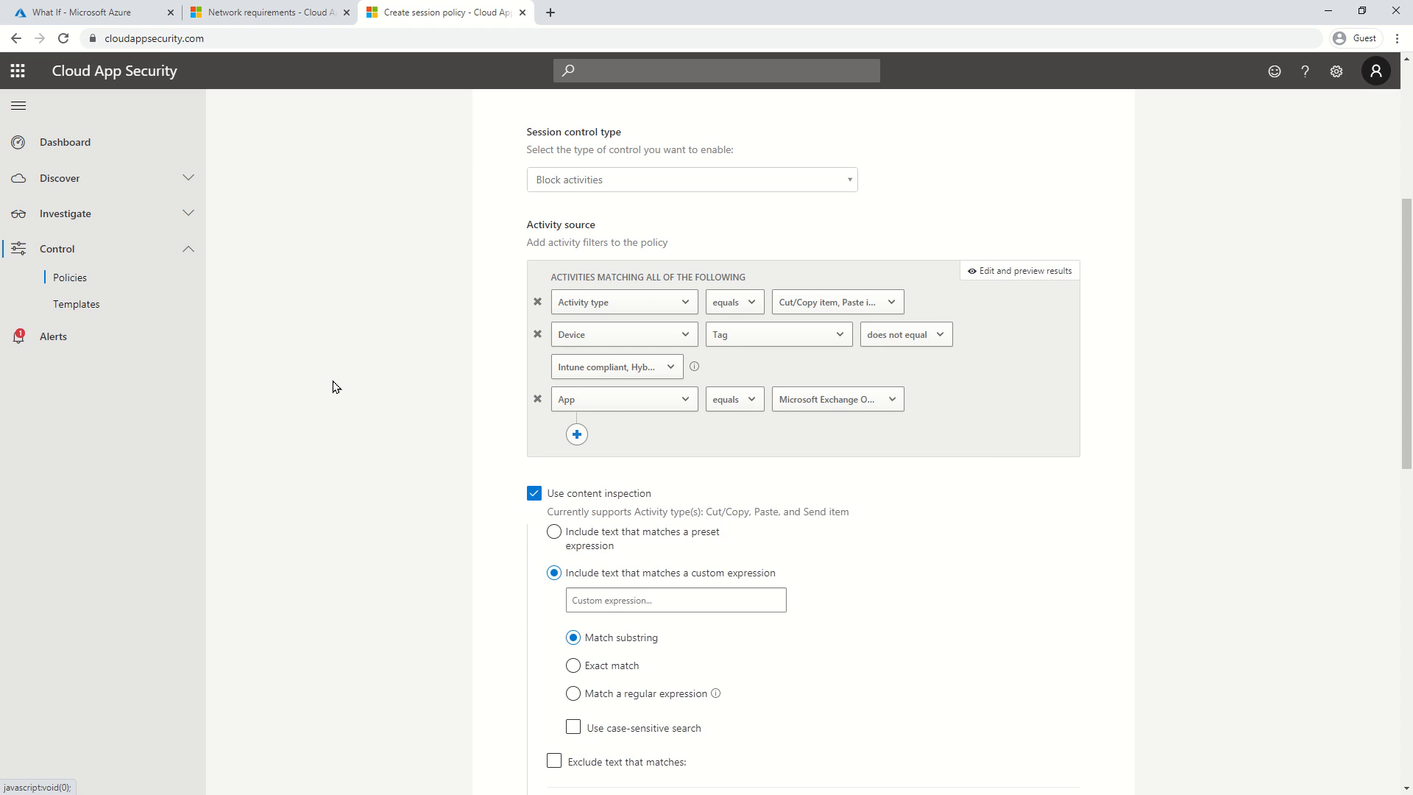
pyautogui.click(577, 434)
pyautogui.click(631, 434)
pyautogui.scroll(-2, 647, 567)
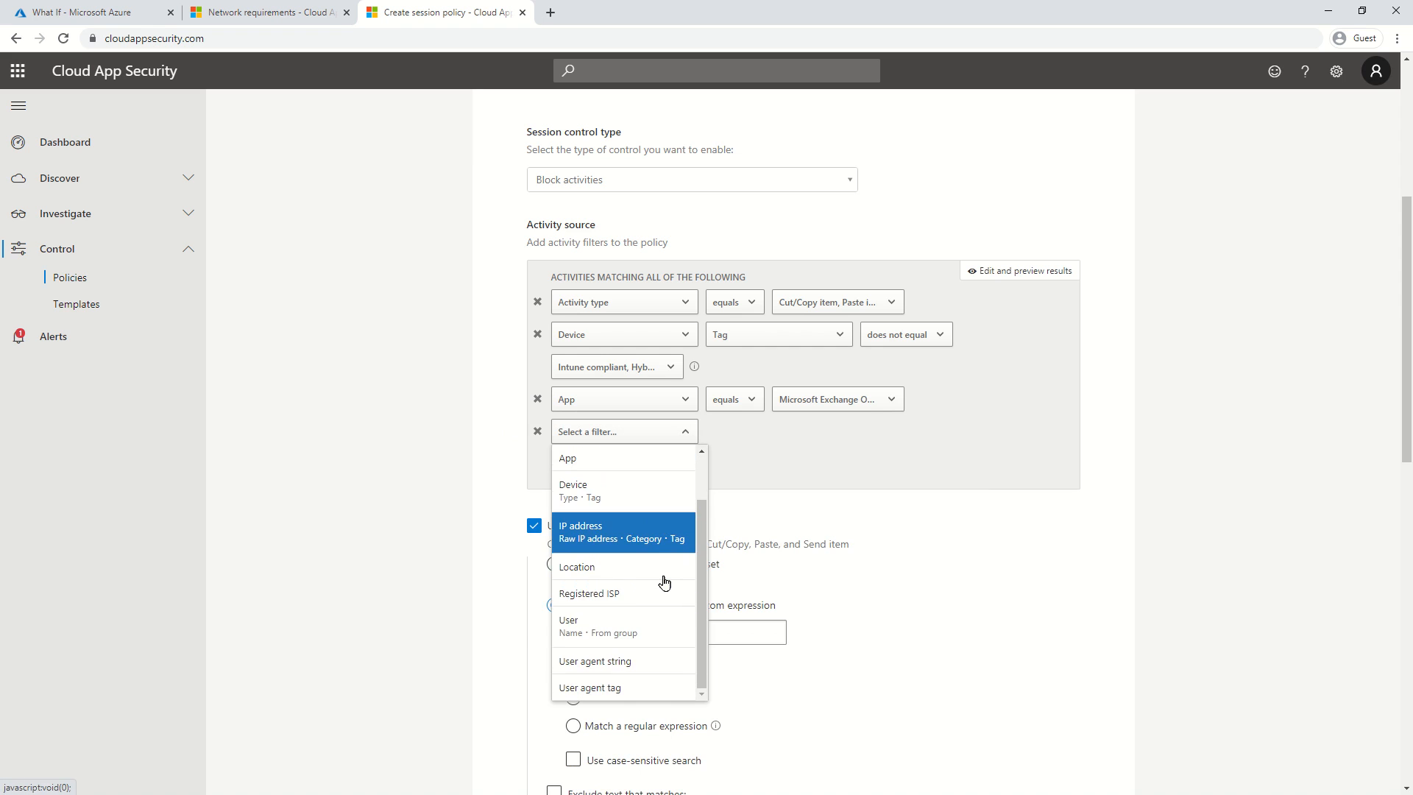
pyautogui.click(630, 627)
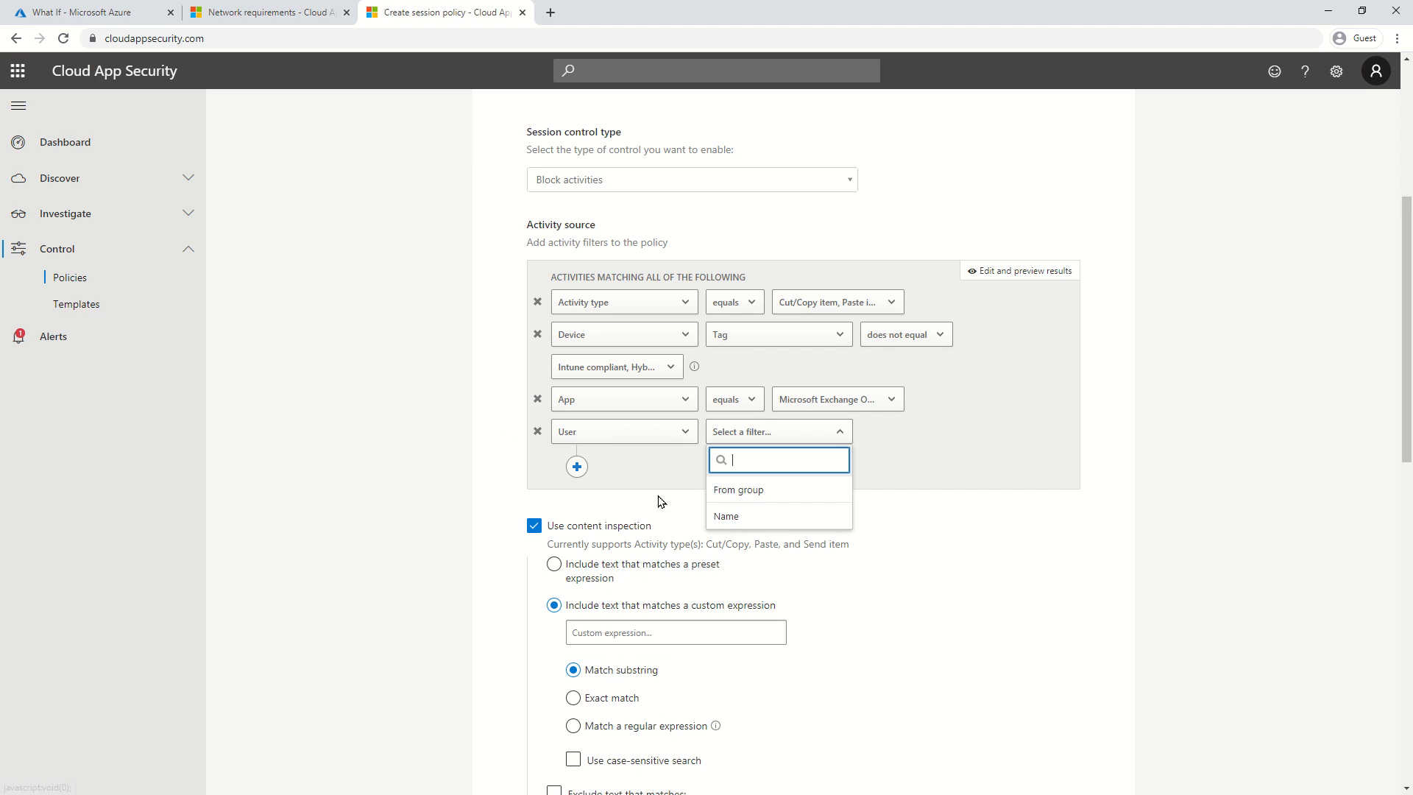
pyautogui.click(768, 519)
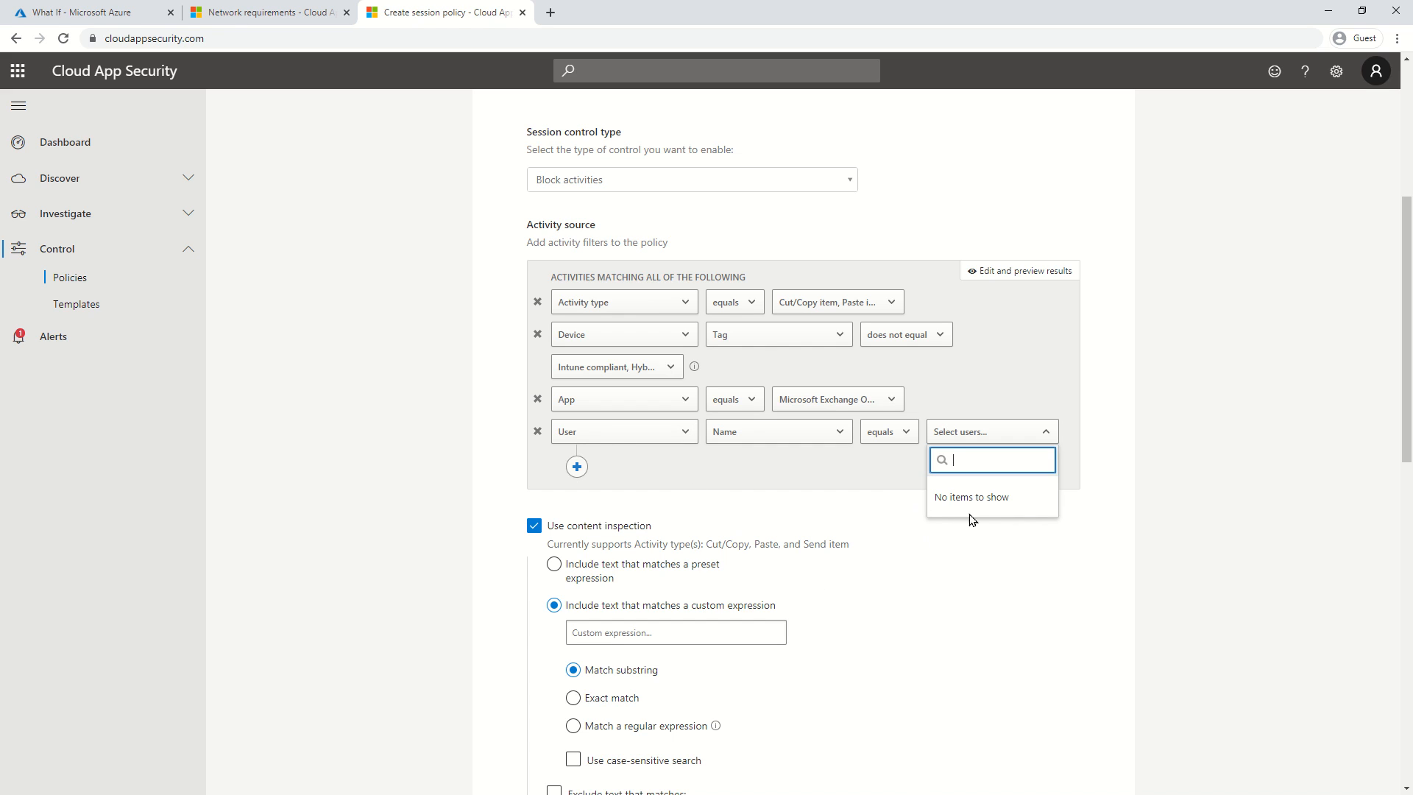
pyautogui.click(537, 432)
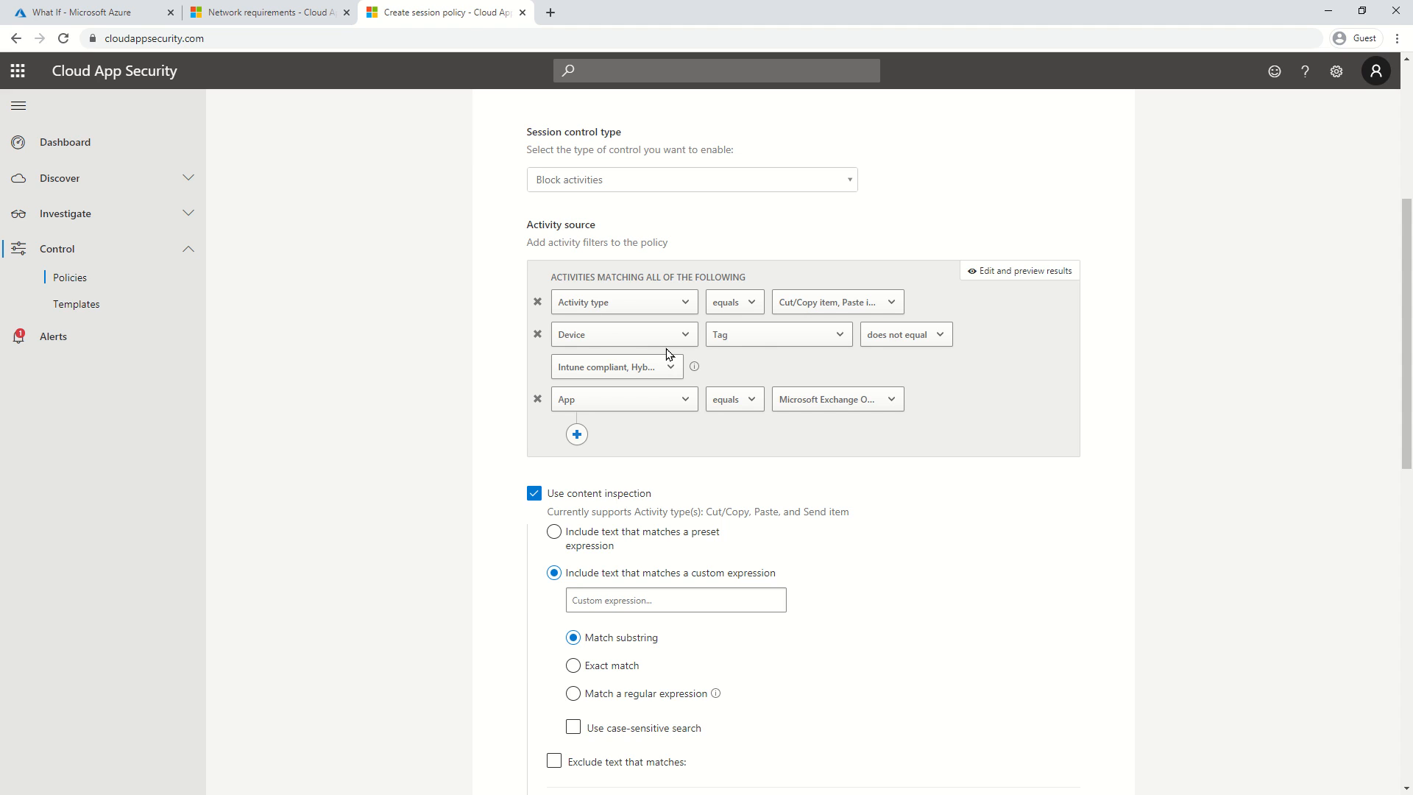
pyautogui.scroll(-4, 401, 349)
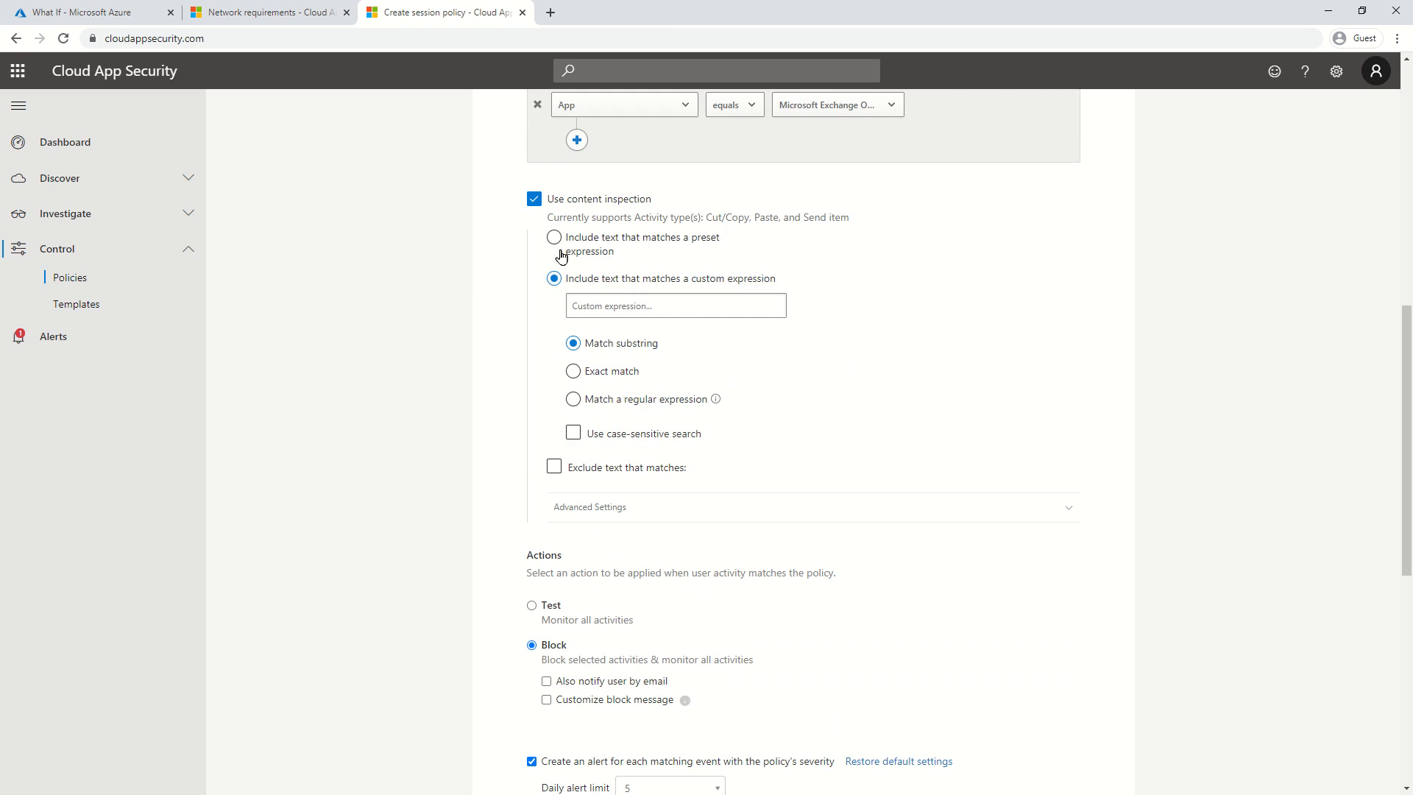
# Disable content inspection, email users, and set block message 'Conceptswork doesn't allow this action.'.
pyautogui.click(534, 198)
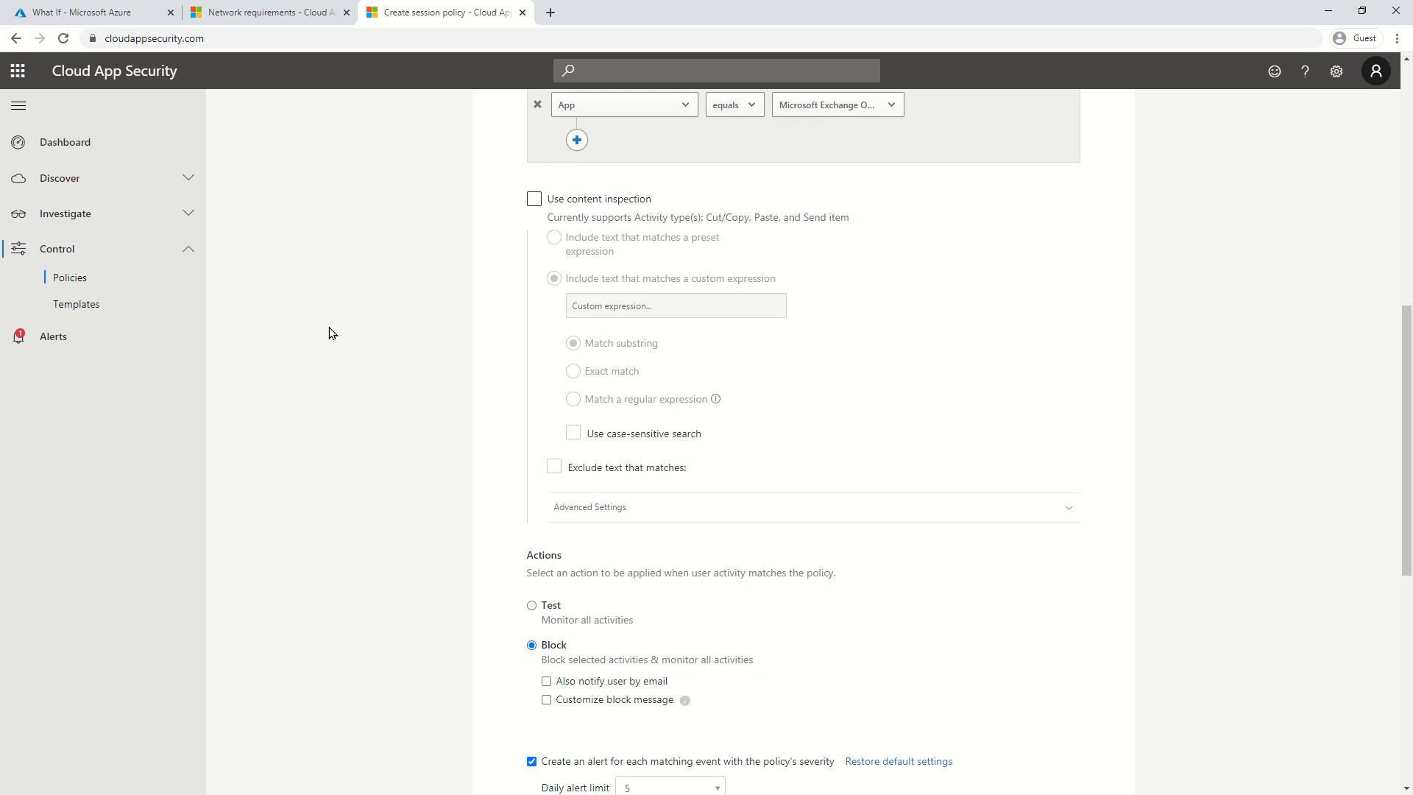
pyautogui.scroll(-2, 423, 532)
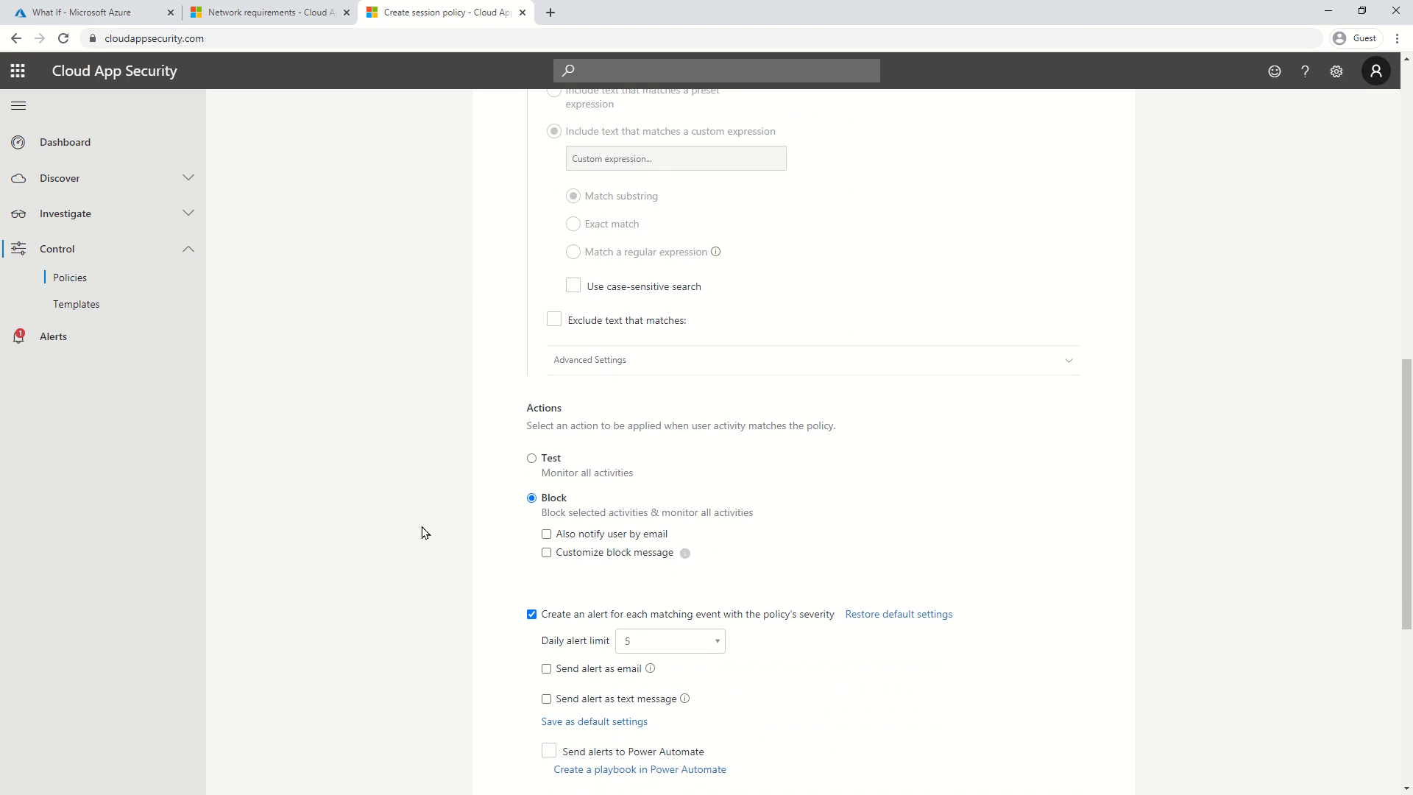
pyautogui.click(547, 536)
pyautogui.click(546, 552)
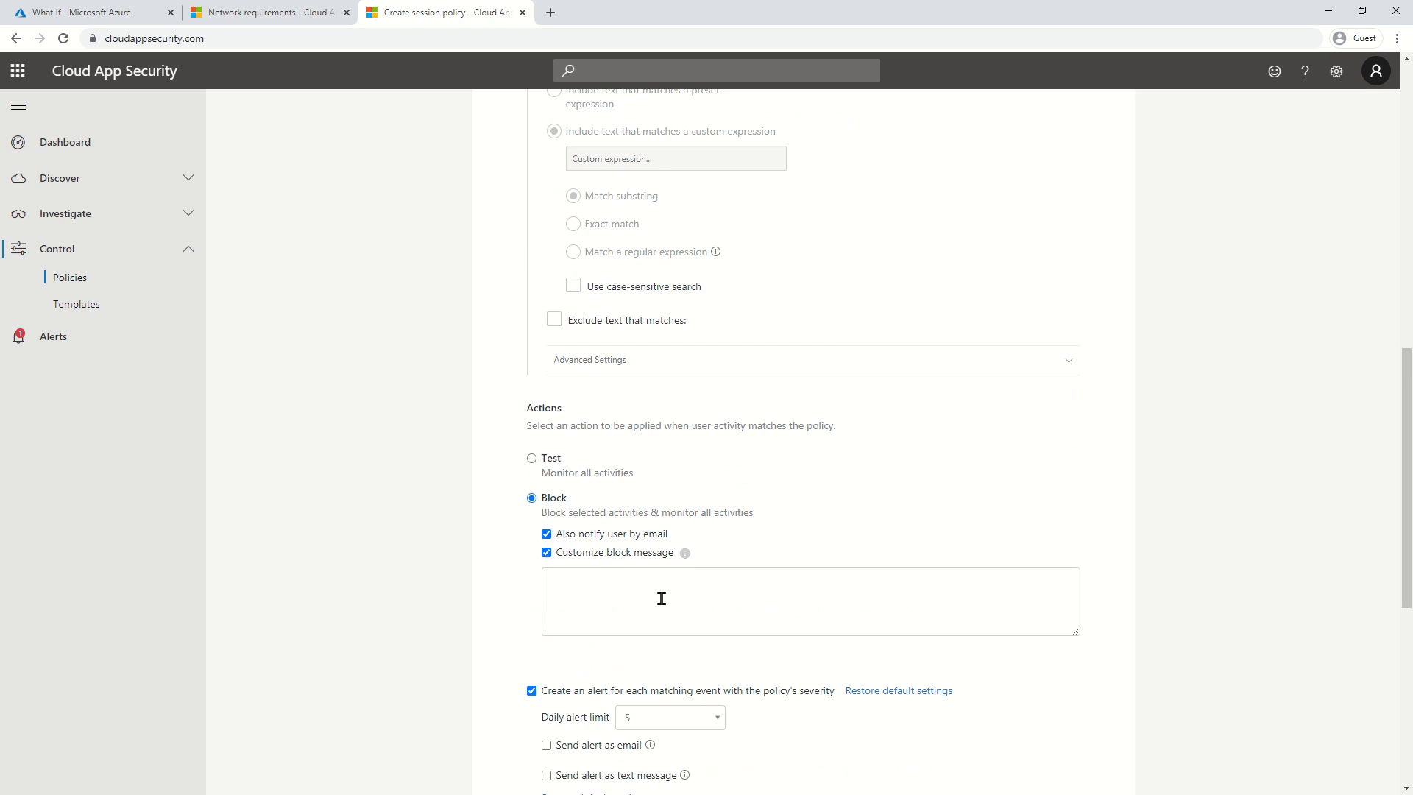
pyautogui.click(661, 598)
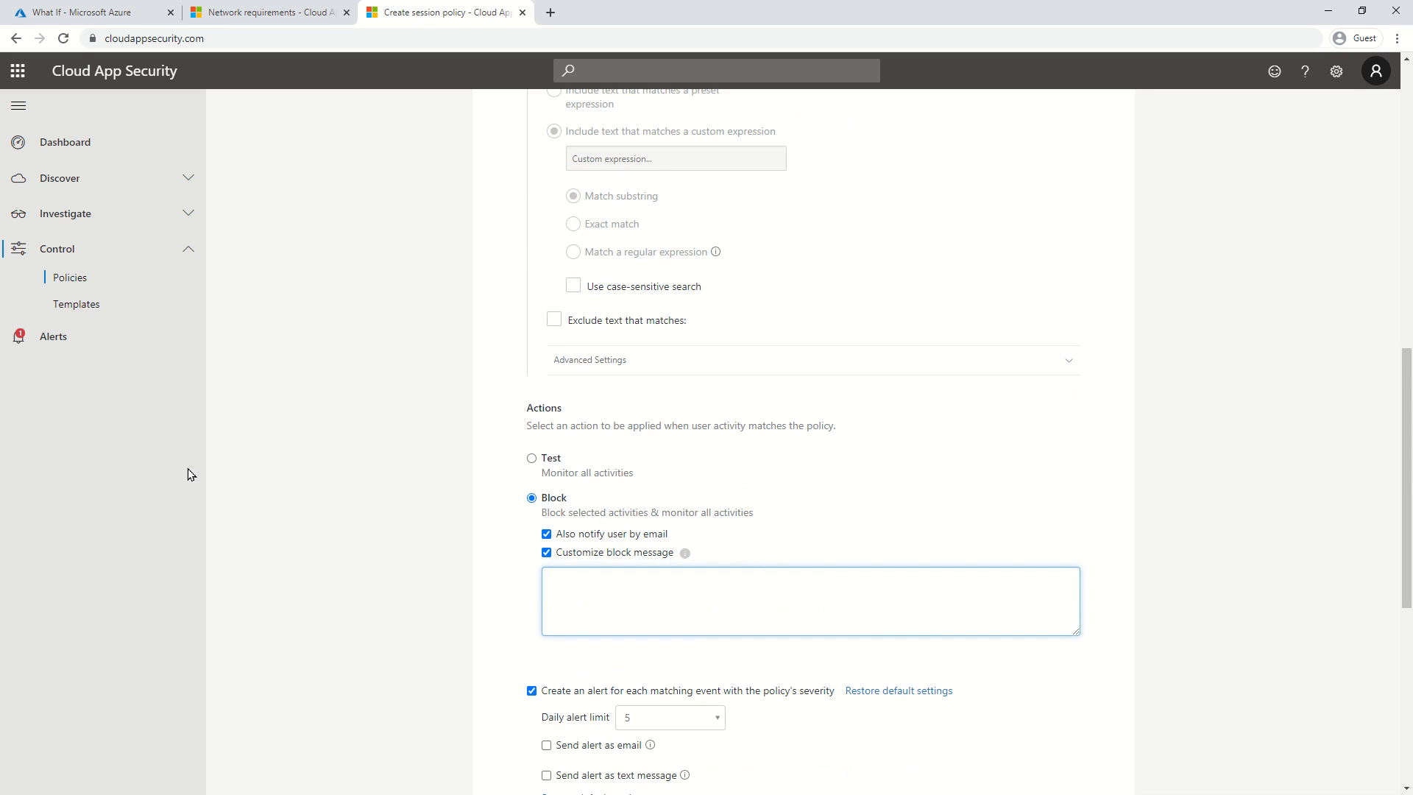
pyautogui.write("Conceptswork doesn't allow ")
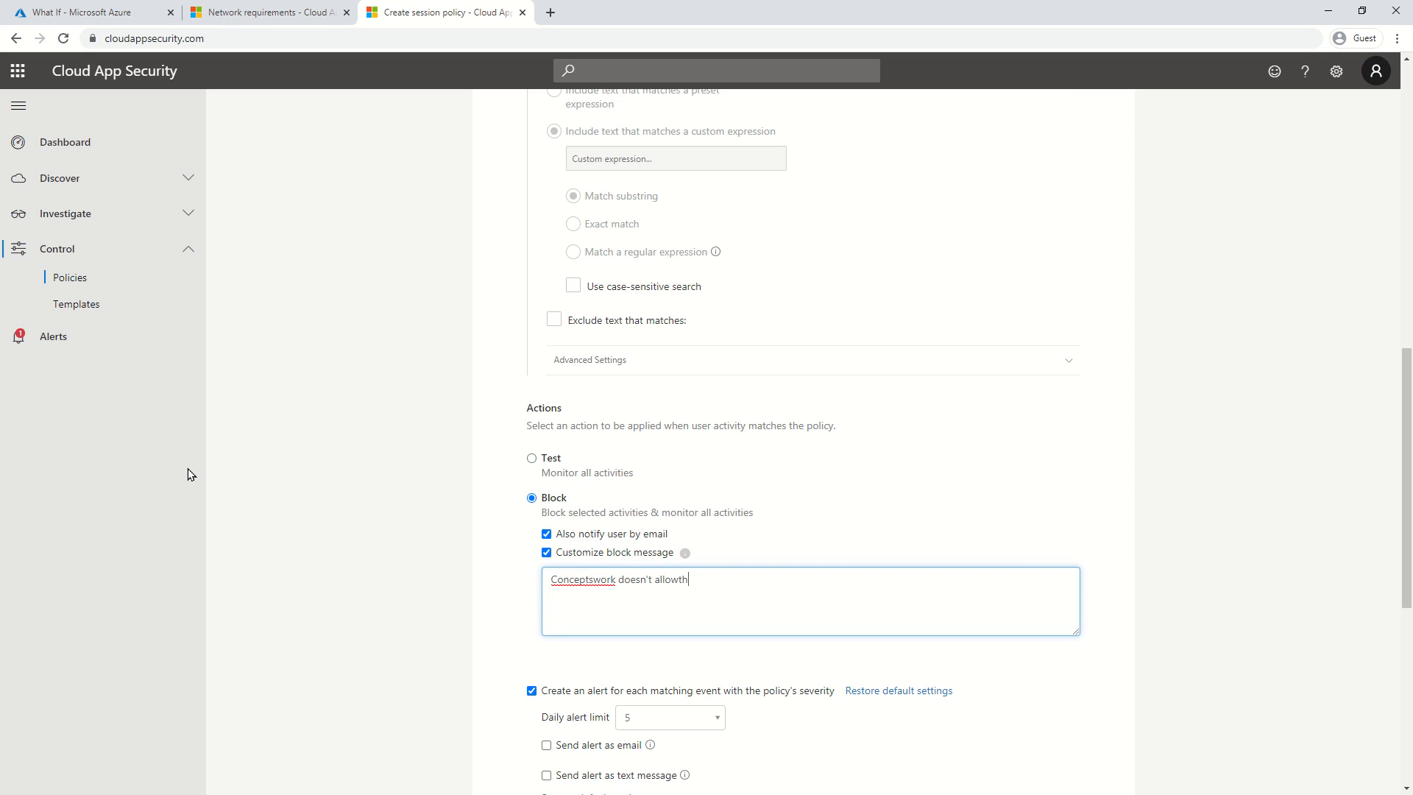
pyautogui.write('this action.')
pyautogui.scroll(-4, 384, 482)
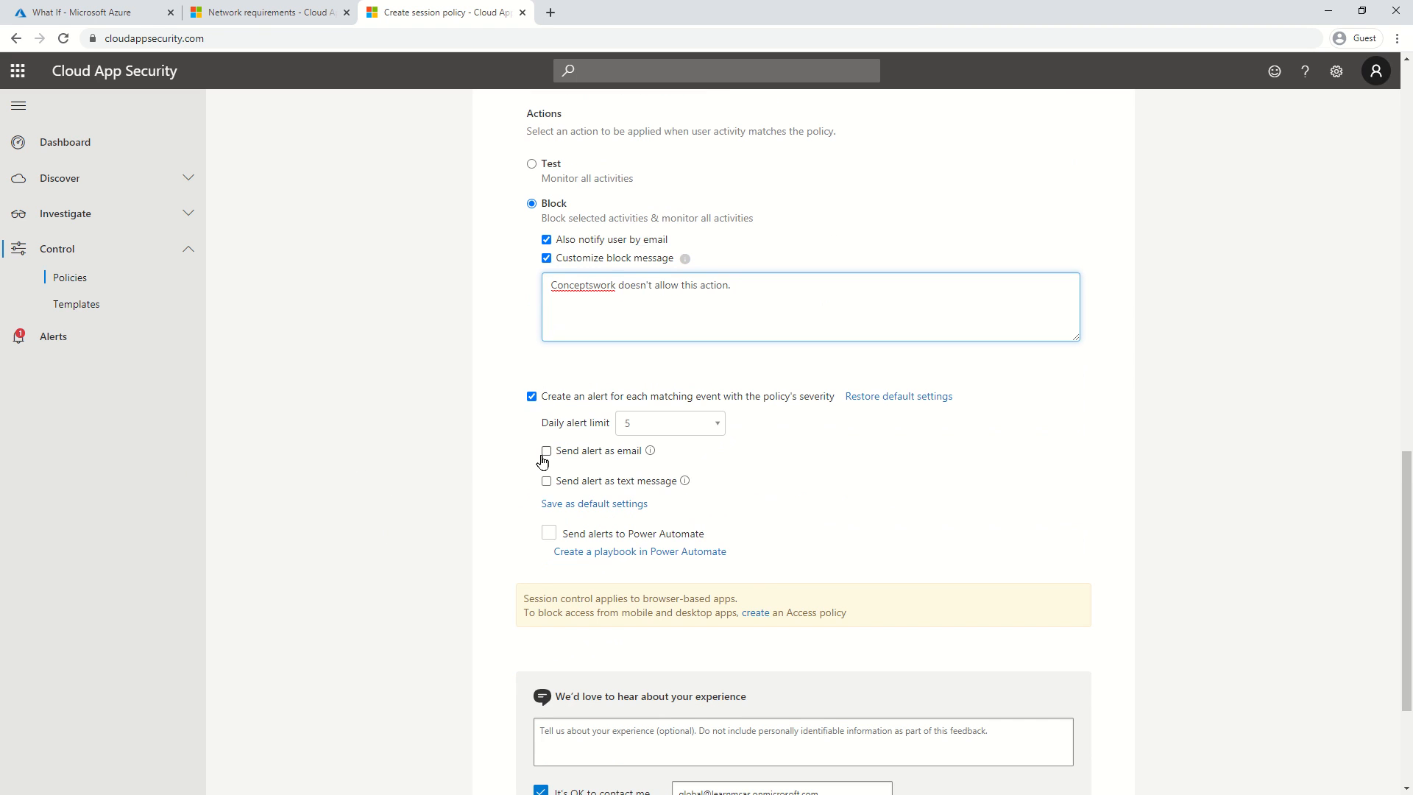
# Send the policy's alerts by email to the global admin's address.
pyautogui.click(546, 451)
pyautogui.click(641, 483)
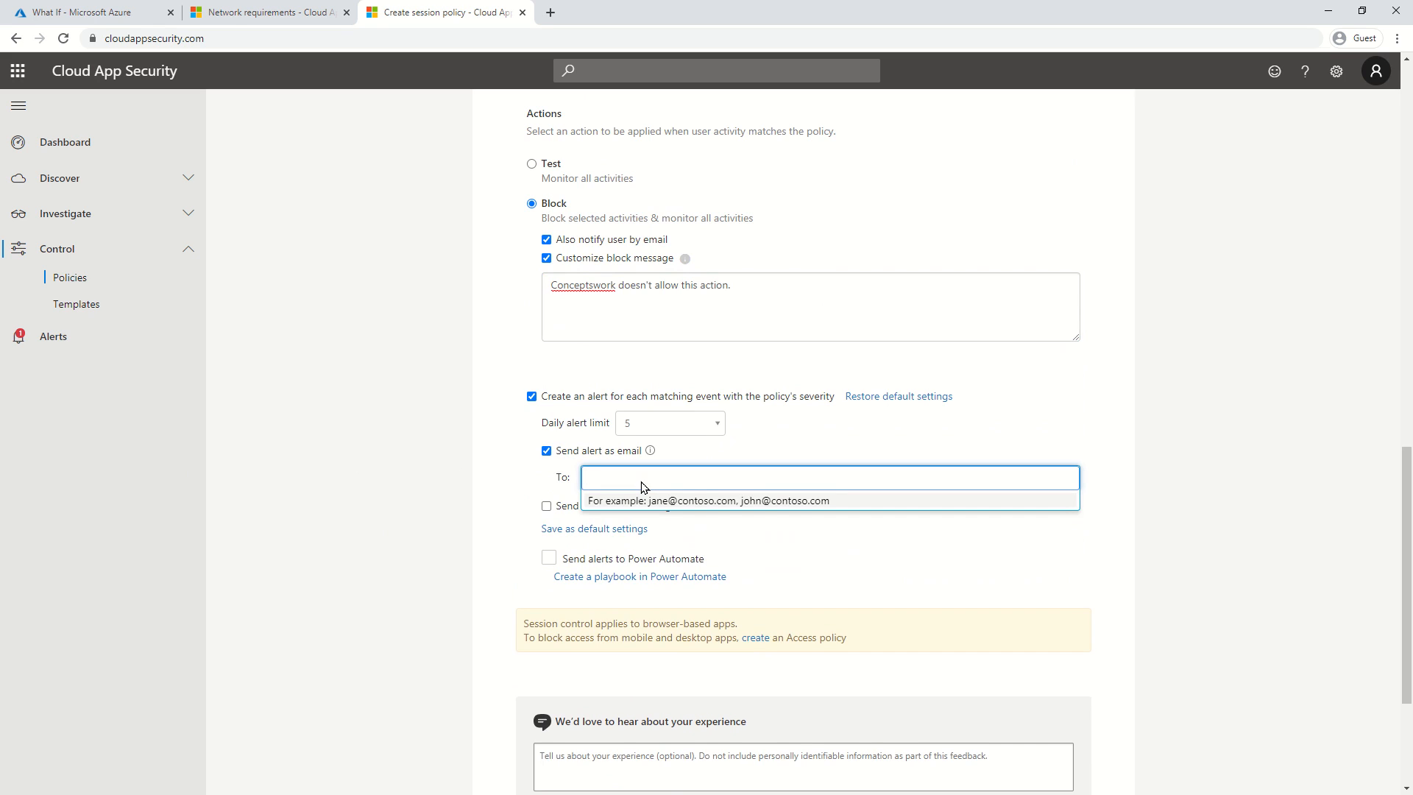
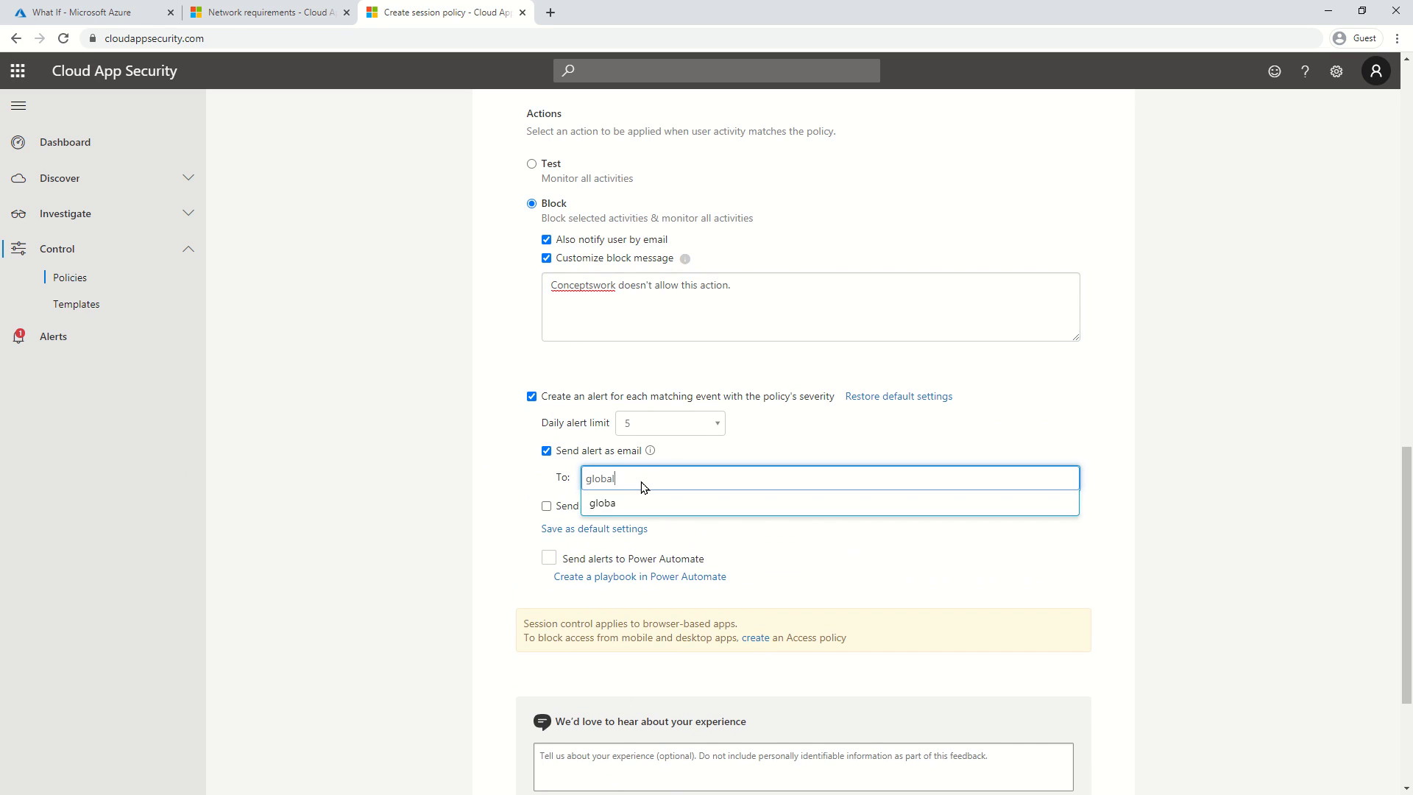
pyautogui.click(714, 503)
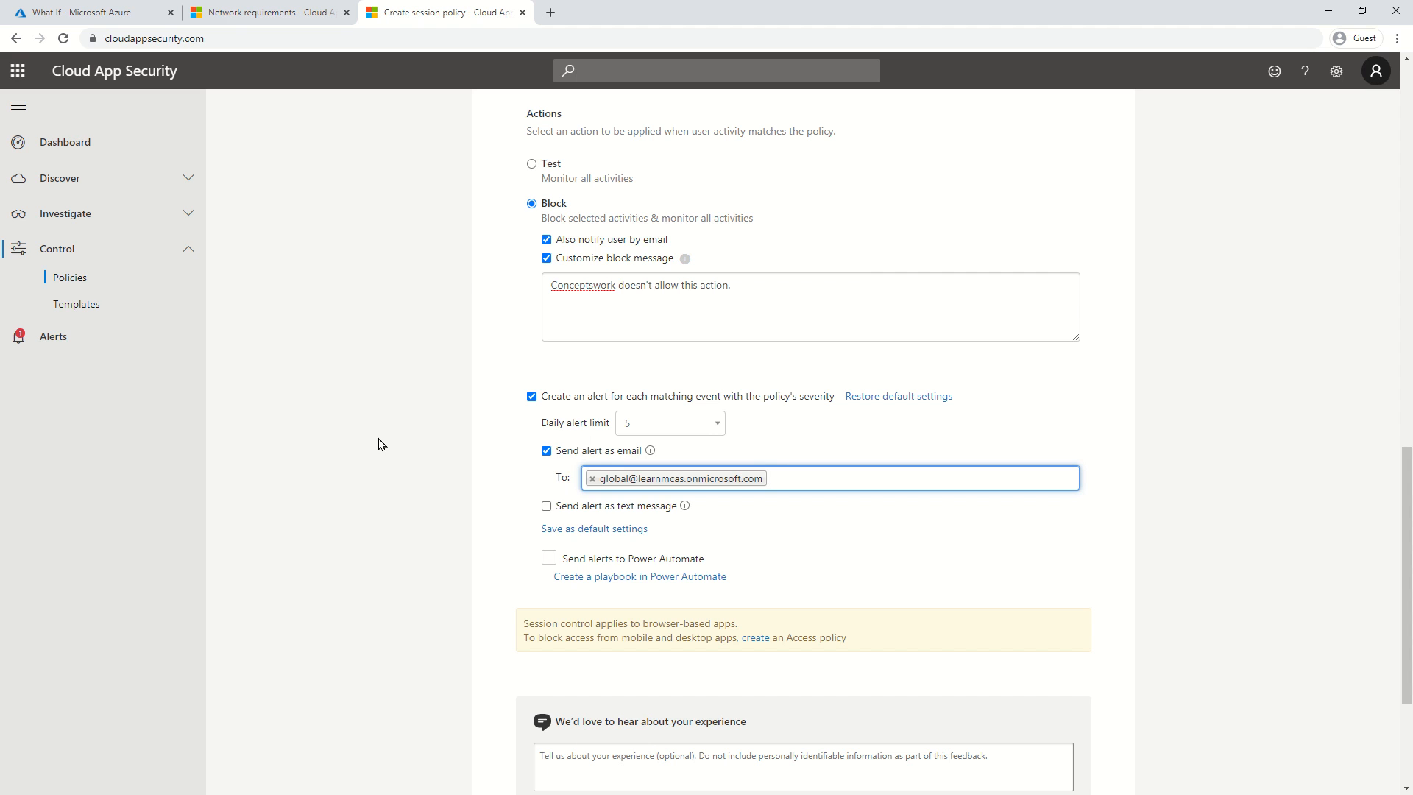
pyautogui.scroll(-2, 380, 444)
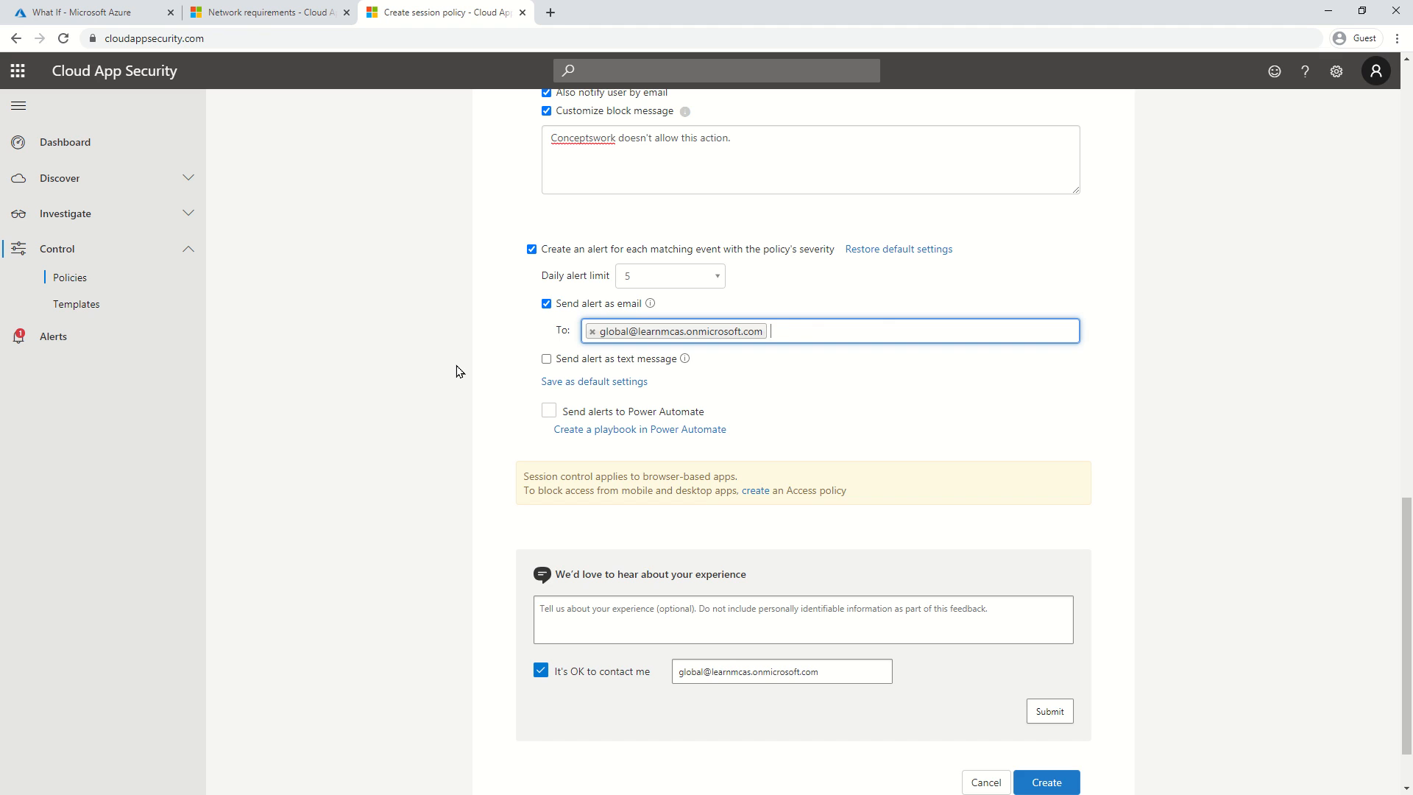
# Create the Block cut/copy and paste session policy.
pyautogui.click(379, 357)
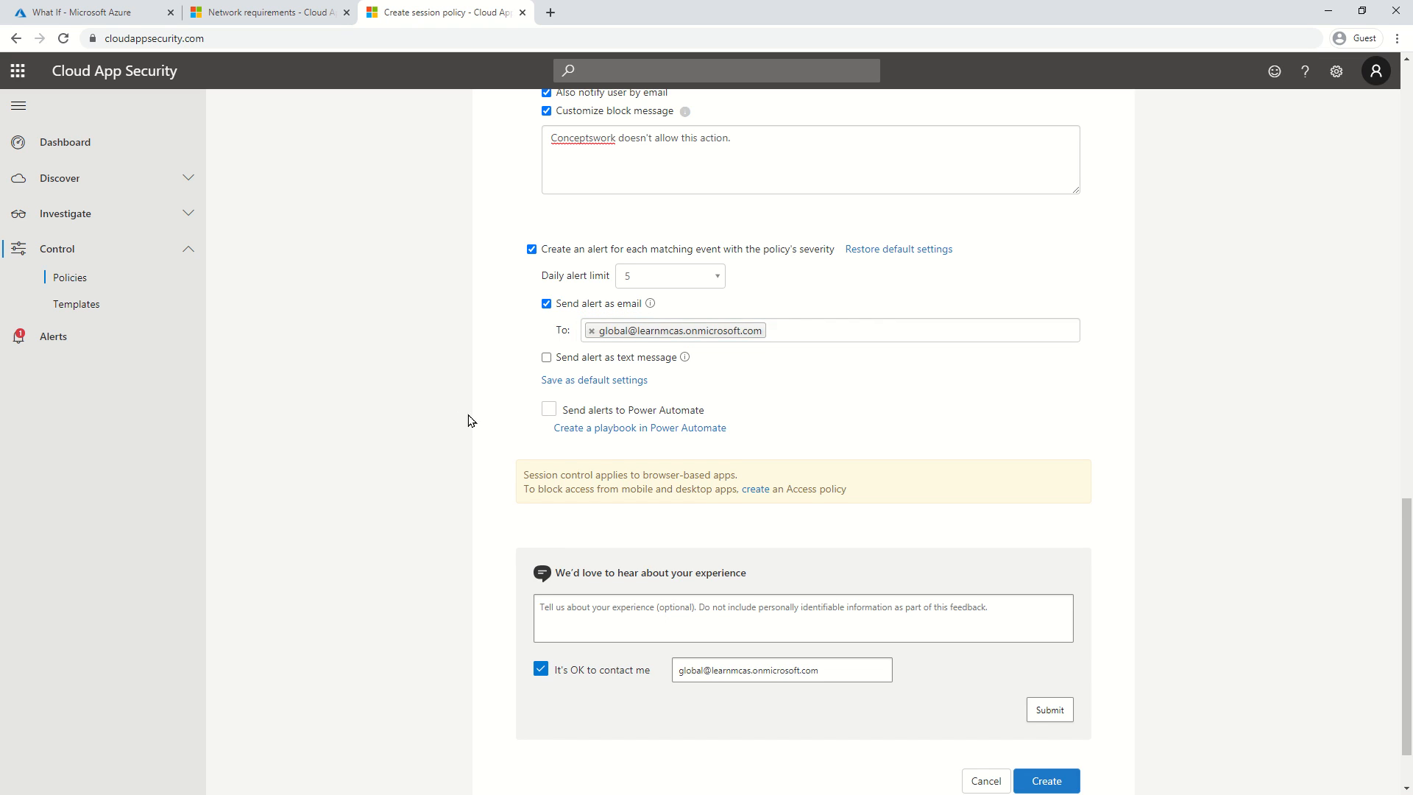
pyautogui.scroll(-1, 469, 419)
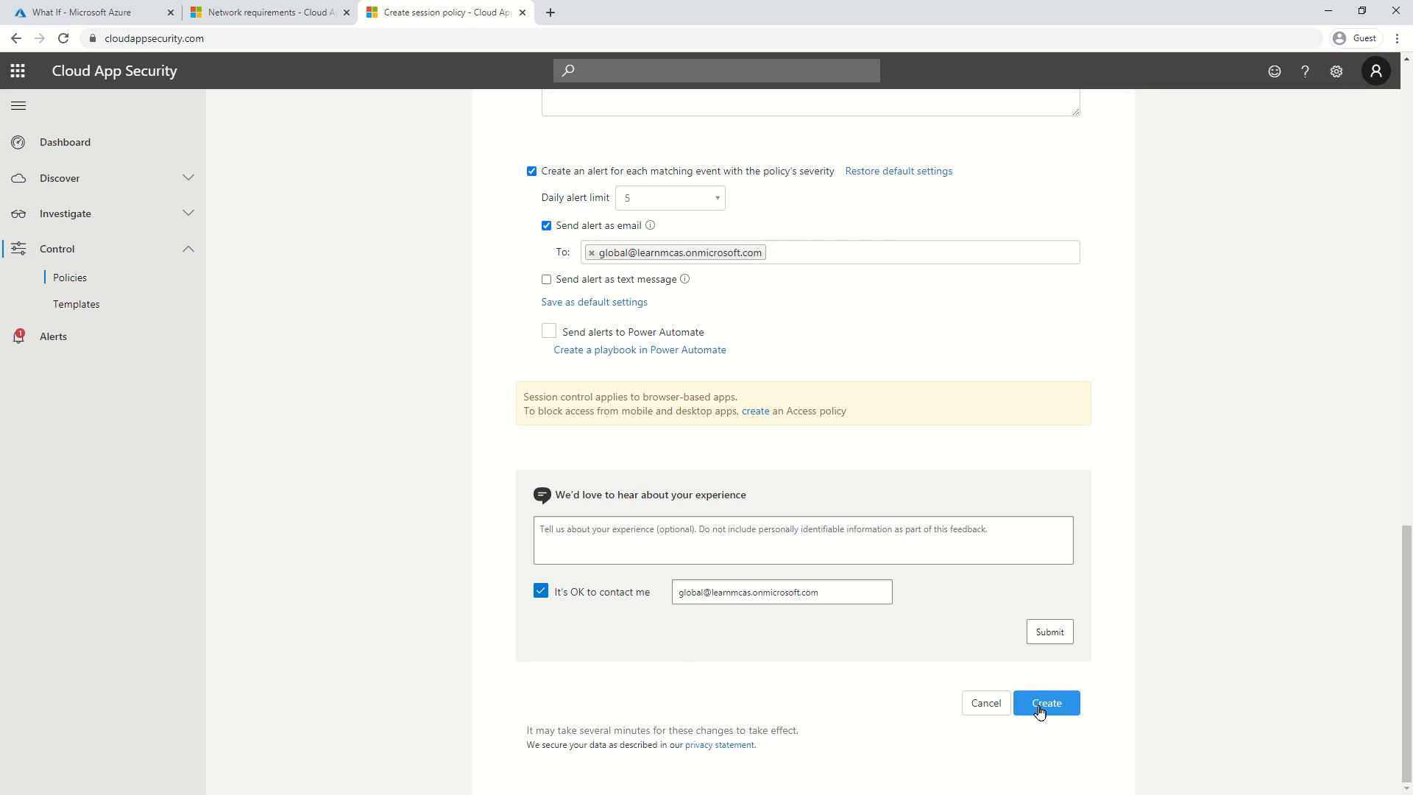
pyautogui.click(1039, 711)
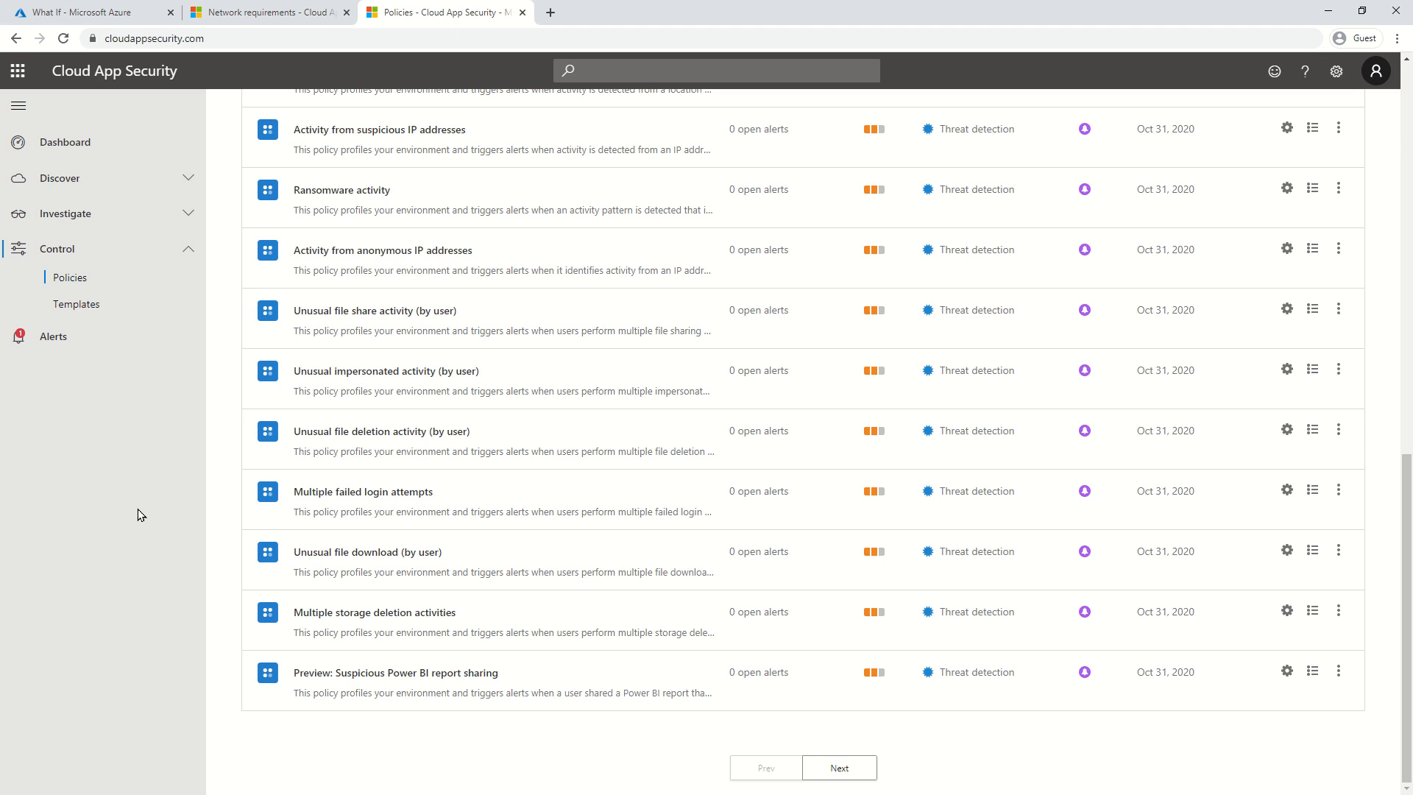
# Filter the Policies list to the Session policy type.
pyautogui.scroll(13, 175, 575)
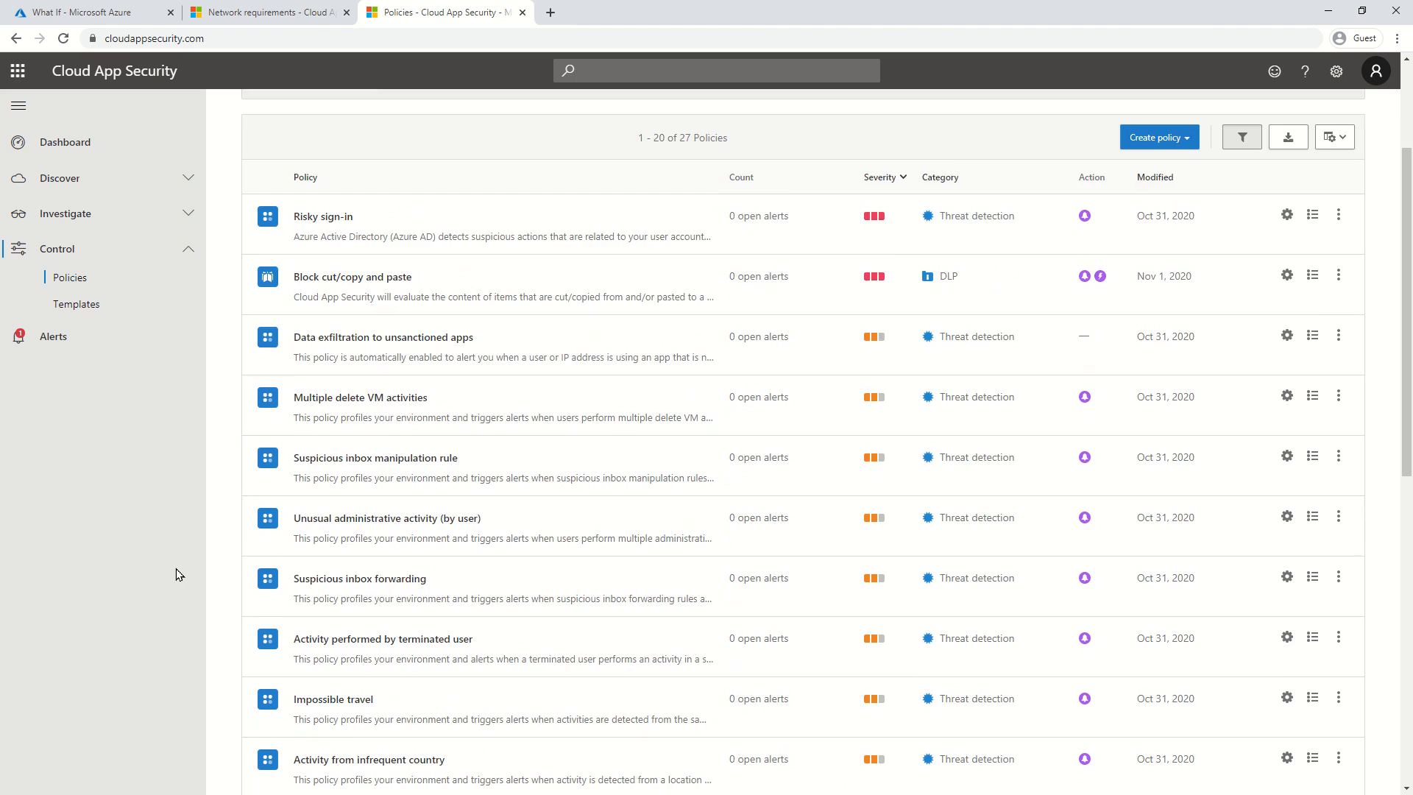
pyautogui.click(439, 272)
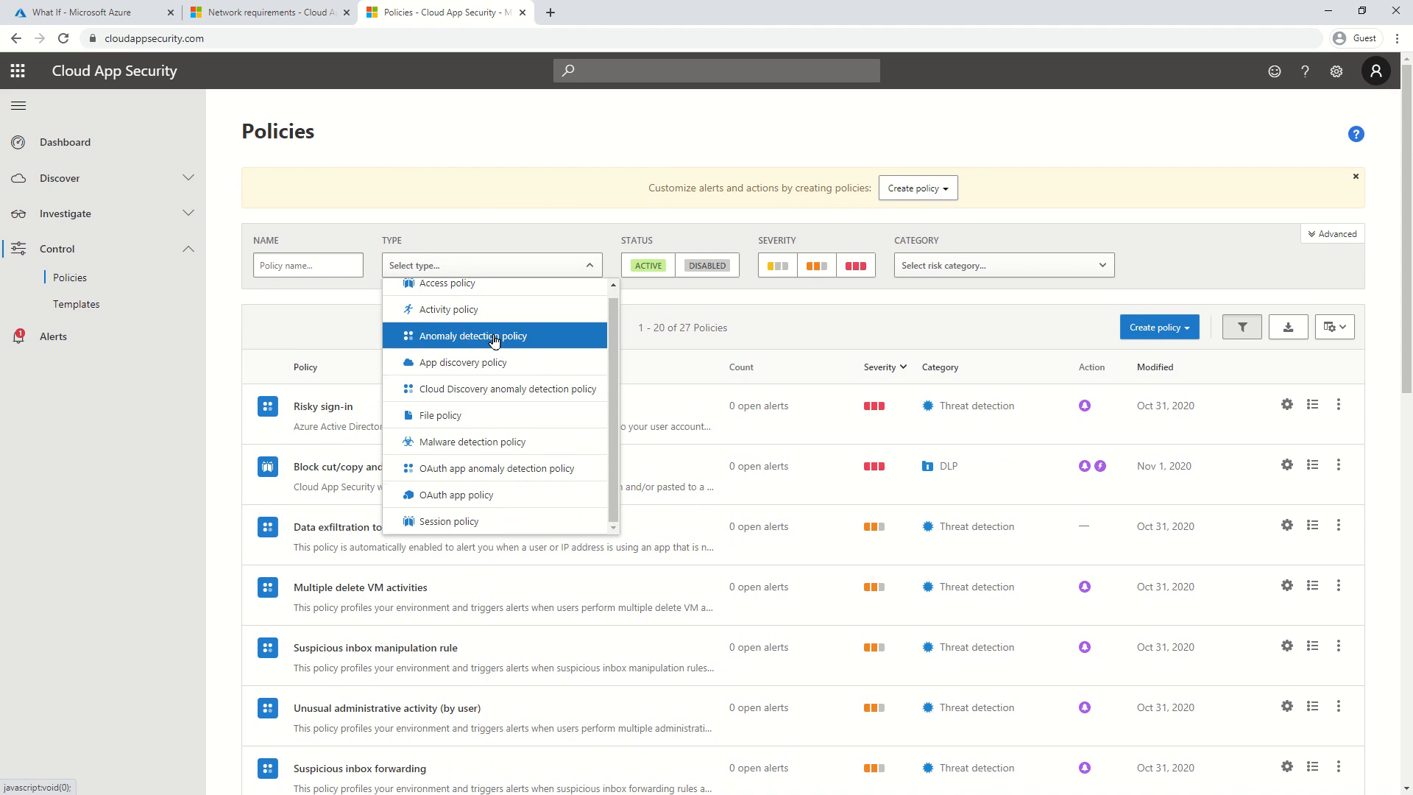
pyautogui.click(488, 533)
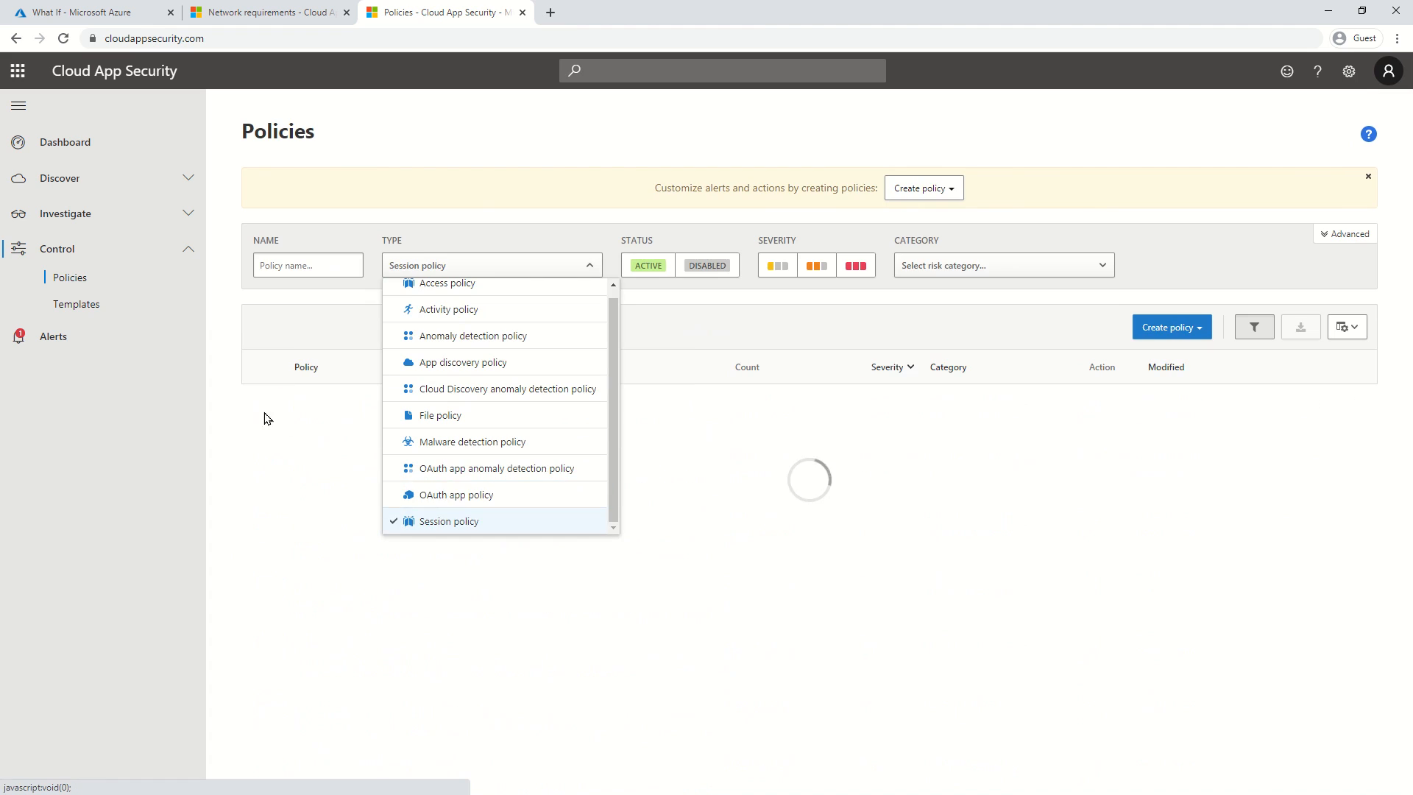
pyautogui.click(114, 432)
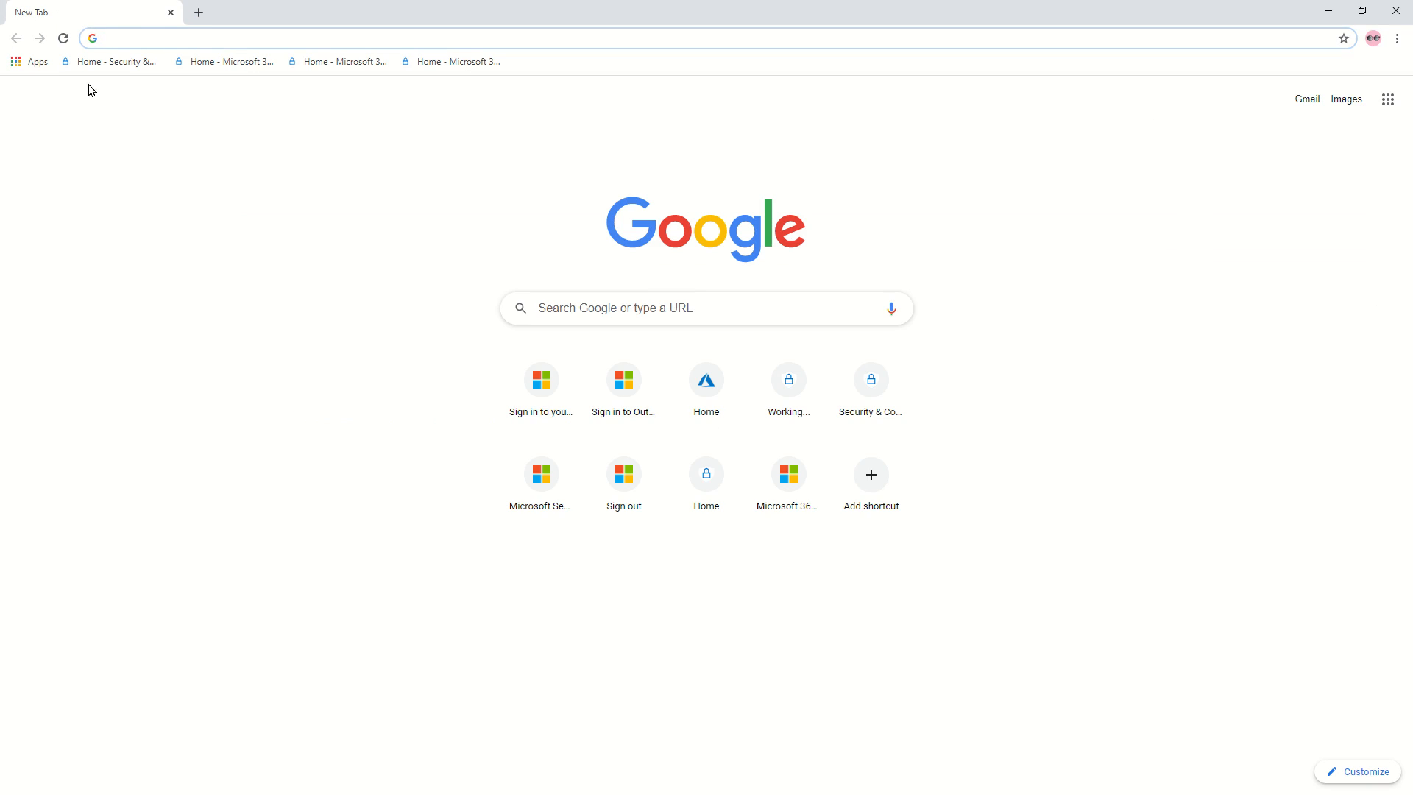
# Go to outlook.office.com, clear and restart Fiddler's capture, then choose the existing sign-in account.
pyautogui.write('outlook.of')
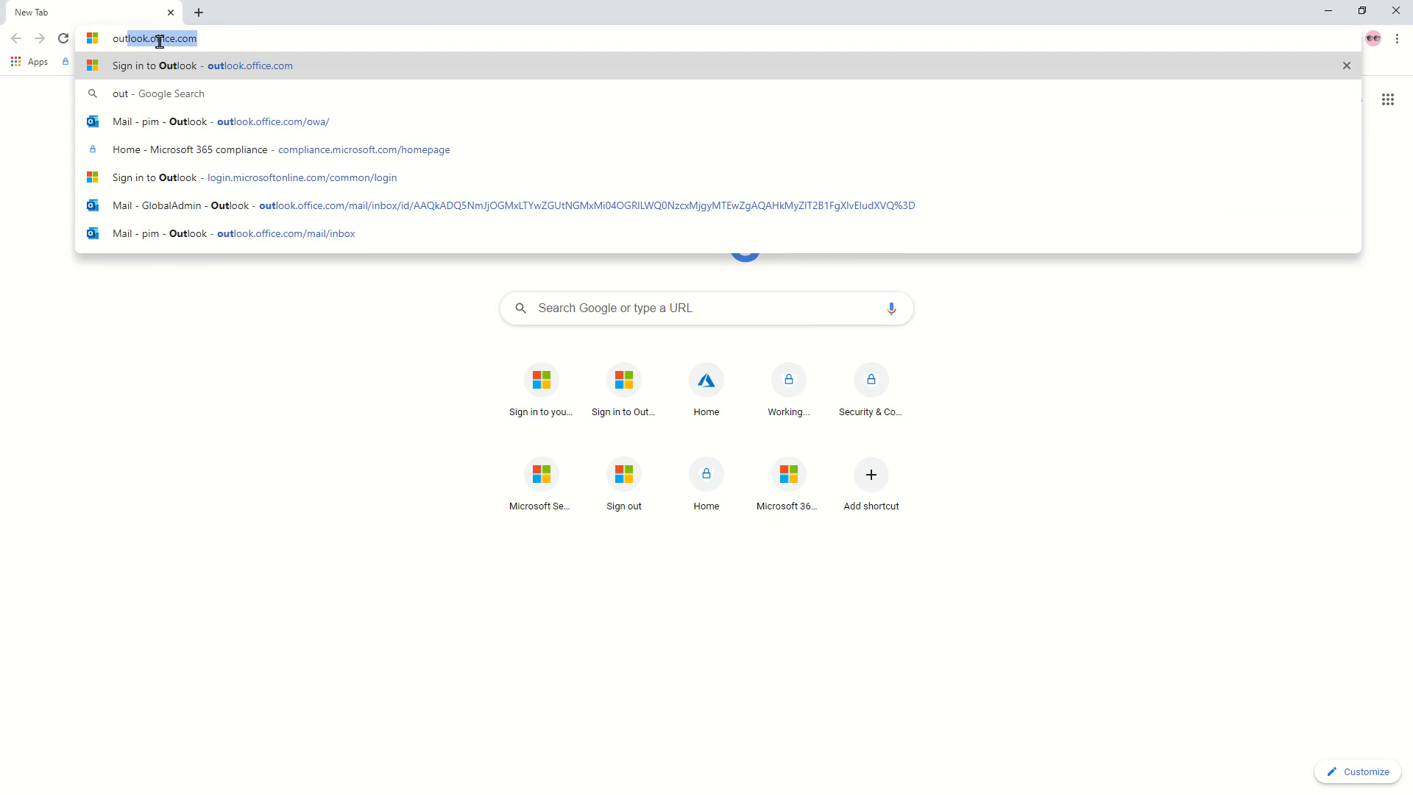
pyautogui.write('fi')
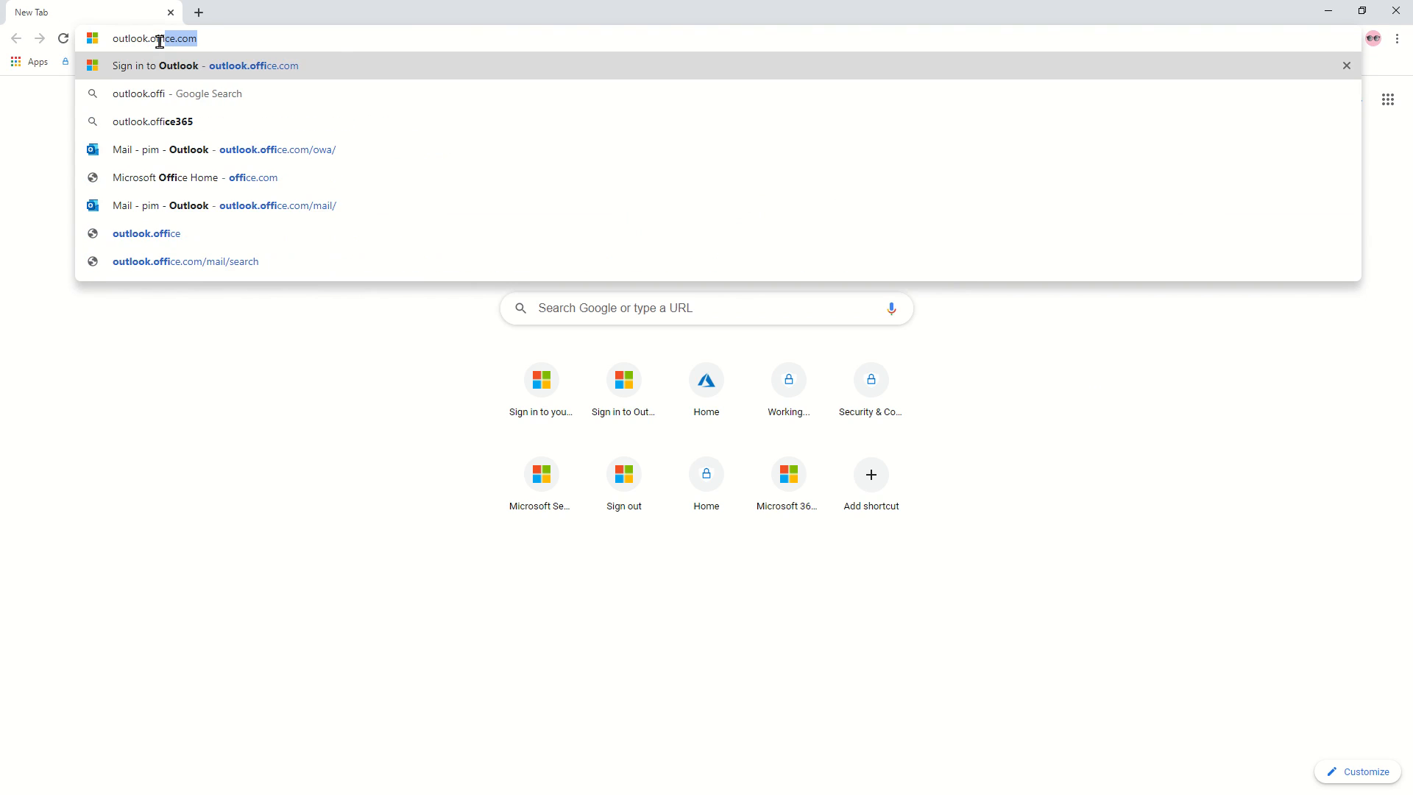
pyautogui.press('Return')
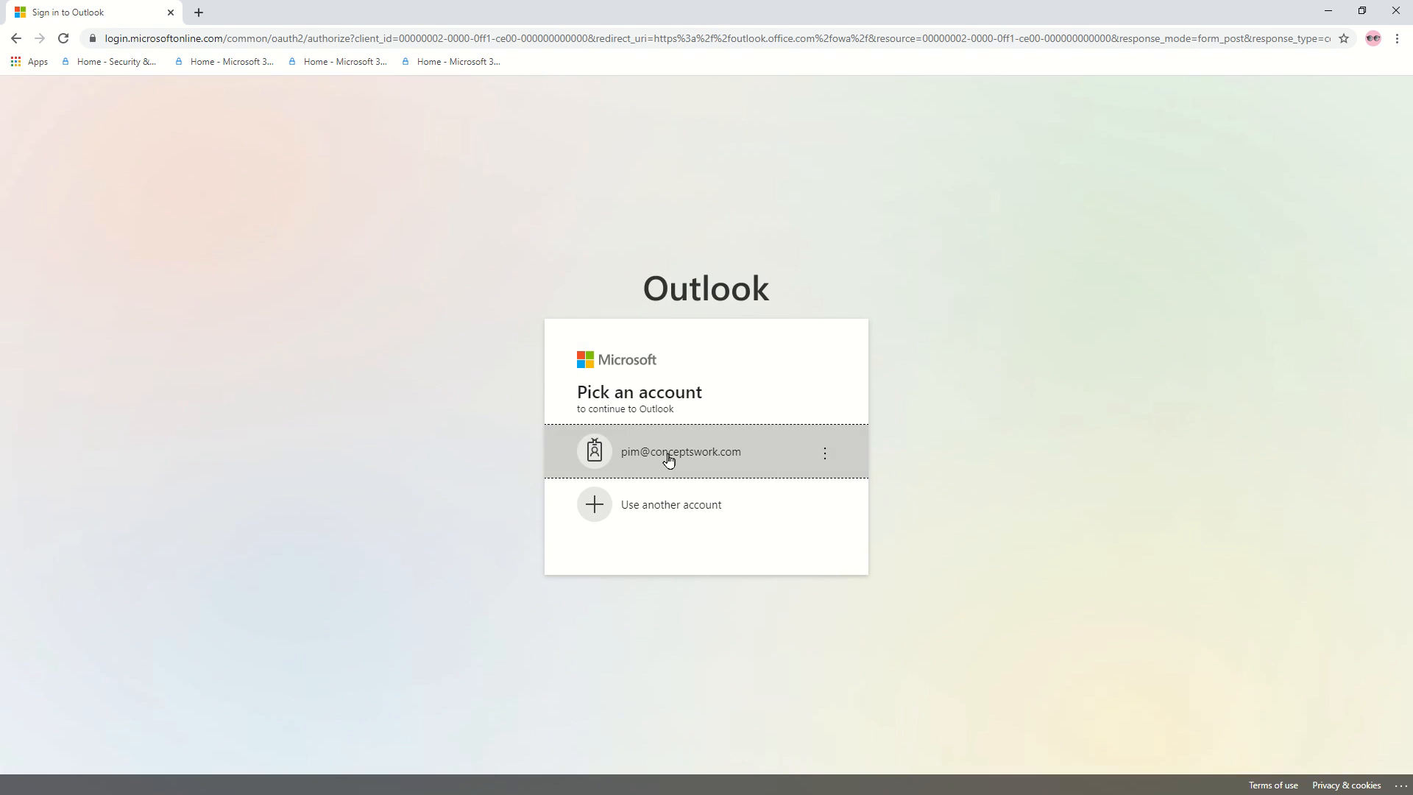
pyautogui.click(668, 459)
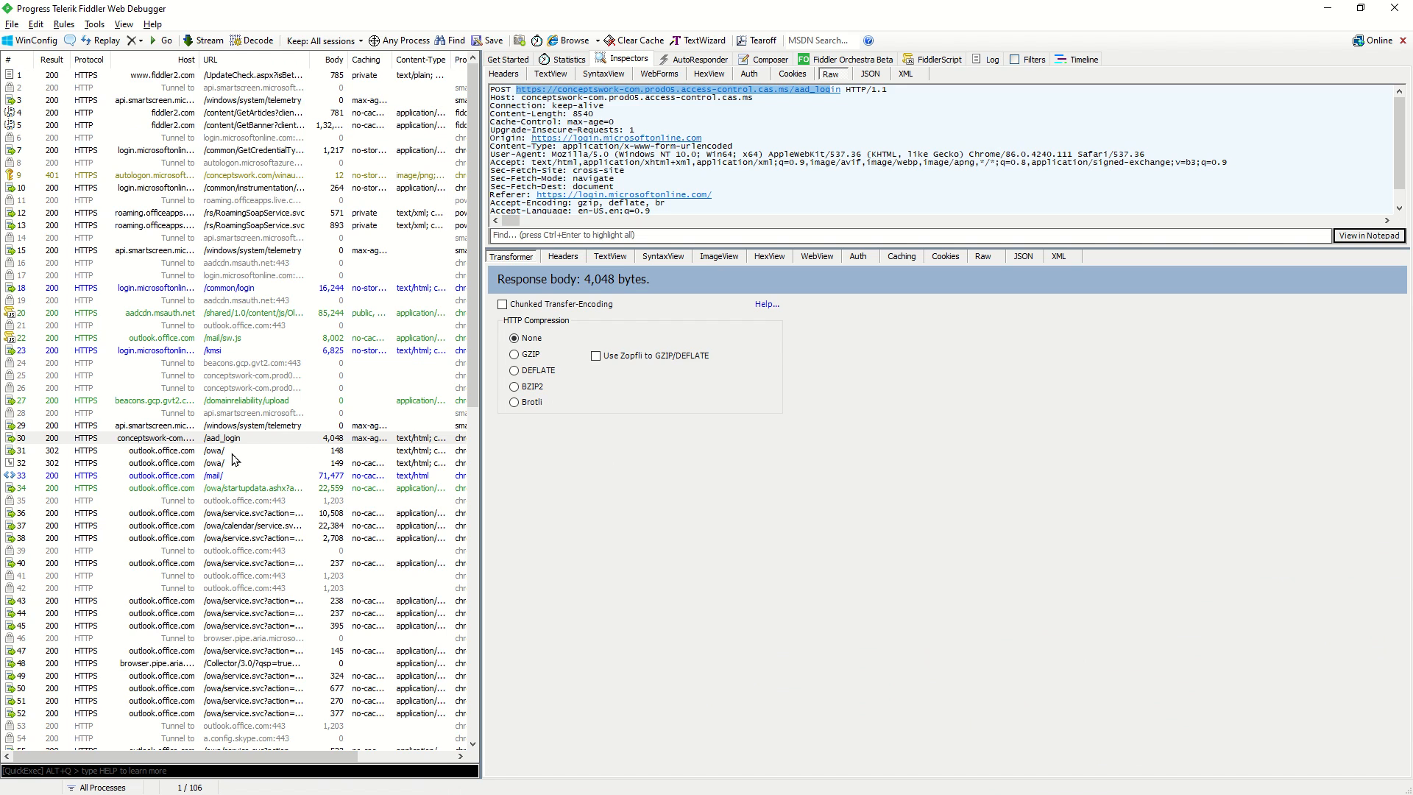
pyautogui.hotkey('ctrl', 'x')
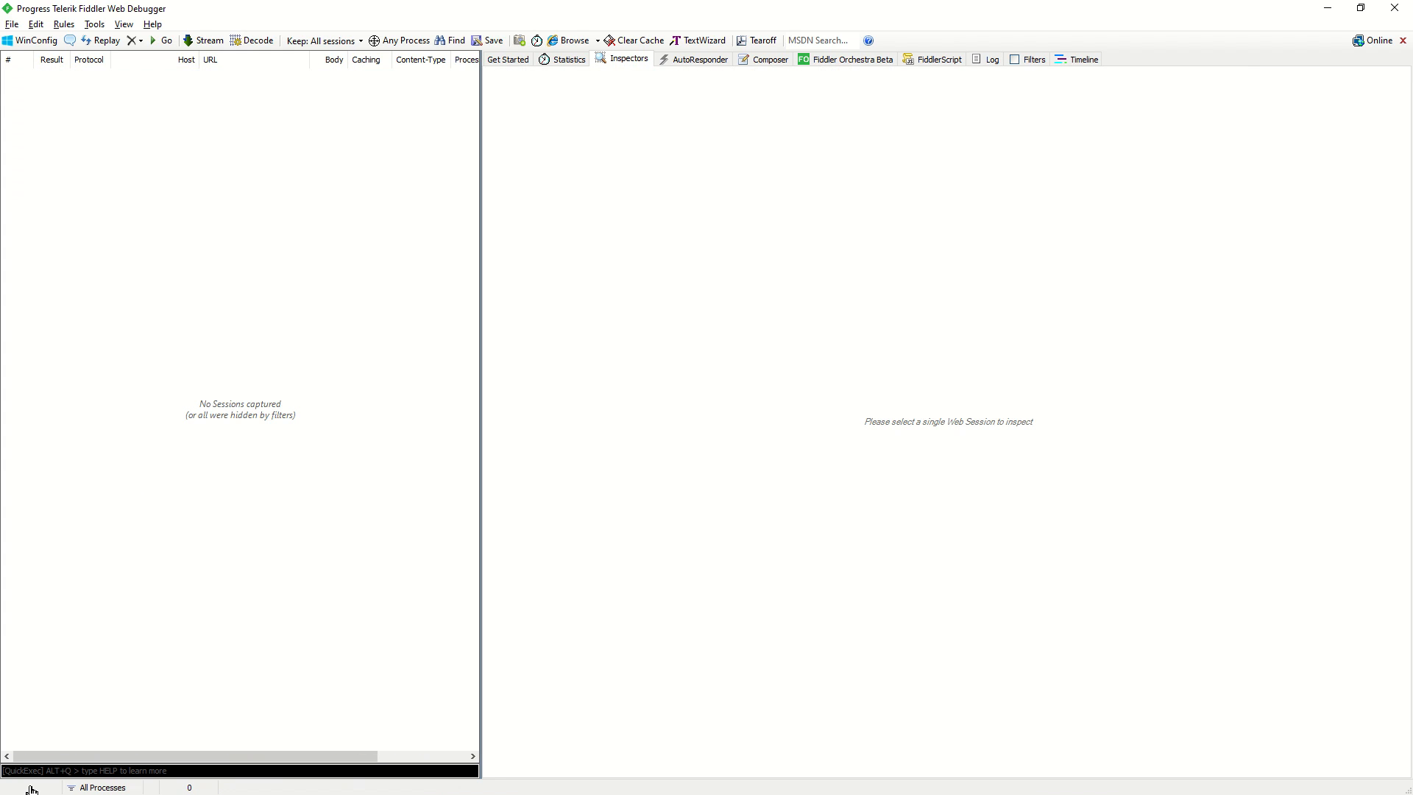
pyautogui.click(28, 788)
pyautogui.hotkey('alt', 'Tab')
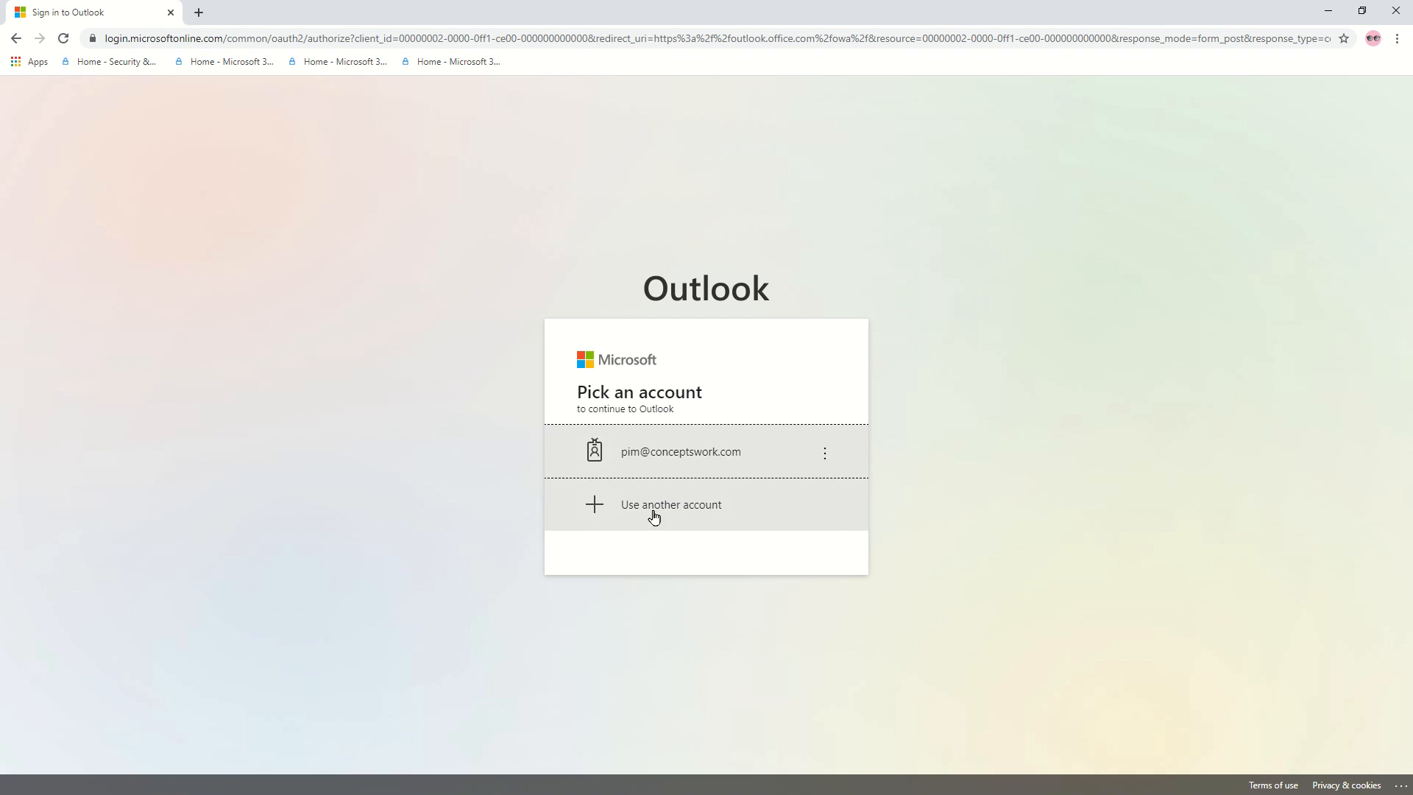
pyautogui.click(666, 462)
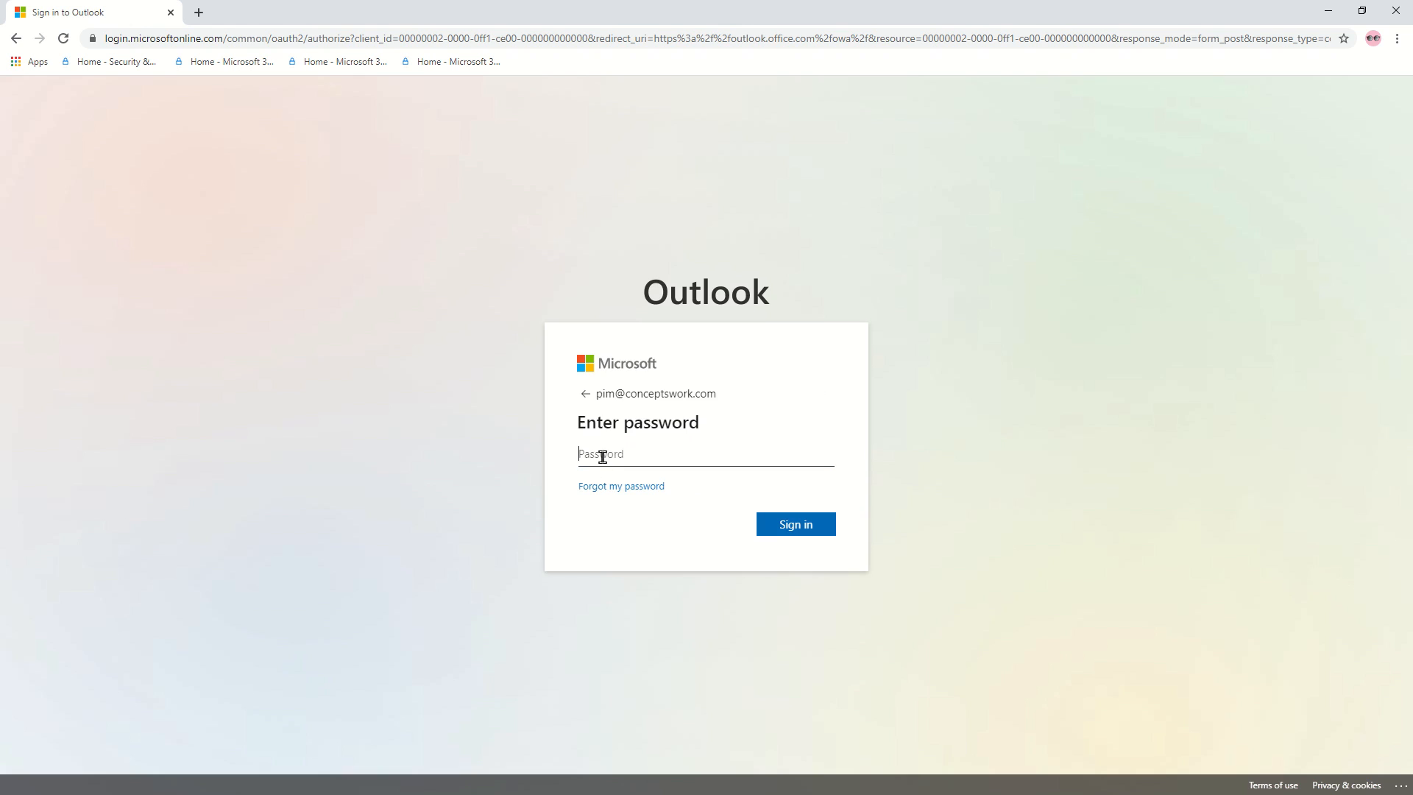
# Enter the account password, stay signed in, and reveal the proxied Exchange Online address.
pyautogui.write('•••••')
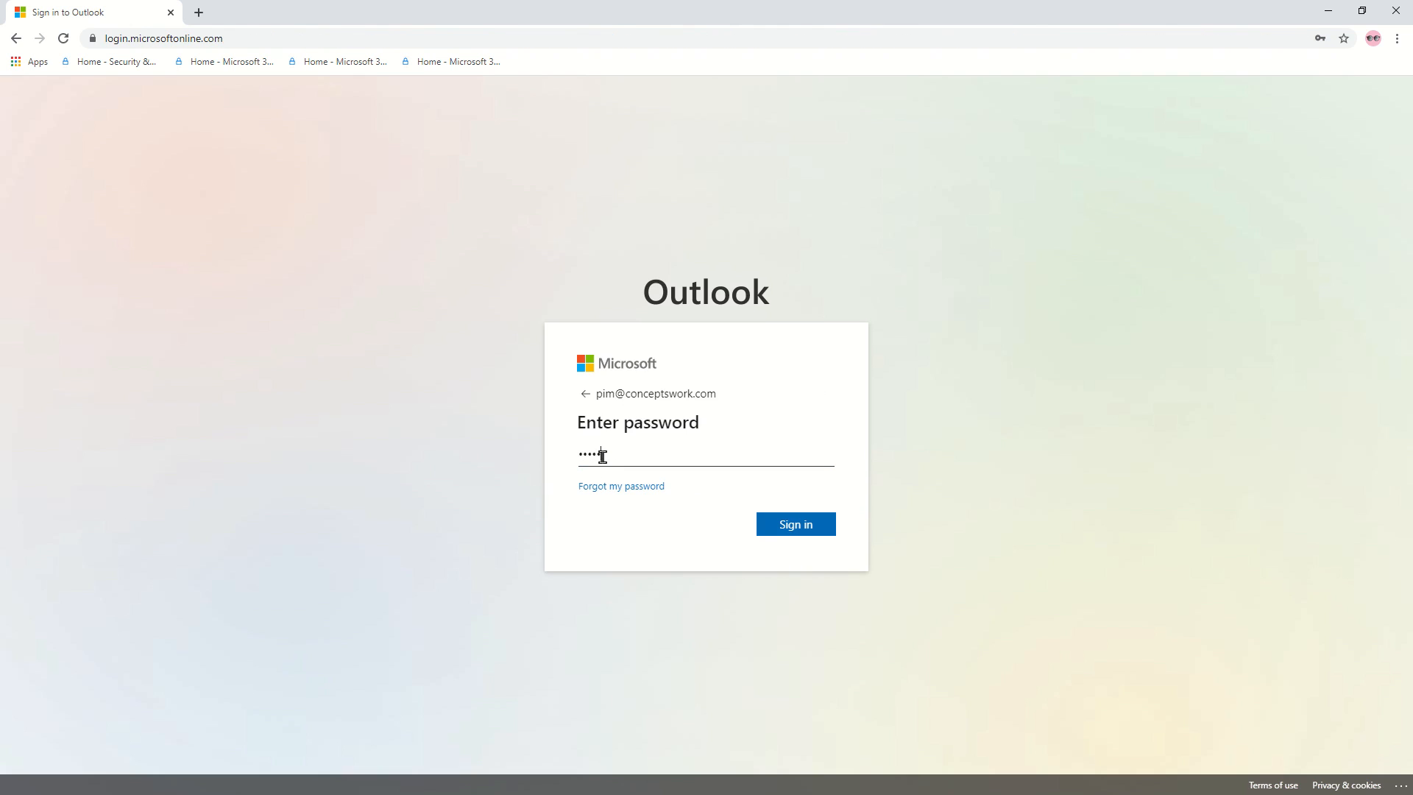
pyautogui.write('•••')
pyautogui.press('BackSpace')
pyautogui.press('BackSpace')
pyautogui.press('BackSpace')
pyautogui.press('BackSpace')
pyautogui.press('BackSpace')
pyautogui.press('BackSpace')
pyautogui.press('BackSpace')
pyautogui.write('•••••')
pyautogui.press('BackSpace')
pyautogui.press('BackSpace')
pyautogui.press('BackSpace')
pyautogui.press('BackSpace')
pyautogui.press('BackSpace')
pyautogui.write('•••••••••')
pyautogui.press('Return')
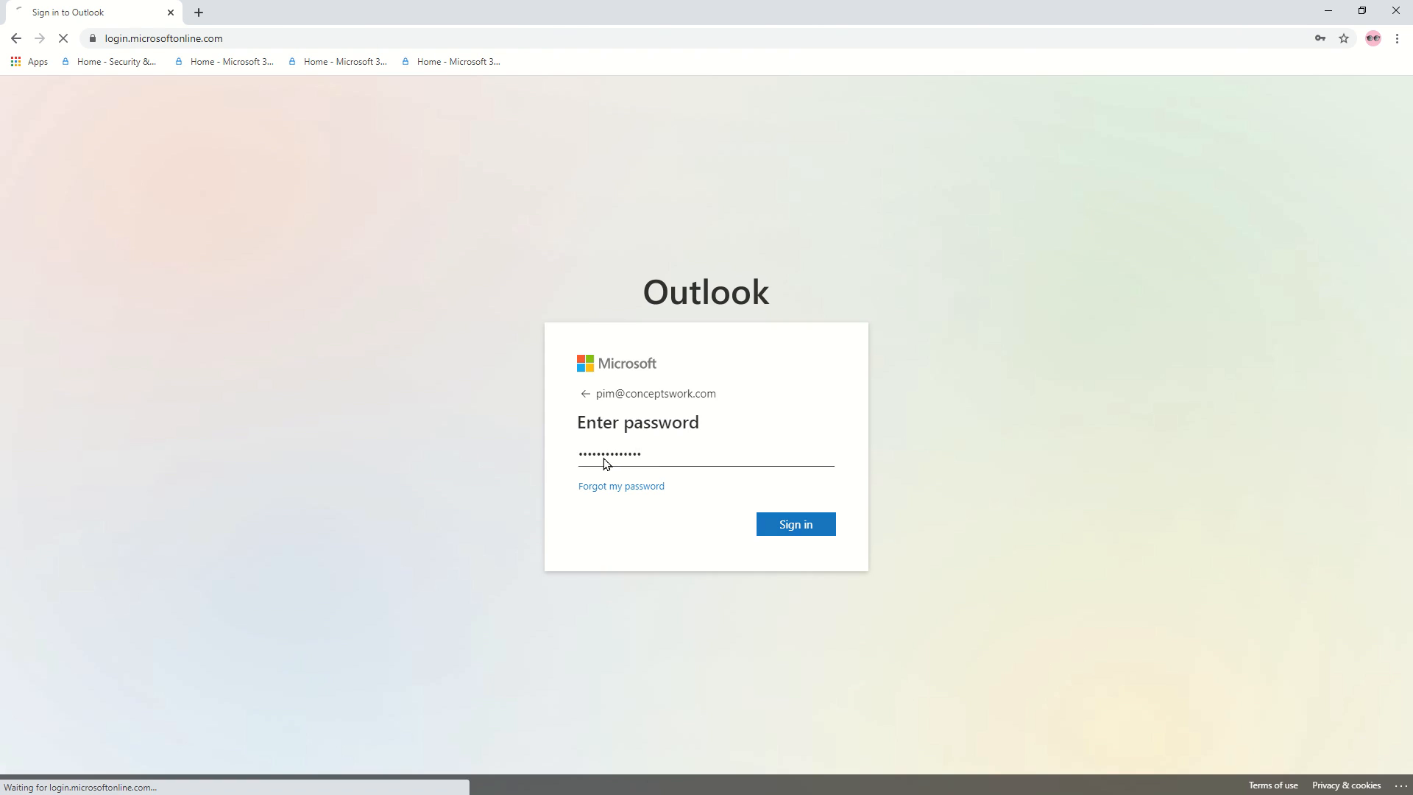
pyautogui.click(802, 538)
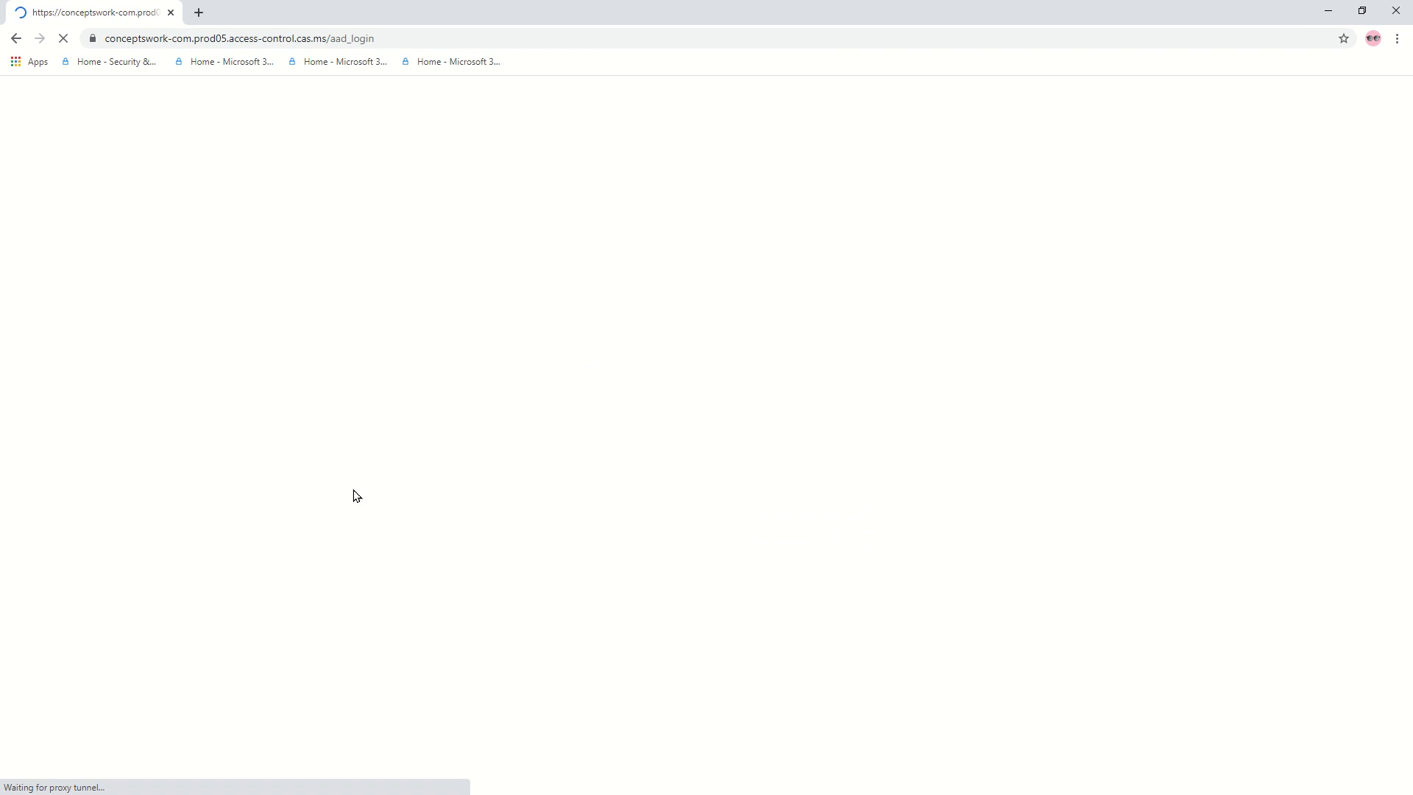
pyautogui.click(400, 38)
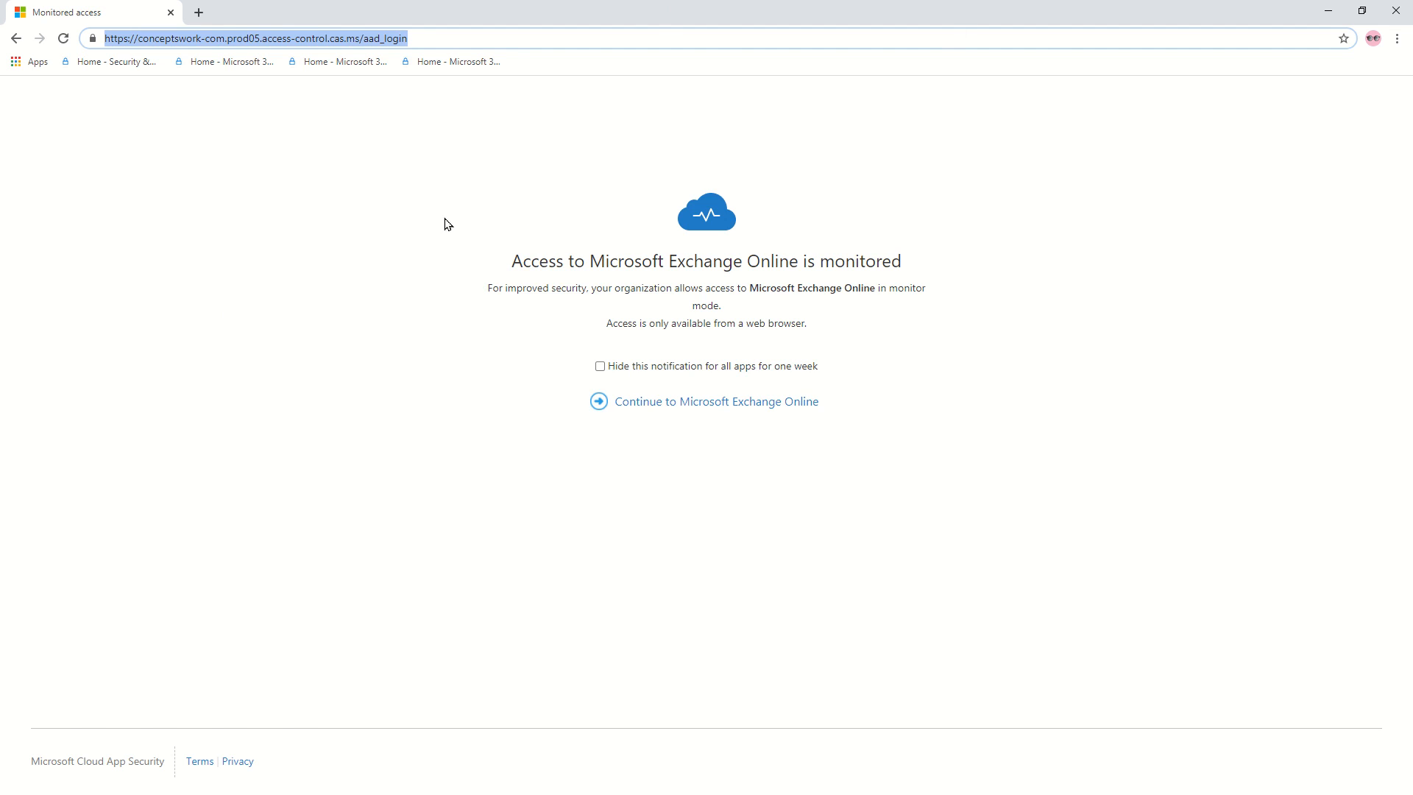
# Continue to Exchange Online and highlight the inbox's outlook.office.com.mcas.ms proxied address.
pyautogui.click(412, 40)
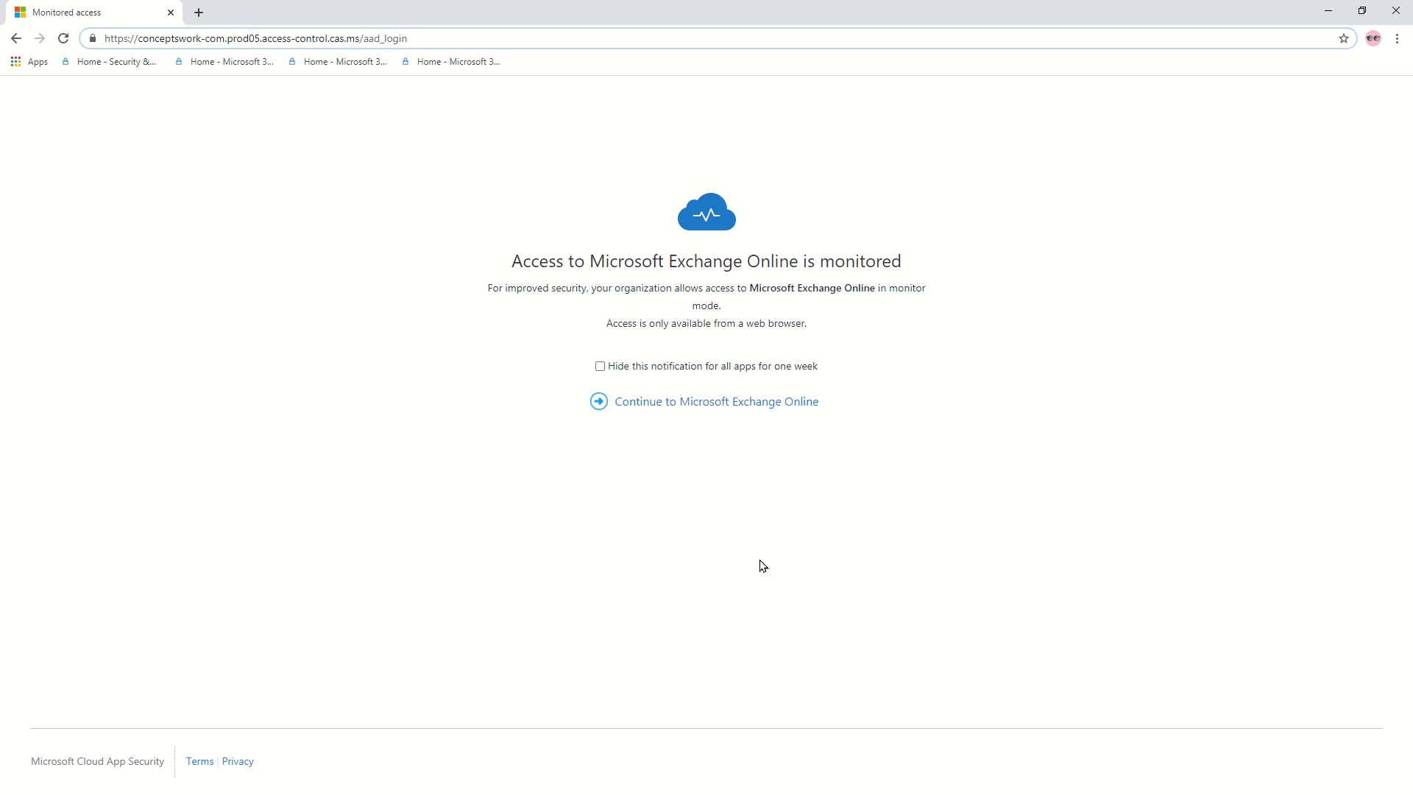
pyautogui.click(664, 403)
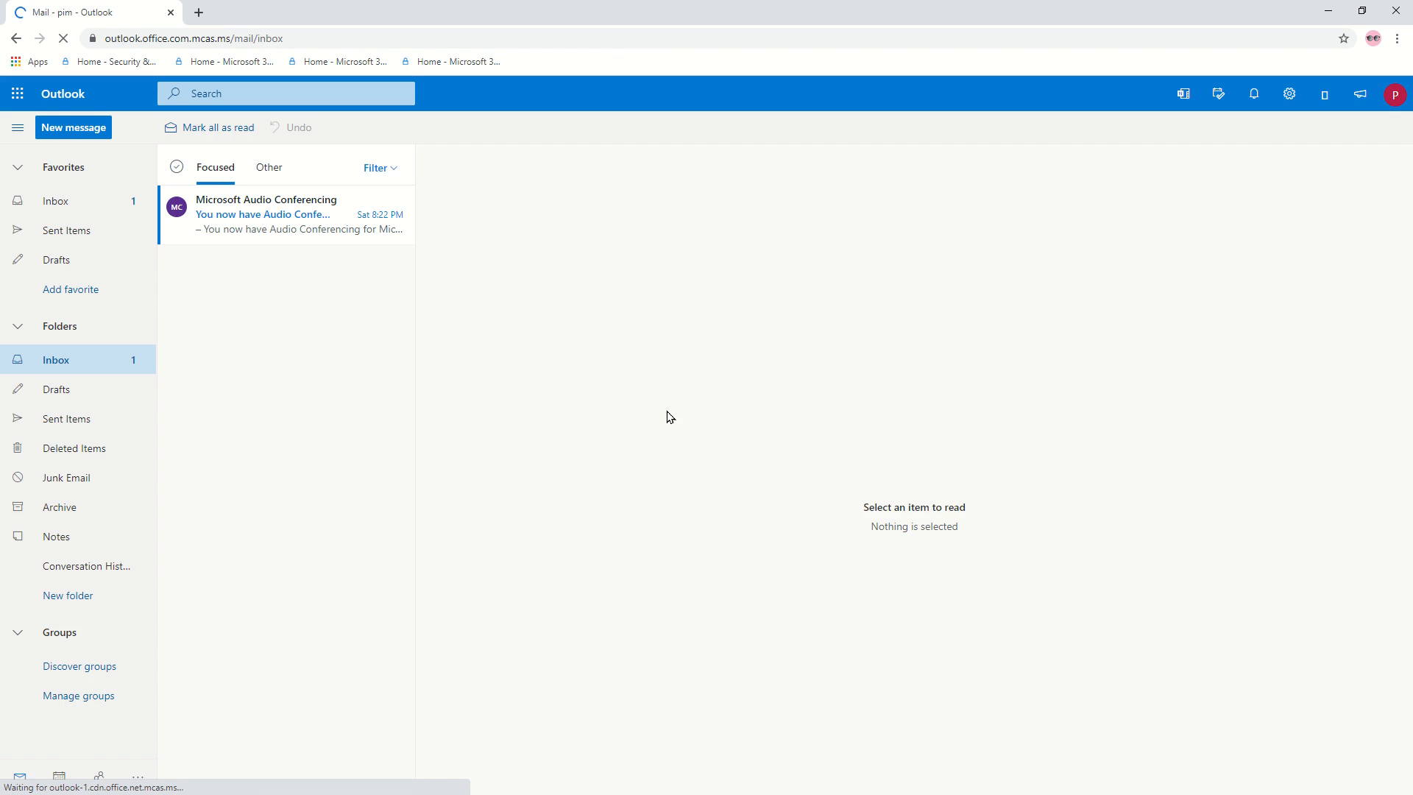
pyautogui.click(352, 42)
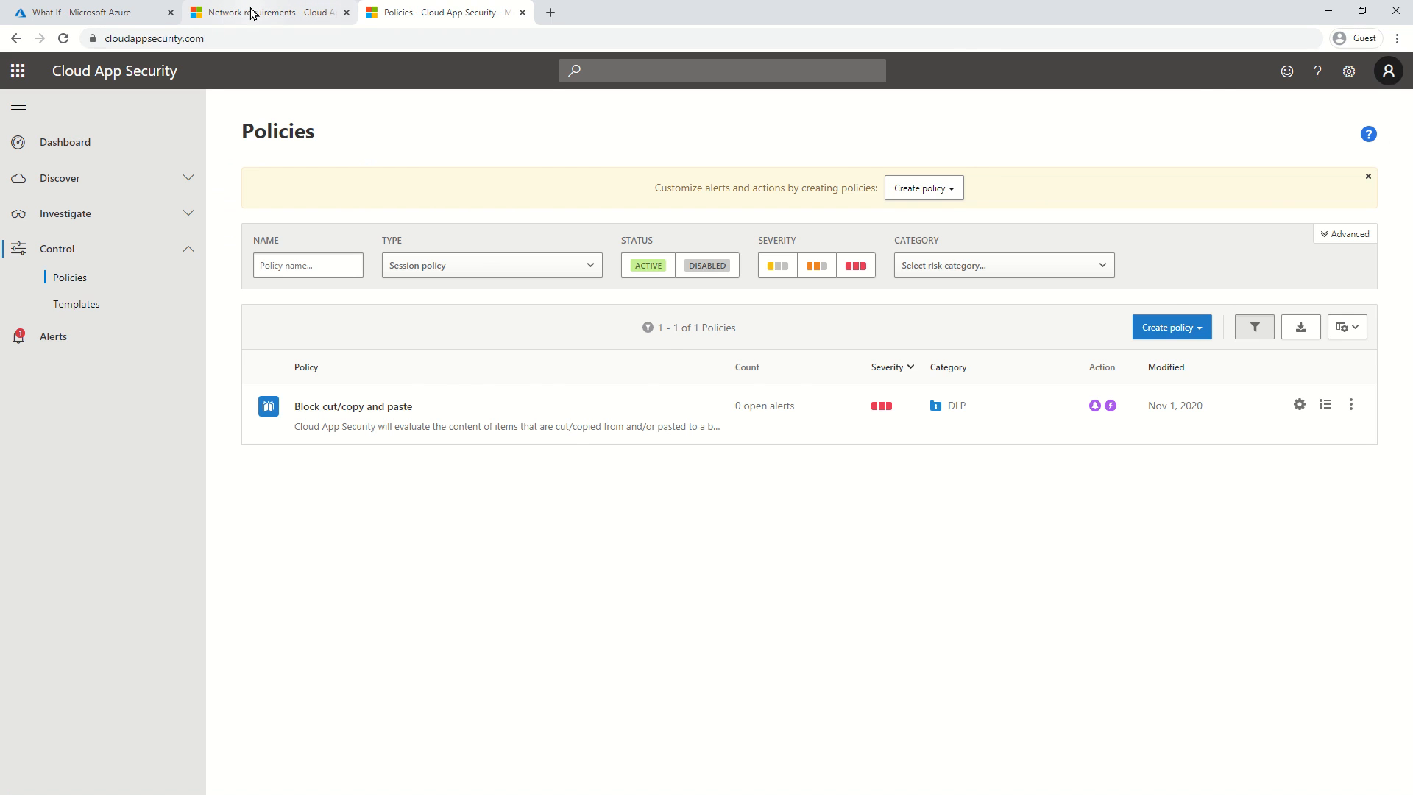
# Highlight *.mcas.ms in the Network requirements docs, then bring Fiddler's captured sessions forward.
pyautogui.click(298, 14)
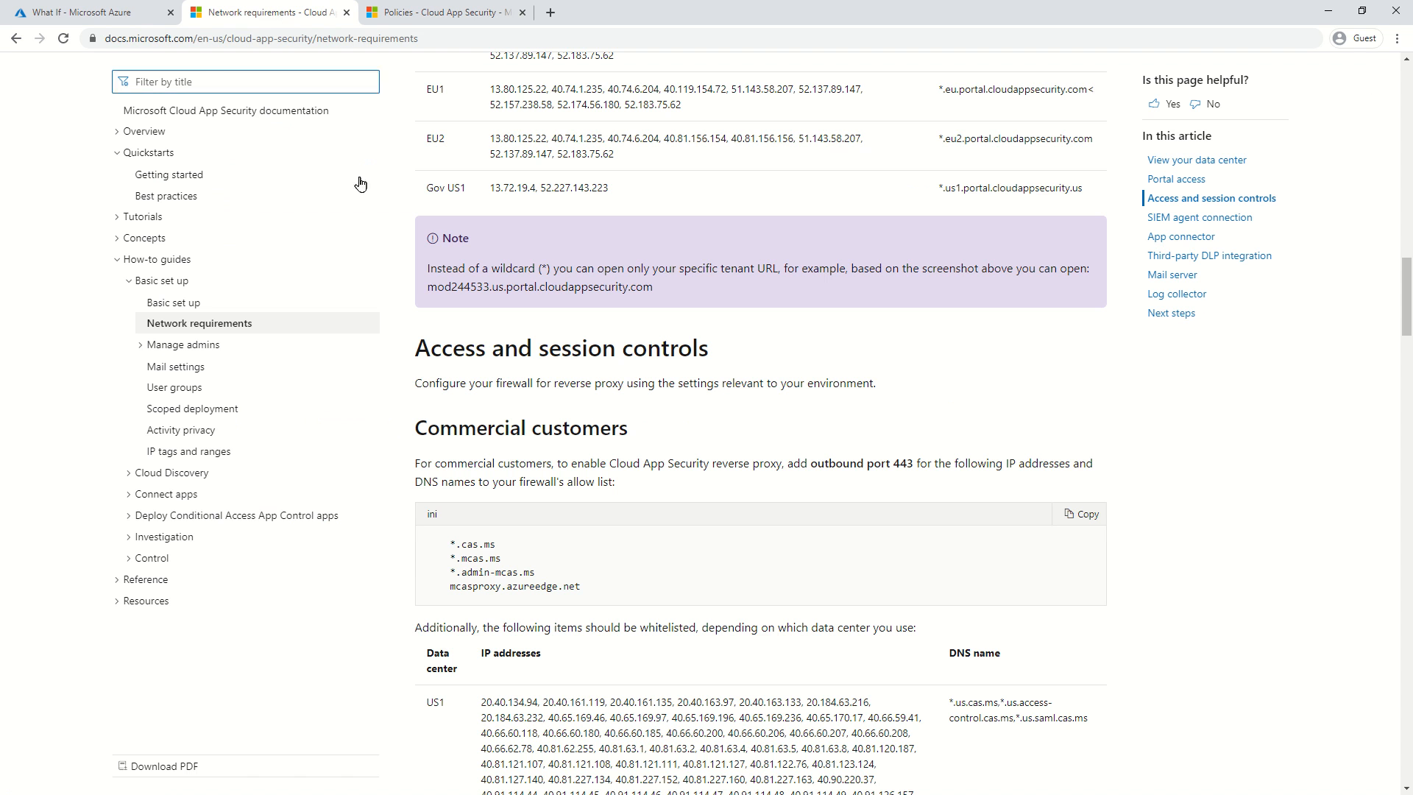
pyautogui.moveTo(506, 559); pyautogui.dragTo(451, 563)
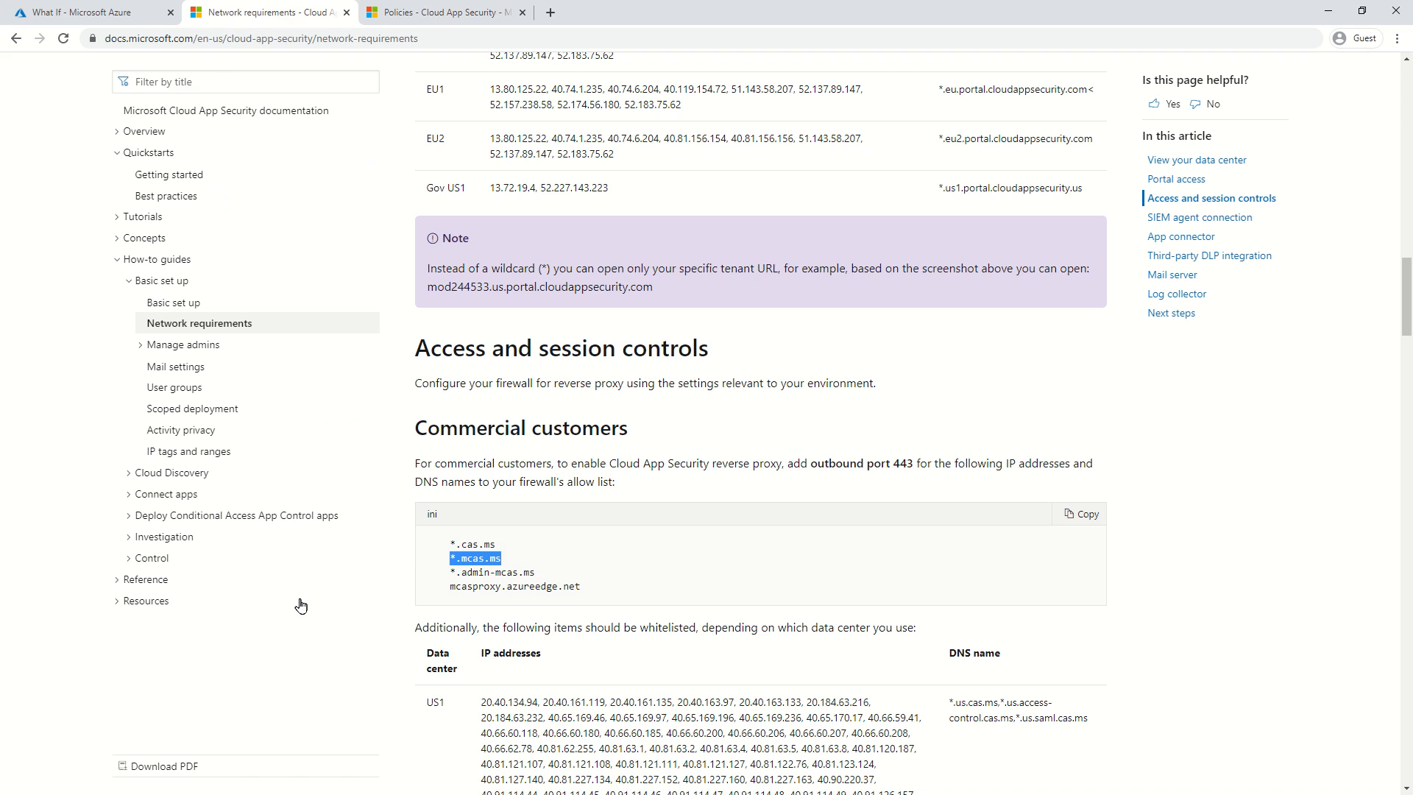
pyautogui.hotkey('alt', 'Tab')
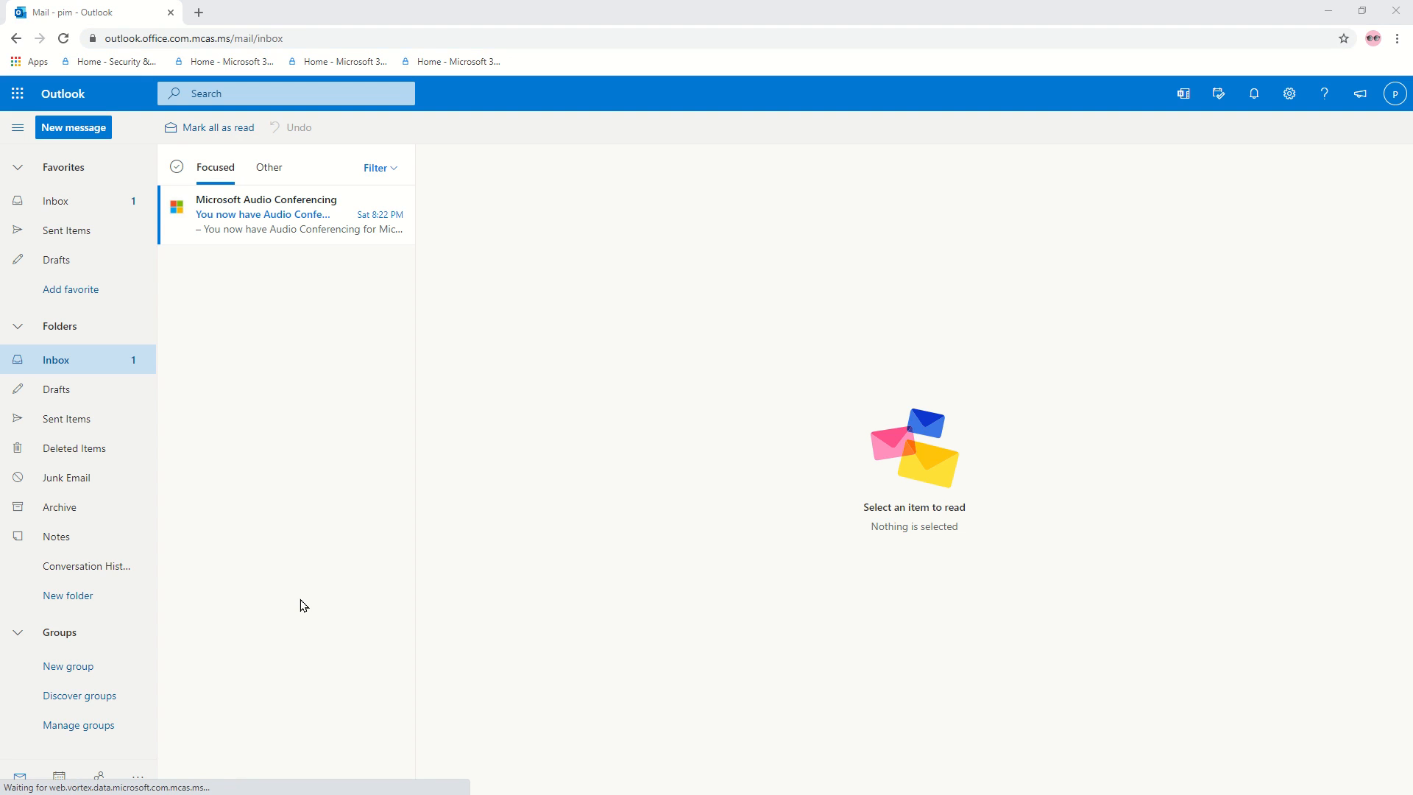
pyautogui.hotkey('alt', 'Tab')
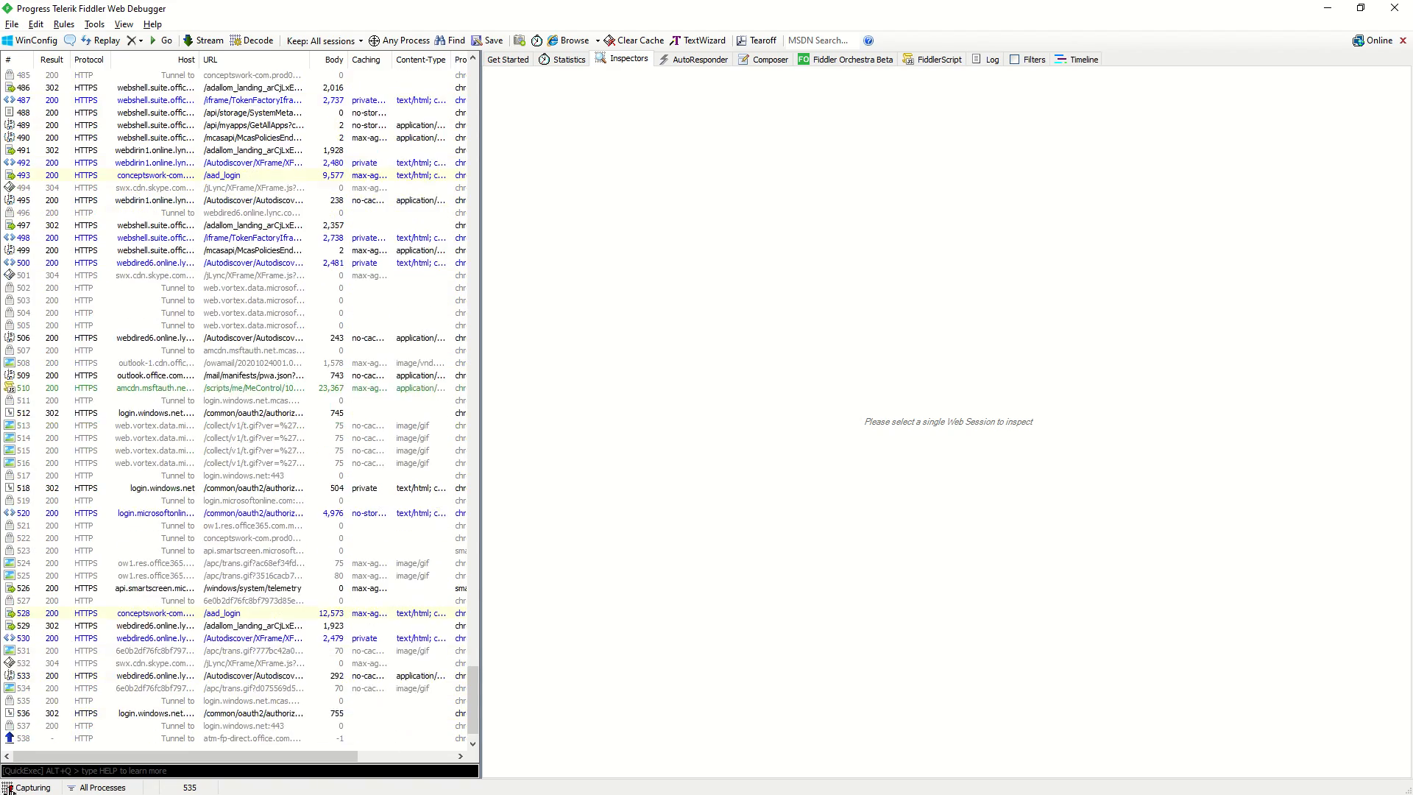
# Stop Fiddler capturing, view session 463's /aad_login raw response, then open the Audio Conferencing email.
pyautogui.click(10, 787)
pyautogui.scroll(13, 406, 533)
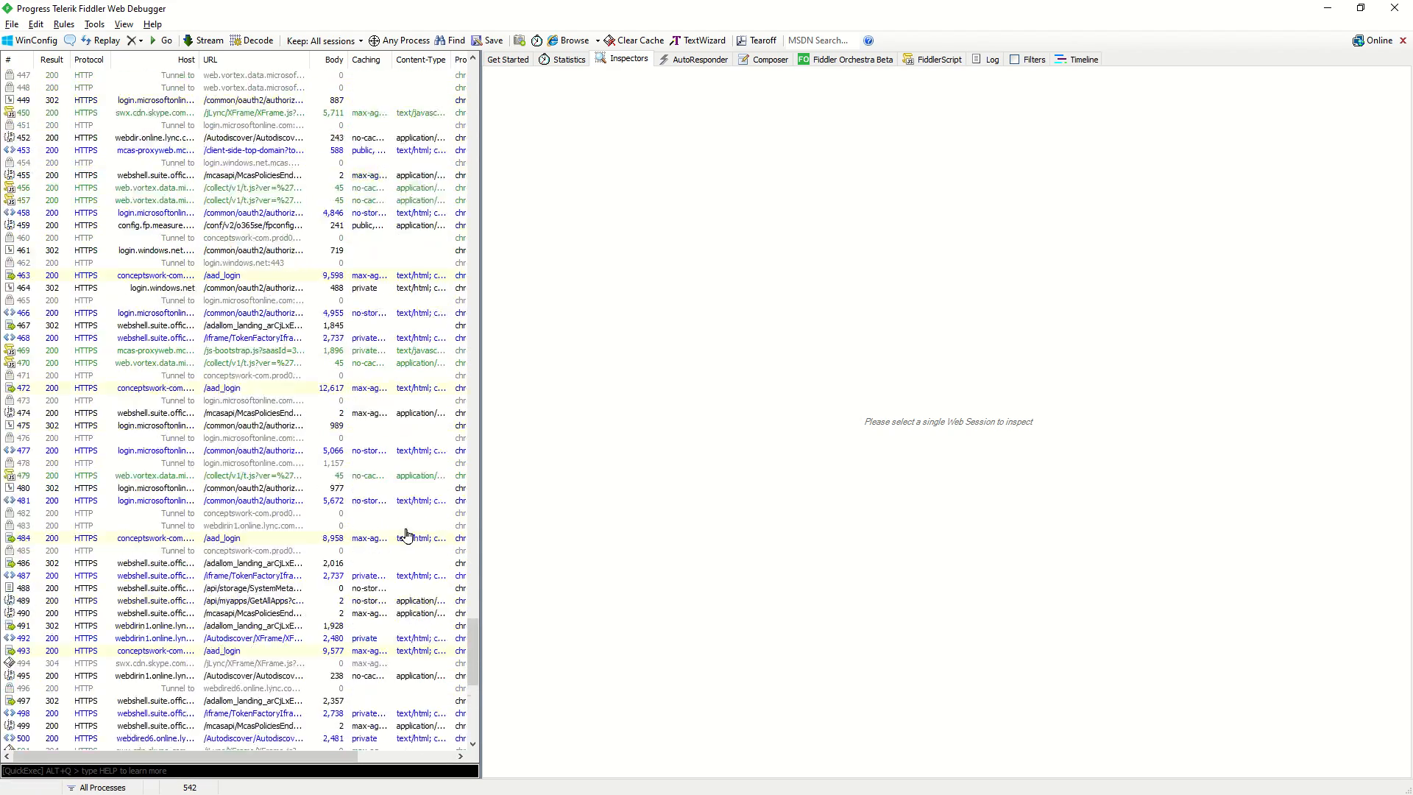
pyautogui.scroll(10, 406, 533)
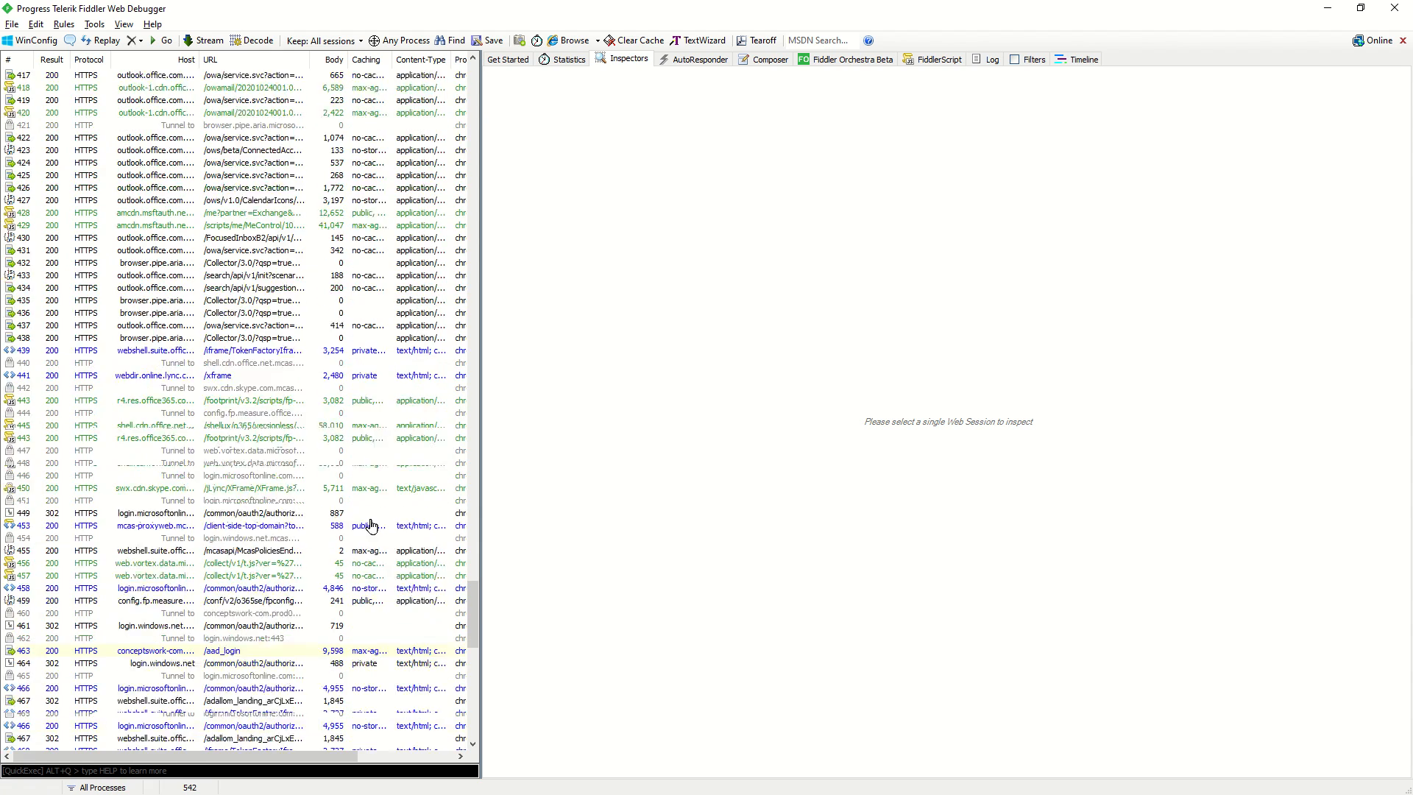
pyautogui.scroll(-3, 372, 525)
pyautogui.click(169, 540)
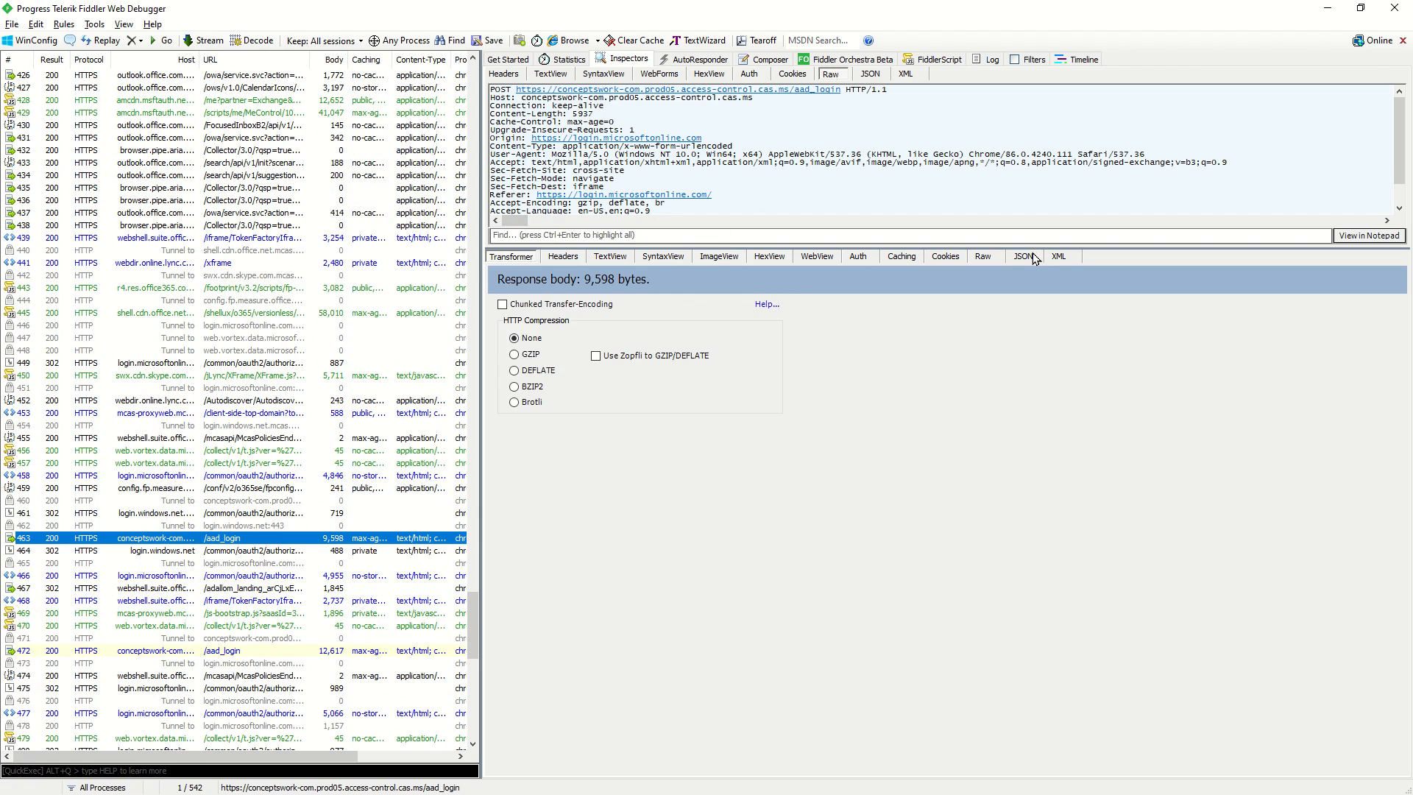
pyautogui.click(1034, 259)
pyautogui.click(993, 257)
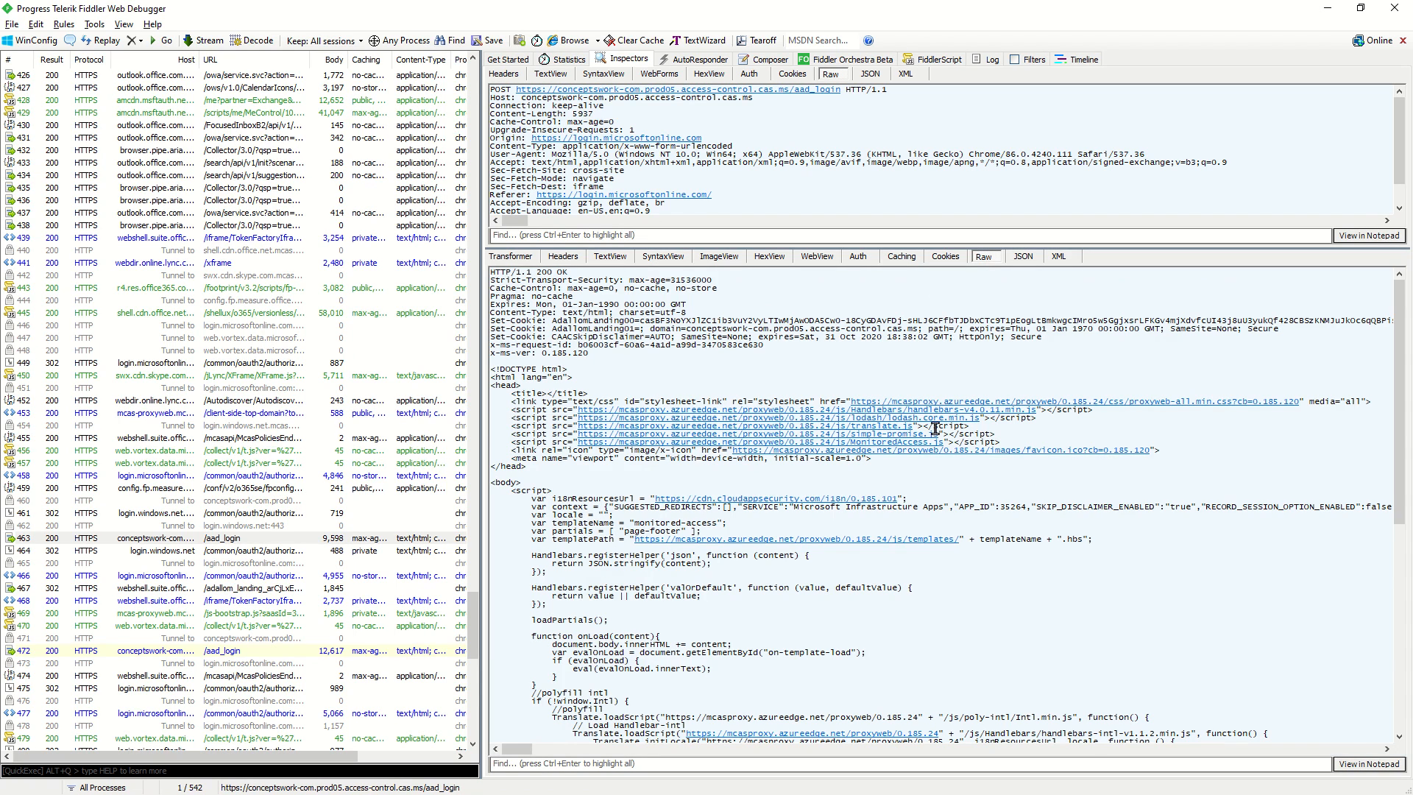
pyautogui.hotkey('alt', 'Tab')
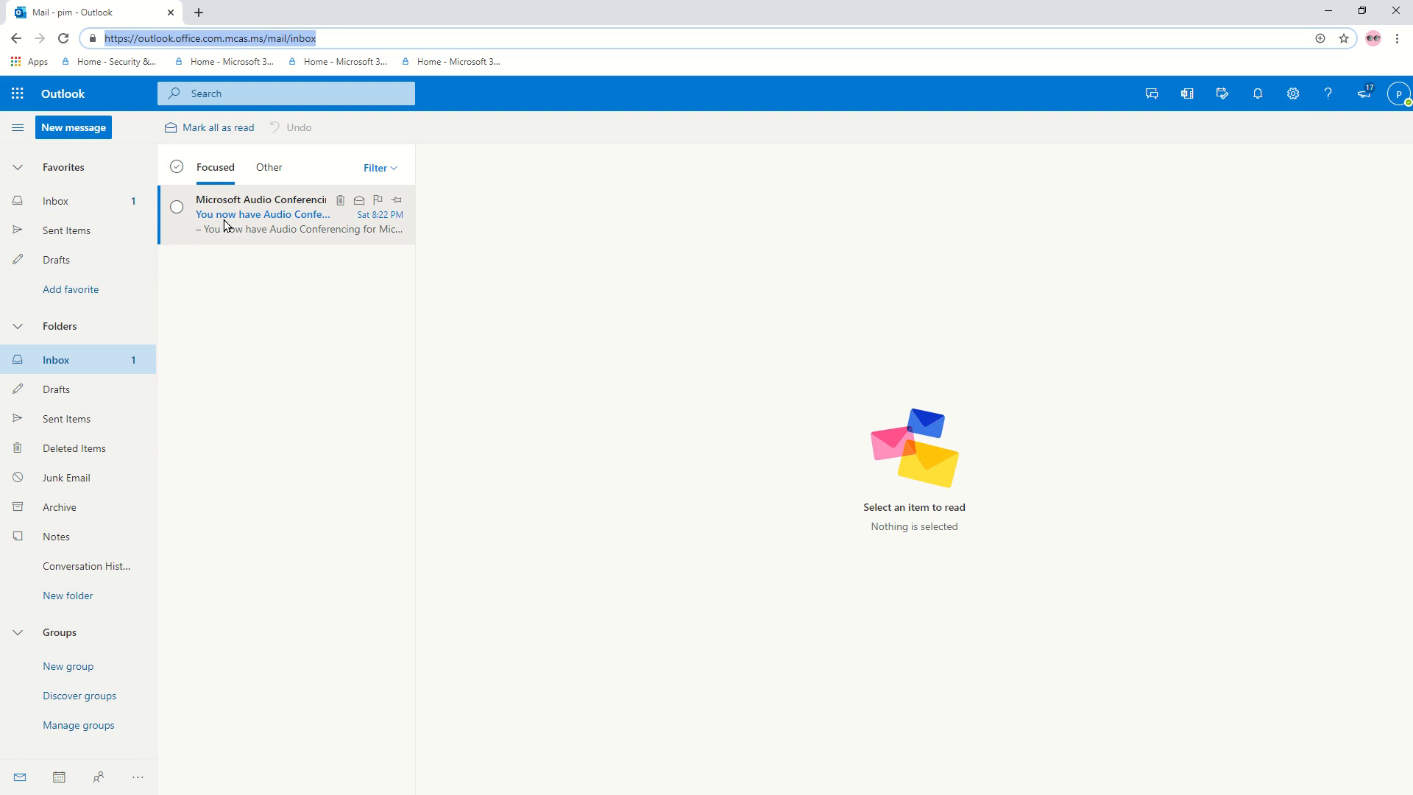
pyautogui.click(225, 221)
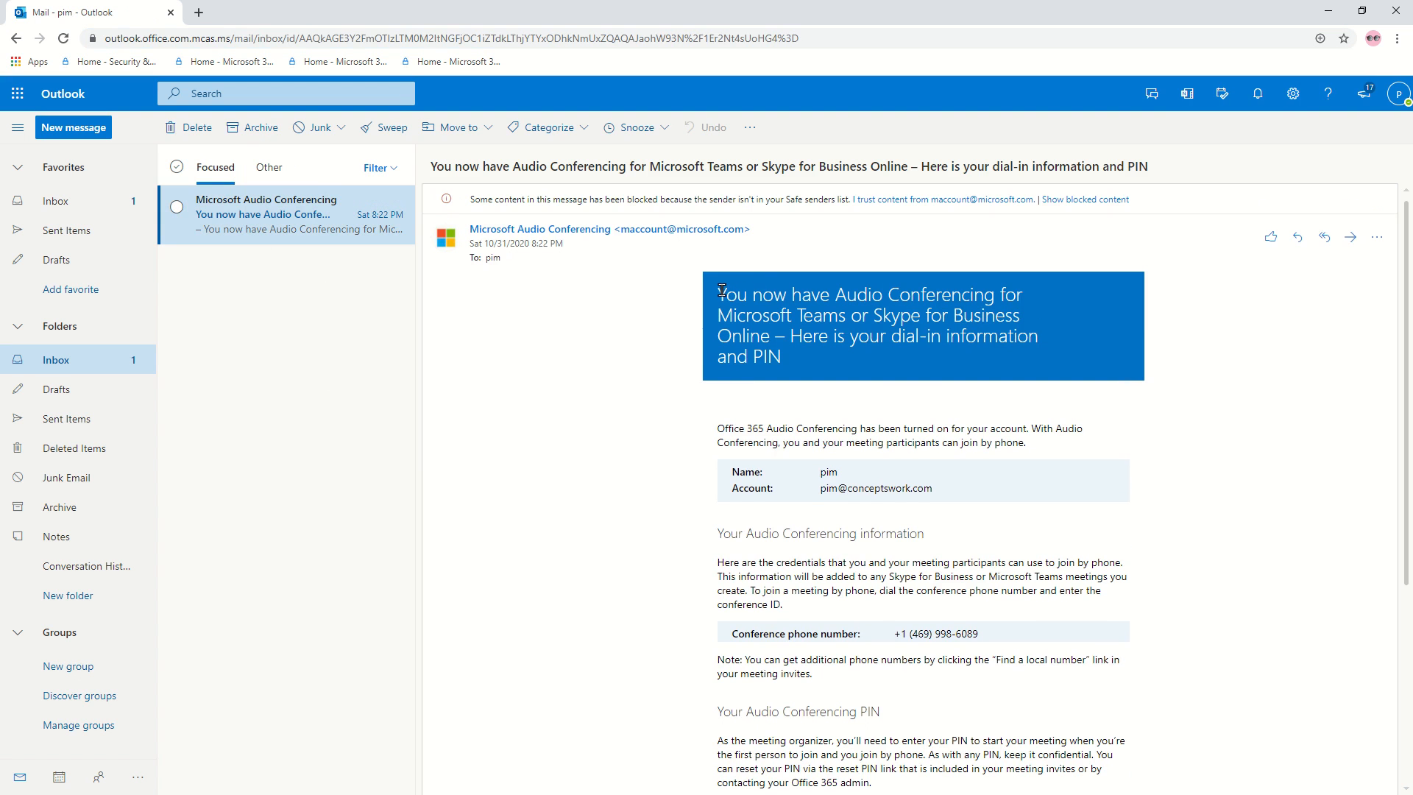
# Select the email text and attempt copying via context menu and Ctrl+A, Ctrl+C, triggering Action blocked.
pyautogui.moveTo(722, 289); pyautogui.dragTo(883, 712)
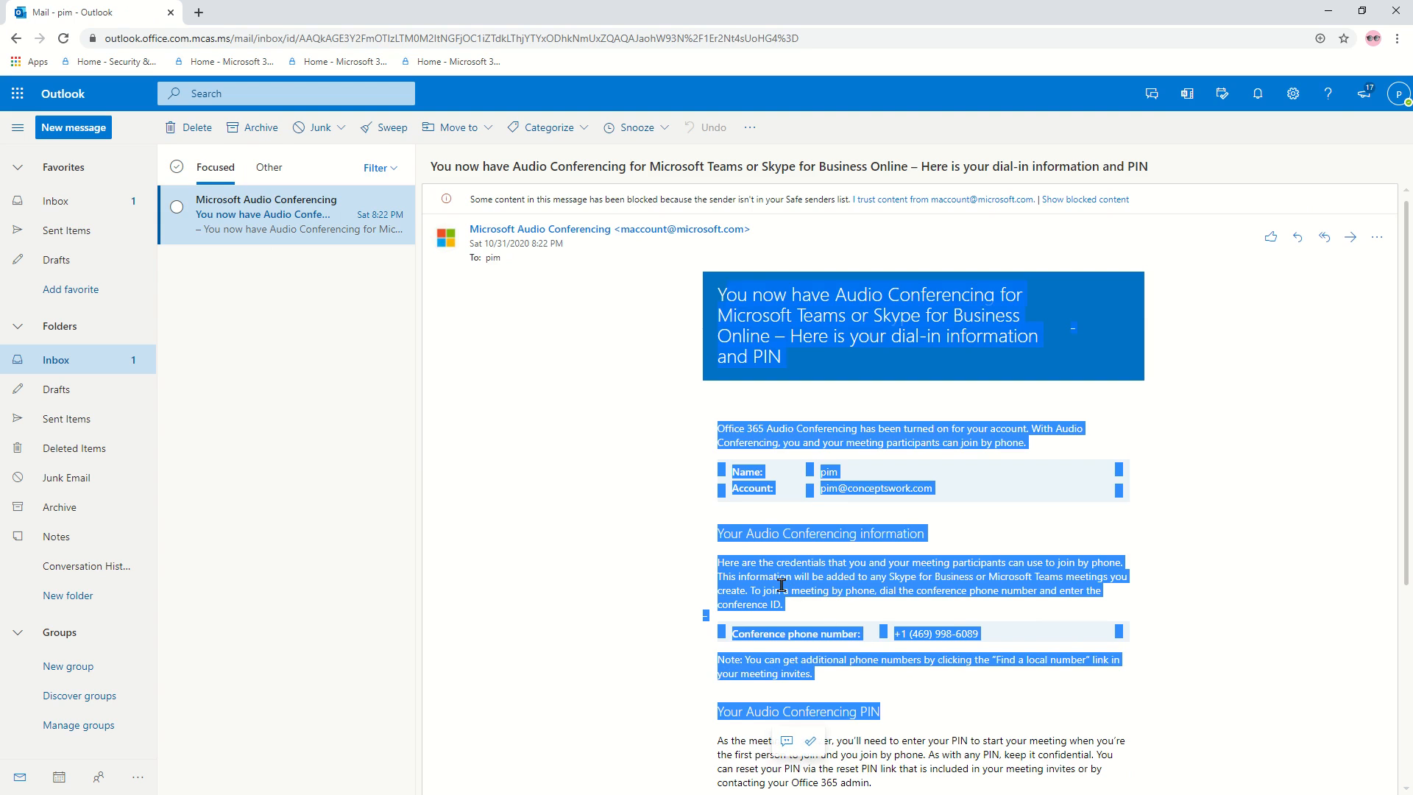
pyautogui.click(781, 585)
pyautogui.rightClick(782, 585)
pyautogui.click(726, 563)
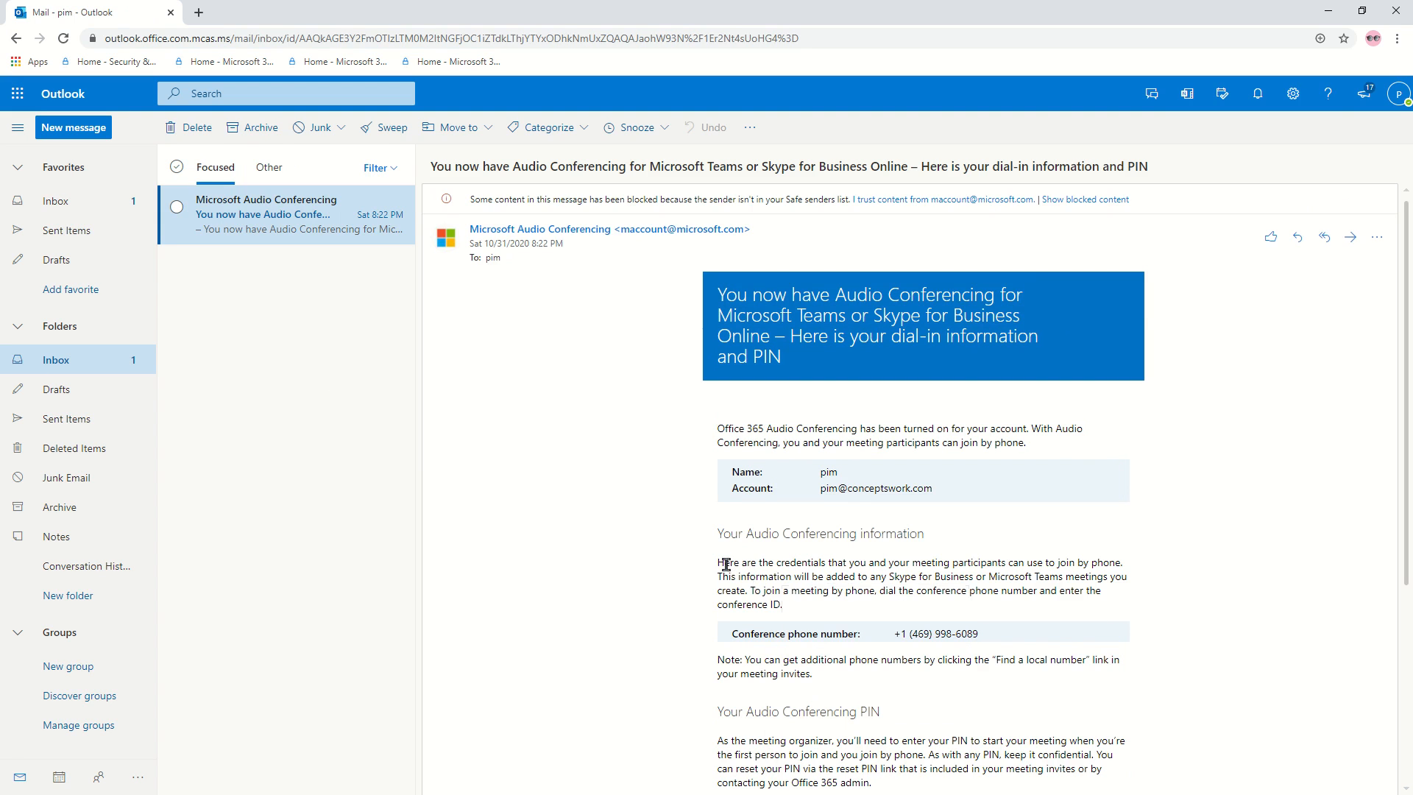
pyautogui.moveTo(726, 564); pyautogui.dragTo(812, 608)
pyautogui.click(759, 576)
pyautogui.rightClick(760, 576)
pyautogui.click(739, 572)
pyautogui.hotkey('ctrl', 'a')
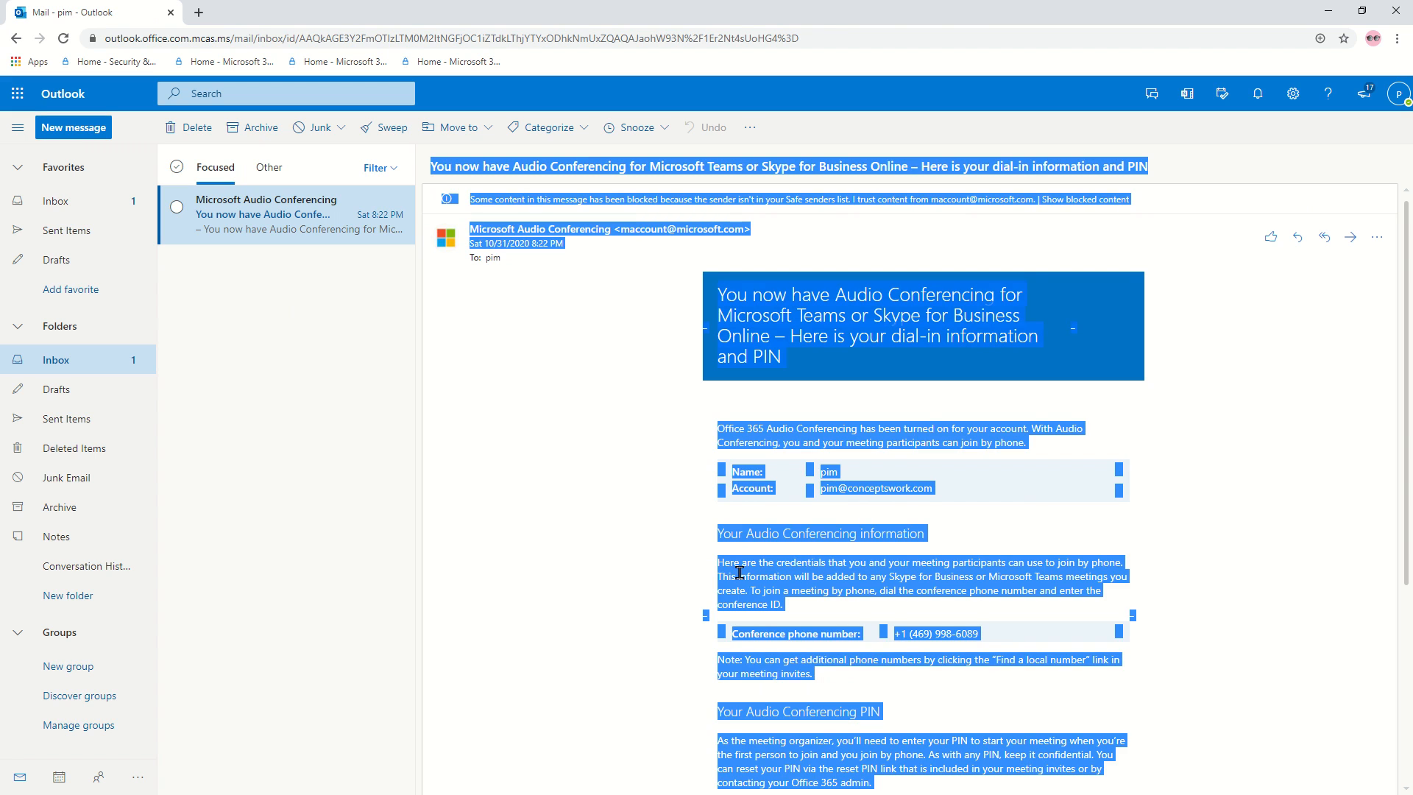
pyautogui.hotkey('ctrl', 'c')
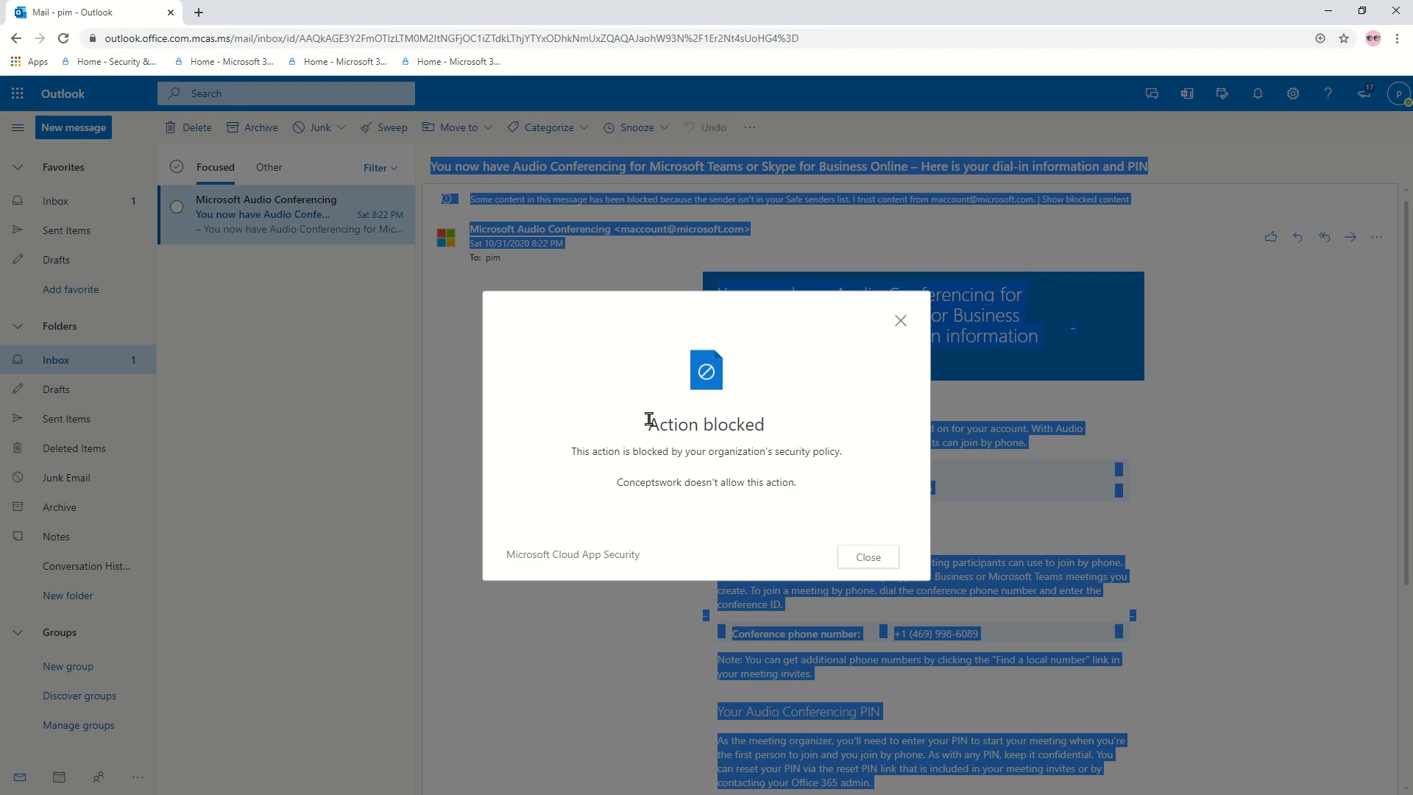
# Select the dialog's custom block message line, then switch to the network requirements docs window.
pyautogui.moveTo(646, 421); pyautogui.dragTo(813, 427)
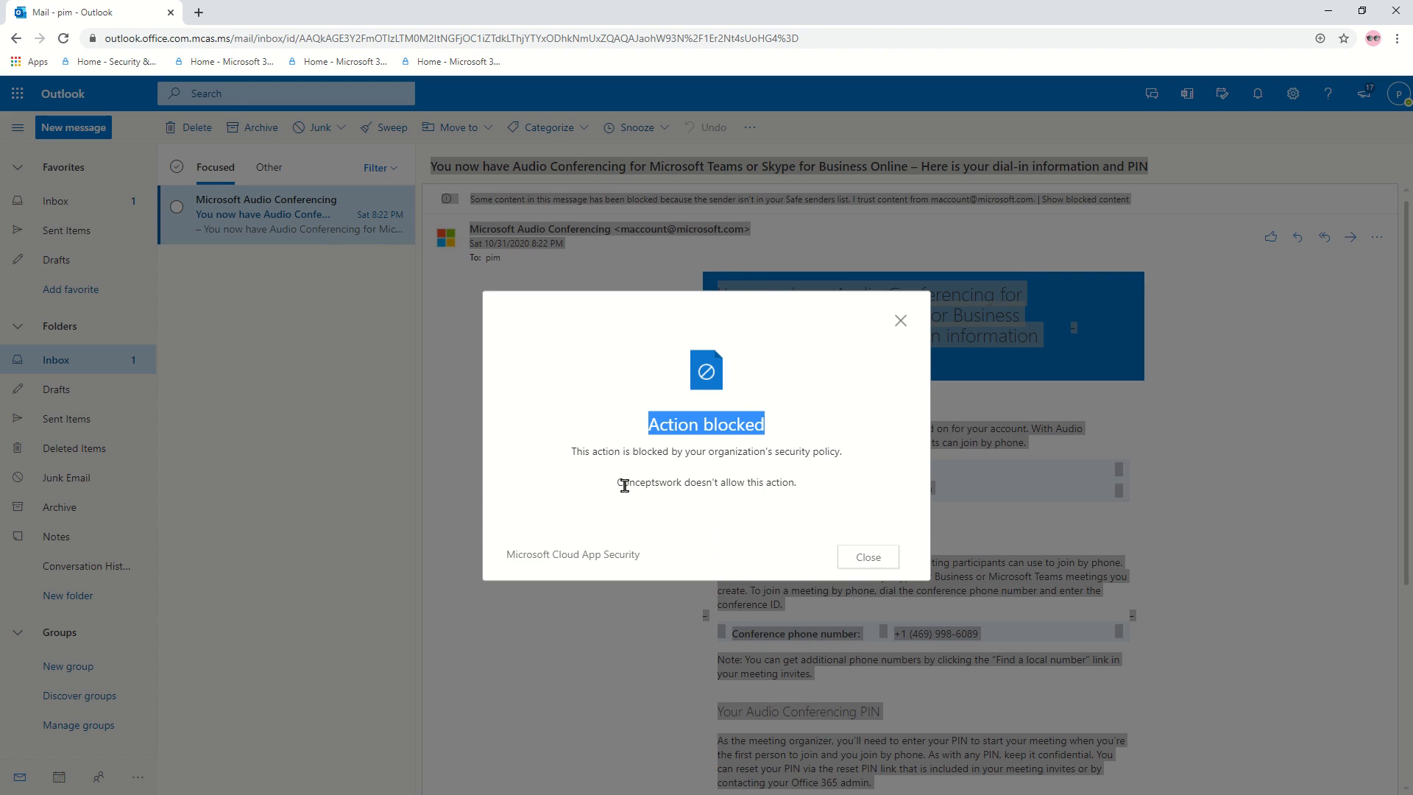
pyautogui.moveTo(622, 482); pyautogui.dragTo(781, 494)
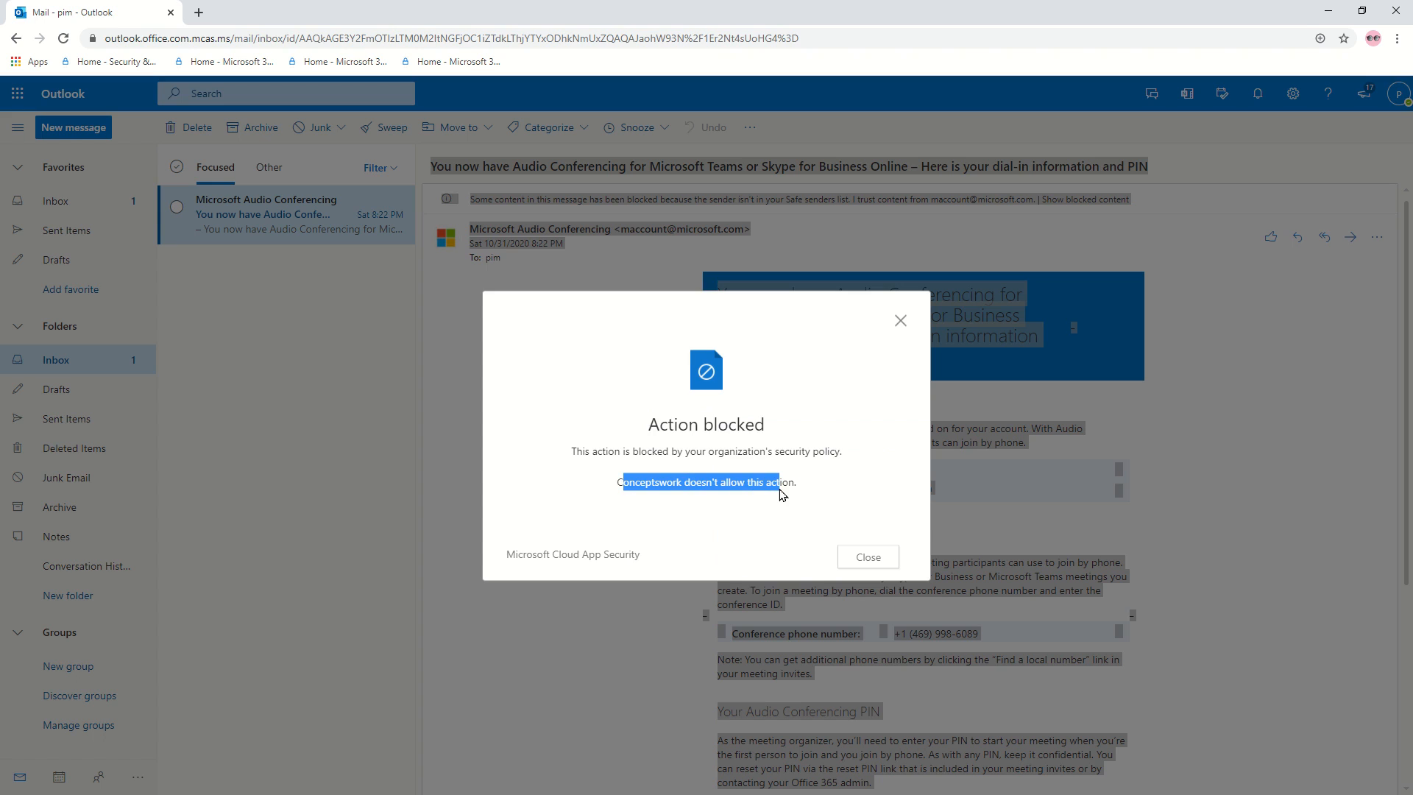
pyautogui.click(668, 506)
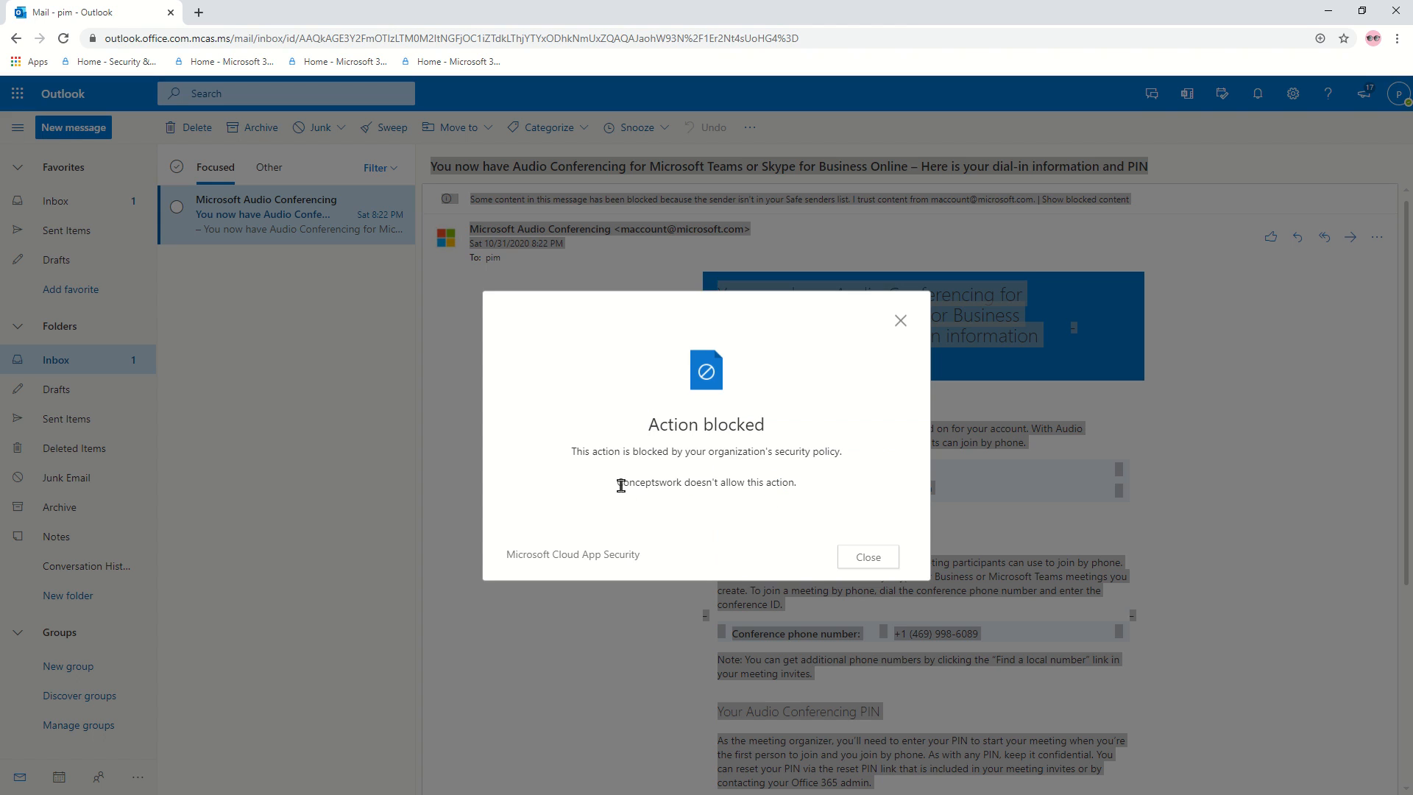
pyautogui.moveTo(622, 484); pyautogui.dragTo(802, 497)
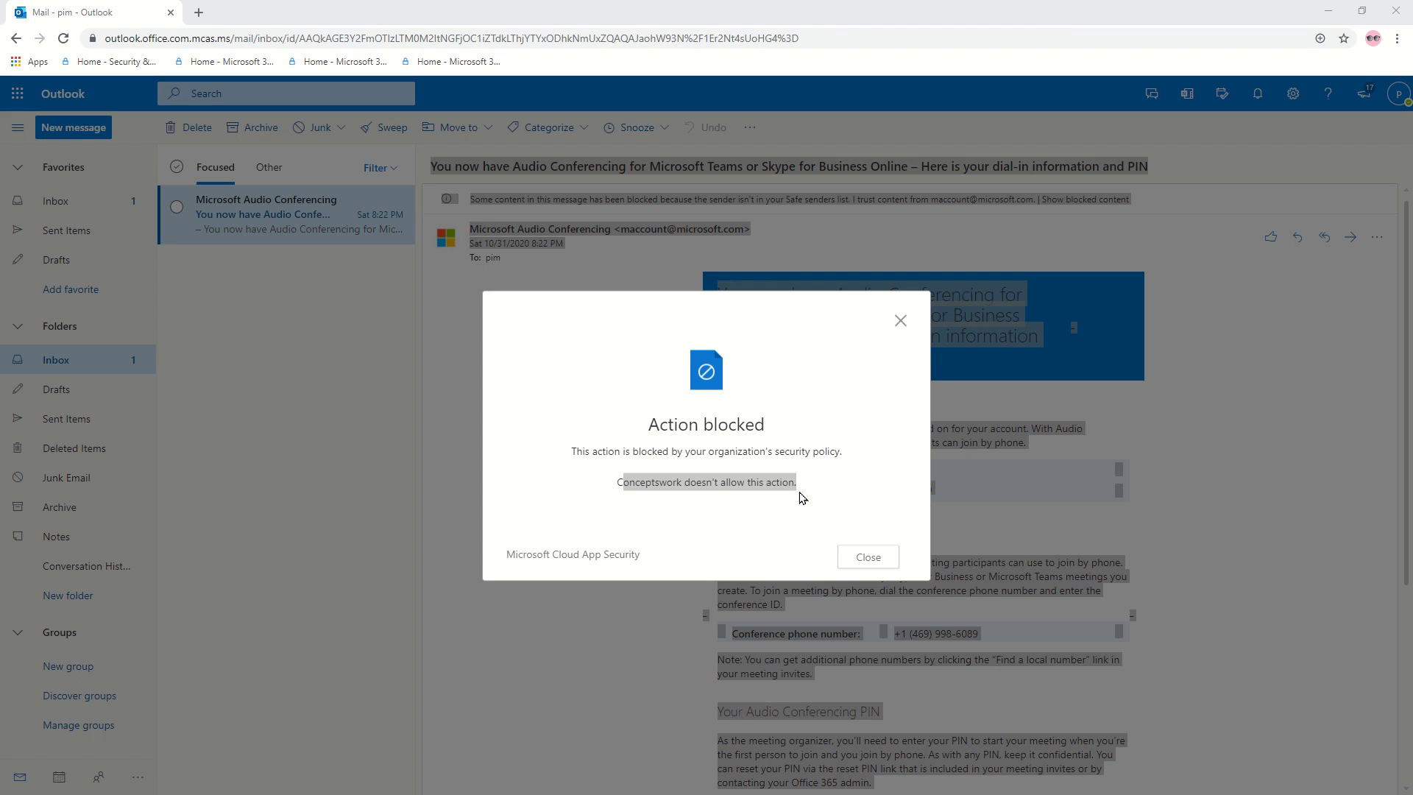
pyautogui.hotkey('alt', 'Tab')
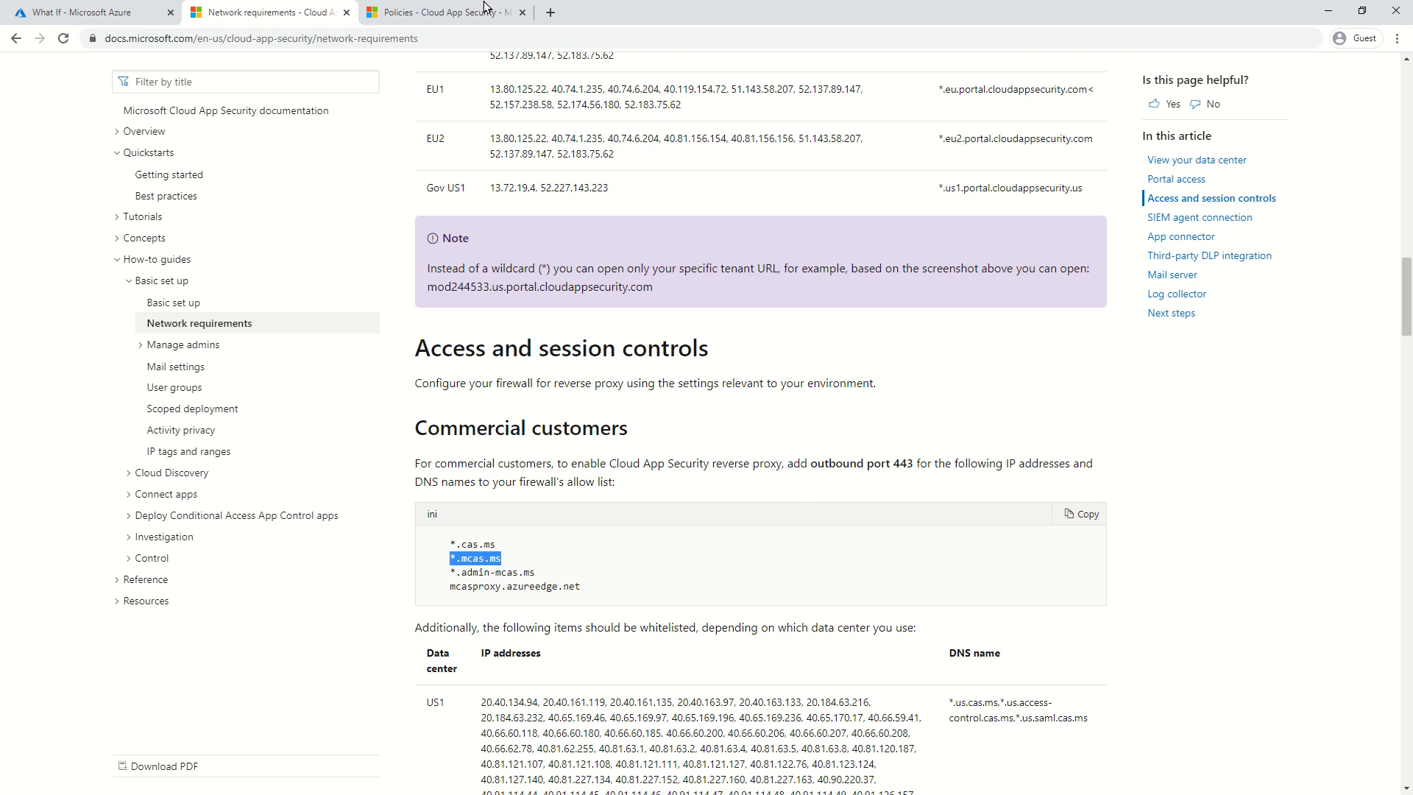
# Open the Block cut/copy and paste session policy and highlight its custom block message.
pyautogui.click(481, 11)
pyautogui.click(347, 408)
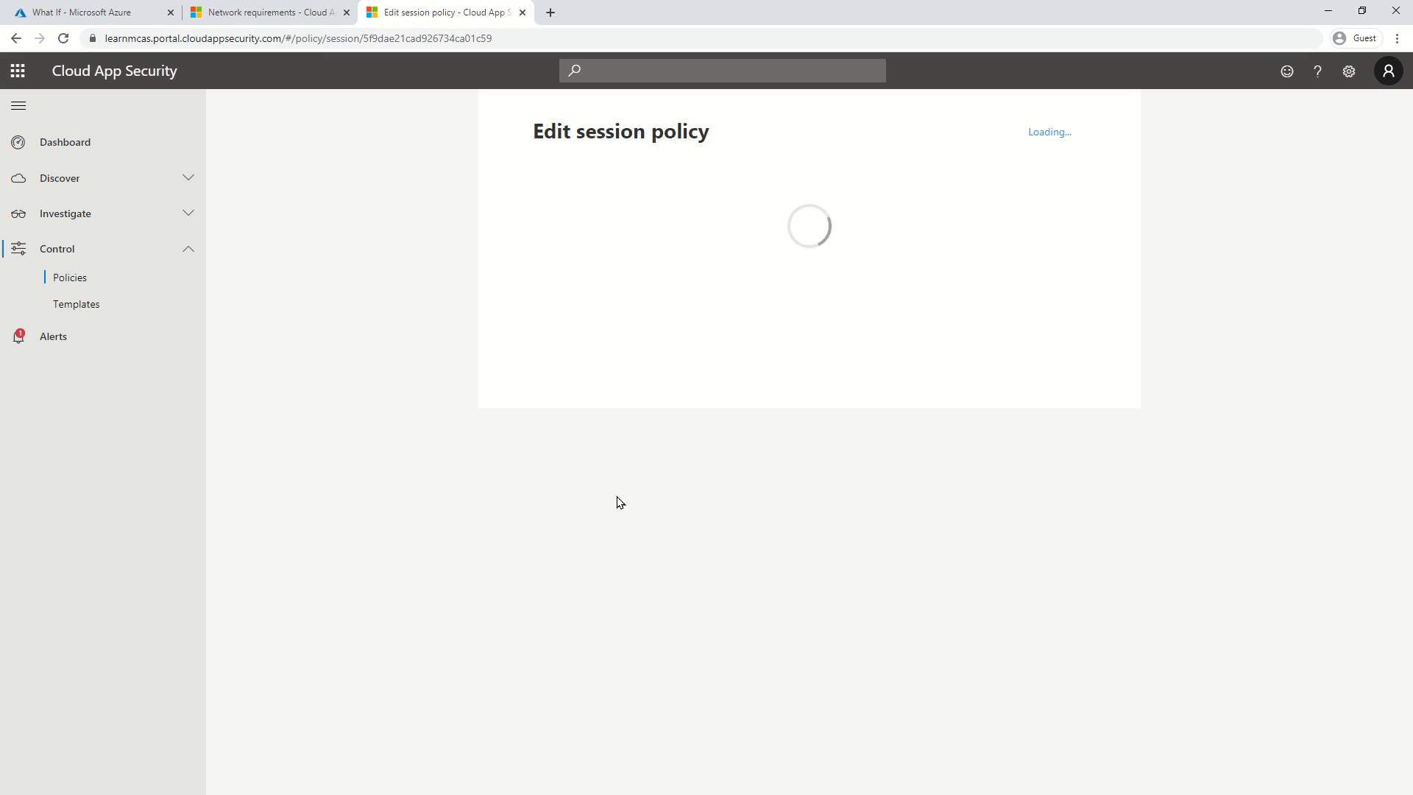
pyautogui.scroll(-9, 672, 501)
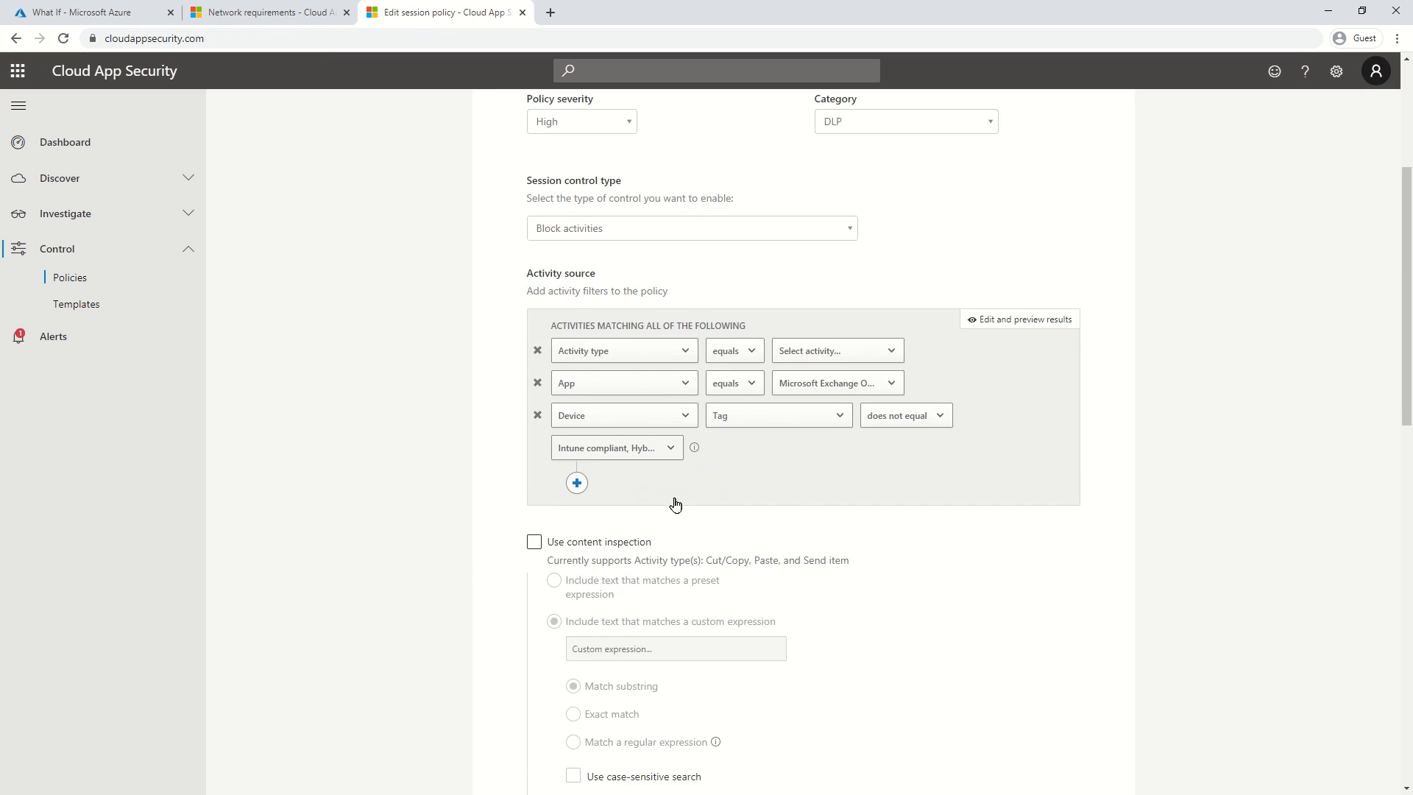
pyautogui.scroll(-3, 677, 504)
pyautogui.moveTo(791, 491); pyautogui.dragTo(512, 478)
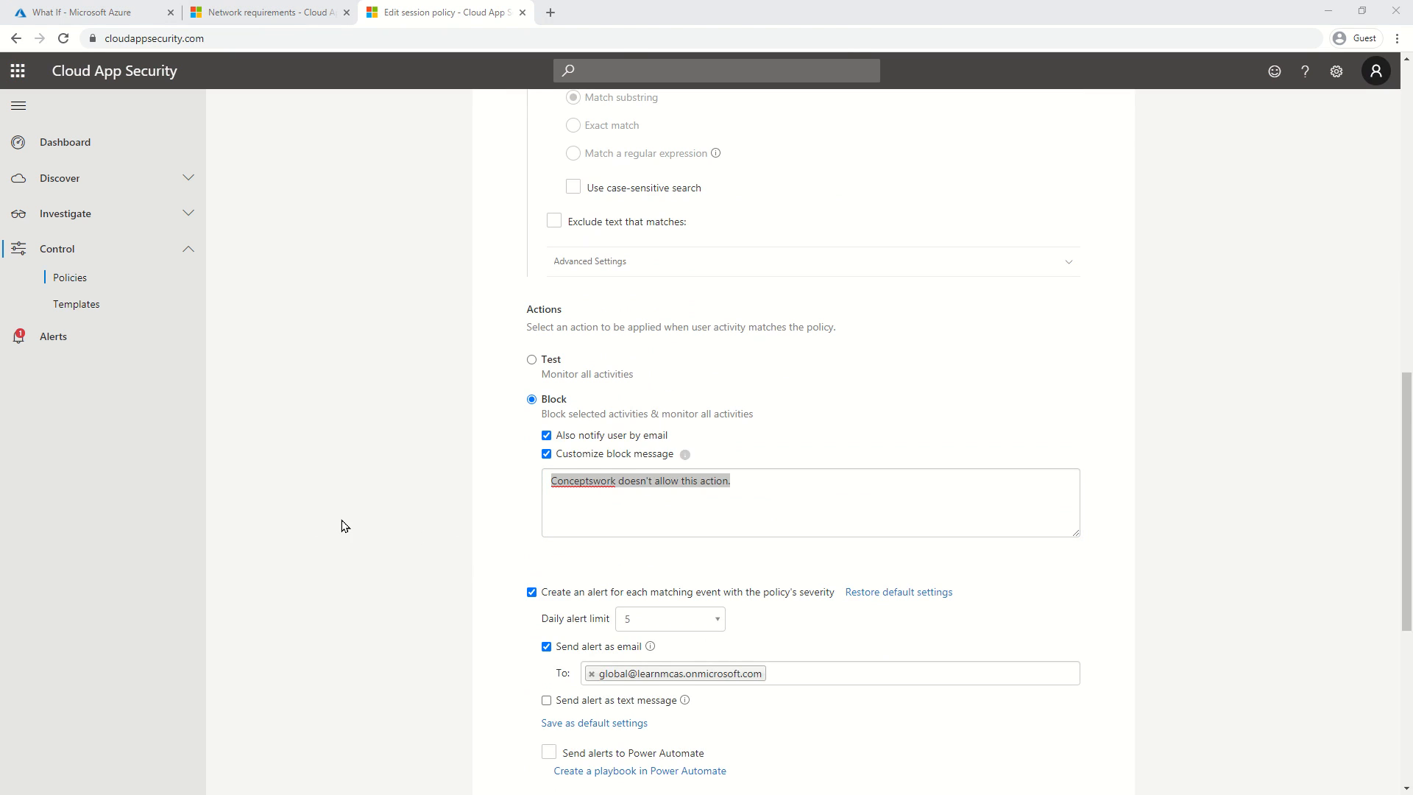
# Compare the block message with Outlook, then check the policy's Microsoft Exchange Online app filter.
pyautogui.hotkey('alt', 'Tab')
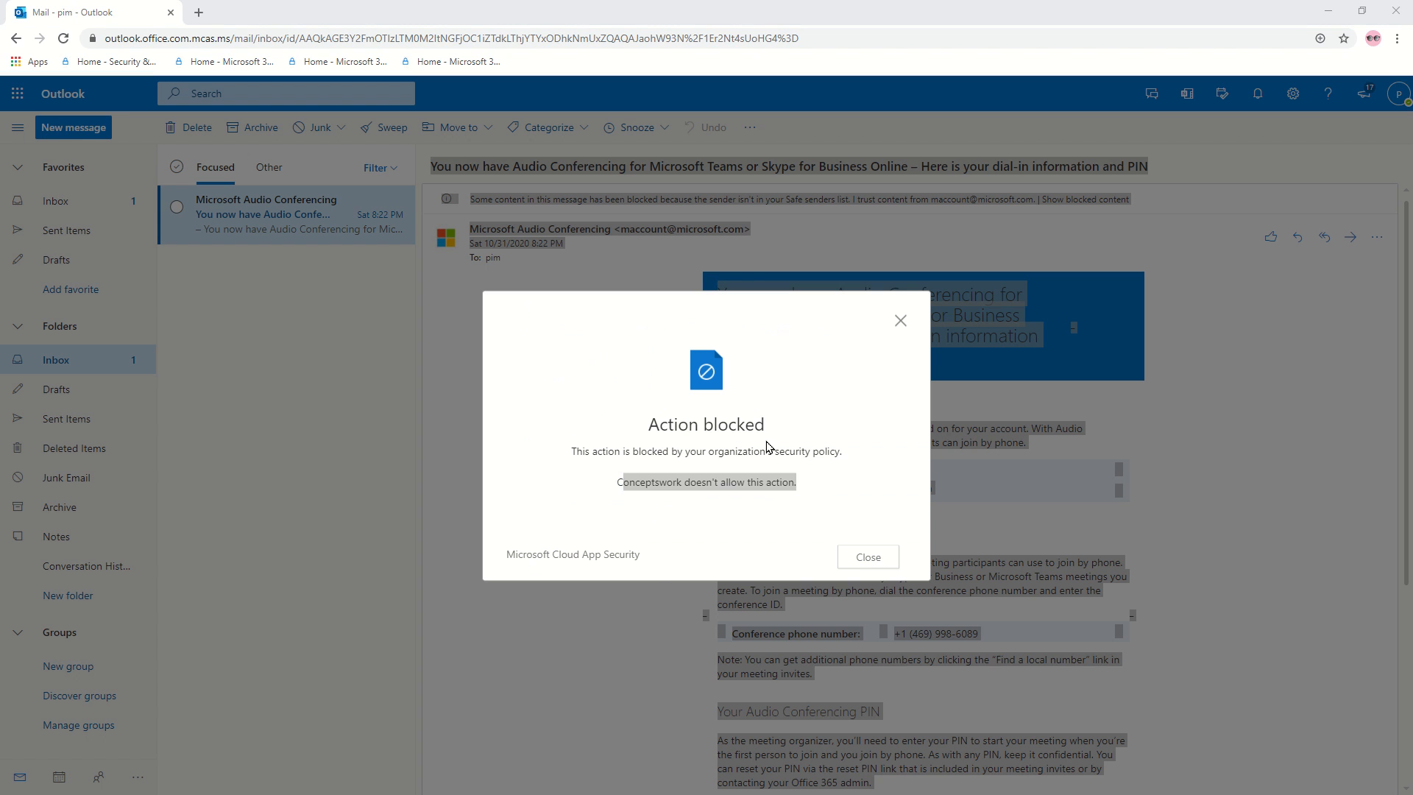
pyautogui.hotkey('alt', 'Tab')
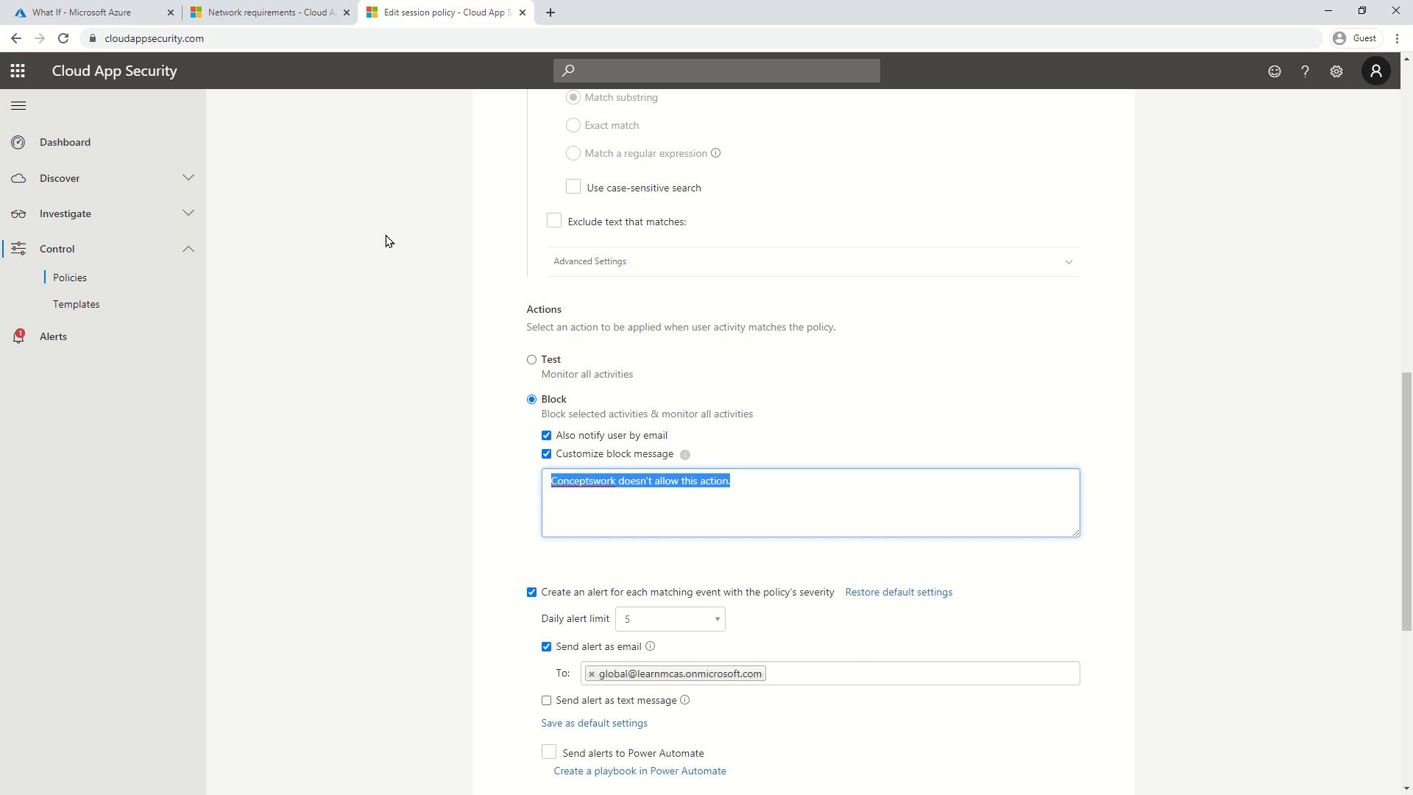
pyautogui.click(912, 400)
pyautogui.scroll(7, 912, 400)
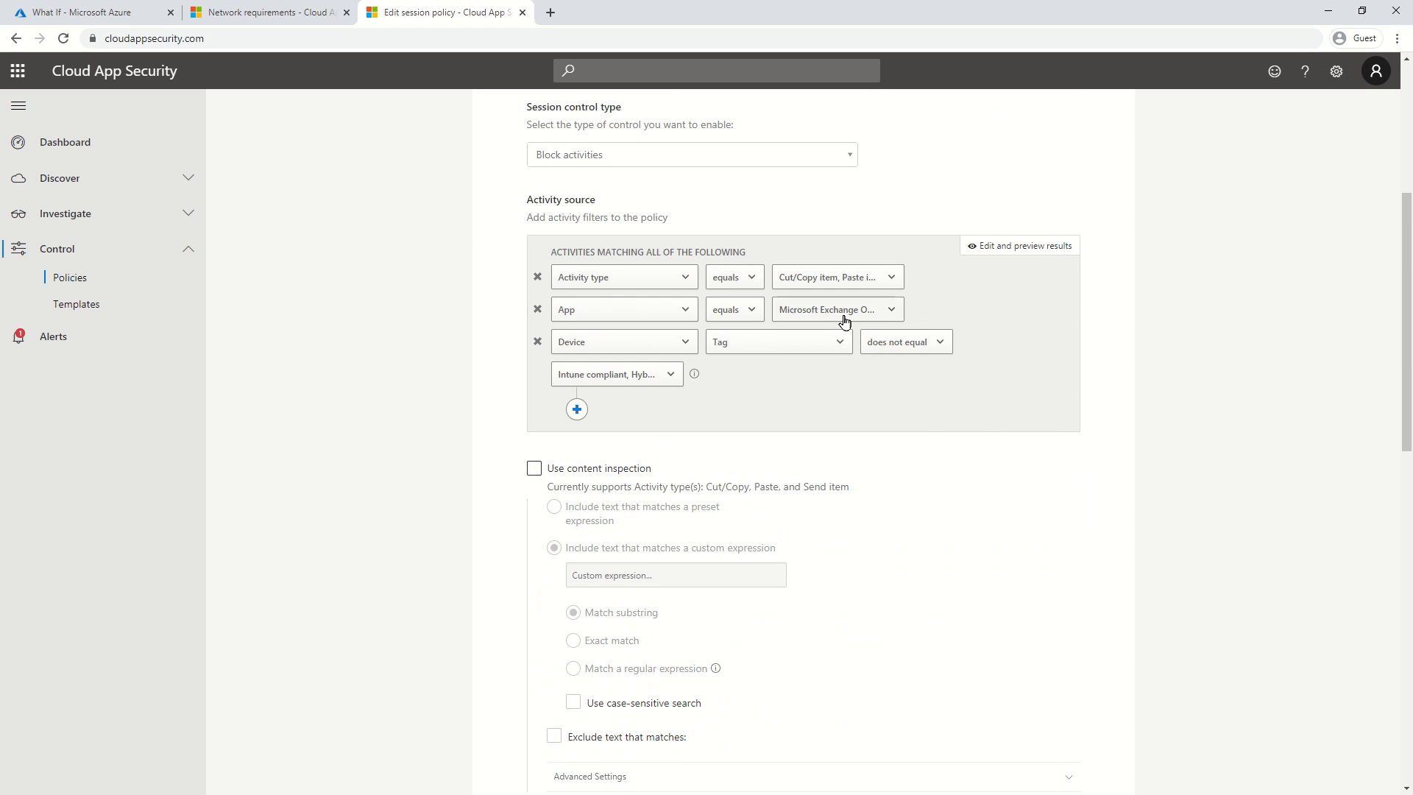
pyautogui.click(846, 309)
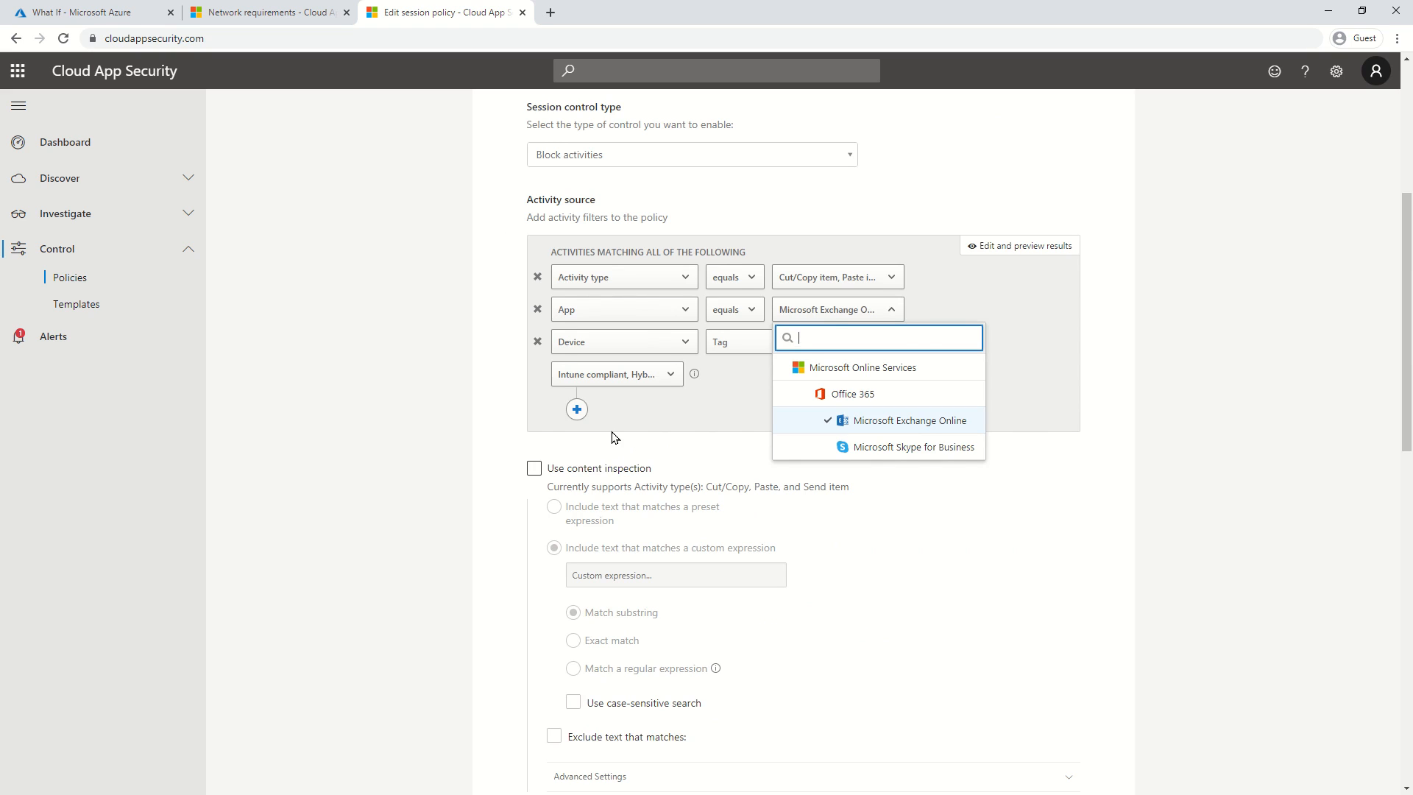
pyautogui.click(451, 378)
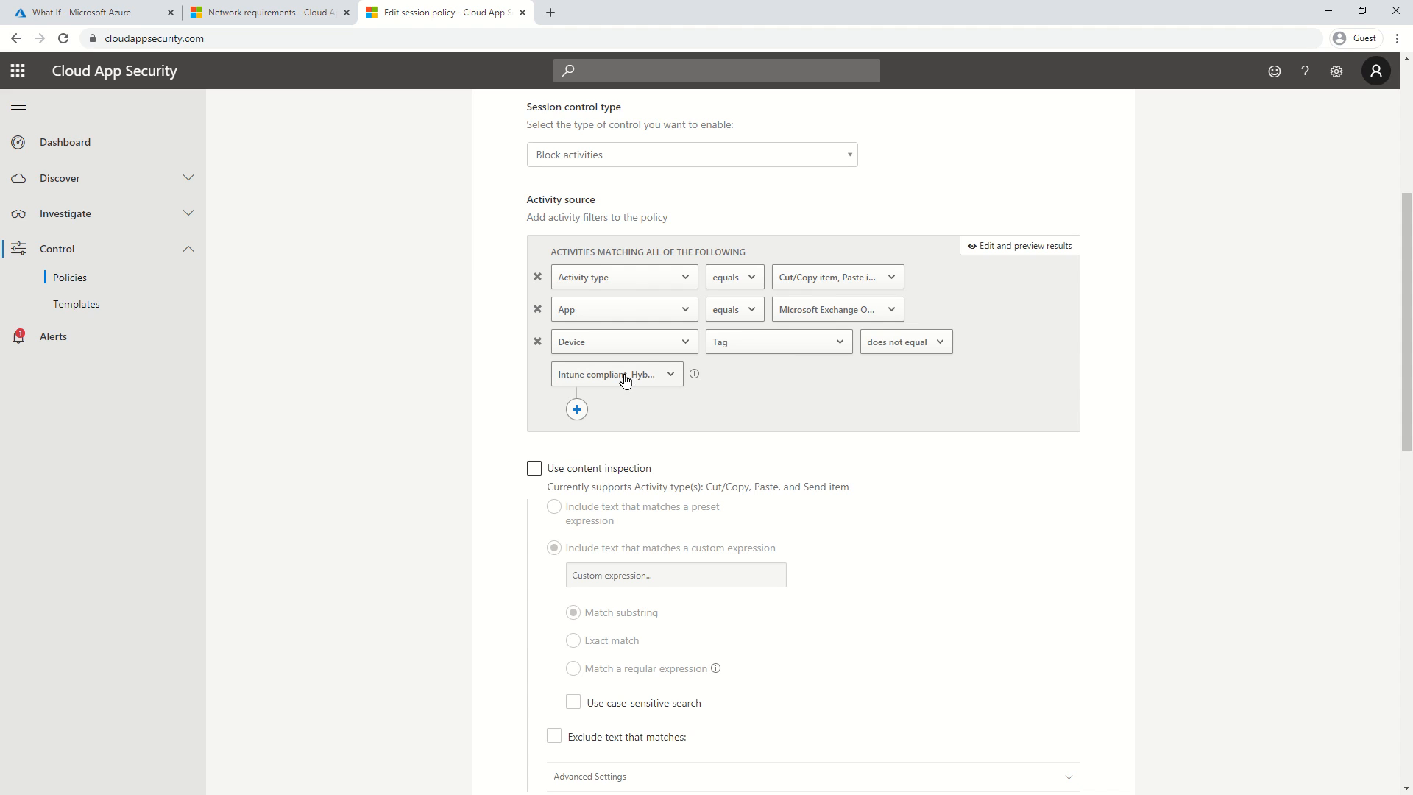
pyautogui.click(576, 409)
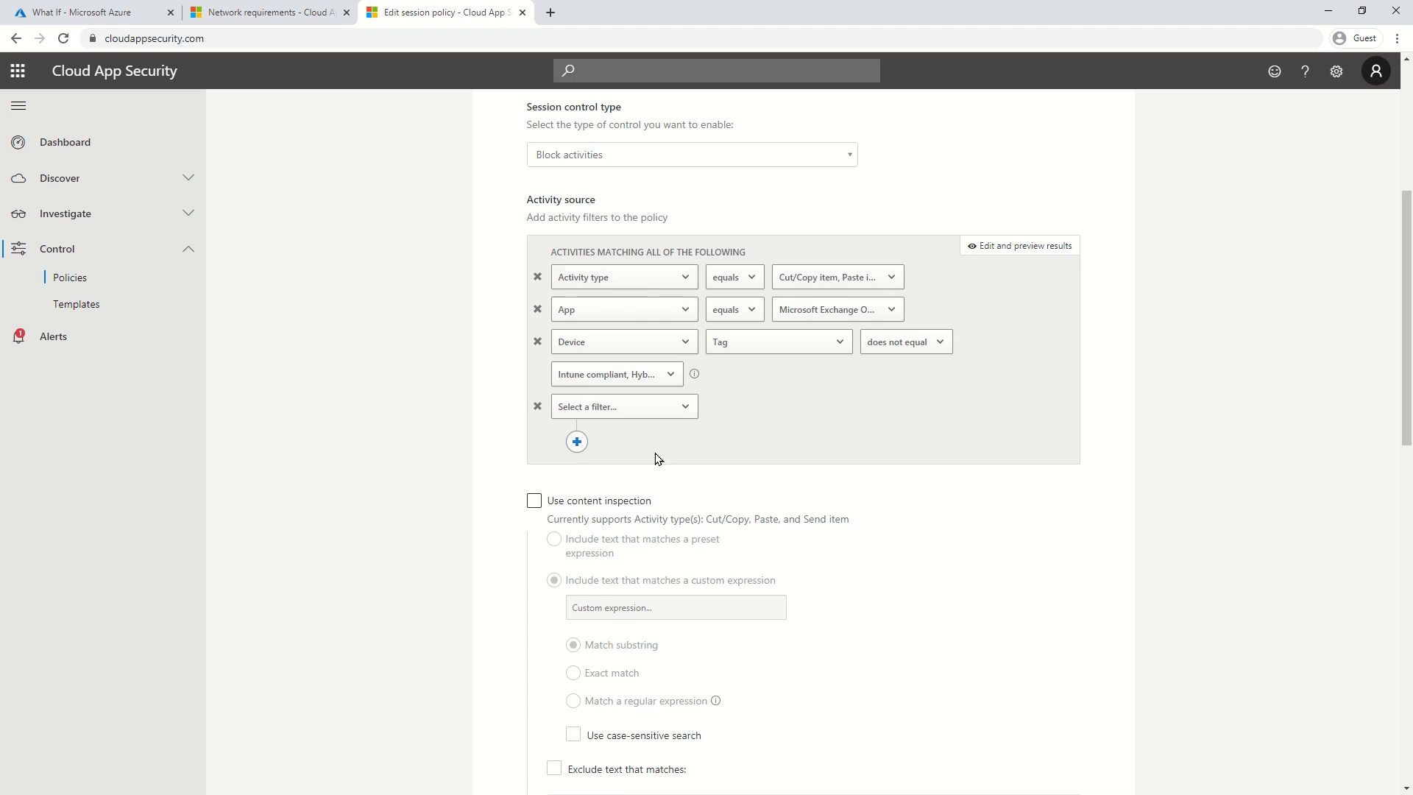
pyautogui.click(606, 417)
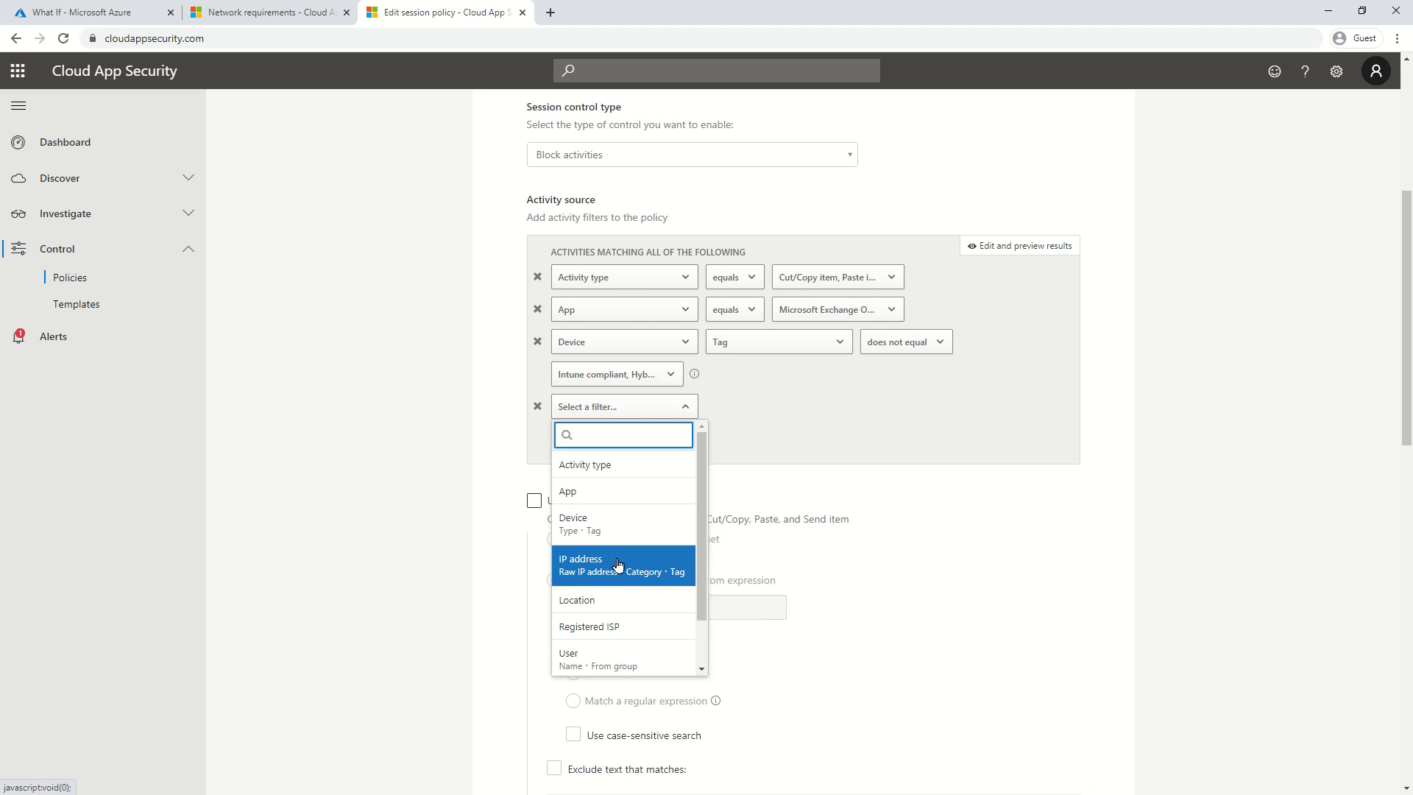
pyautogui.scroll(-1, 650, 507)
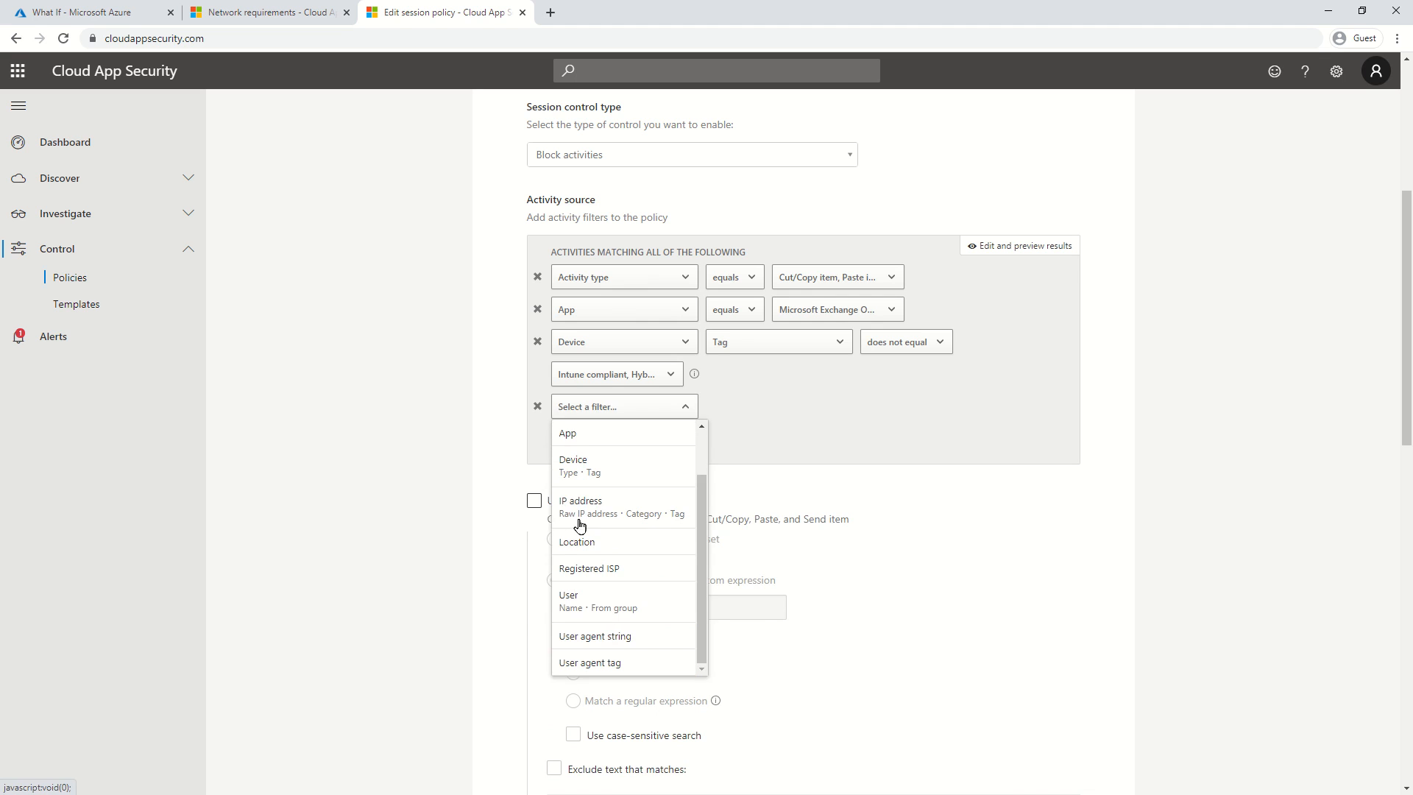
pyautogui.click(739, 435)
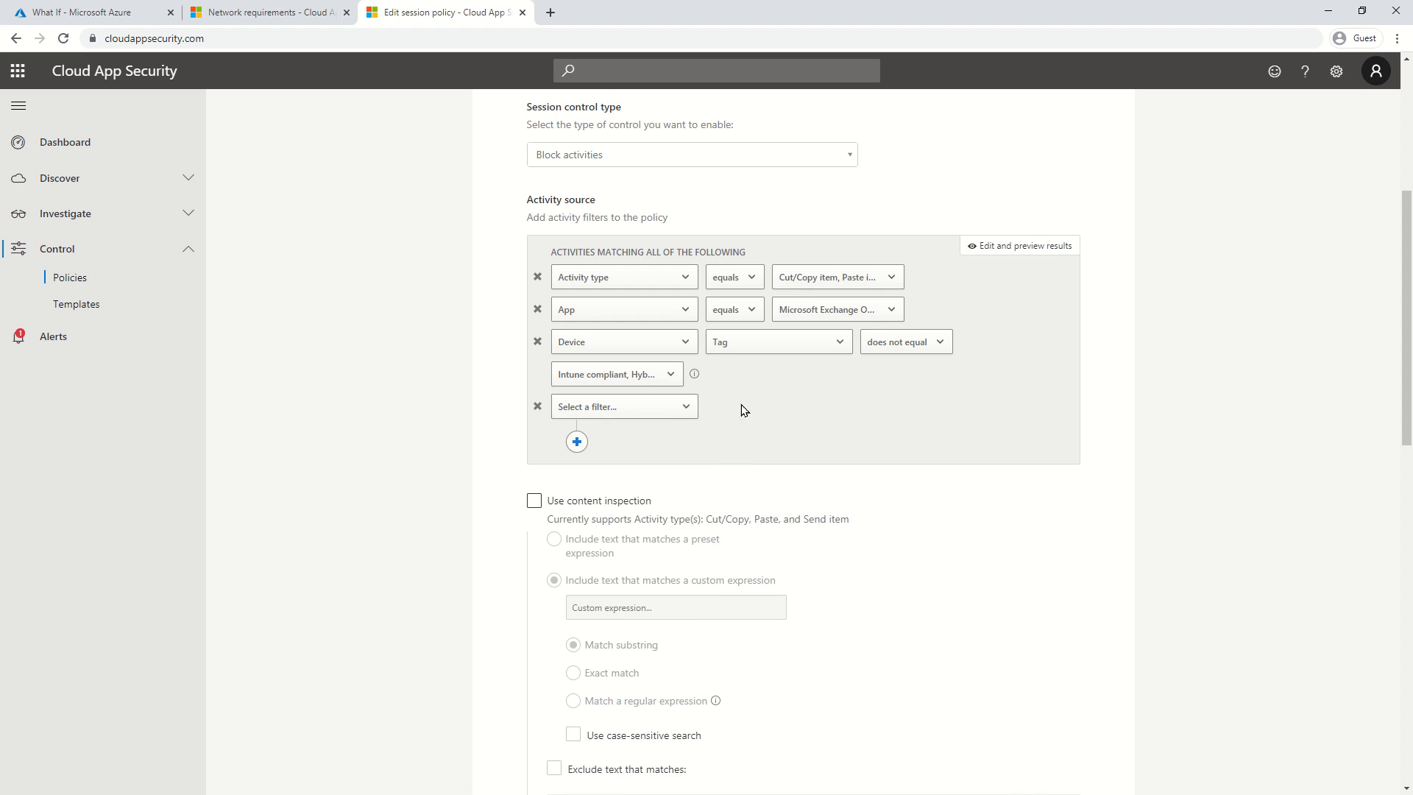
pyautogui.click(537, 406)
pyautogui.scroll(-4, 472, 426)
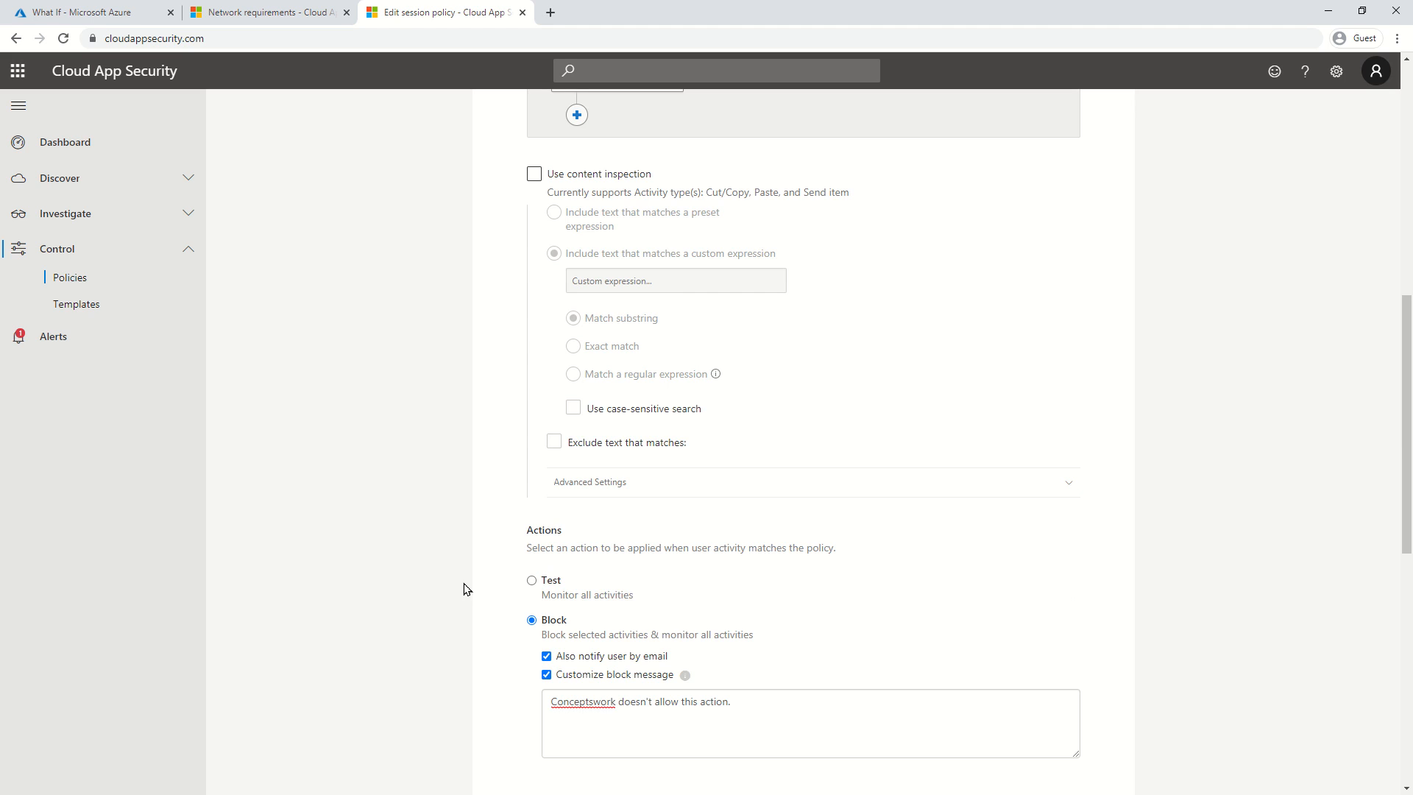
pyautogui.scroll(-8, 464, 589)
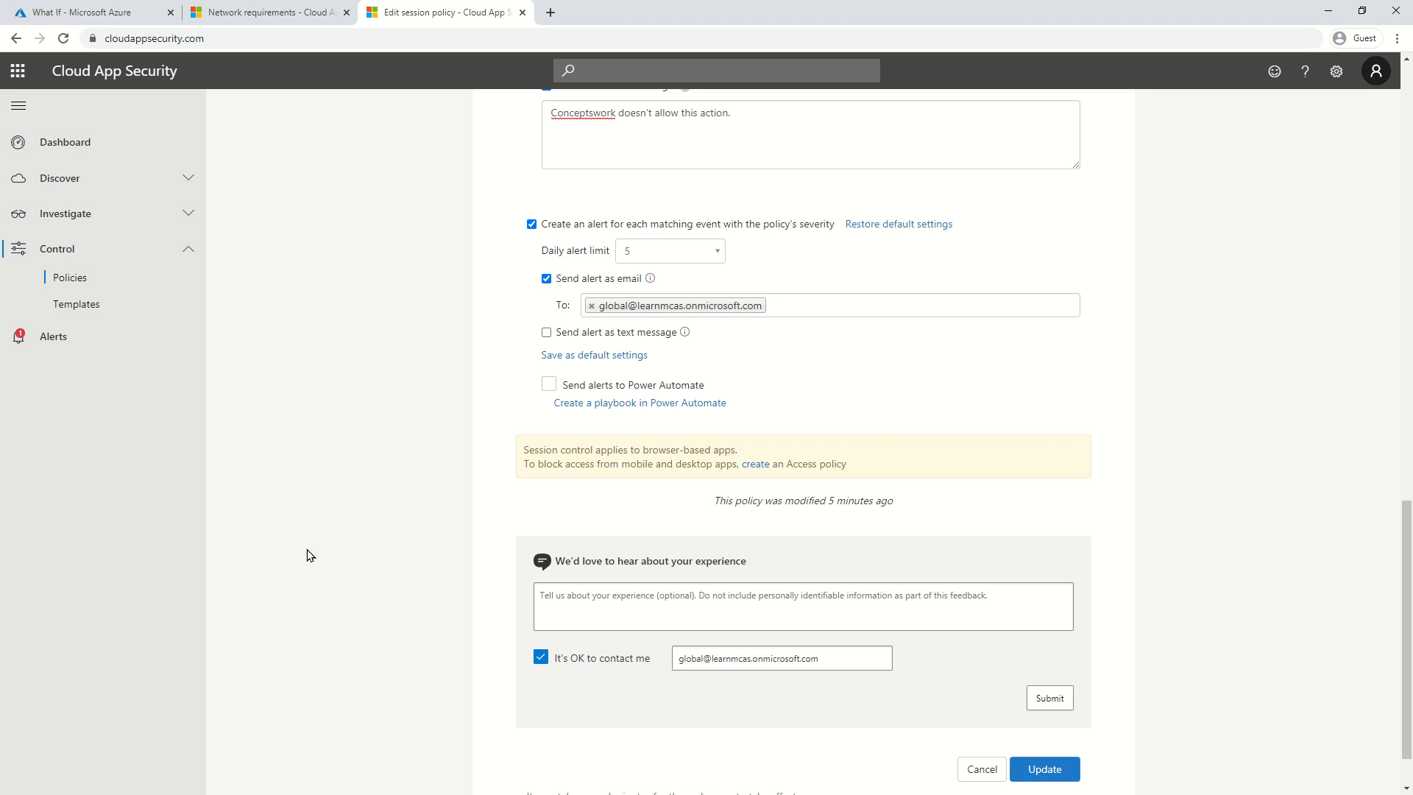
pyautogui.scroll(10, 384, 537)
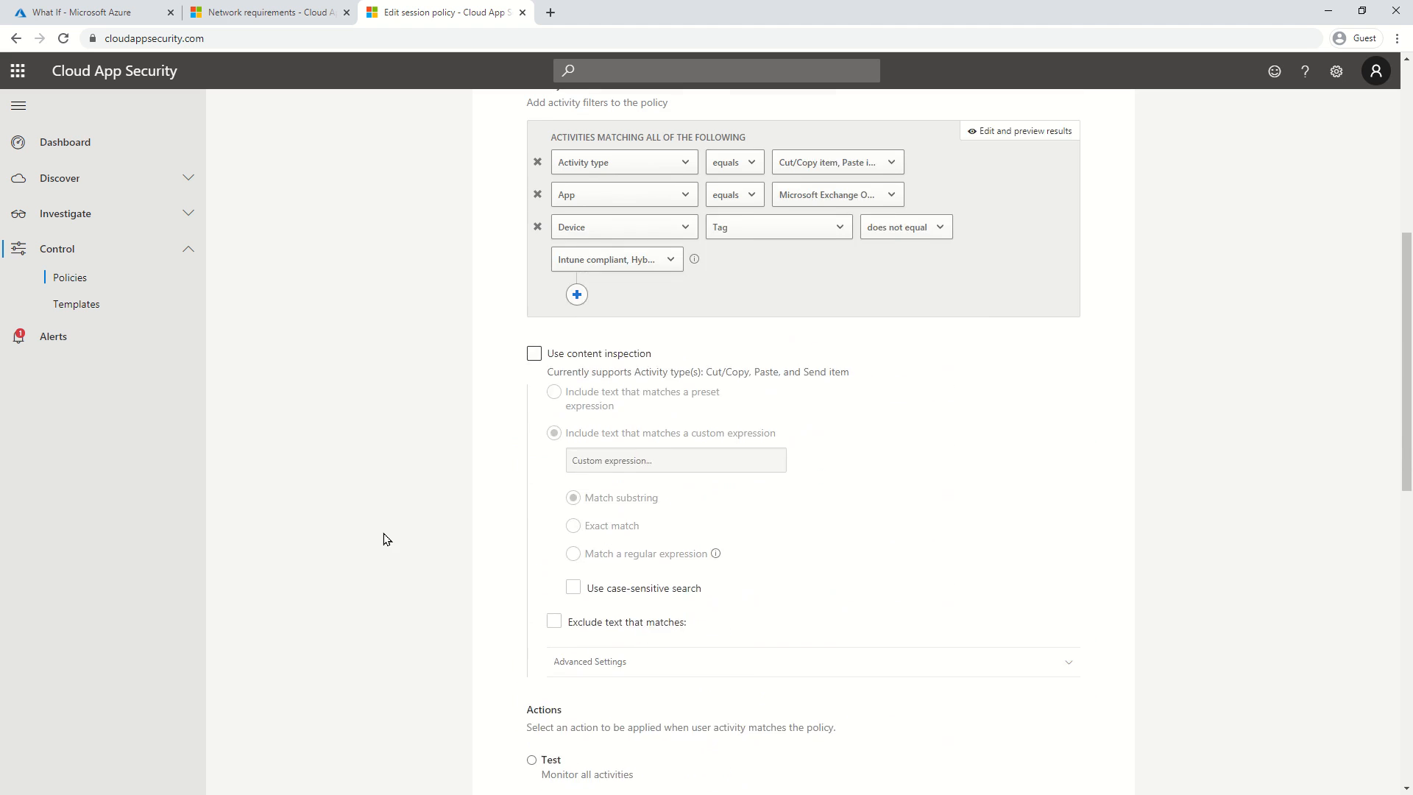
pyautogui.scroll(6, 384, 537)
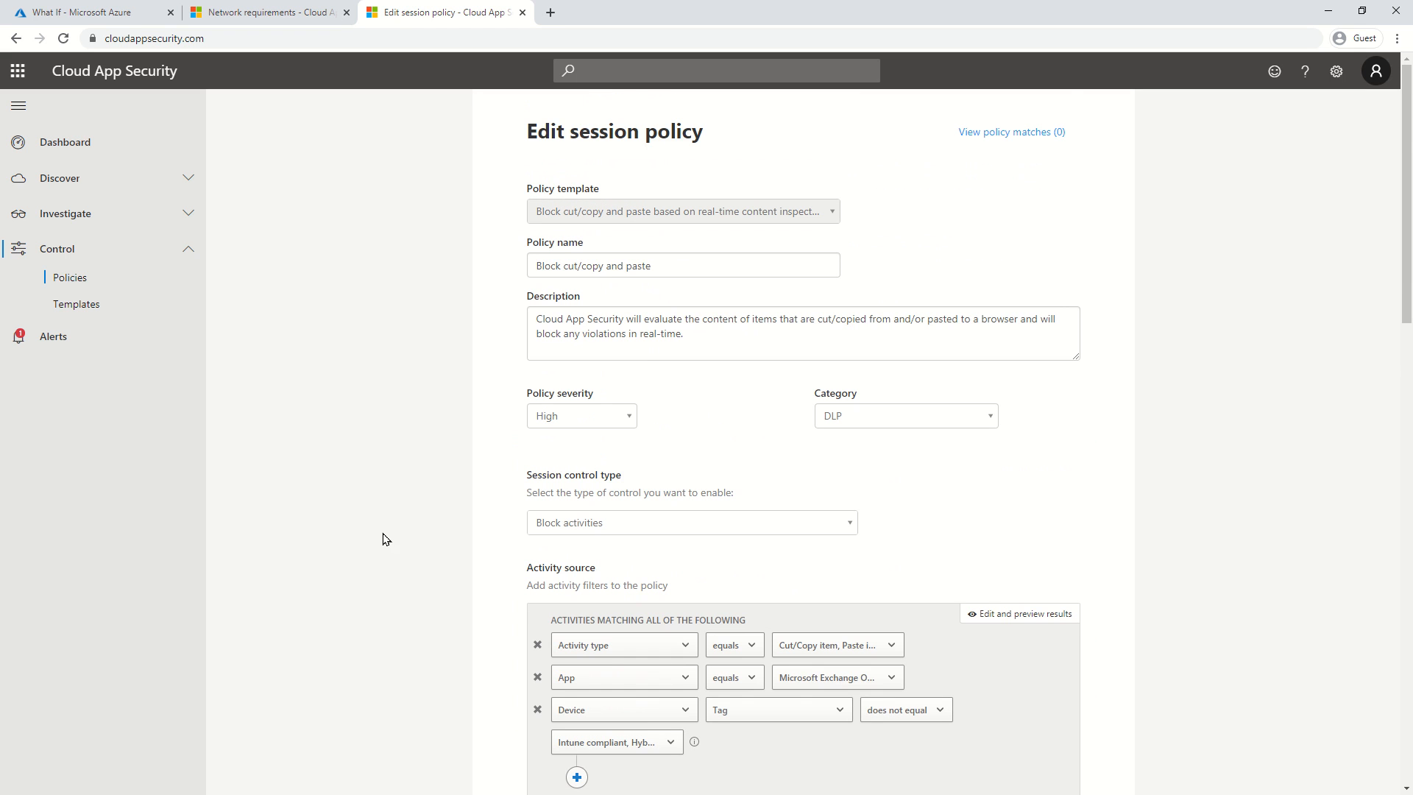